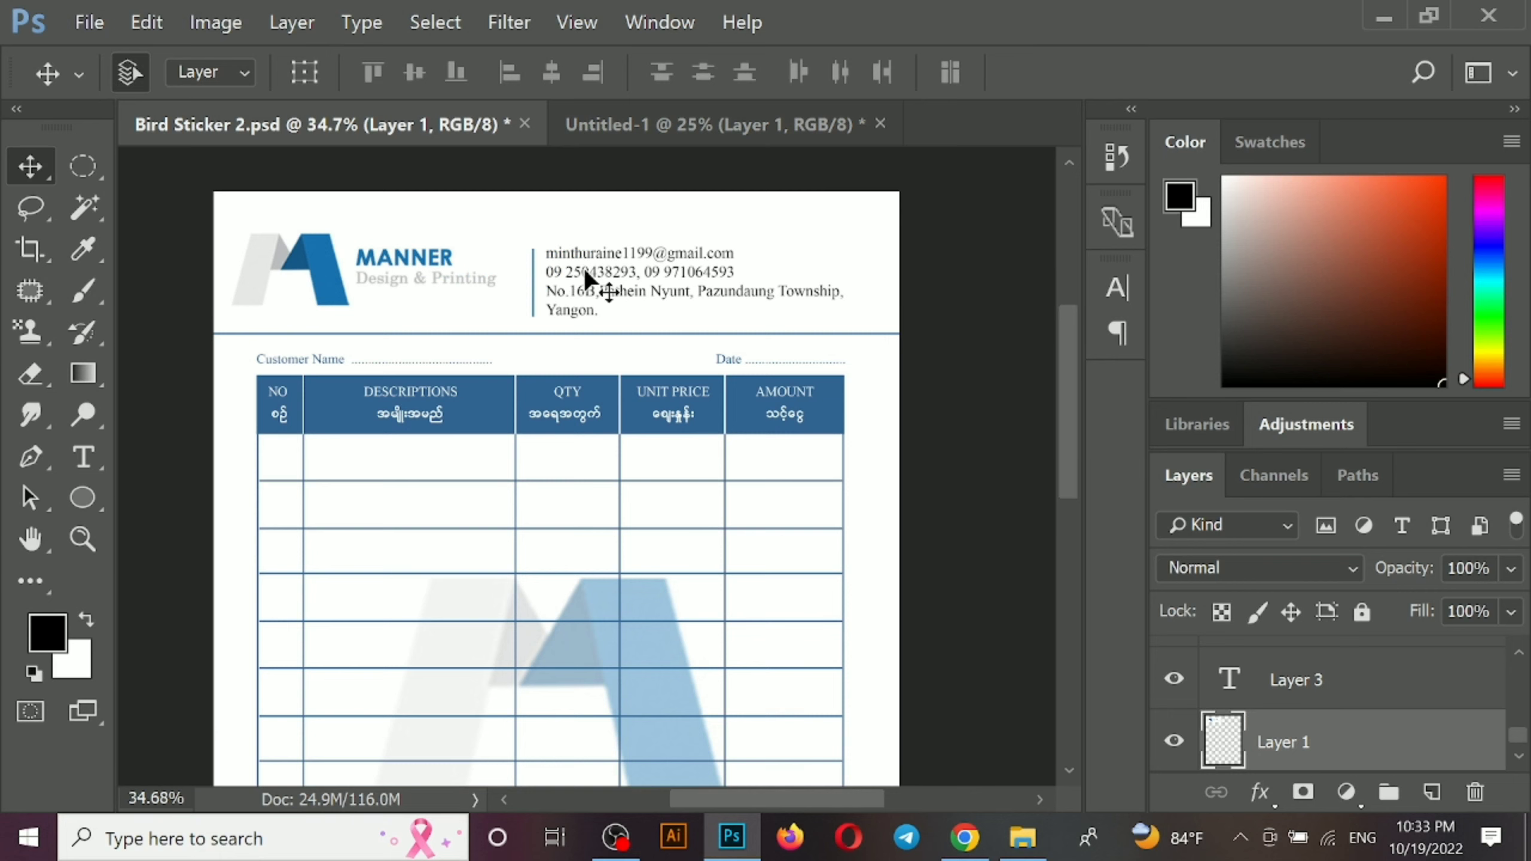
Copy the contact details text from Bird Sticker 2.psd into Untitled-1, then shrink and reposition the MANNER logo to its left
left_click_drag(585, 273, 632, 369)
scroll(619, 489, "up", 3)
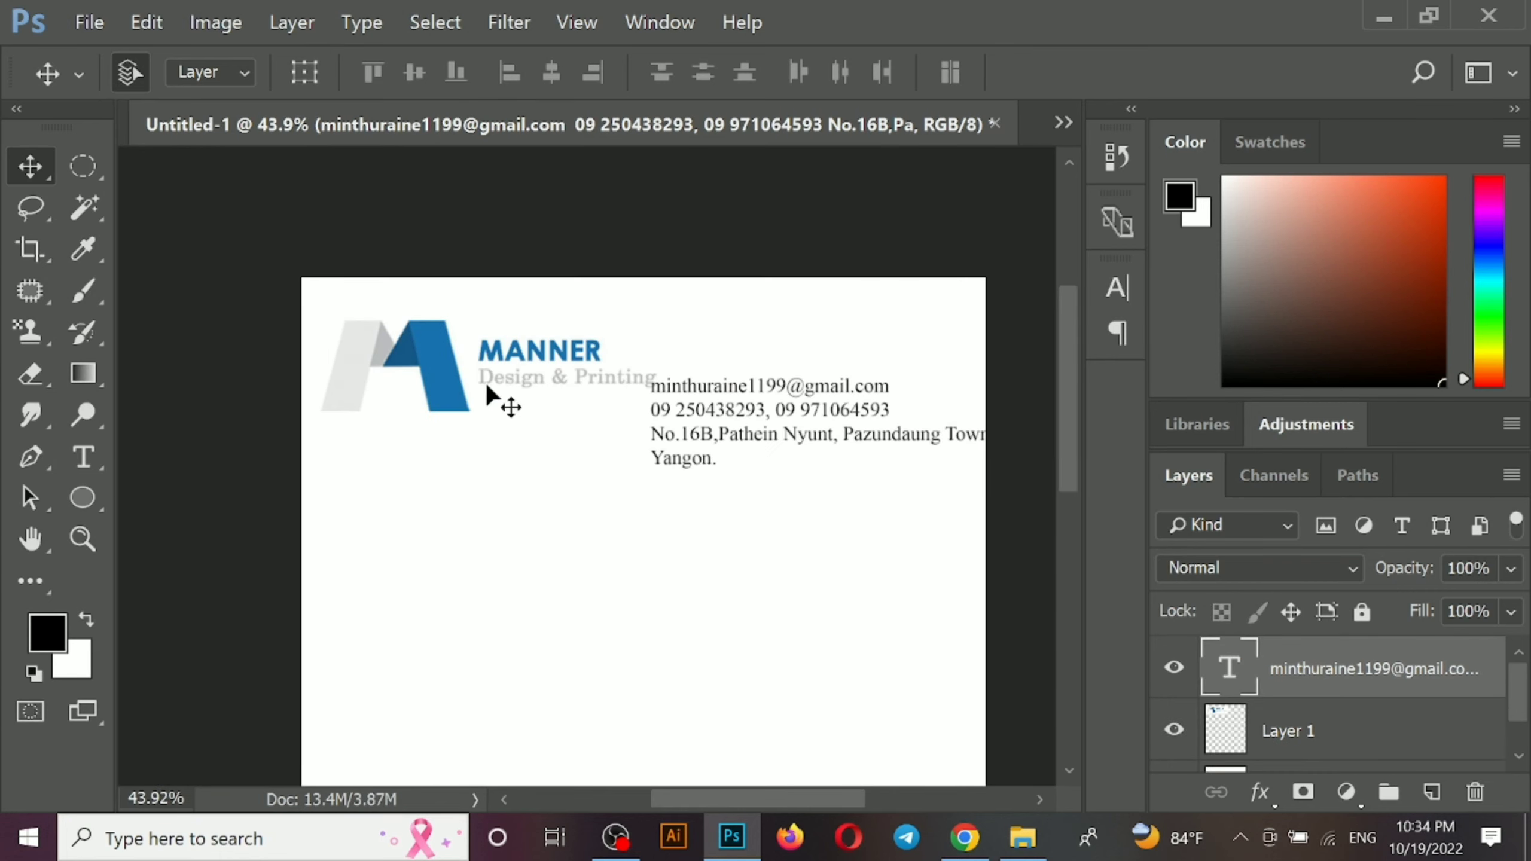
left_click_drag(488, 391, 523, 404)
key("ctrl+t")
left_click_drag(714, 438, 600, 447)
key("Return")
Set the Rectangular Marquee to a fixed size of 0.7 by 0.7 in and place a horizontal guide 0.7 in below the page's upper edge
left_click_drag(82, 166, 148, 181)
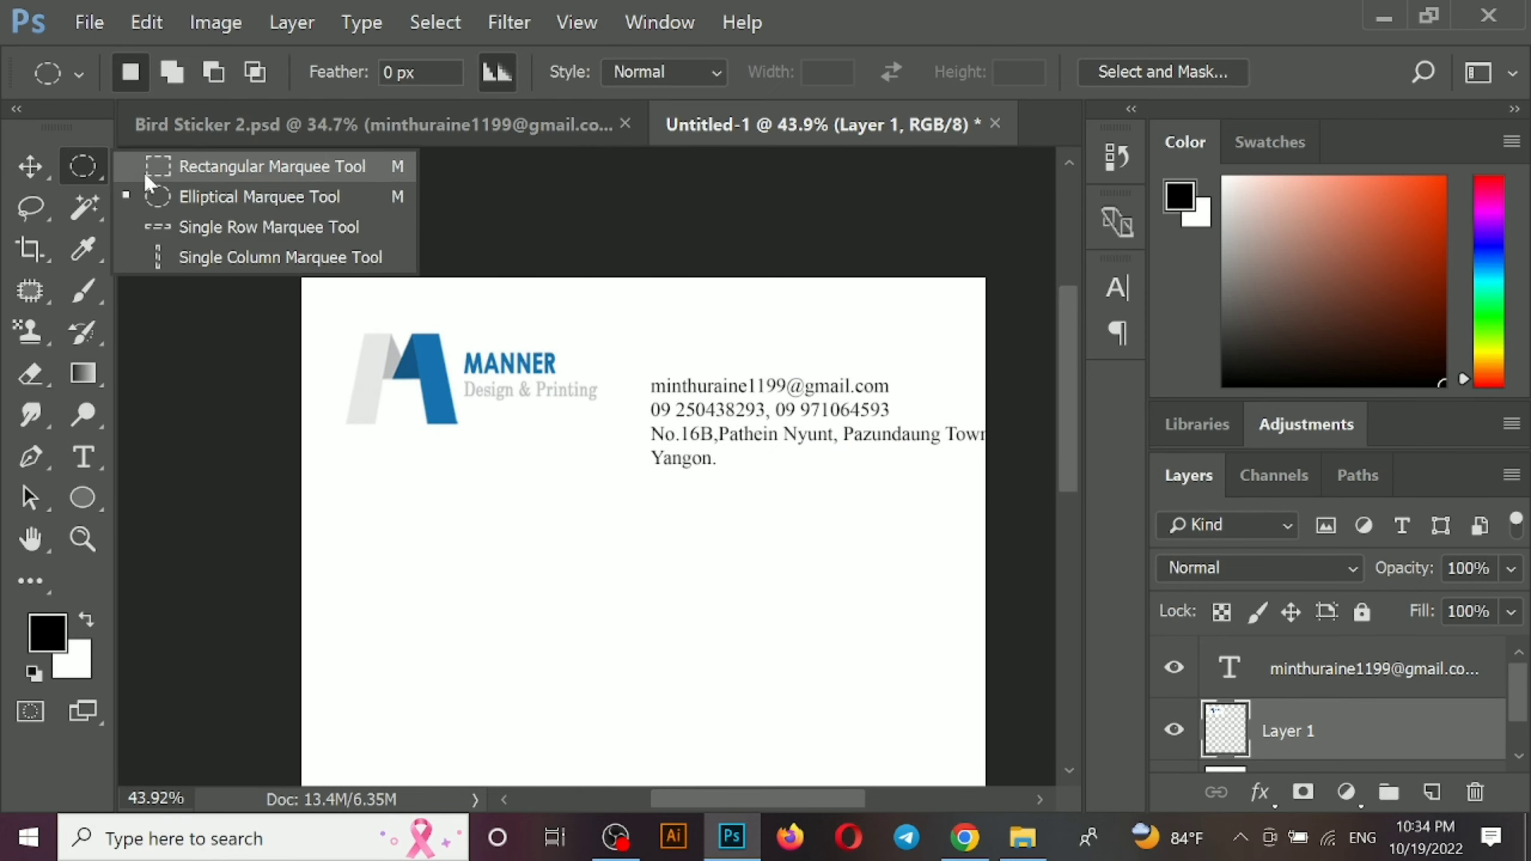
left_click(148, 180)
left_click(682, 76)
left_click(654, 140)
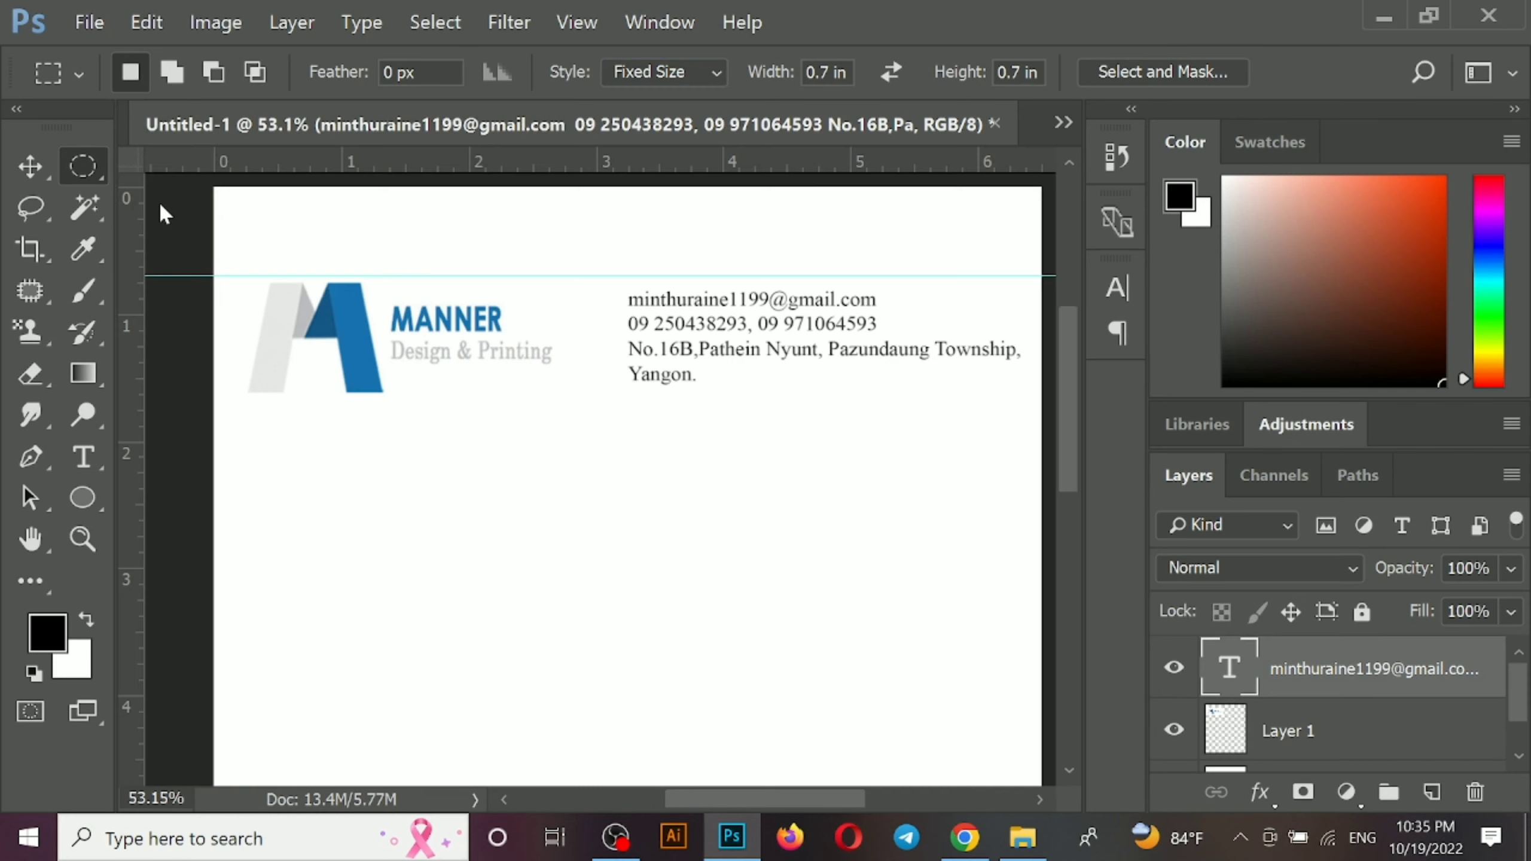
Make a very thin vertical elliptical selection between the logo and the contact text, and add a new layer for it
key("shift+m")
left_click_drag(601, 278, 600, 474)
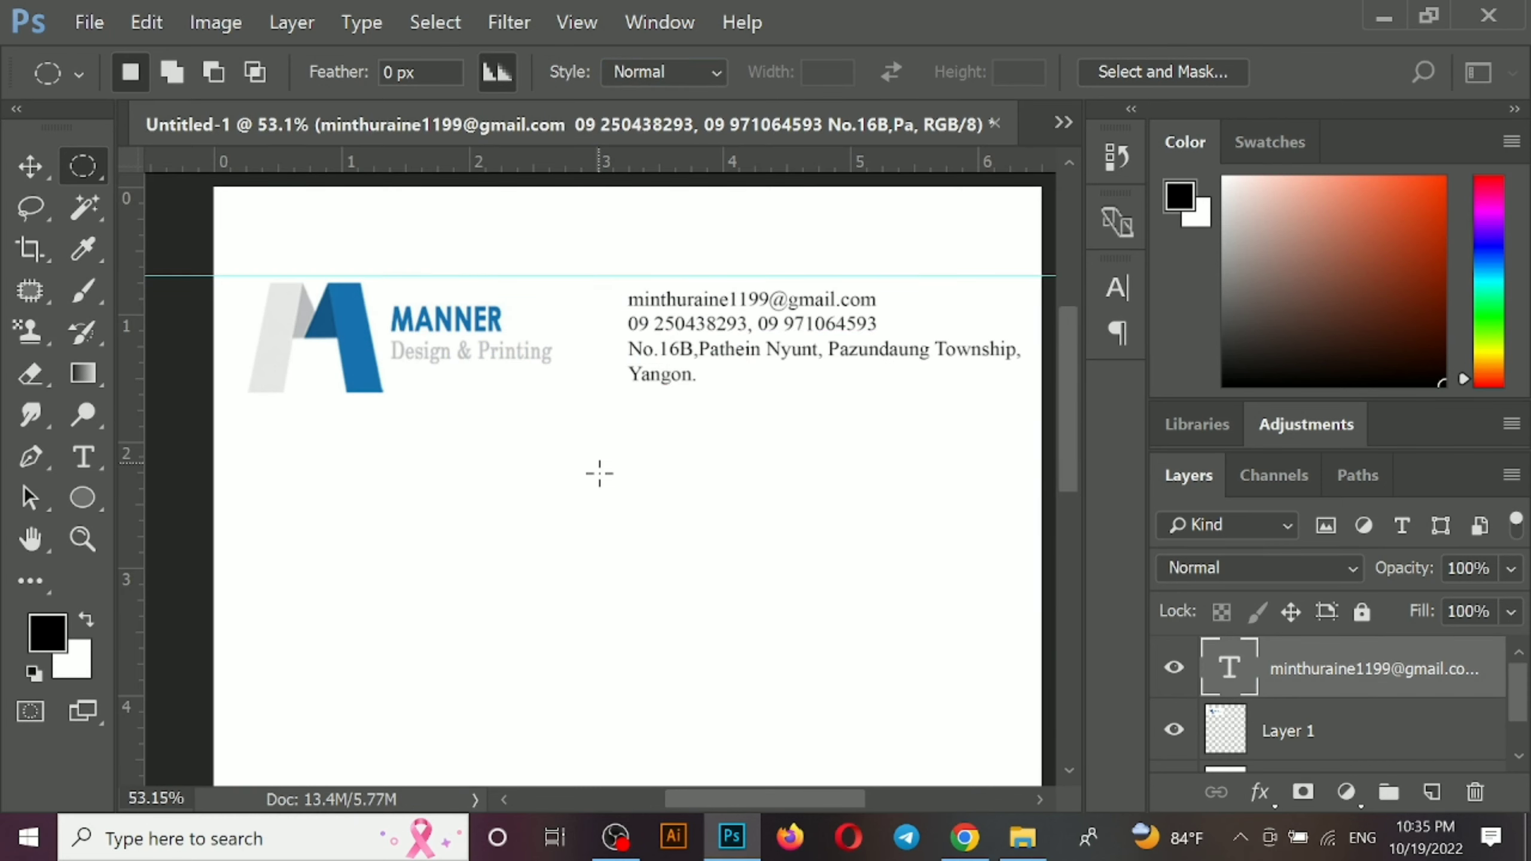
left_click(1433, 792)
Set the foreground colour to the logo's blue, fill the thin elliptical selection with it as a divider, and deselect
left_click(47, 633)
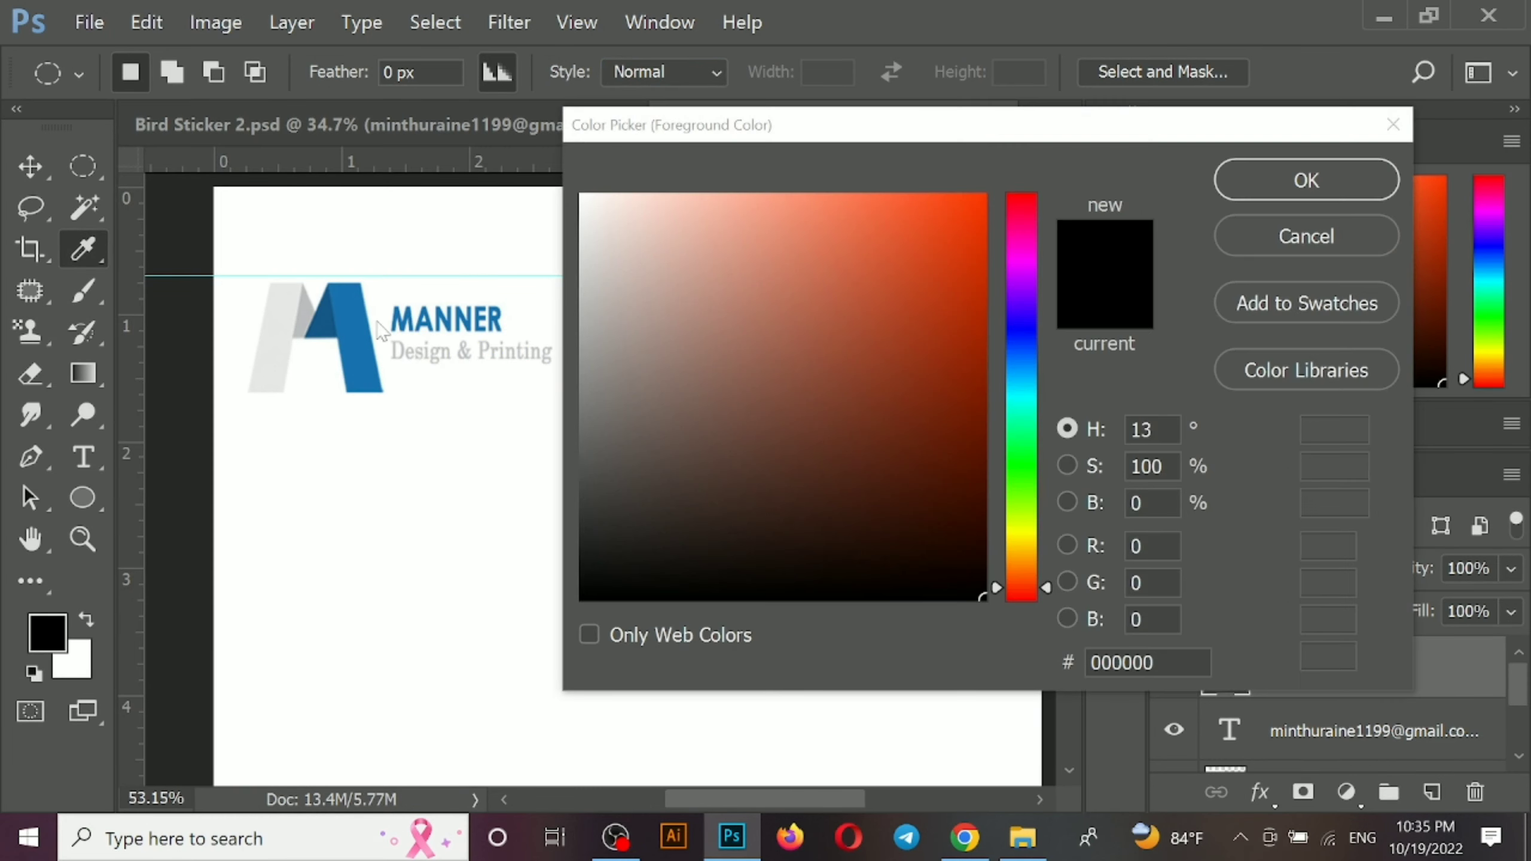
left_click(348, 313)
left_click(1307, 181)
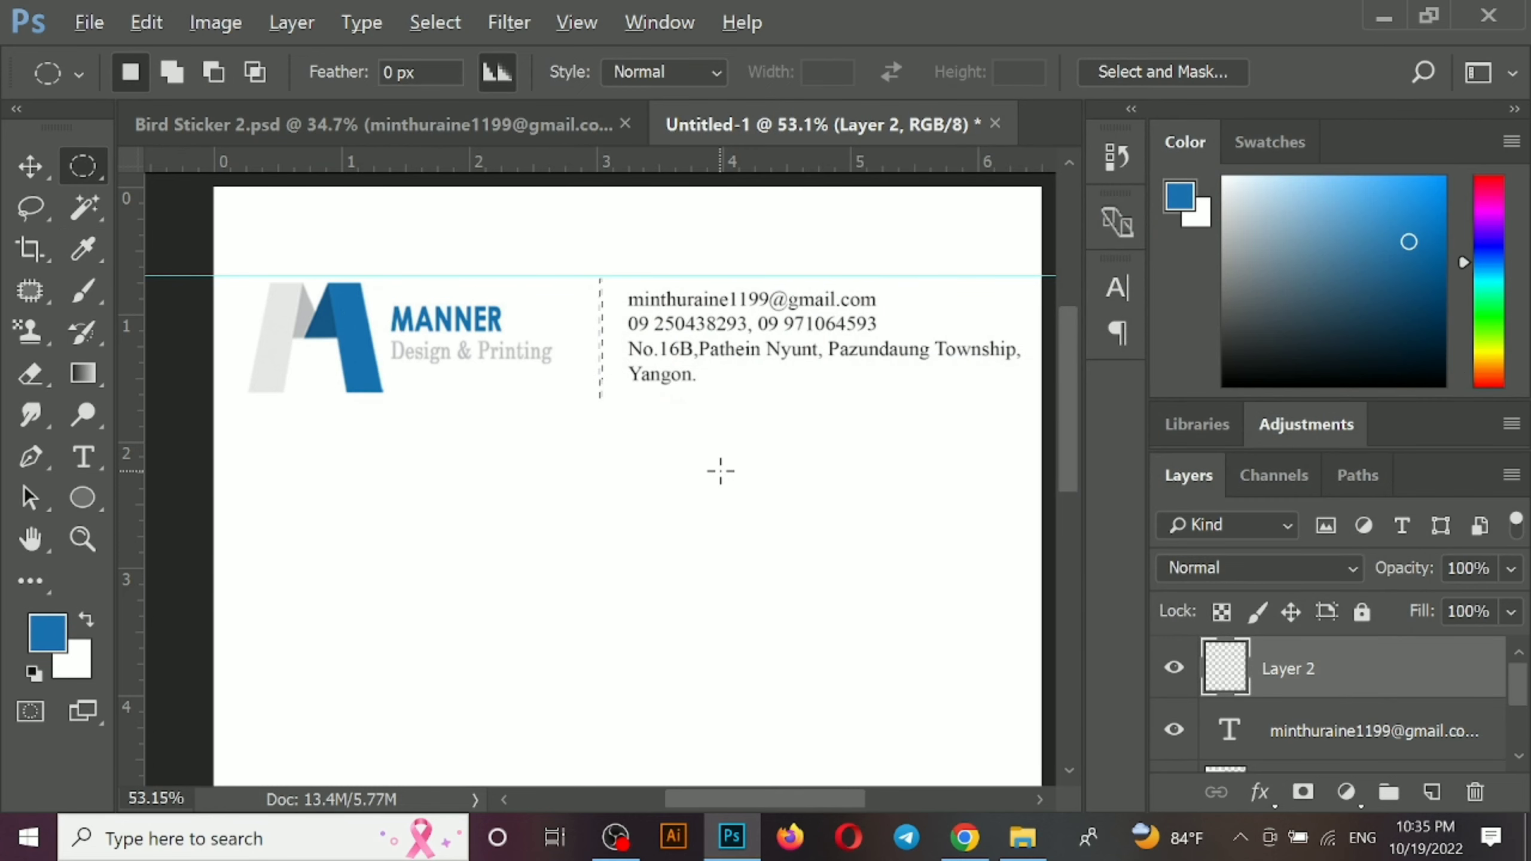
key("ctrl+d")
scroll(603, 486, "down", 4)
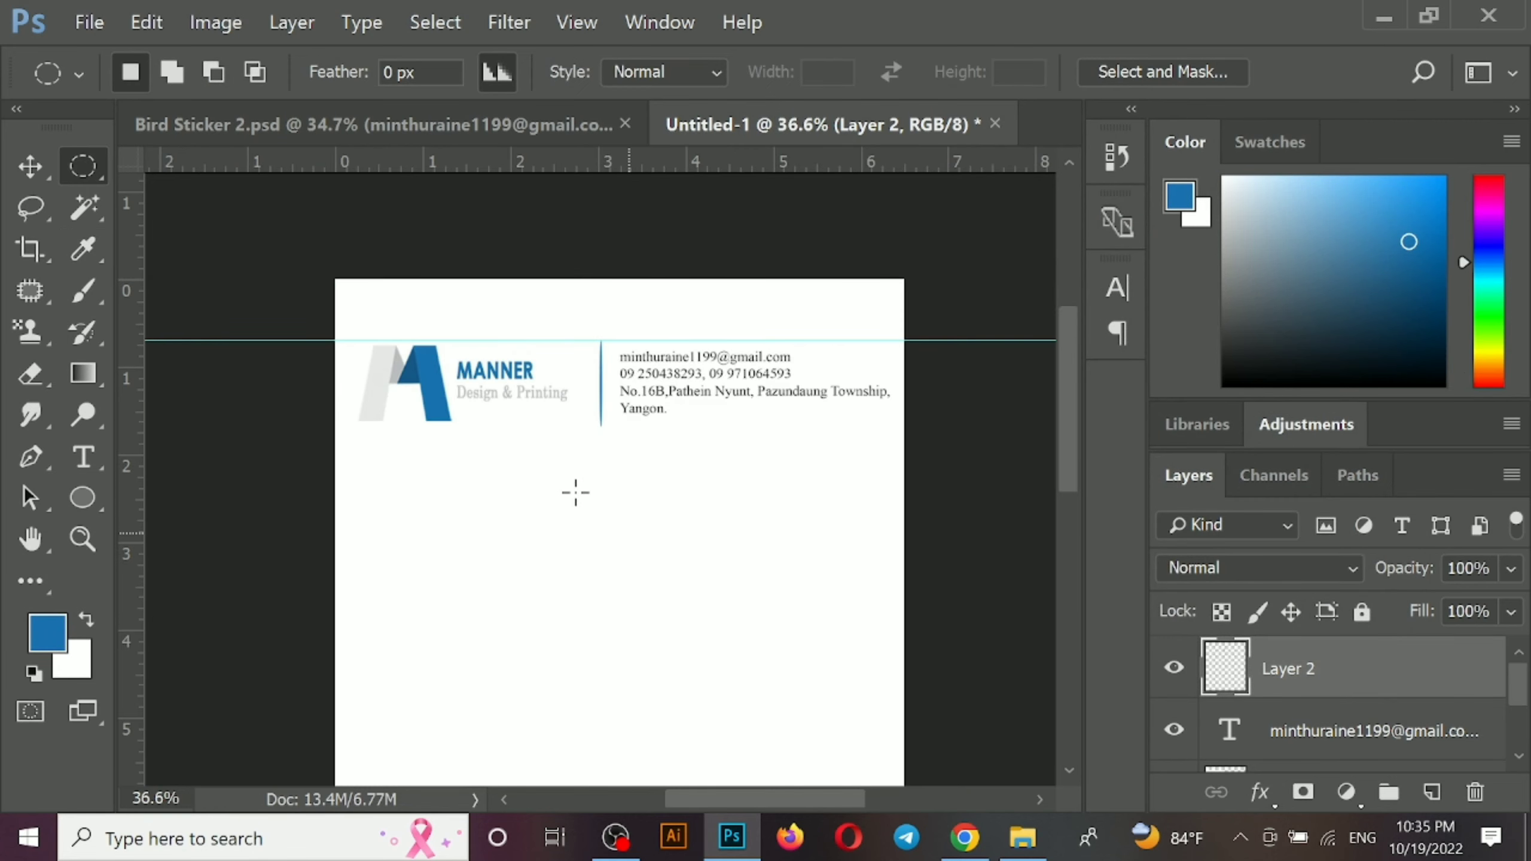
key("v")
left_click(697, 381)
scroll(629, 501, "down", 1)
scroll(629, 503, "down", 1)
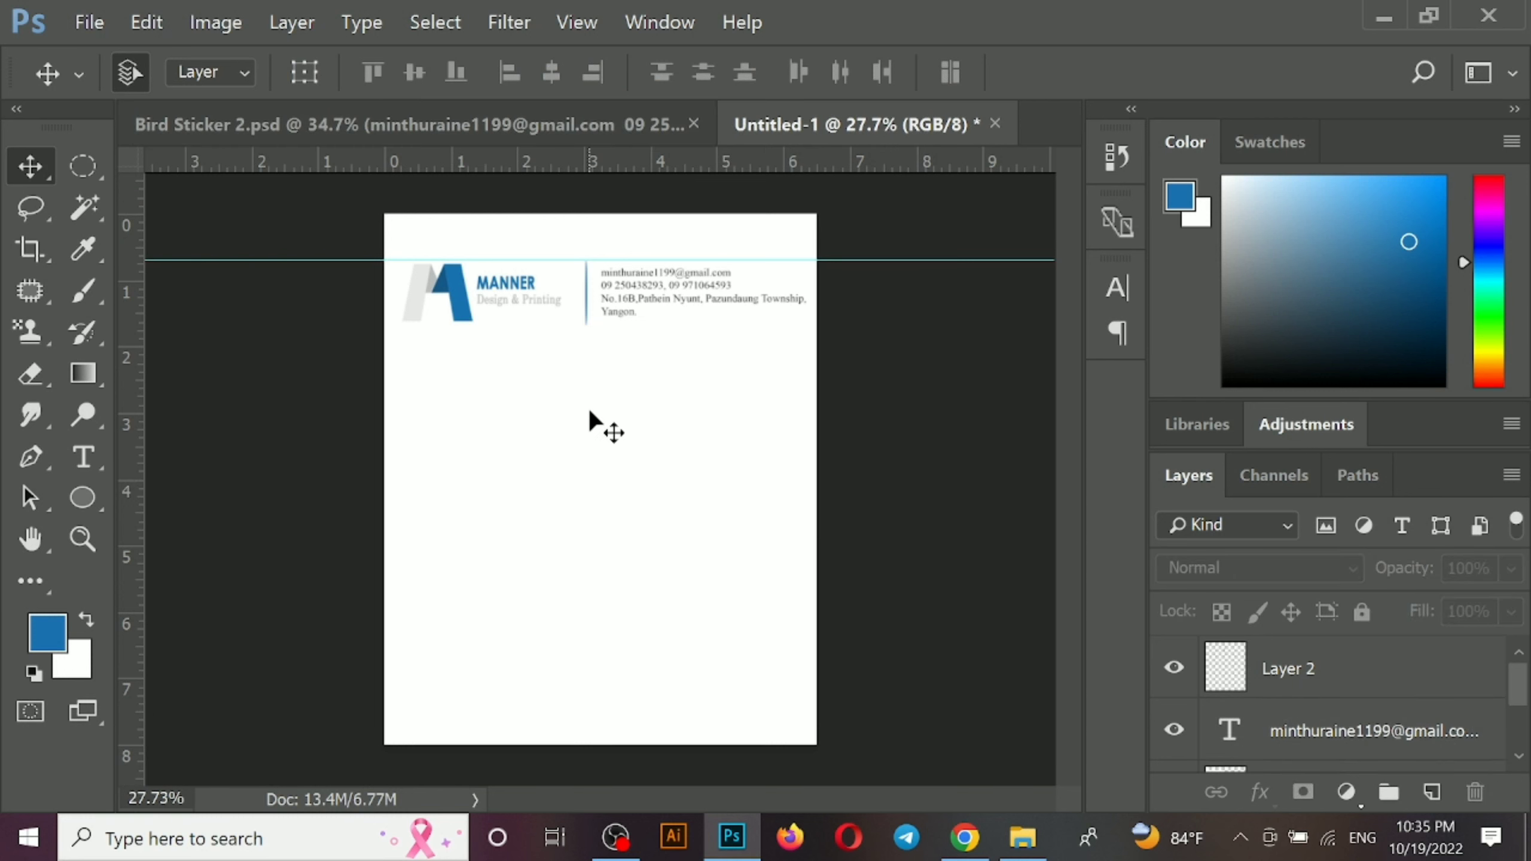
Place left, right and bottom margin guides 0.2 in inside the page edges using 0.2 by 0.2 in rectangular selections
left_click(549, 125)
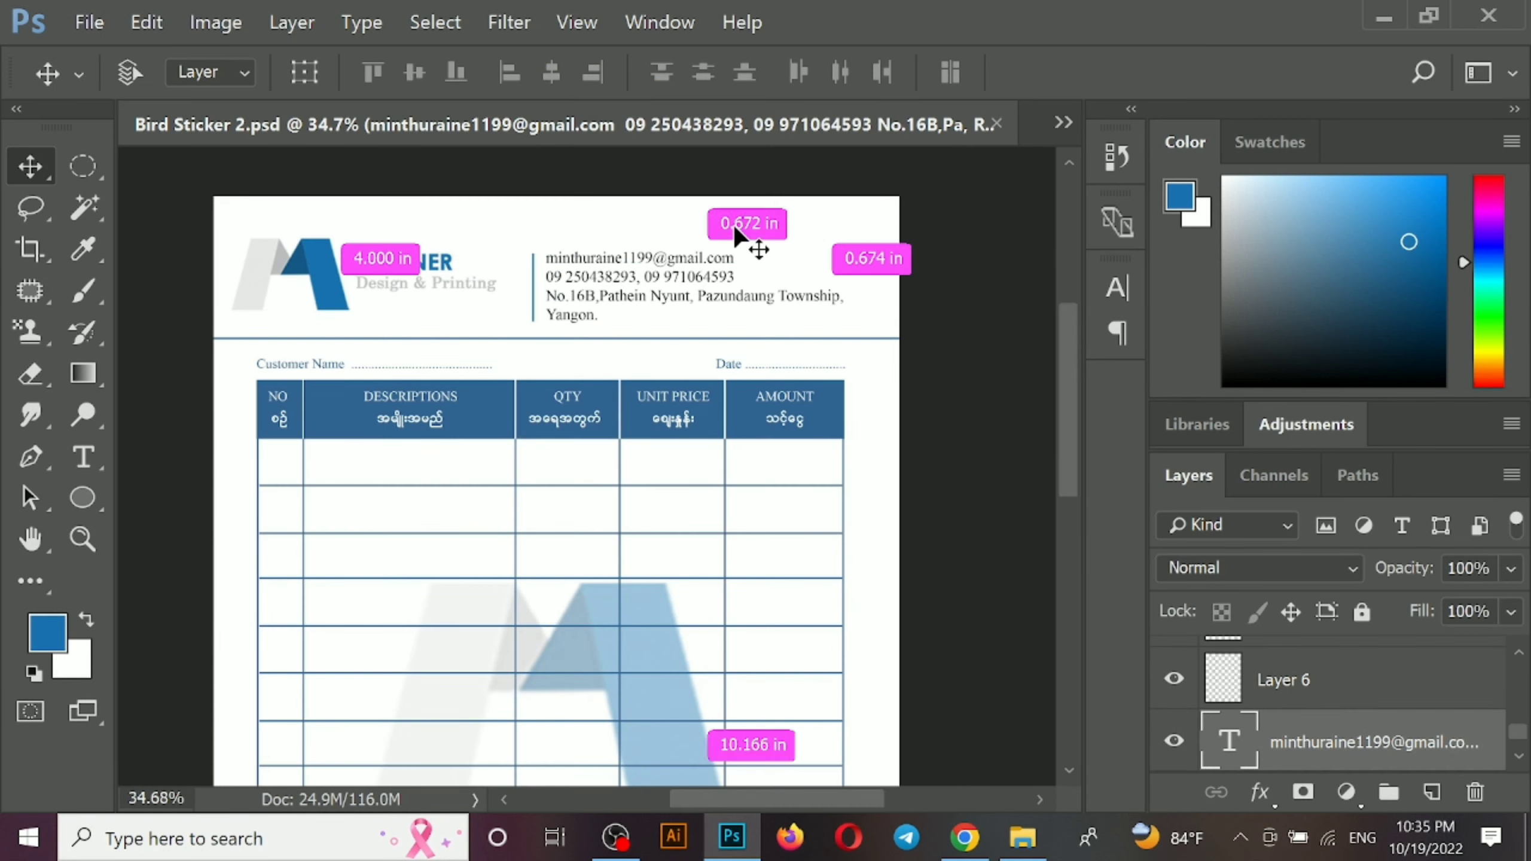
key("ctrl+Tab")
left_click(88, 170)
left_click(118, 166)
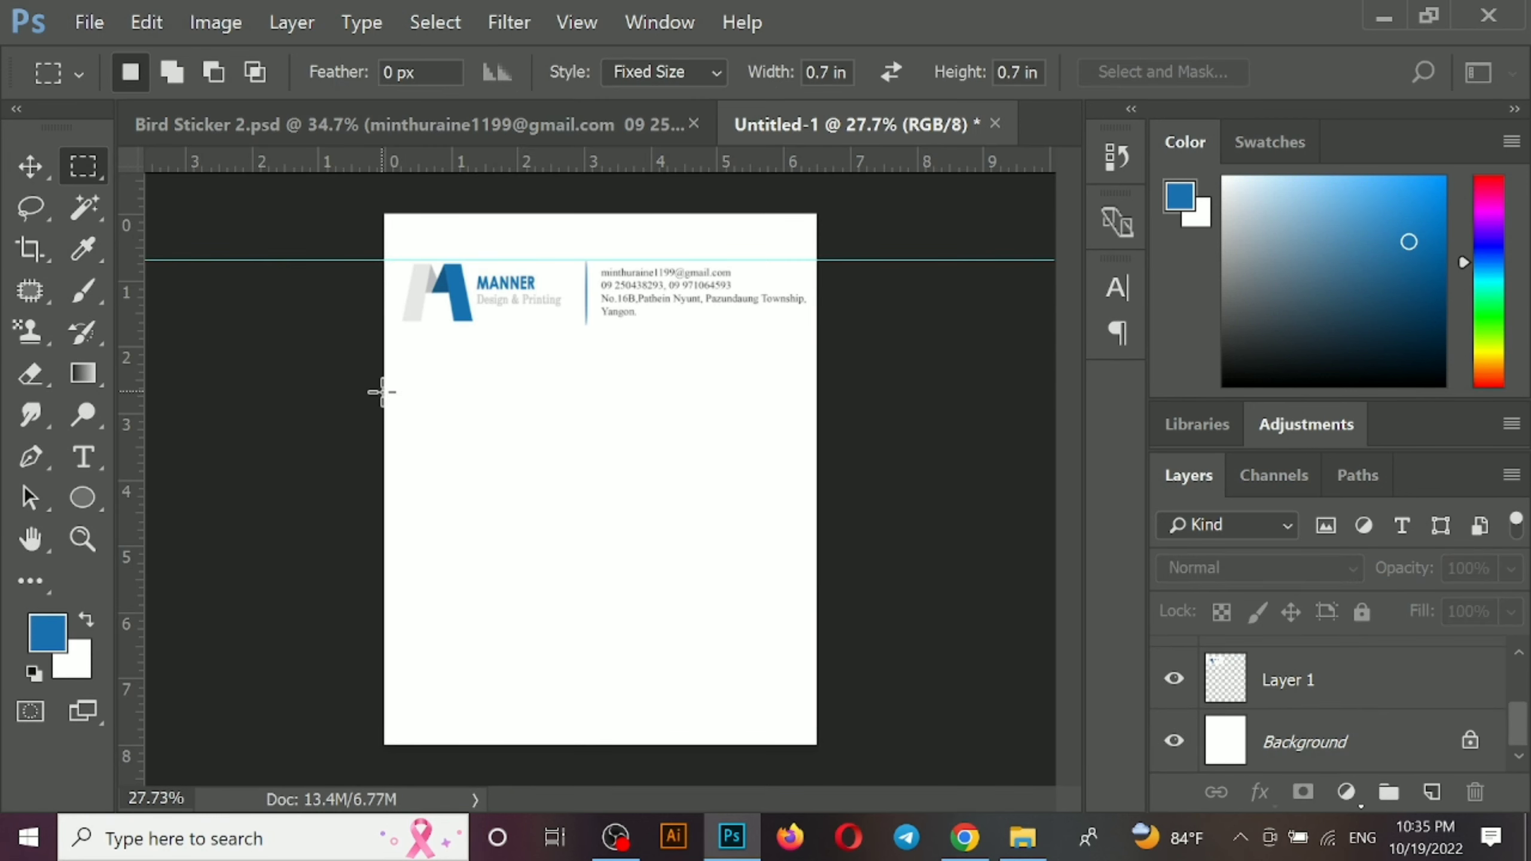
left_click_drag(383, 389, 325, 376)
Move the top guide to 1 in below the page edge, using a fixed 1 by 1 in rectangular selection as the gauge
left_click(664, 72)
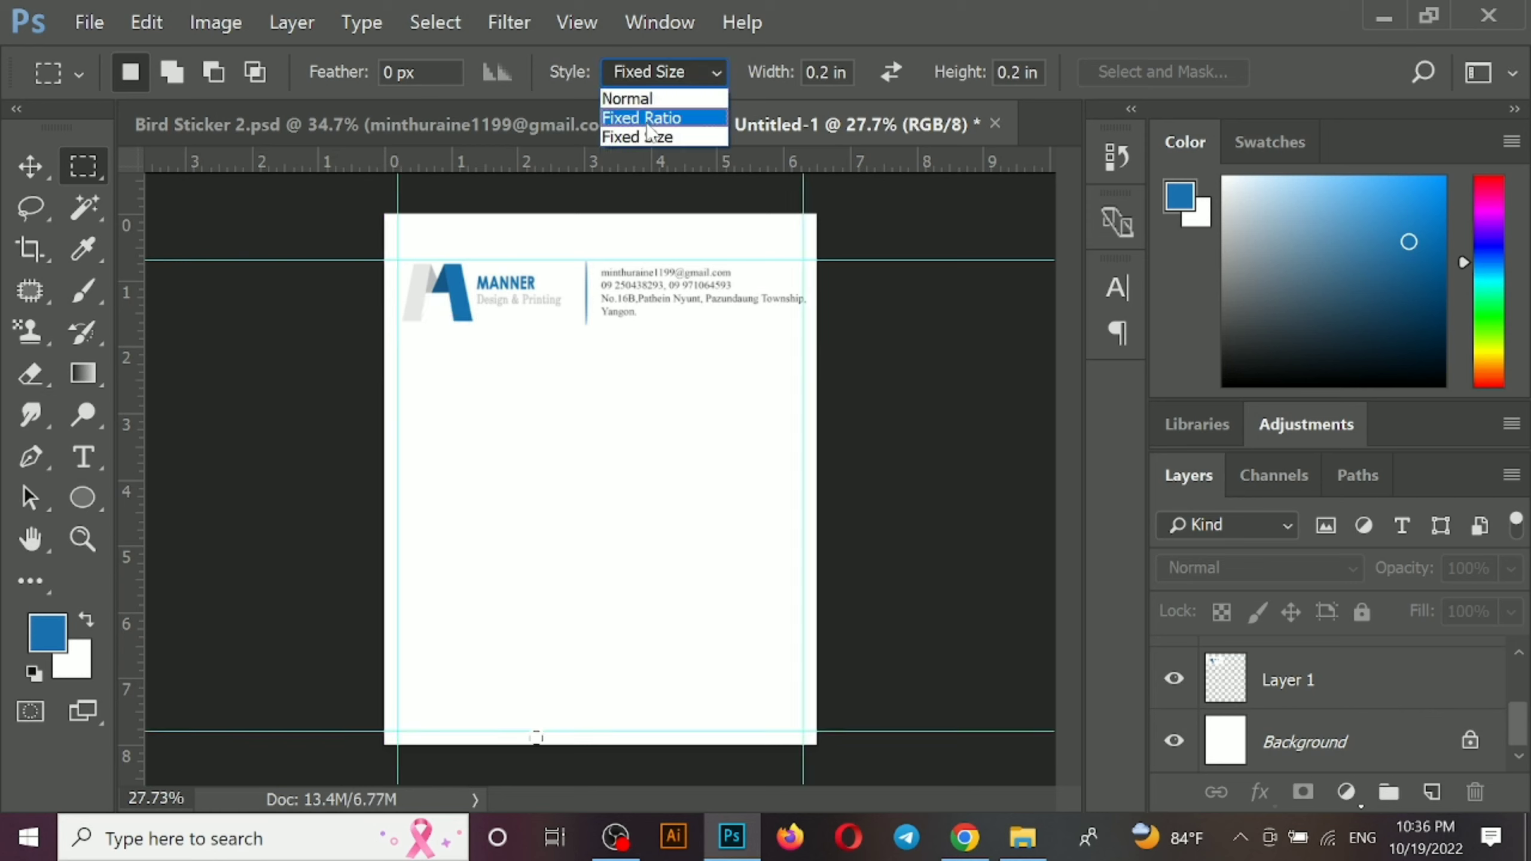
left_click(647, 137)
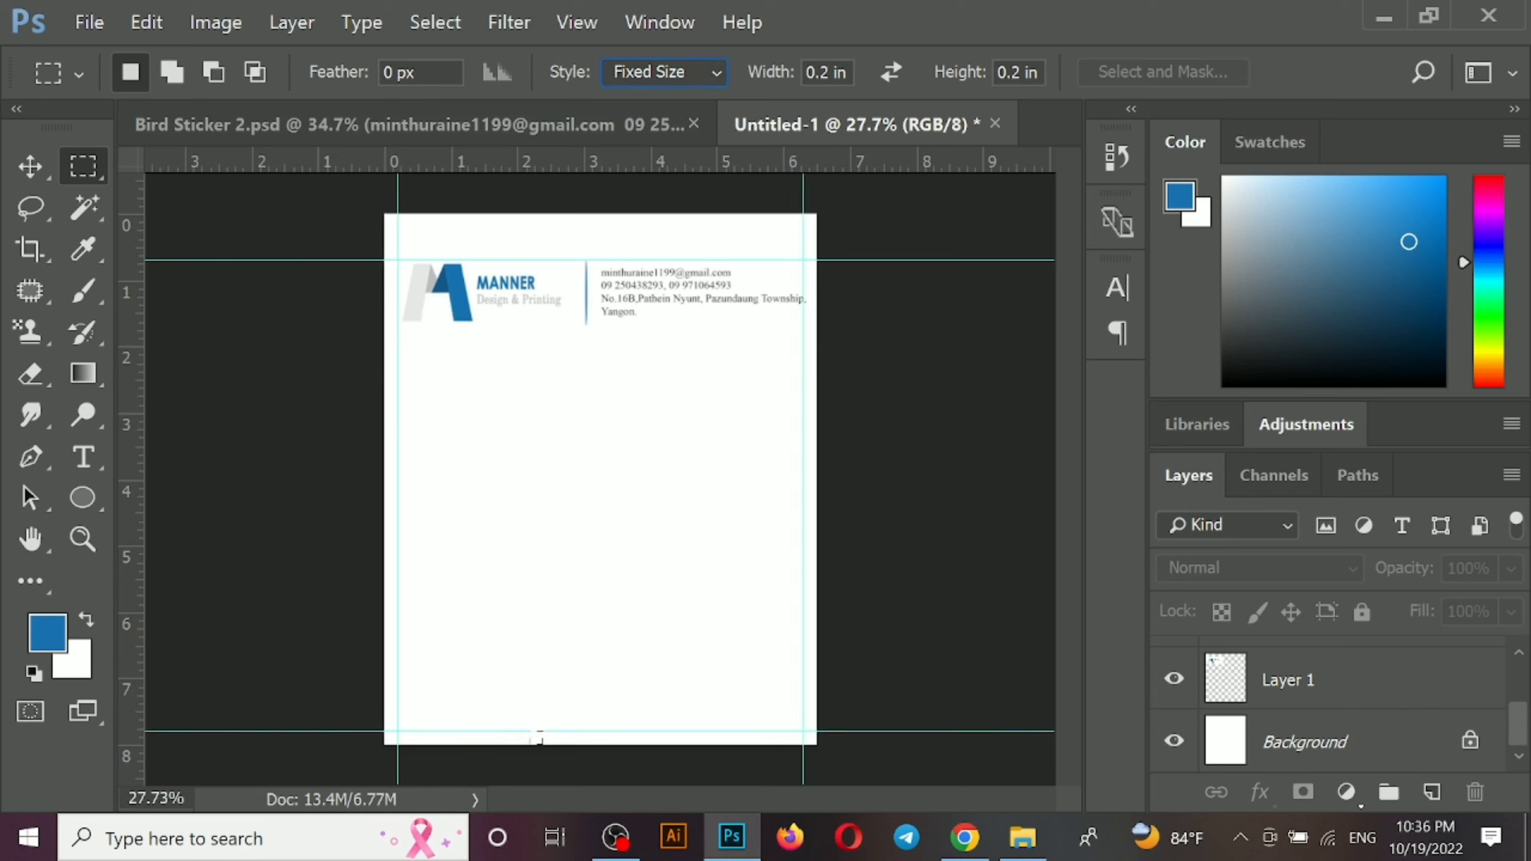
type("1")
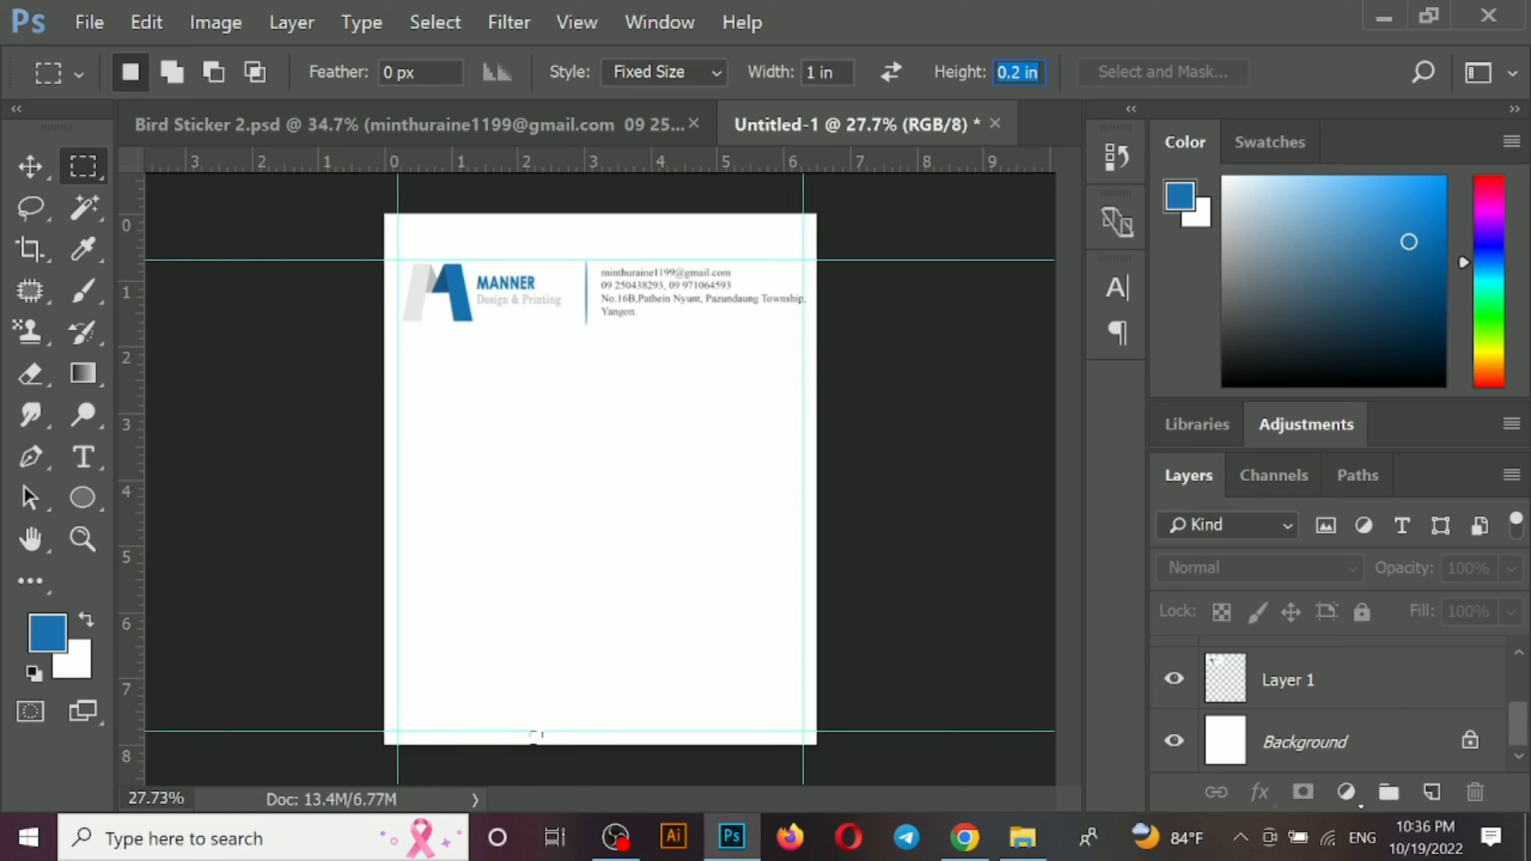
left_click_drag(606, 299, 611, 182)
key("v")
mouse_move(780, 260)
left_mouse_down()
mouse_move(780, 294)
mouse_move(780, 281)
left_mouse_up()
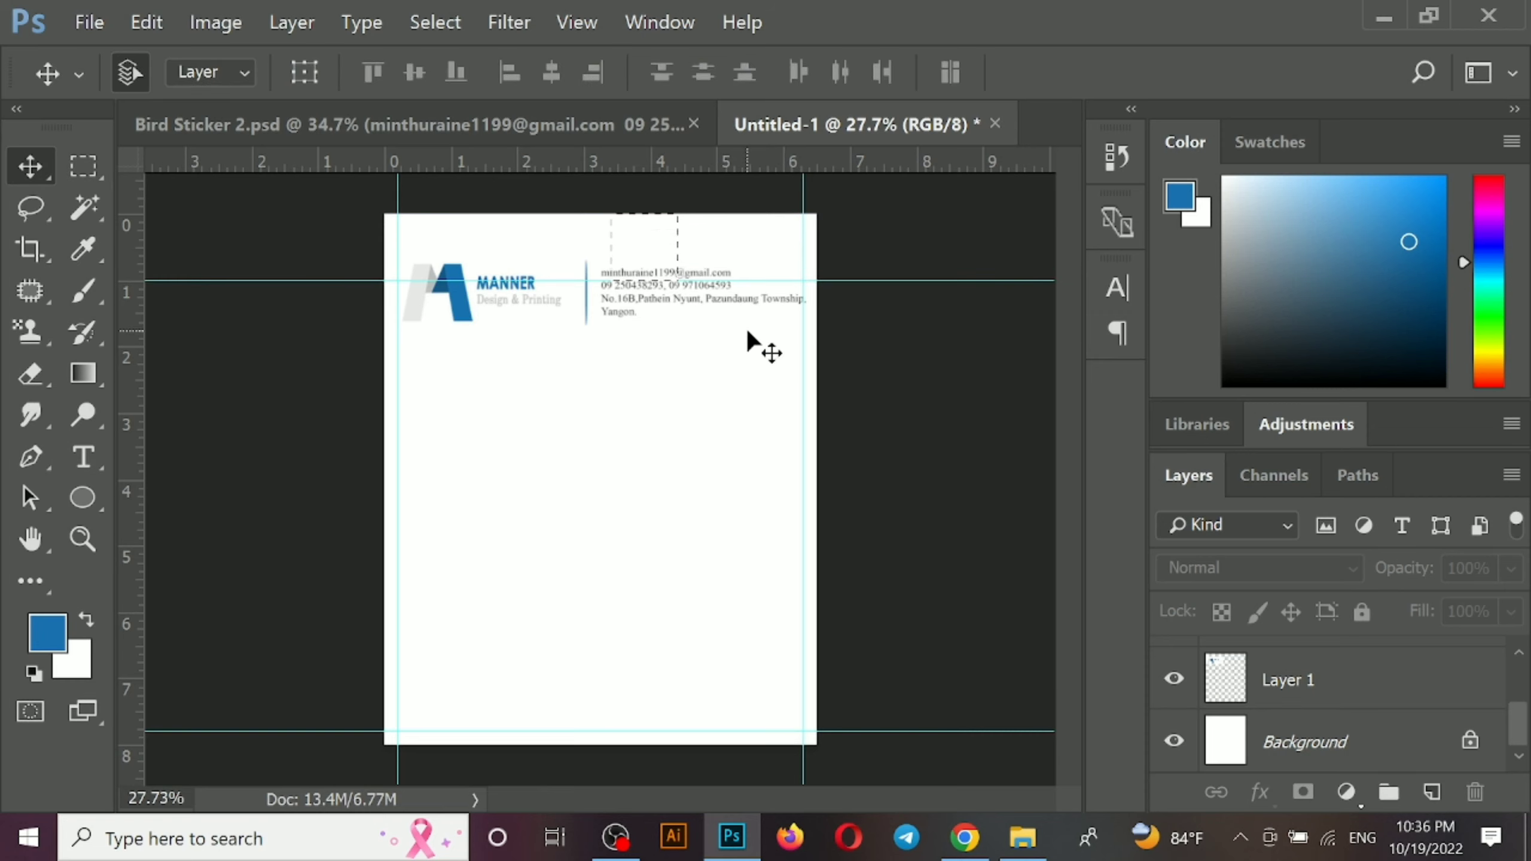
key("ctrl+d")
Set the fixed selection size to 0.5 by 0.5 in and move the left guide 0.5 in inside the page edge
left_click(83, 166)
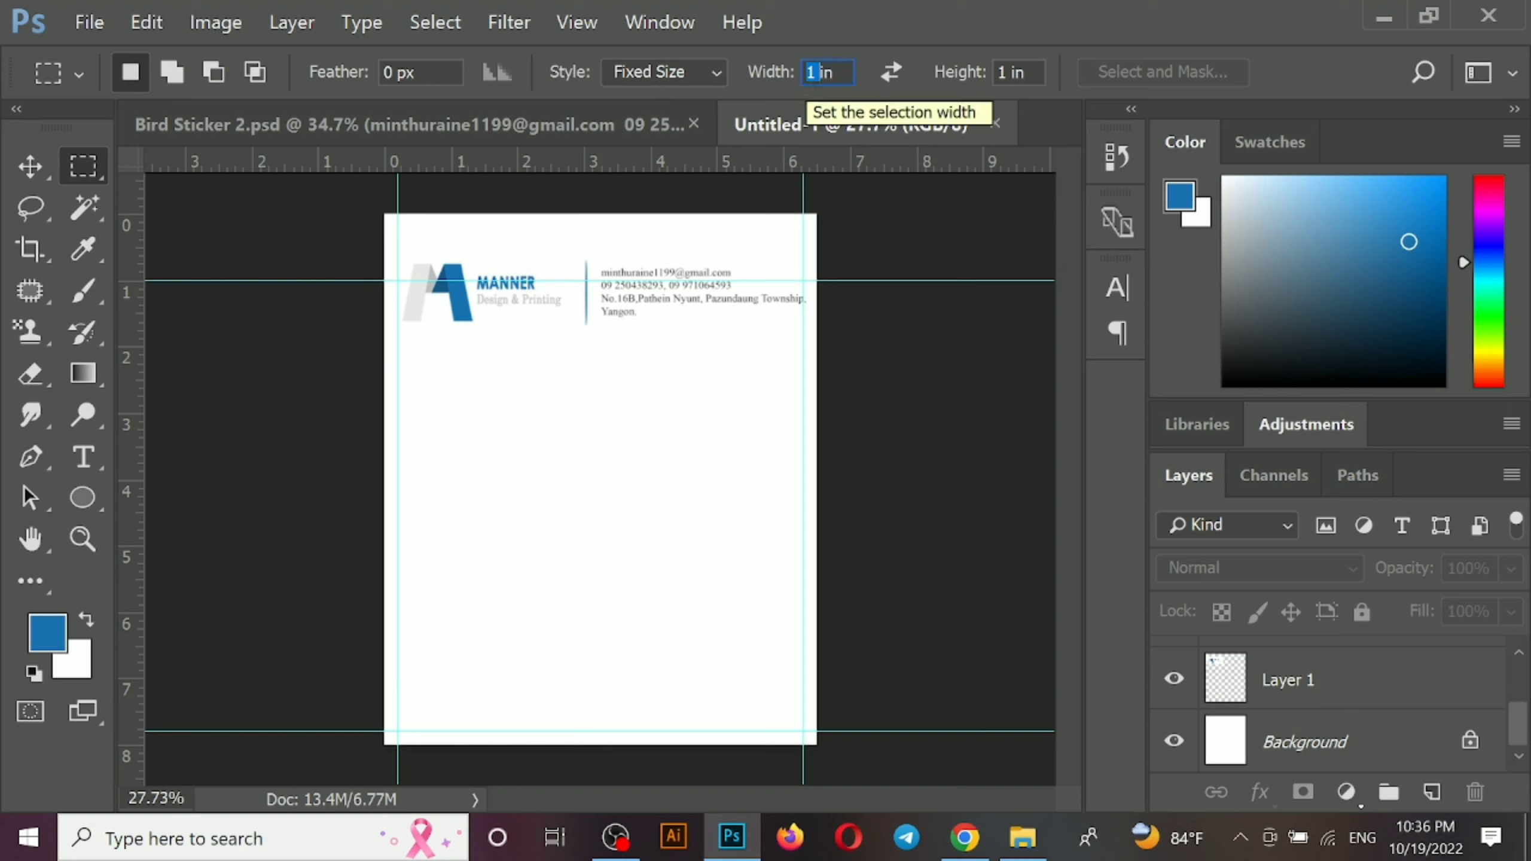
type("0.5")
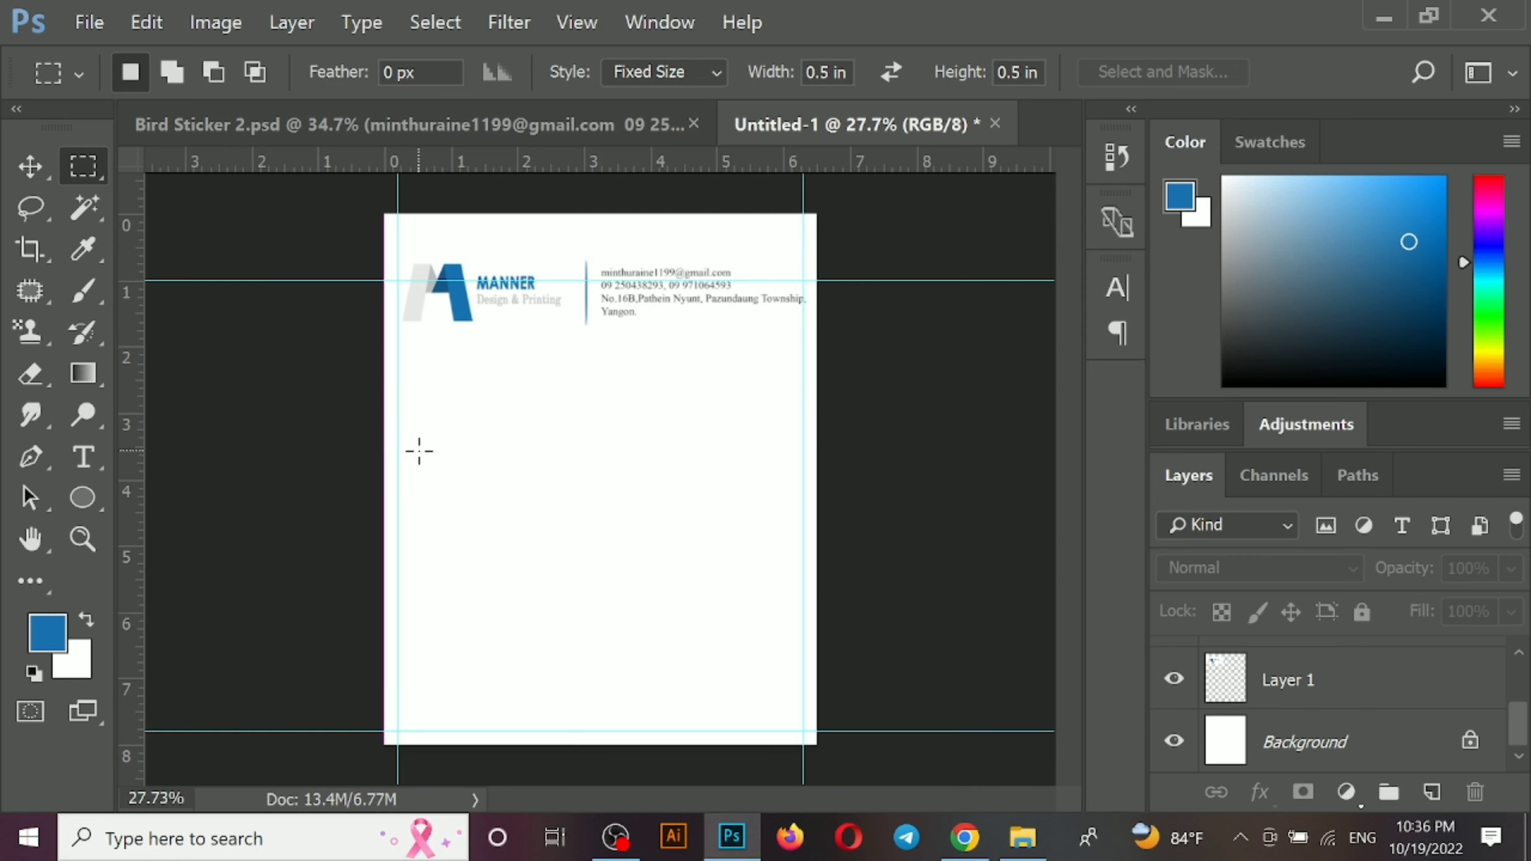
left_click_drag(417, 449, 315, 414)
key("v")
left_click_drag(397, 346, 417, 345)
Move the right guide 0.5 in inside the page edge, gauged with the same square selection, and deselect
left_click(84, 167)
left_click_drag(666, 485, 816, 486)
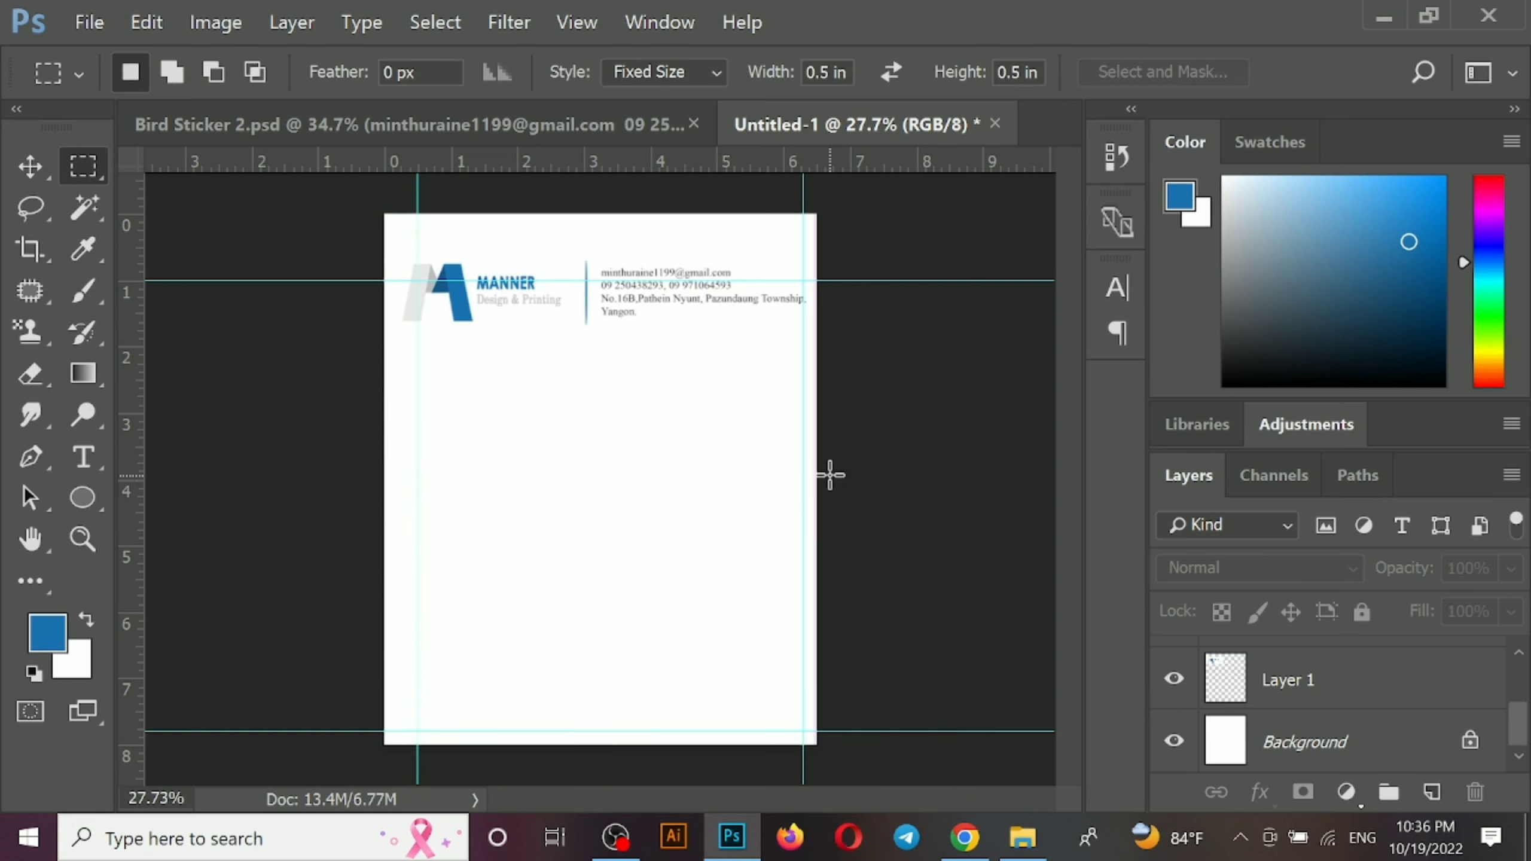
key("v")
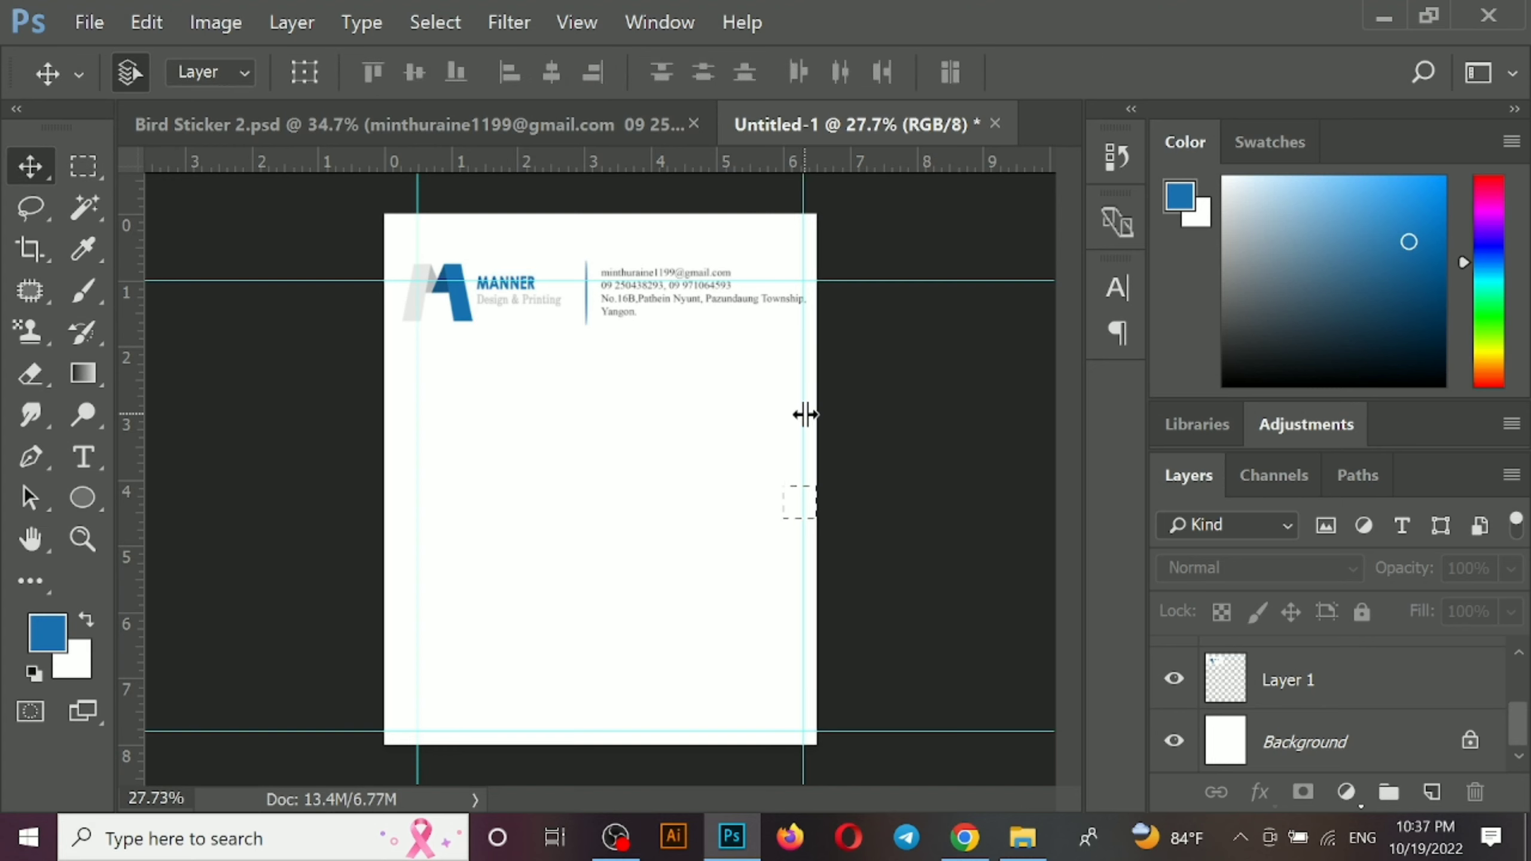
left_click_drag(806, 415, 783, 492)
key("ctrl")
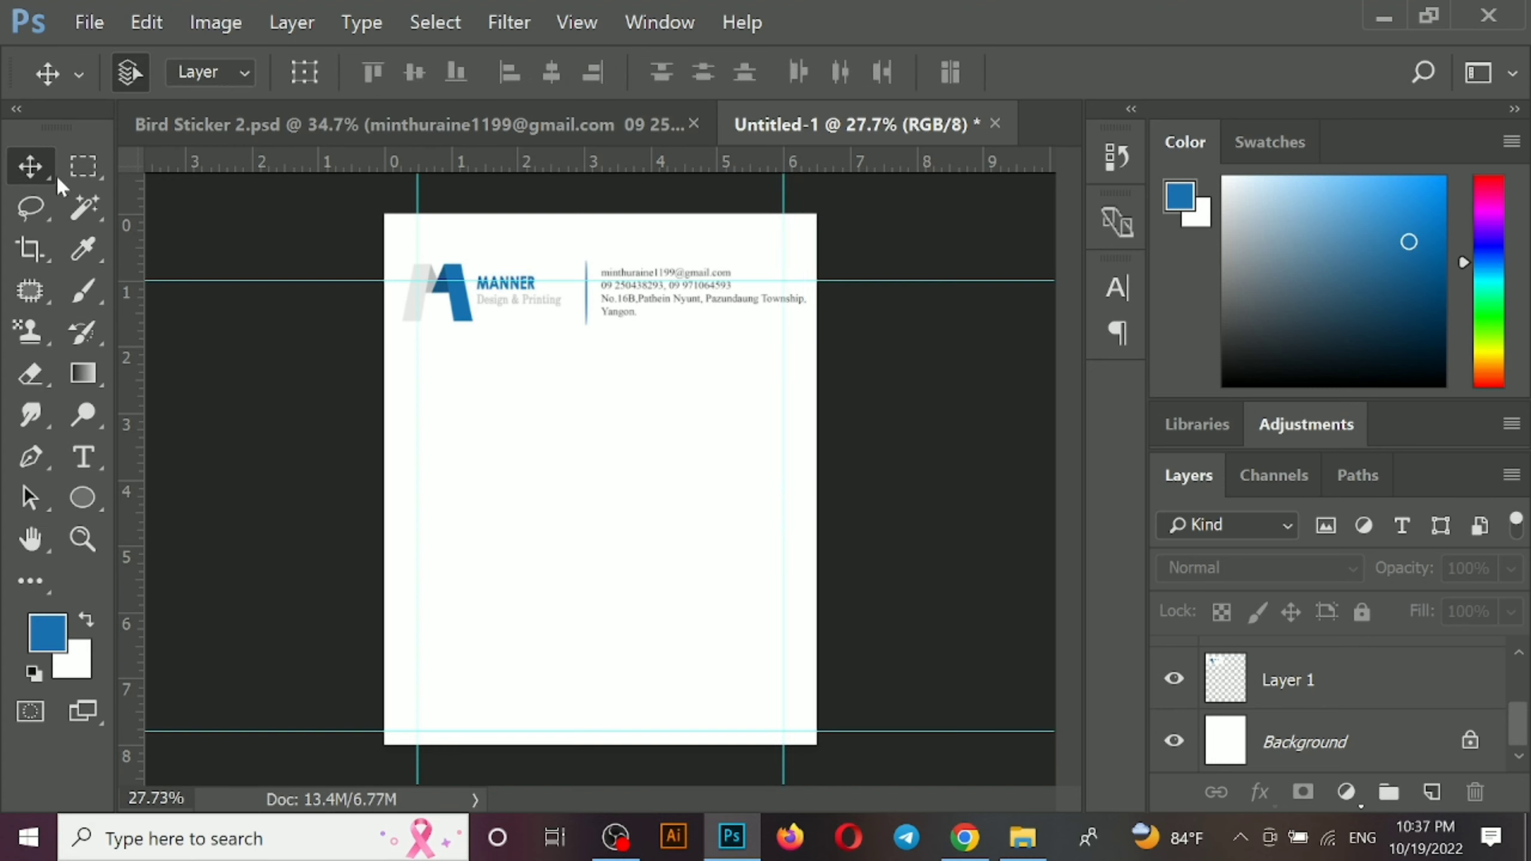
Scale the logo, divider and contact text together to about 87% between the side guides and nudge them up below the top guide
left_click_drag(659, 315, 660, 342)
key("ctrl+t")
left_click_drag(803, 355, 782, 354)
left_click_drag(384, 282, 420, 283)
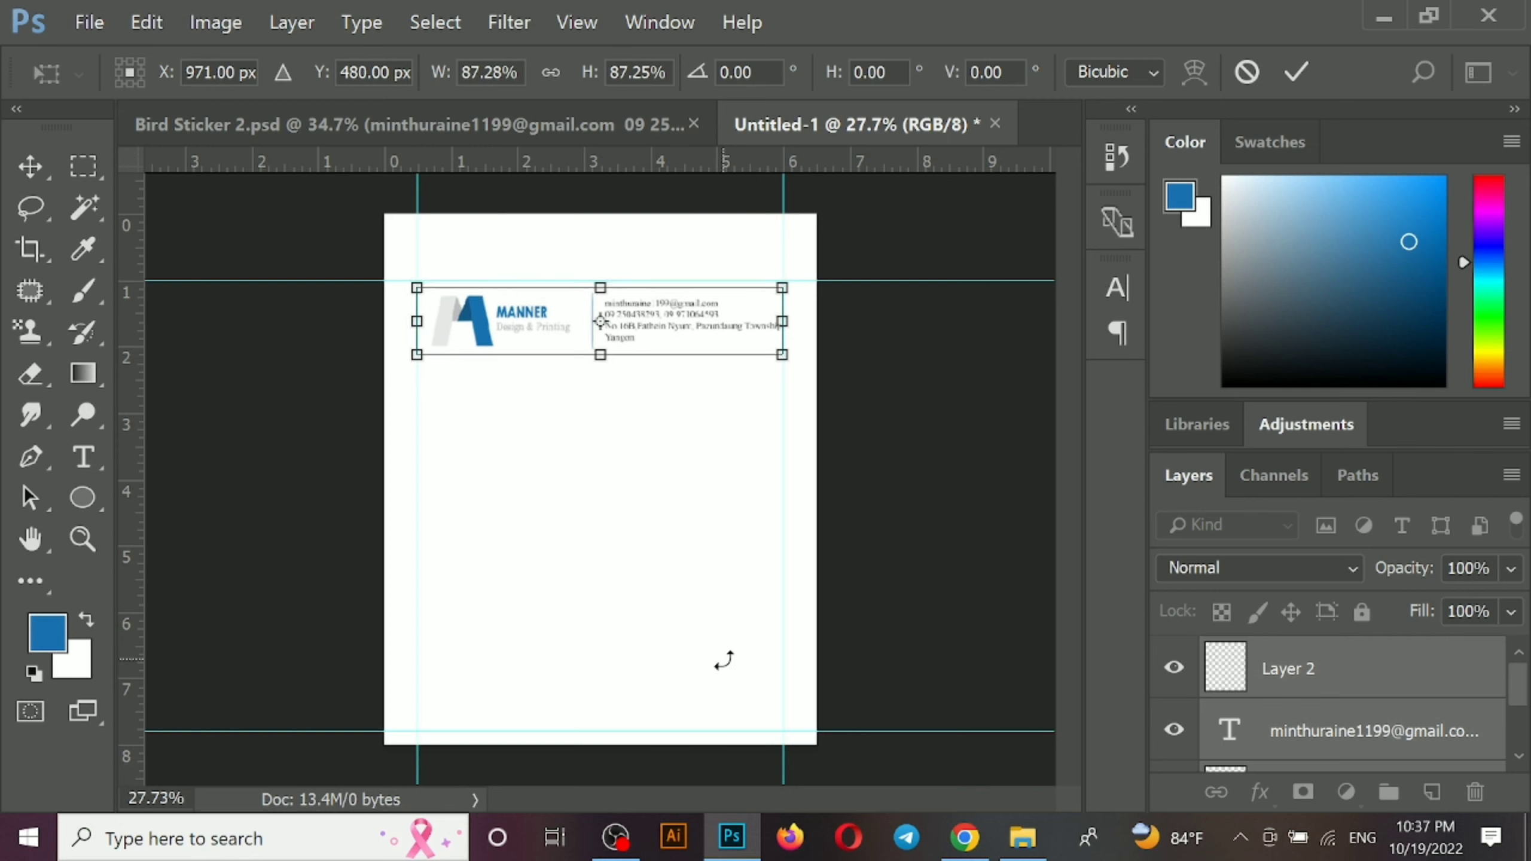
key("Up")
key("Up")
key("Up")
key("Up")
key("Up")
key("Down")
key("Return")
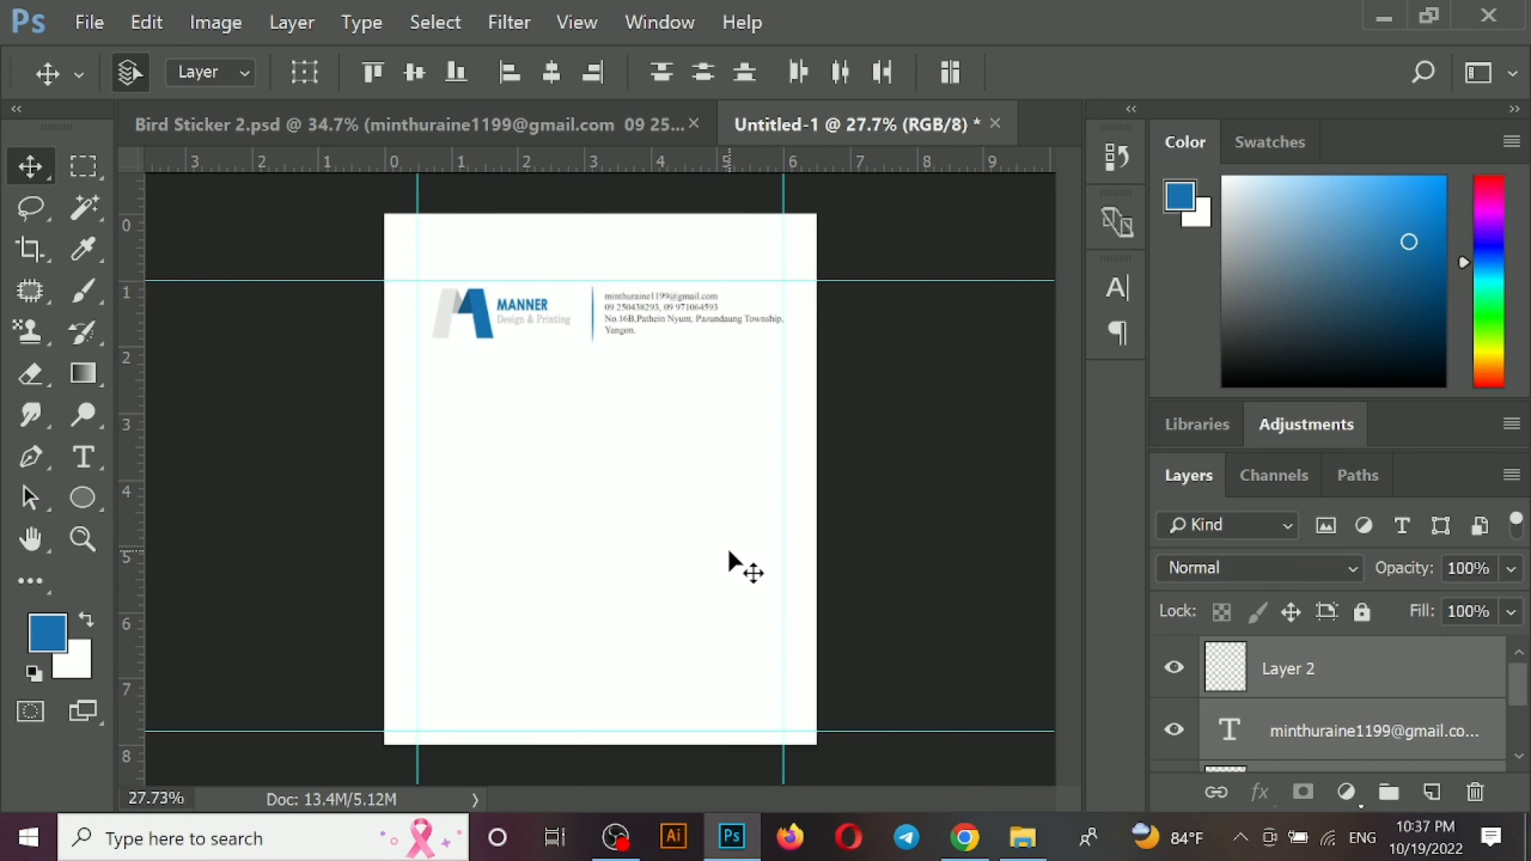
Copy the Customer Name and Date lines from Bird Sticker 2.psd into Untitled-1 and align them in a row below the header
left_click(563, 117)
scroll(591, 462, "up", 3)
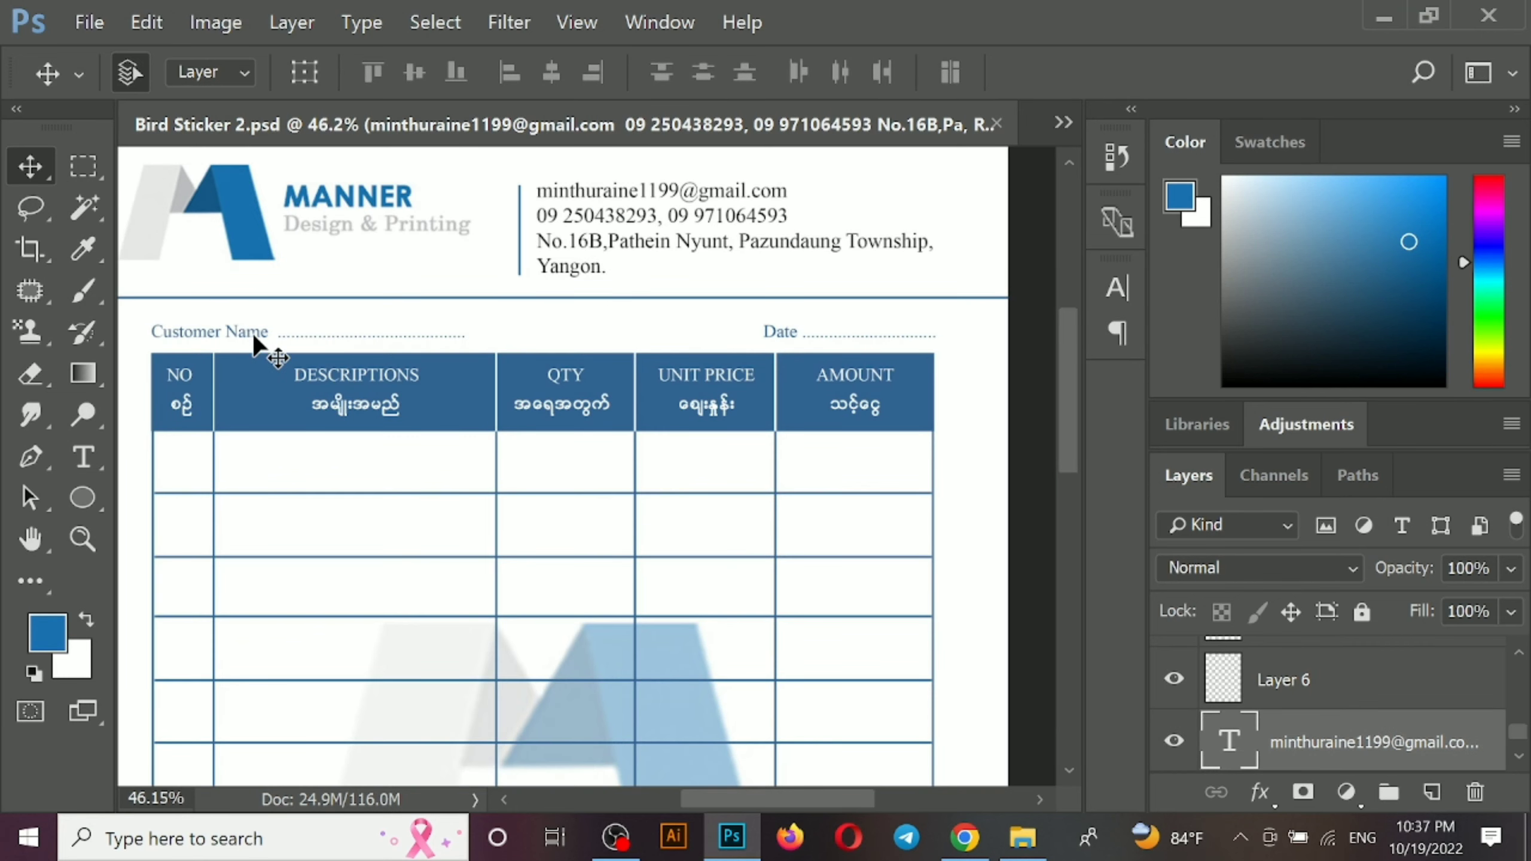
left_click_drag(252, 333, 491, 410)
scroll(519, 368, "down", 3)
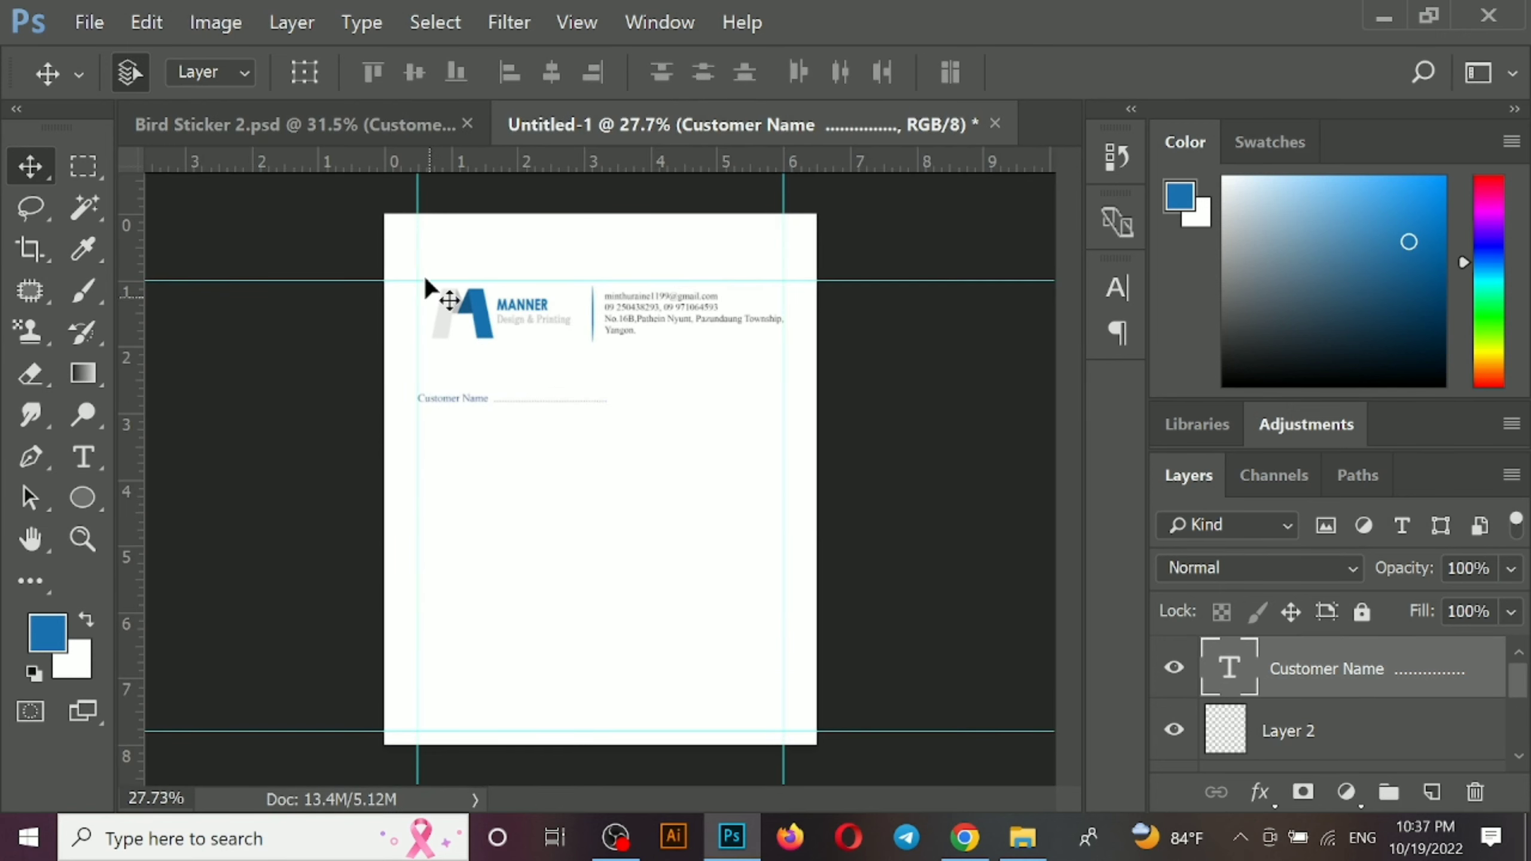
left_click(402, 132)
left_click_drag(745, 417, 687, 410)
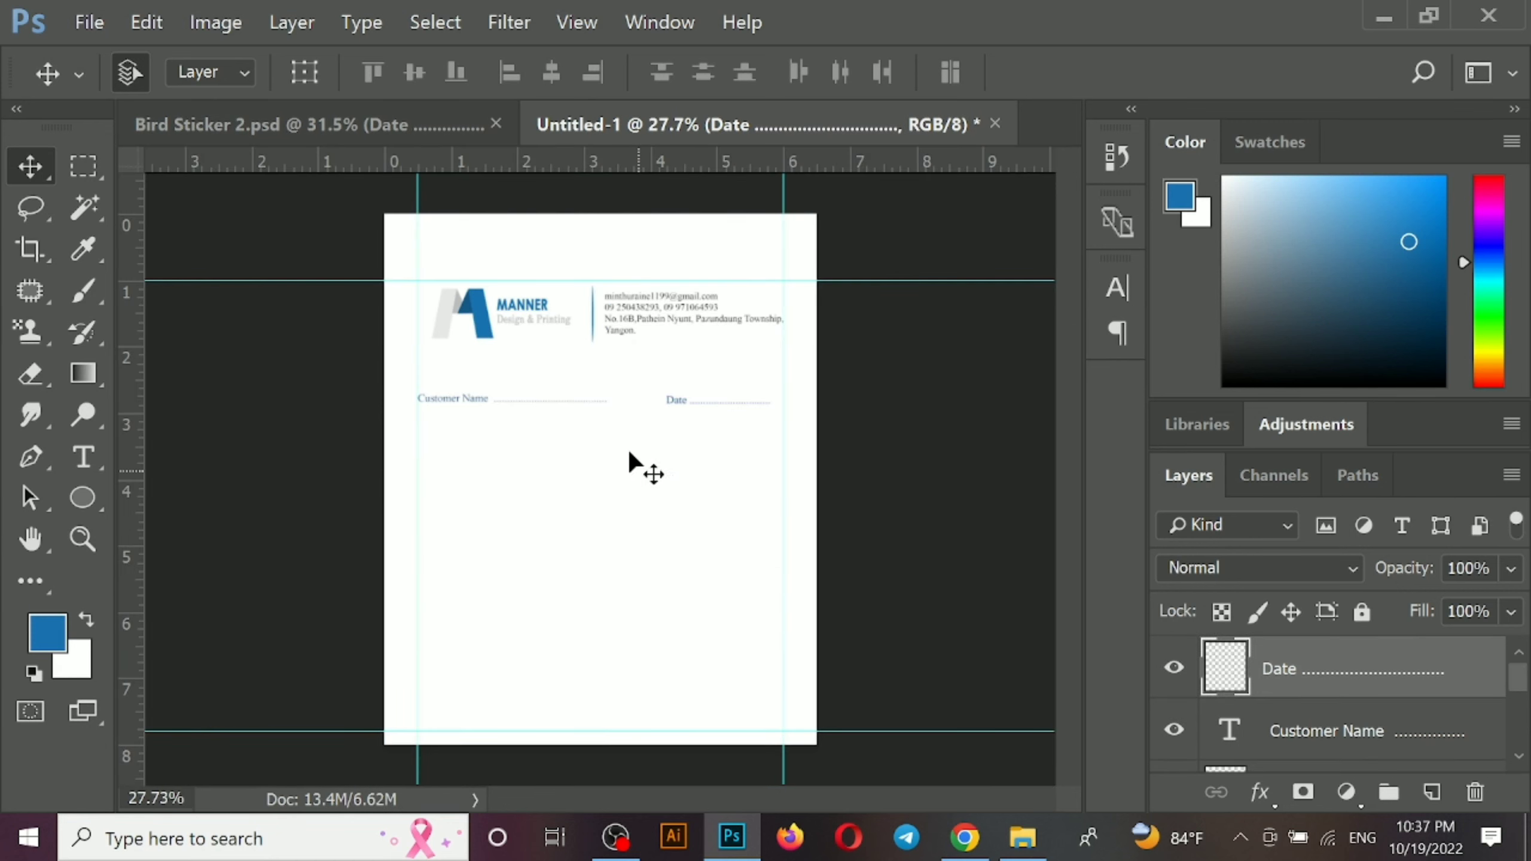
Set the Rectangular Marquee style to Normal and select an area about 0.8 in square below Customer Name, starting at the left guide
key("ctrl+Tab")
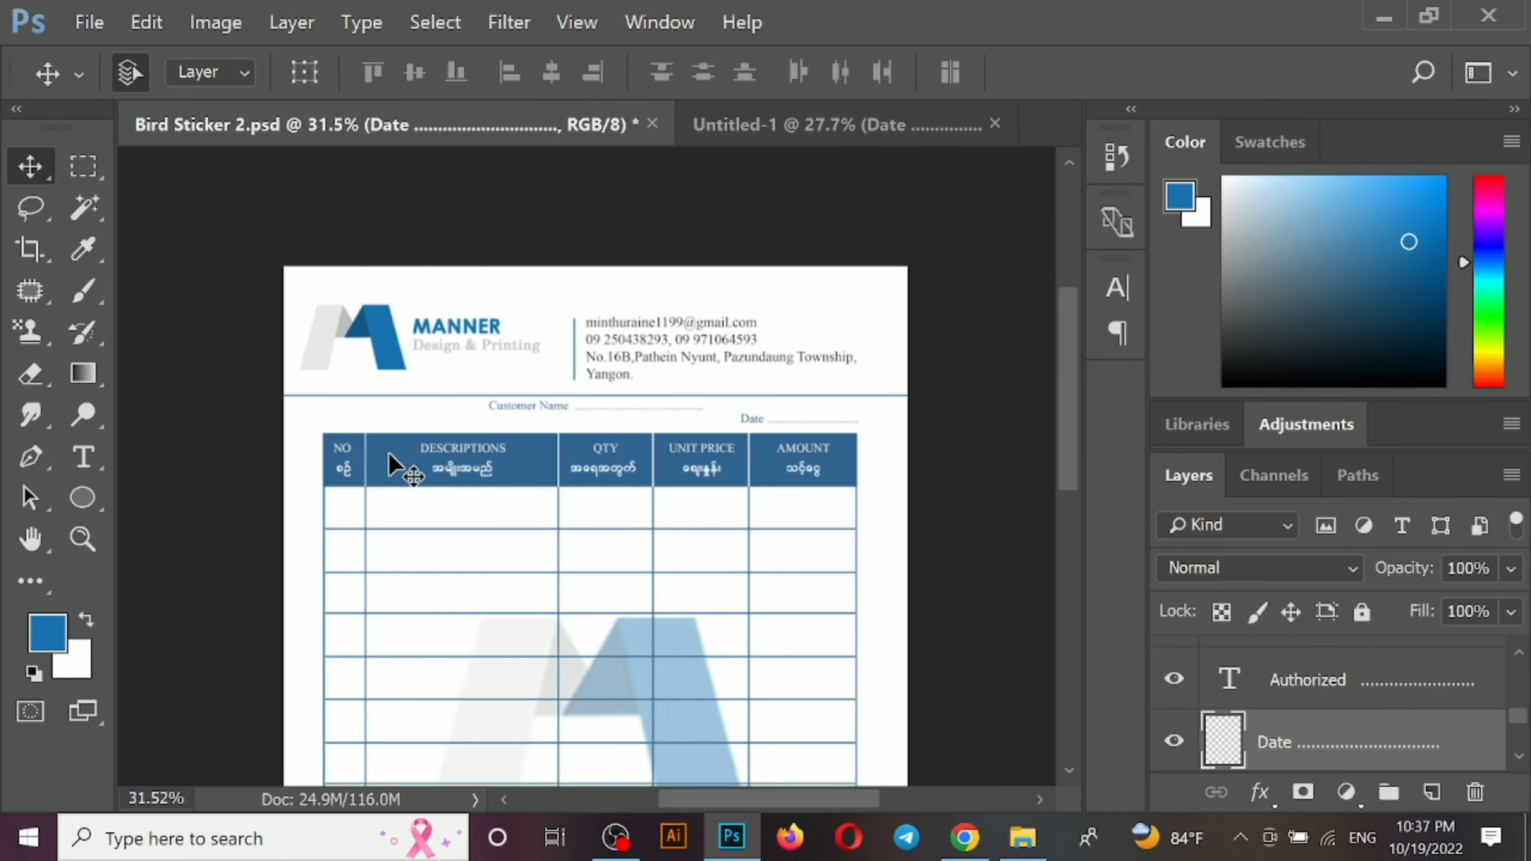
left_click(687, 125)
key("m")
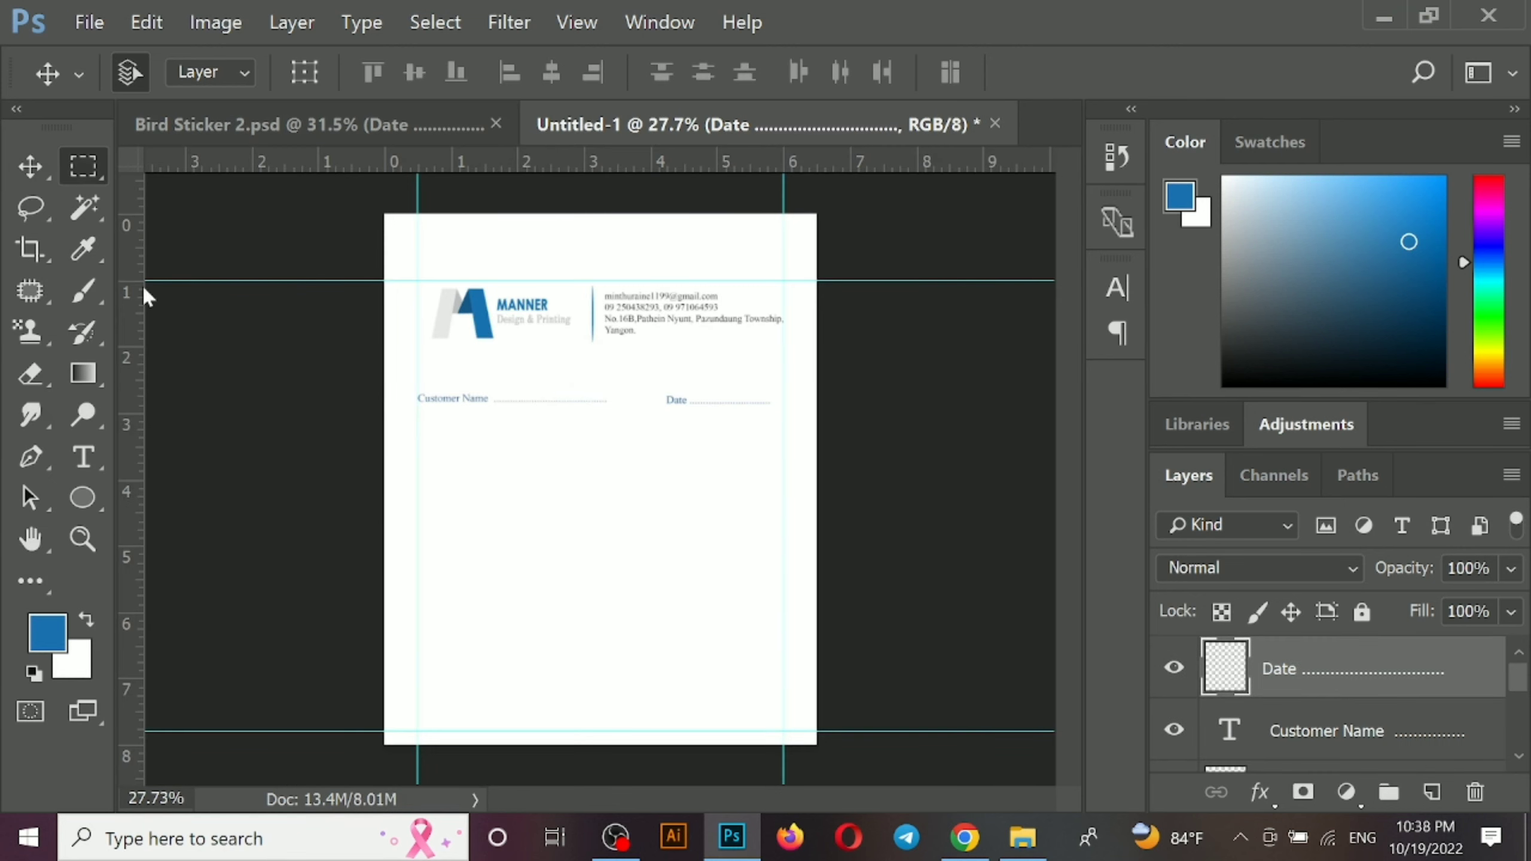
scroll(395, 444, "up", 1)
left_click(398, 424)
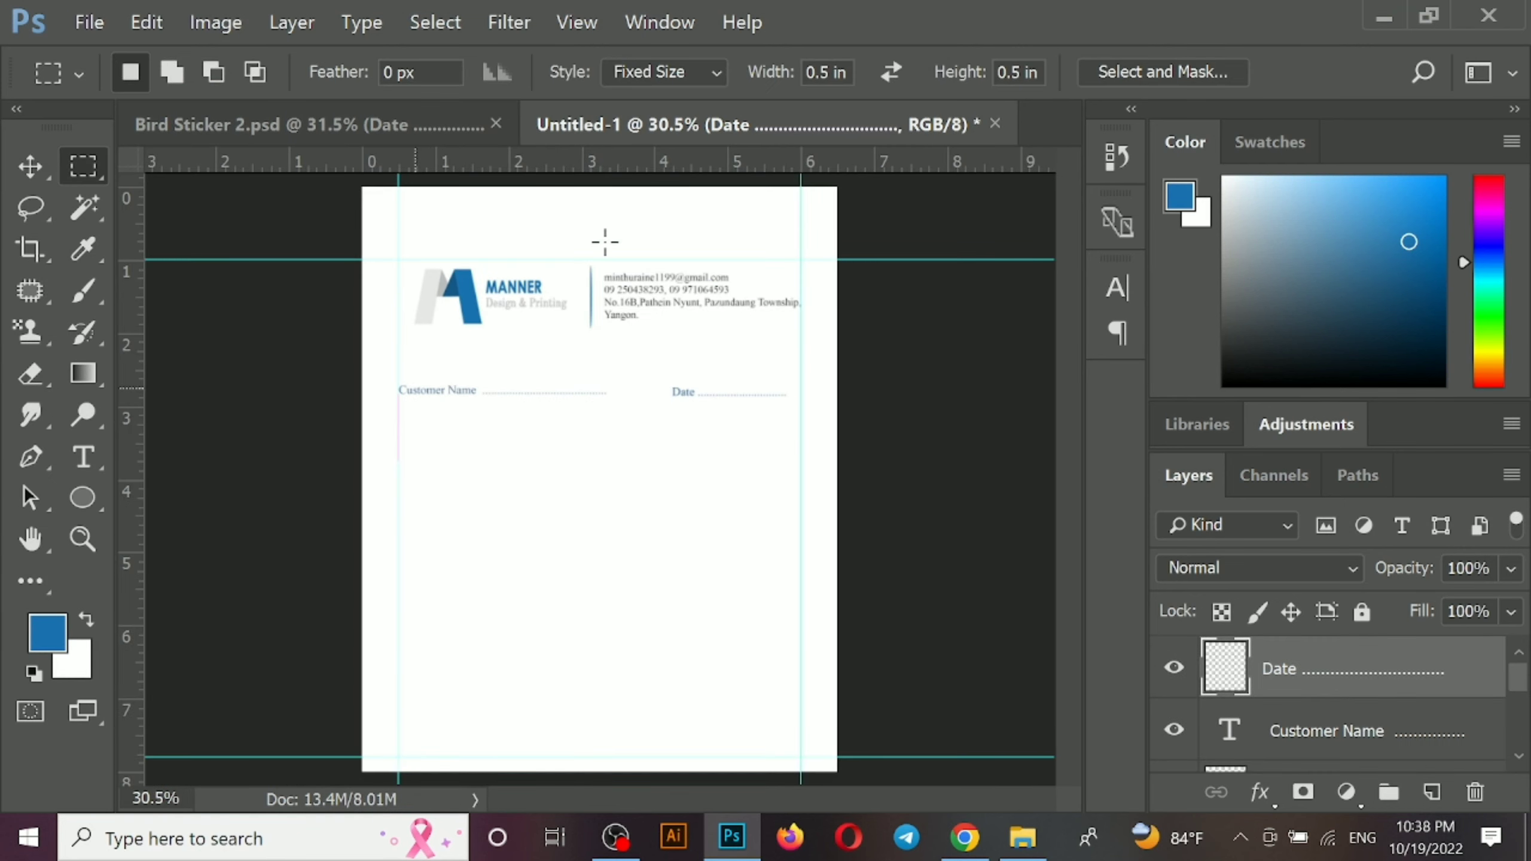
left_click(663, 71)
left_click(638, 96)
left_click_drag(398, 402, 458, 458)
Fill the square selection with the blue foreground colour on a new layer
left_click(1432, 792)
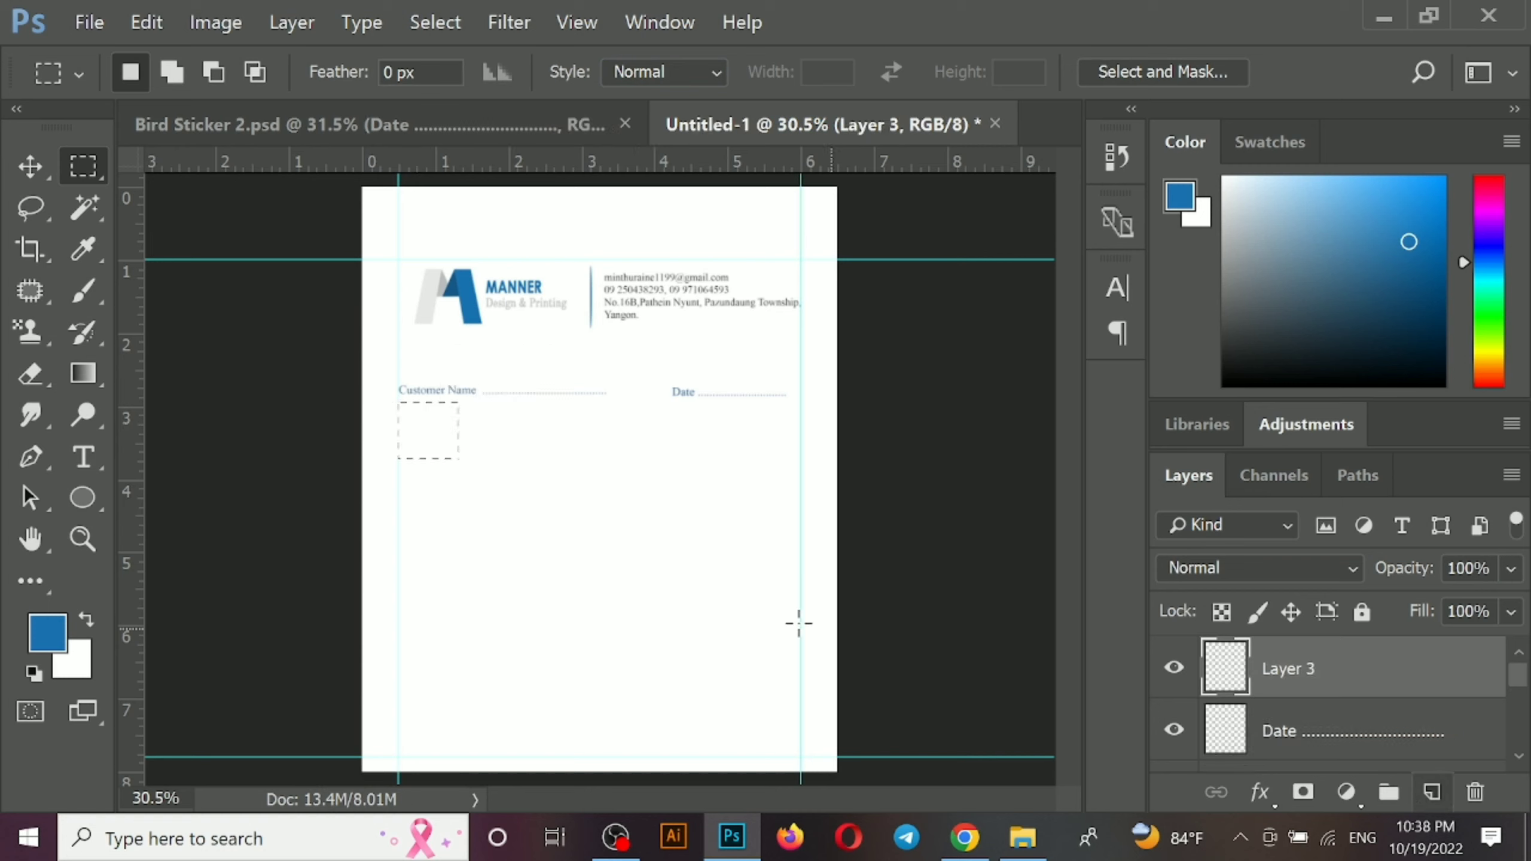
key("alt")
key("alt+BackSpace")
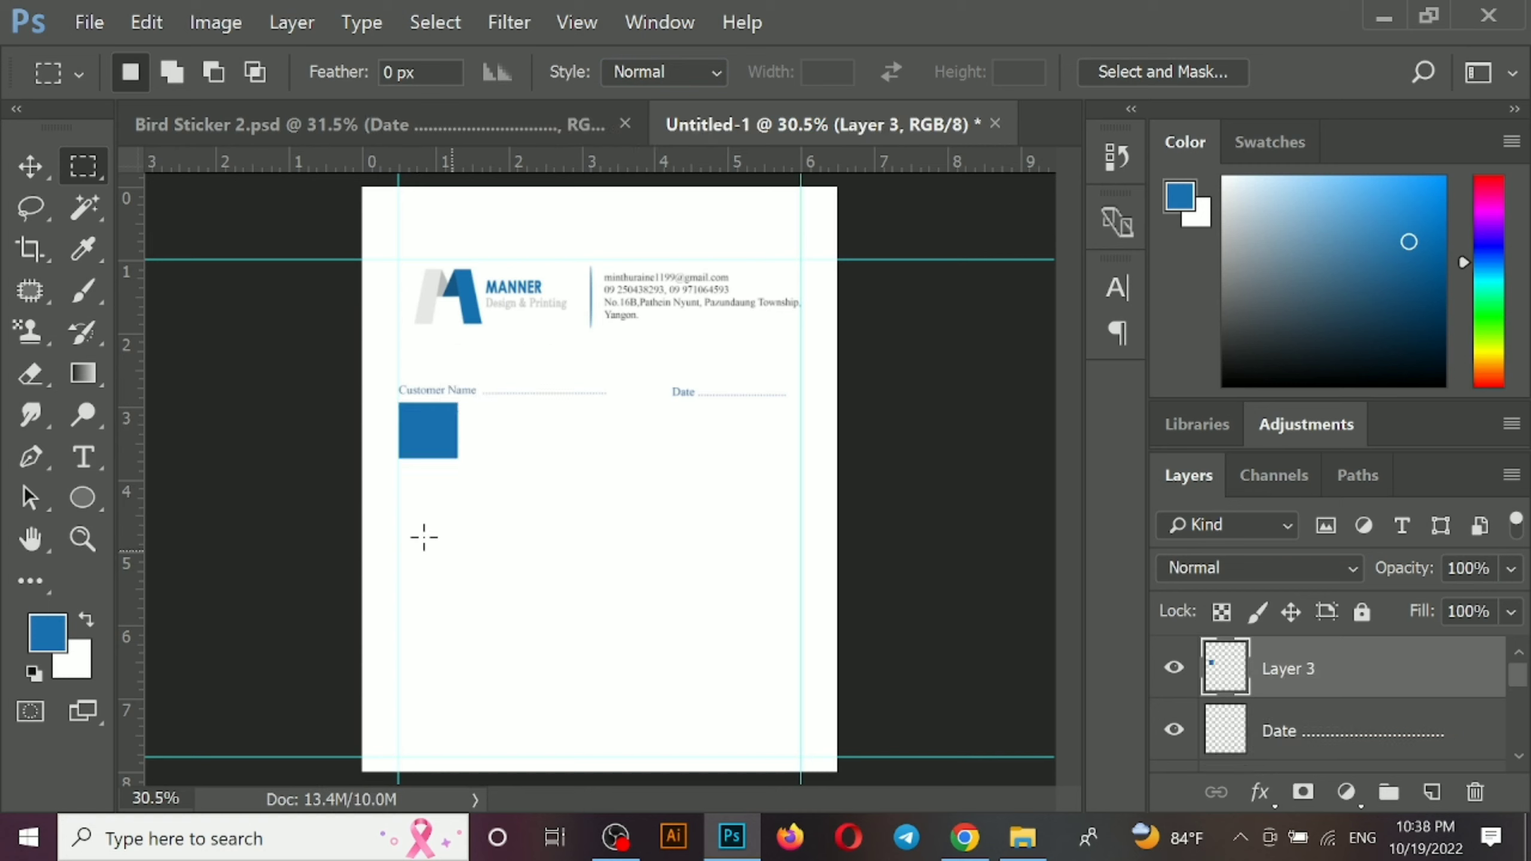
Duplicate the blue square to its right, stretch the copy into a wide descriptions cell, and narrow the first cell
key("v")
left_click_drag(437, 436, 643, 440)
key("ctrl+t")
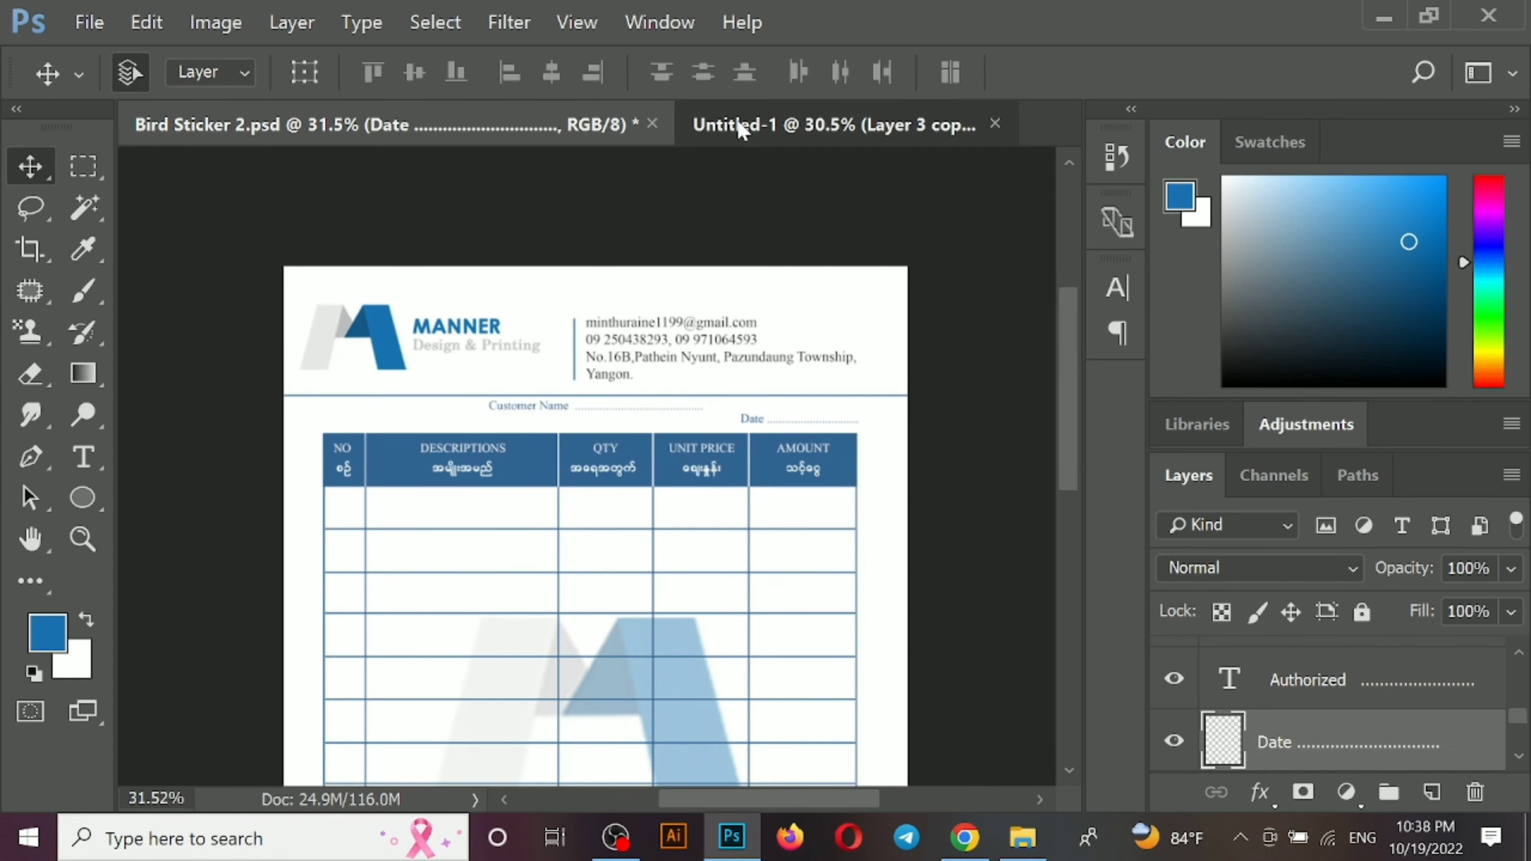
left_click(740, 129)
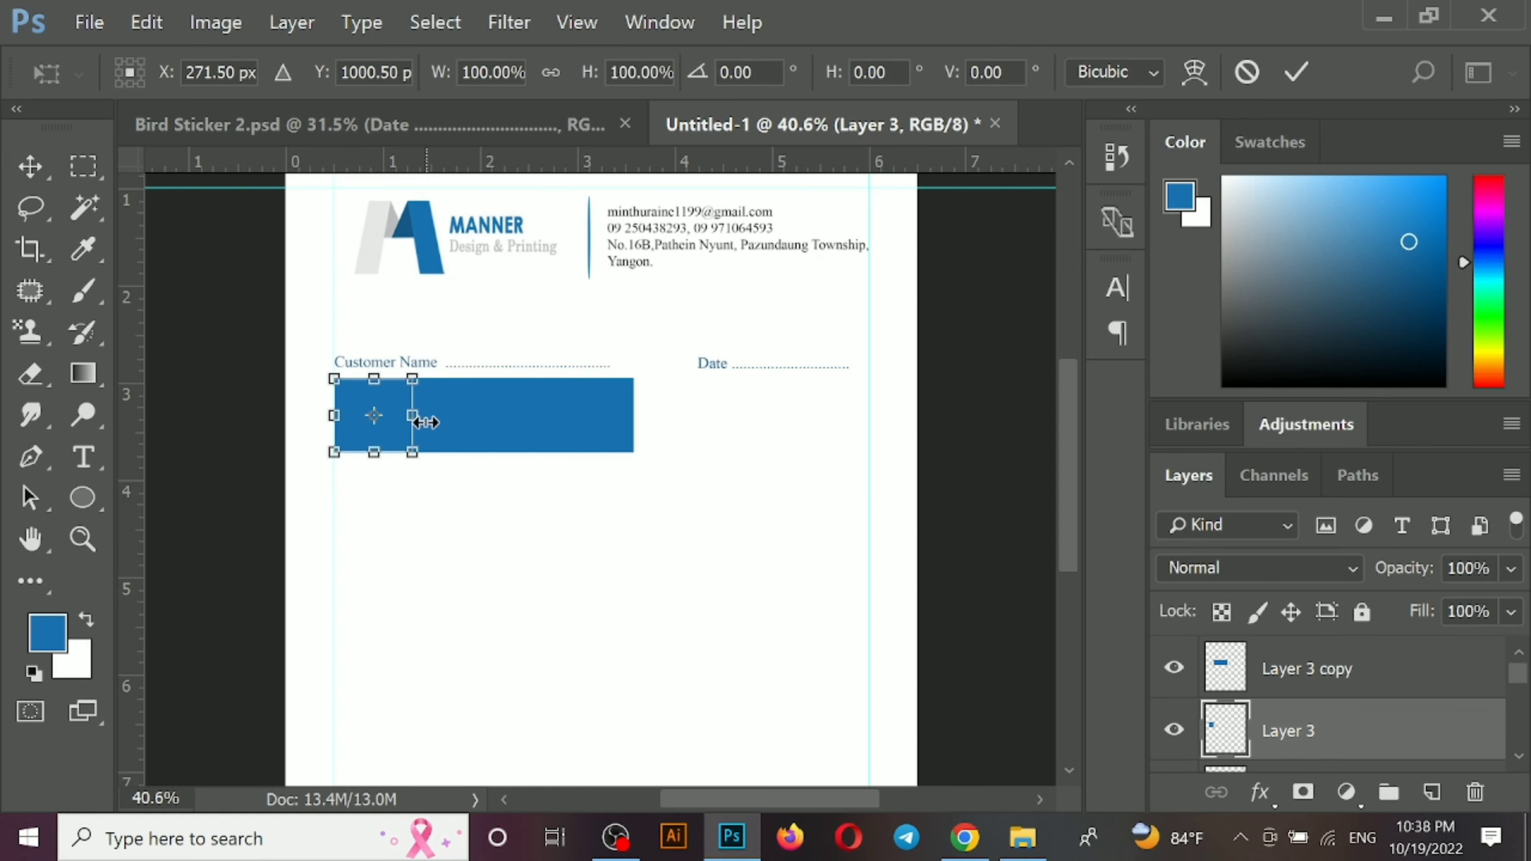
left_click_drag(426, 422, 411, 422)
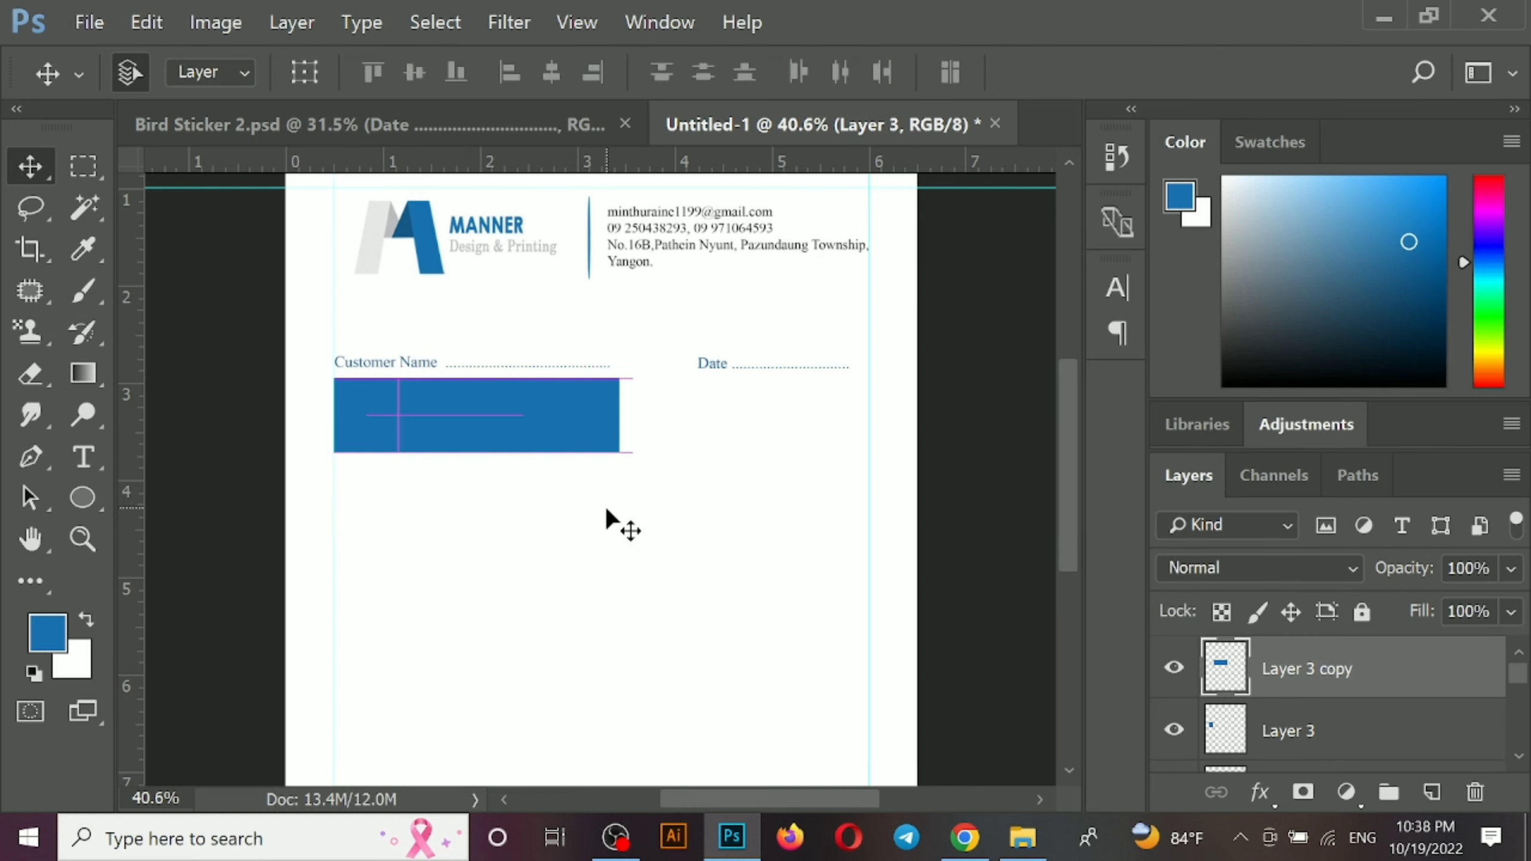
Leave a thin gap between the two blue cells and duplicate the narrow cell to the right of the wide one
left_click(450, 123)
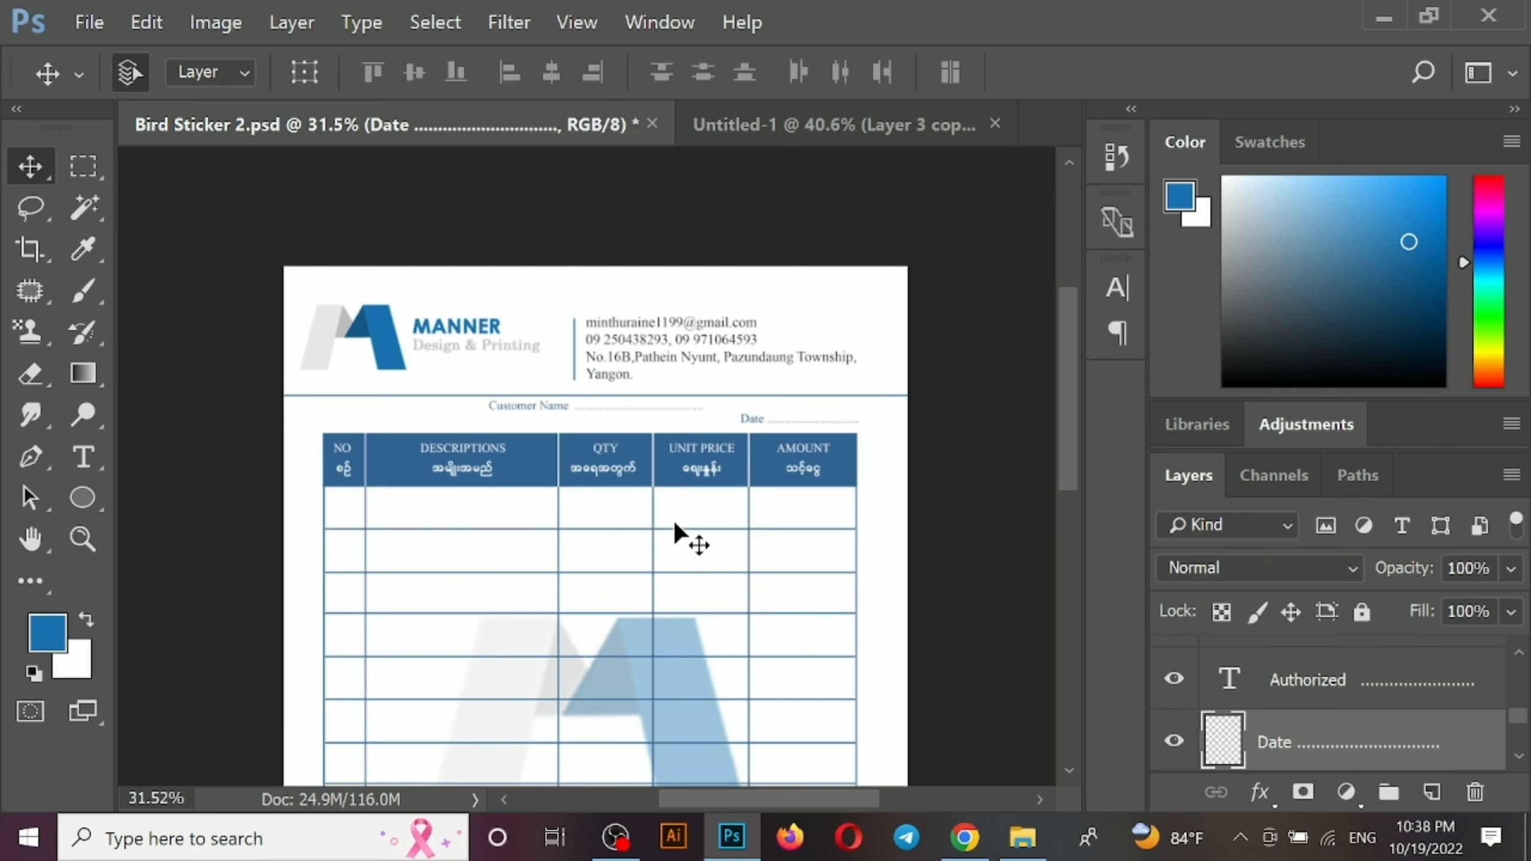
left_click(785, 123)
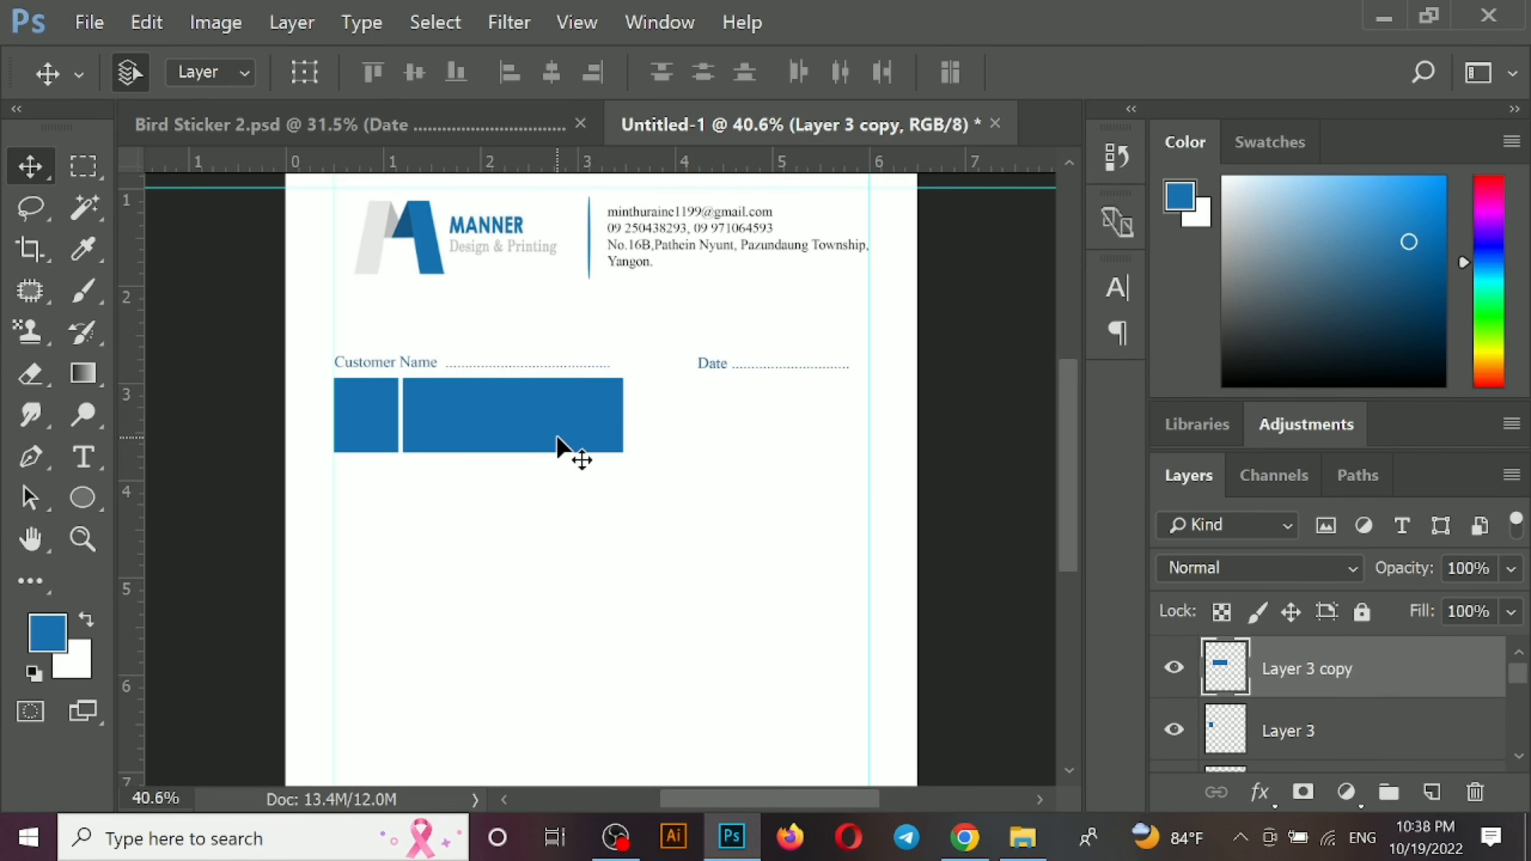
left_click(380, 434)
left_click_drag(379, 425, 752, 519)
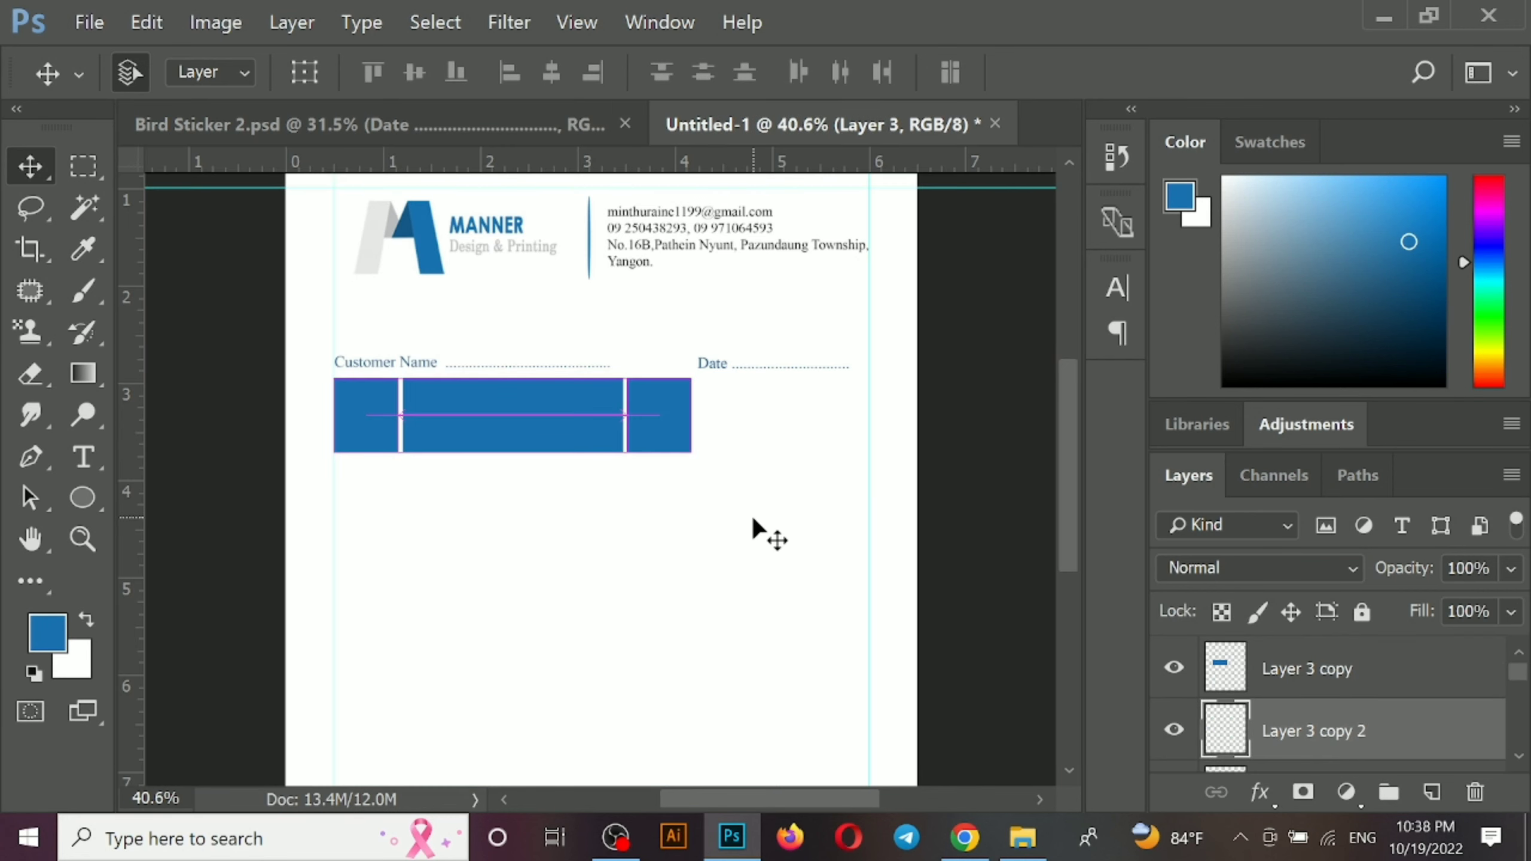
Complete the header row with two more duplicated blue cells and resize the five cells to end at the right margin guide
key("ctrl+t")
left_click_drag(684, 414, 865, 423)
key("Return")
left_click_drag(305, 400, 868, 445)
key("ctrl+t")
key("Return")
left_click(698, 556)
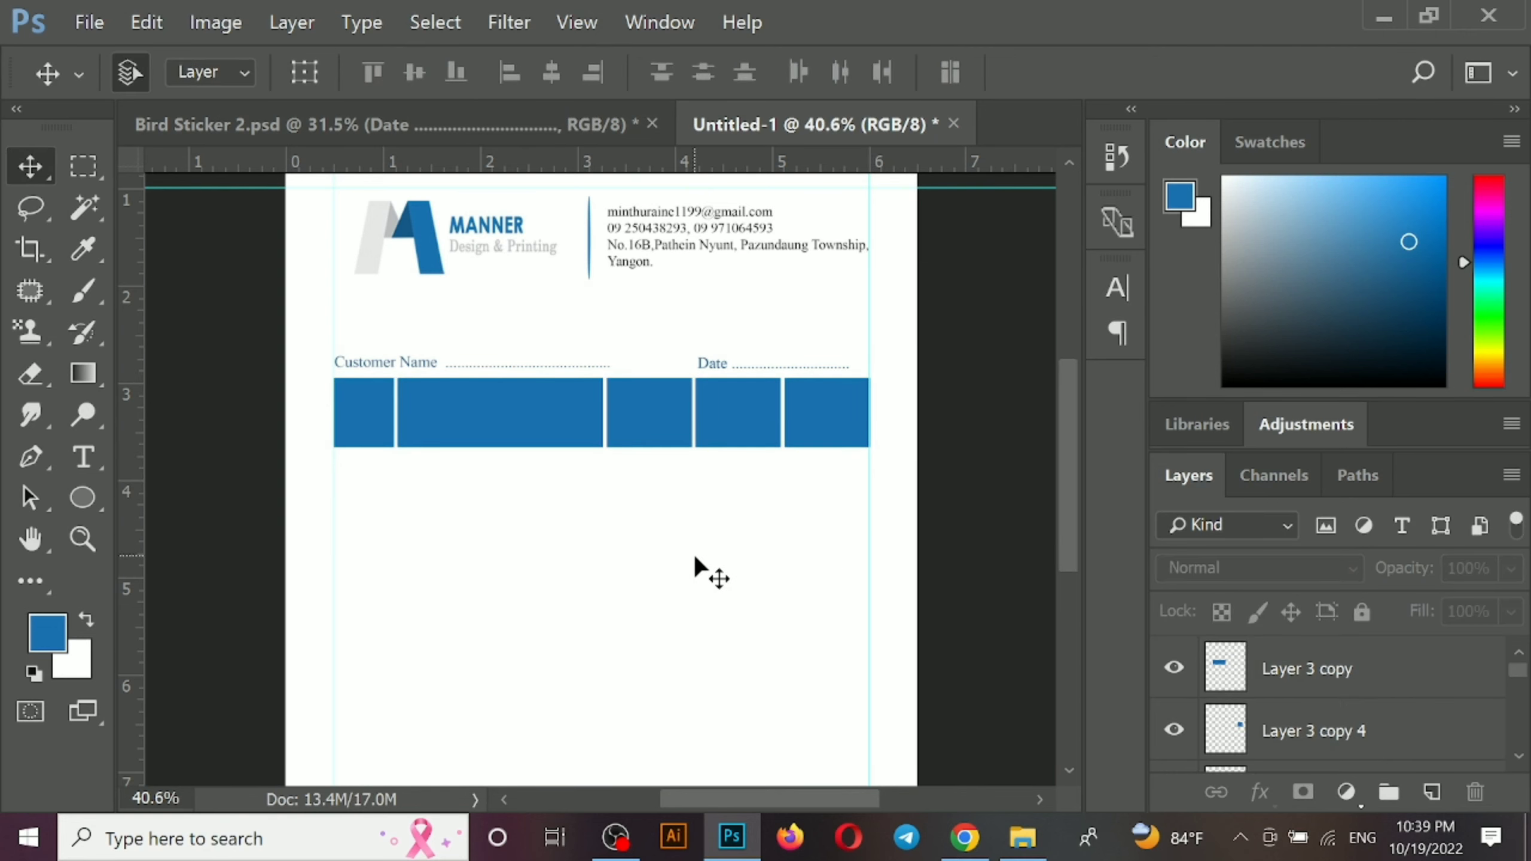
Check the header proportions in the Bird Sticker 2 invoice and shorten all five blue header cells together from their bottom edge
left_click(516, 128)
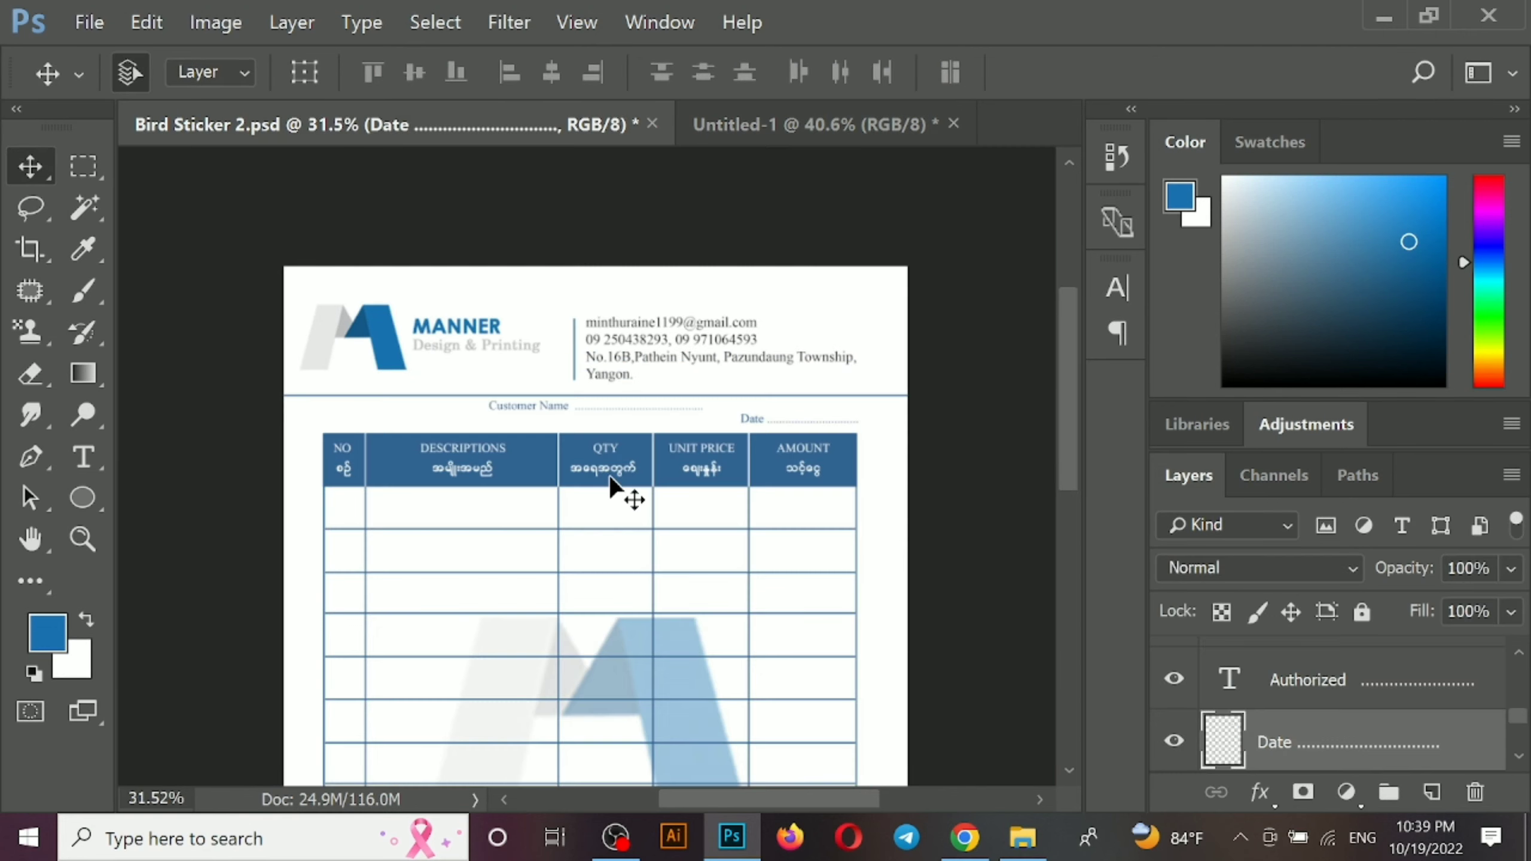
left_click(717, 127)
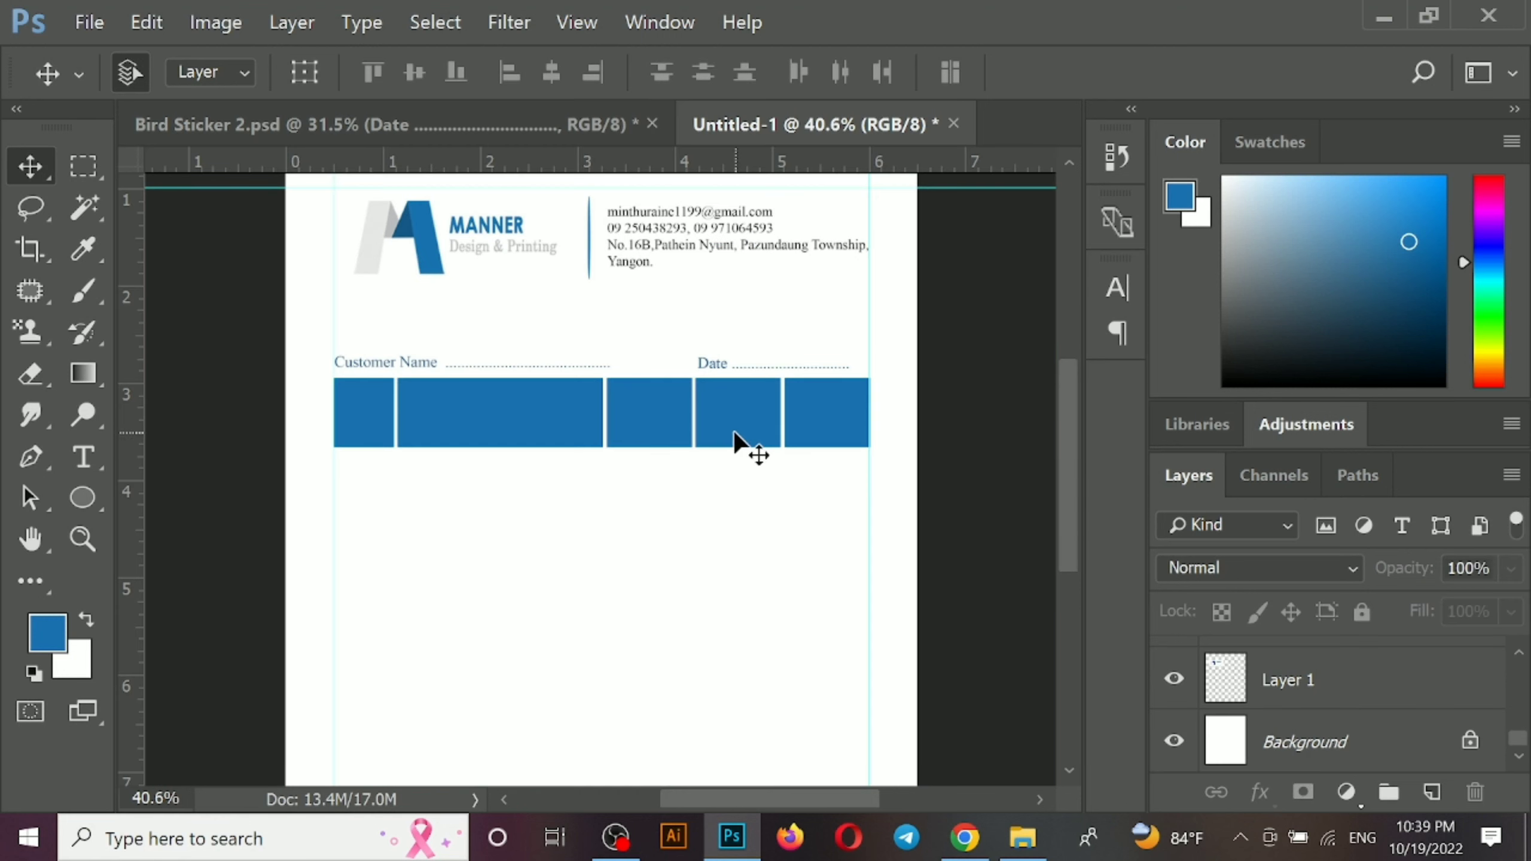
left_click(464, 127)
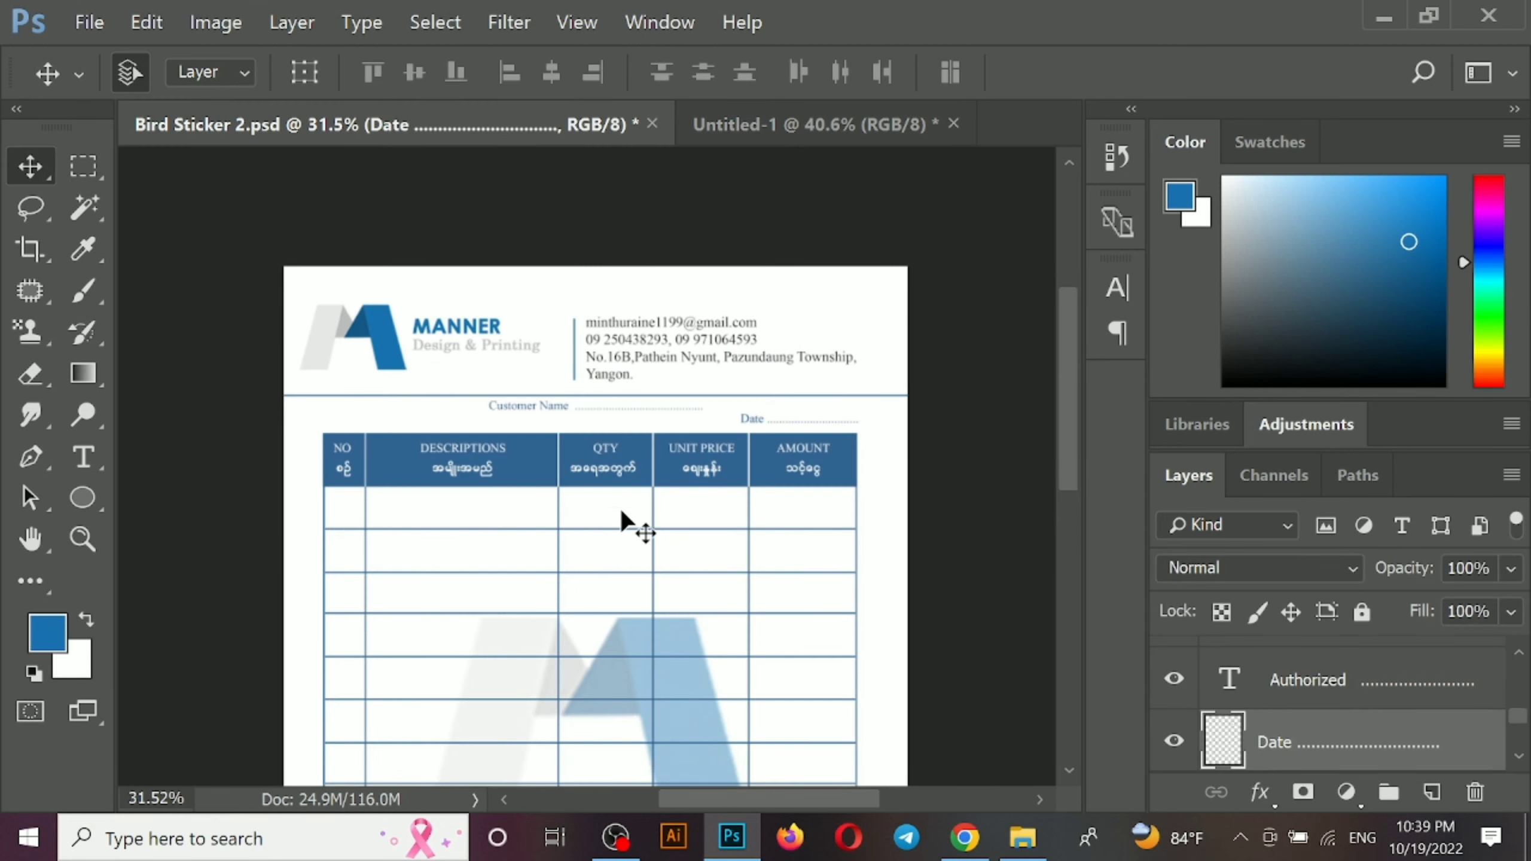
left_click(780, 126)
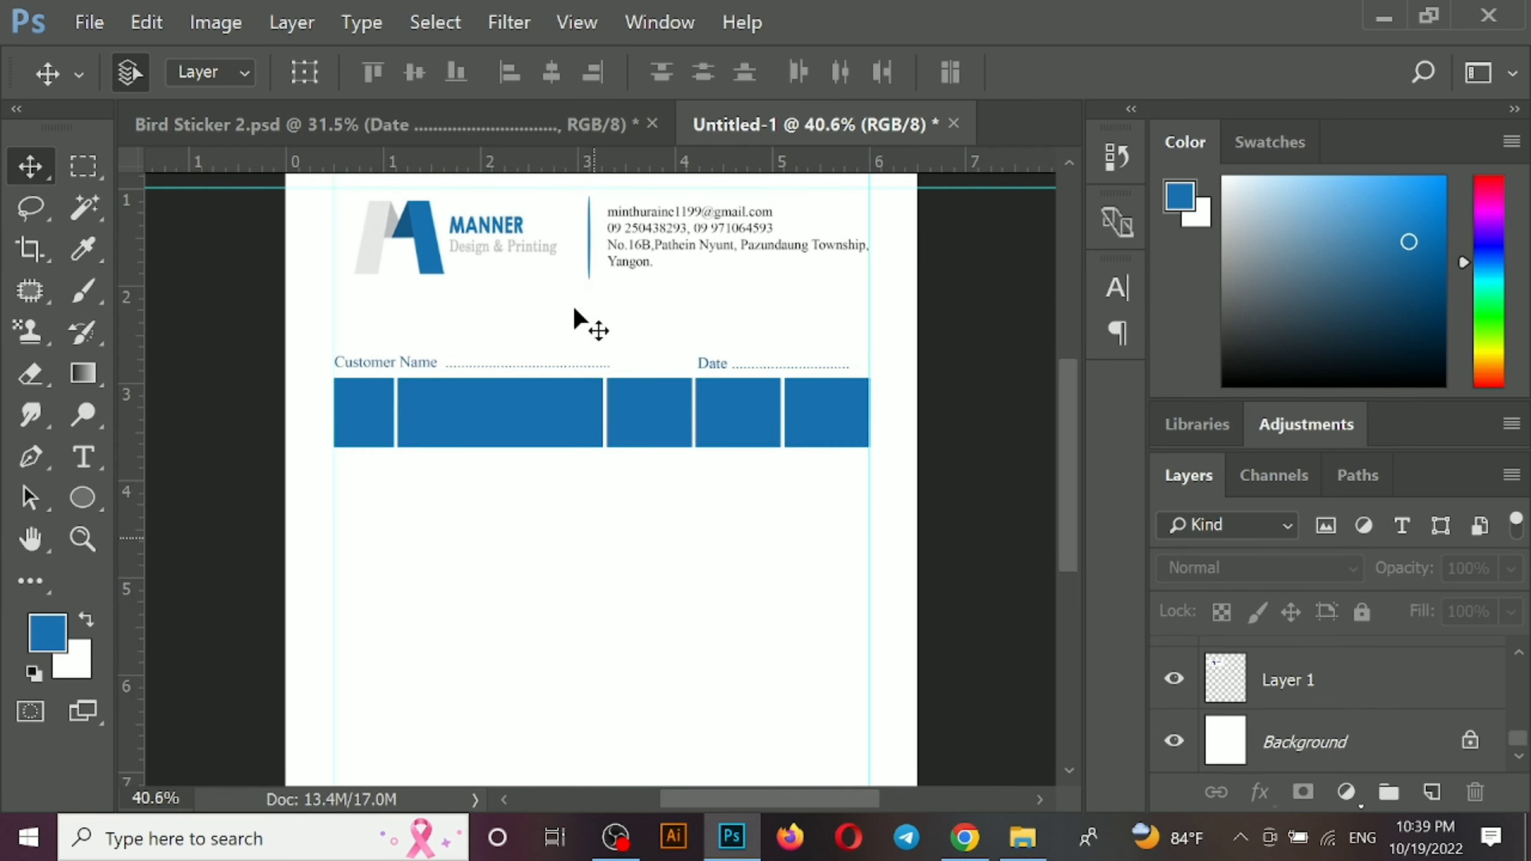
left_click(541, 130)
left_click(706, 124)
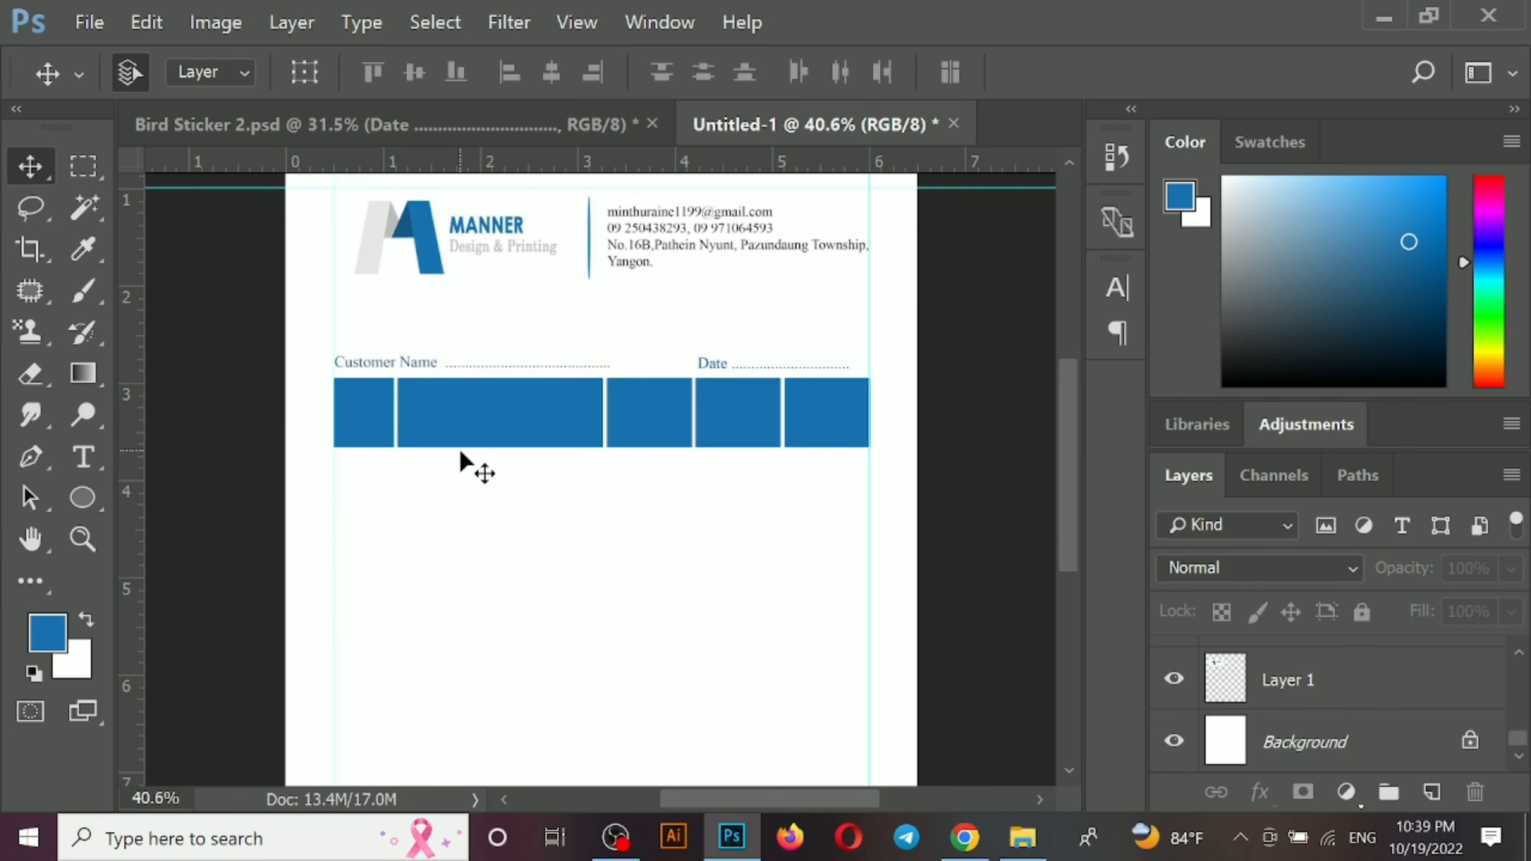
left_click(368, 438)
left_click_drag(300, 420, 847, 502)
key("ctrl+t")
left_click_drag(601, 447, 610, 426)
key("Return")
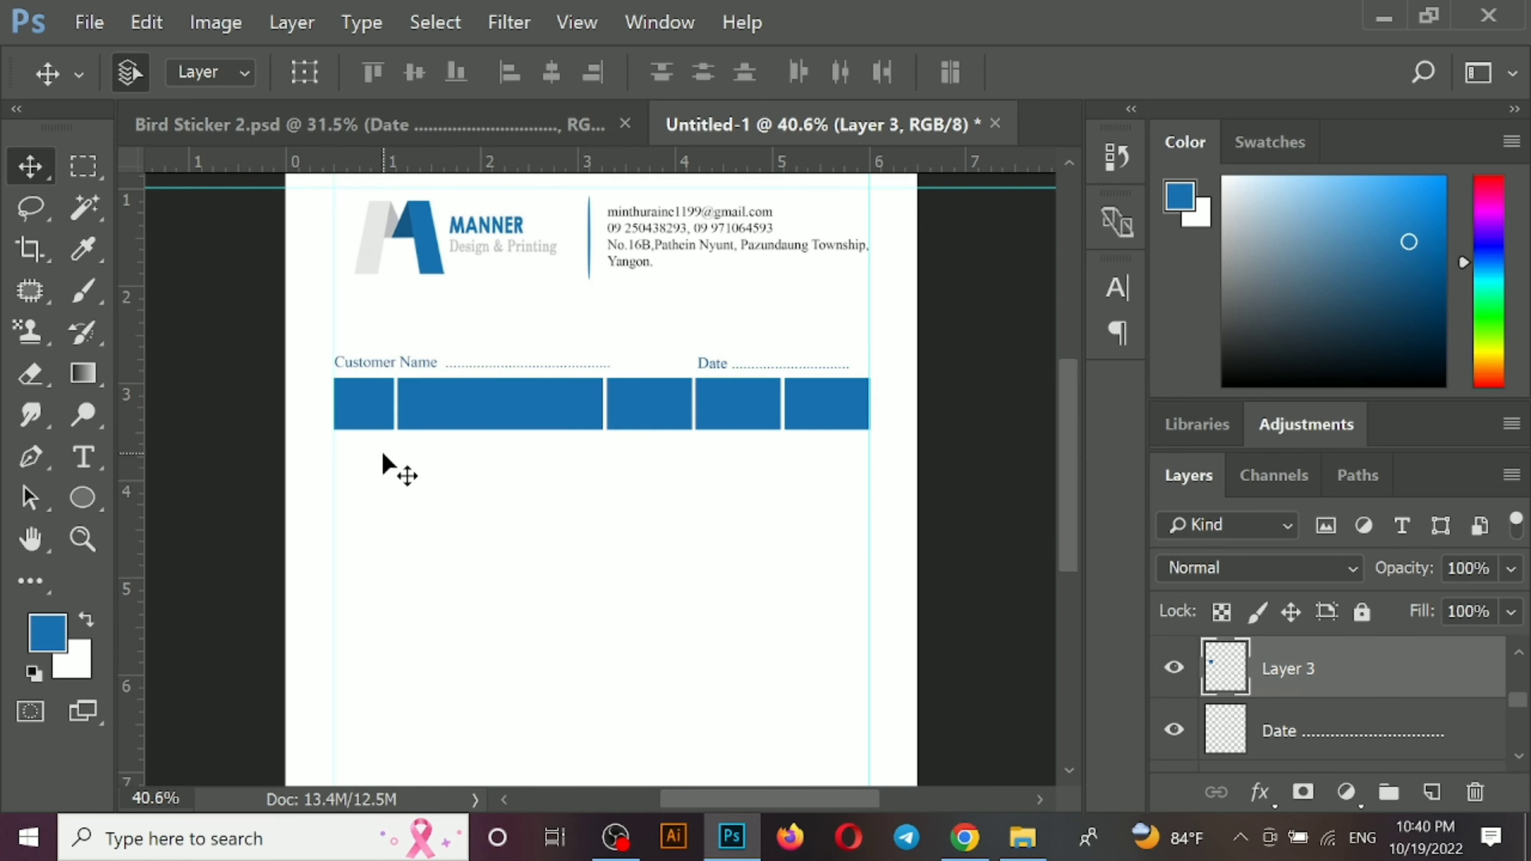
Select a thin strip below the header cells spanning from the left guide to the right guide, and add a new layer
key("ctrl+plus")
scroll(425, 389, "down", 1)
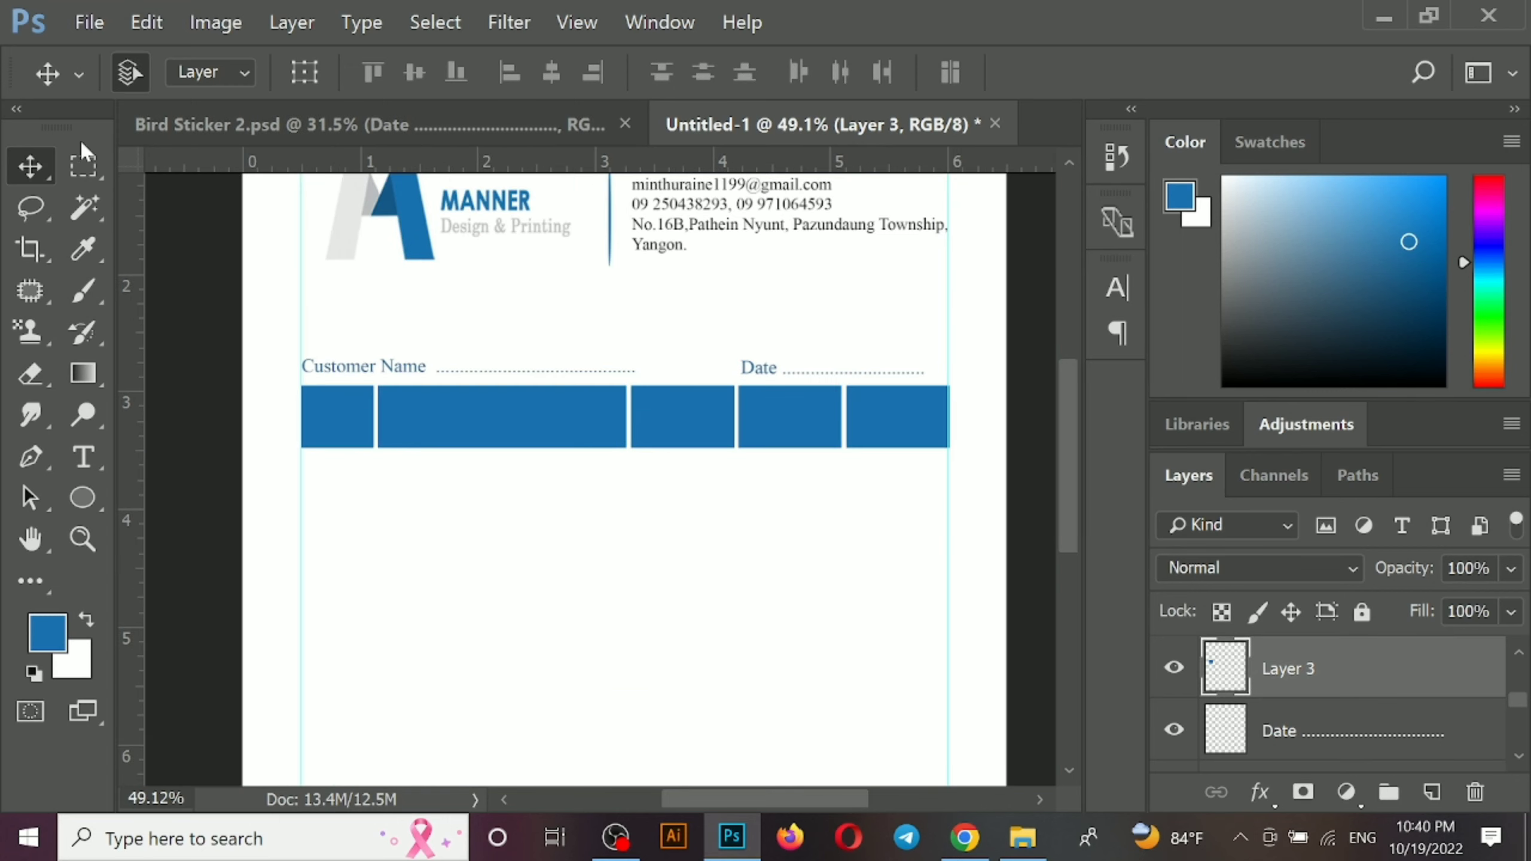
left_click(82, 164)
left_click_drag(306, 463, 449, 489)
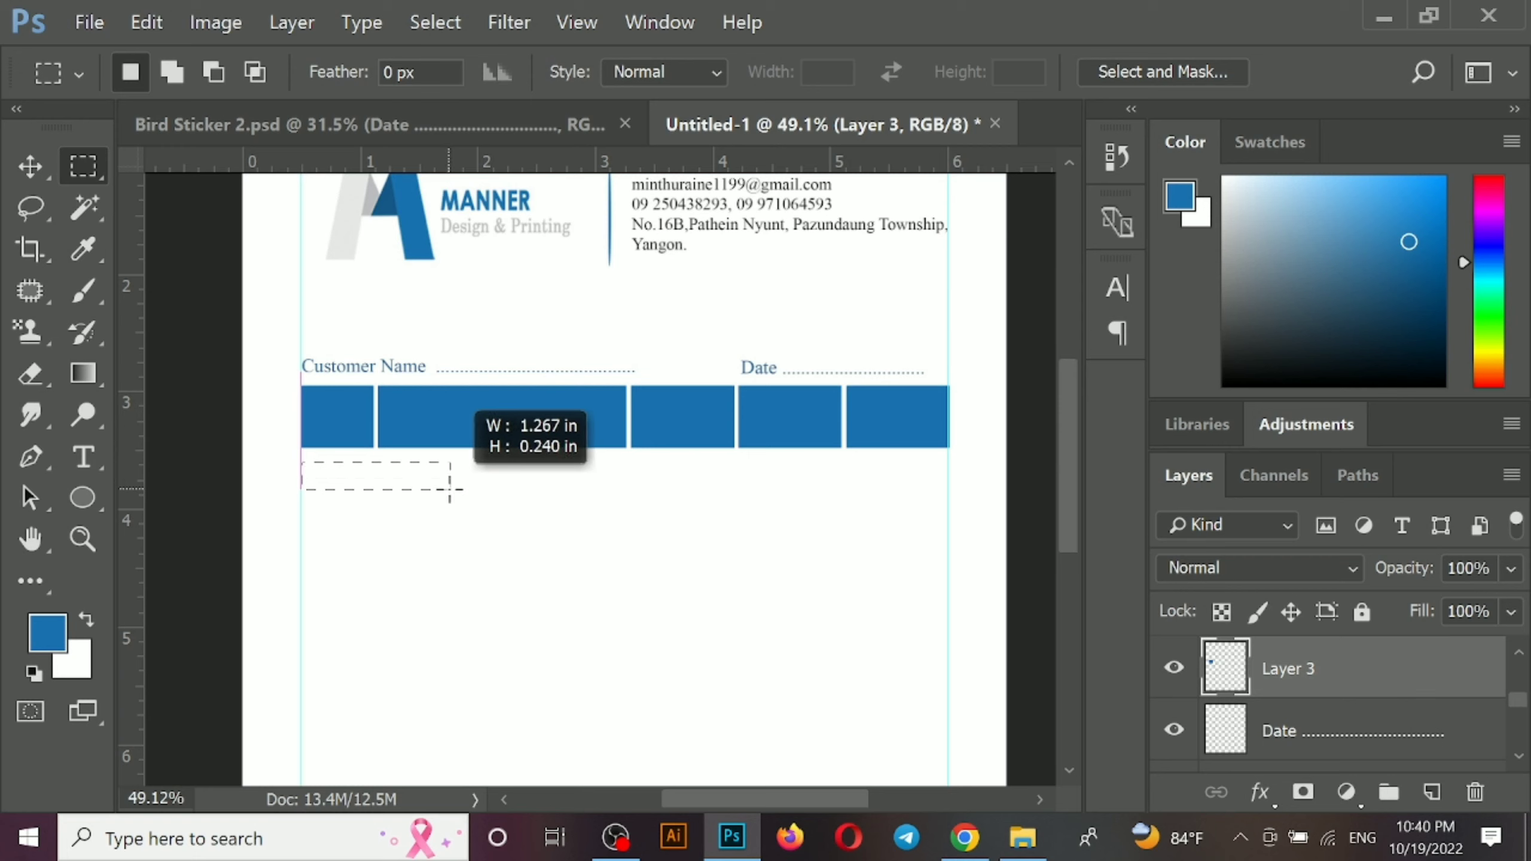
left_click(412, 503)
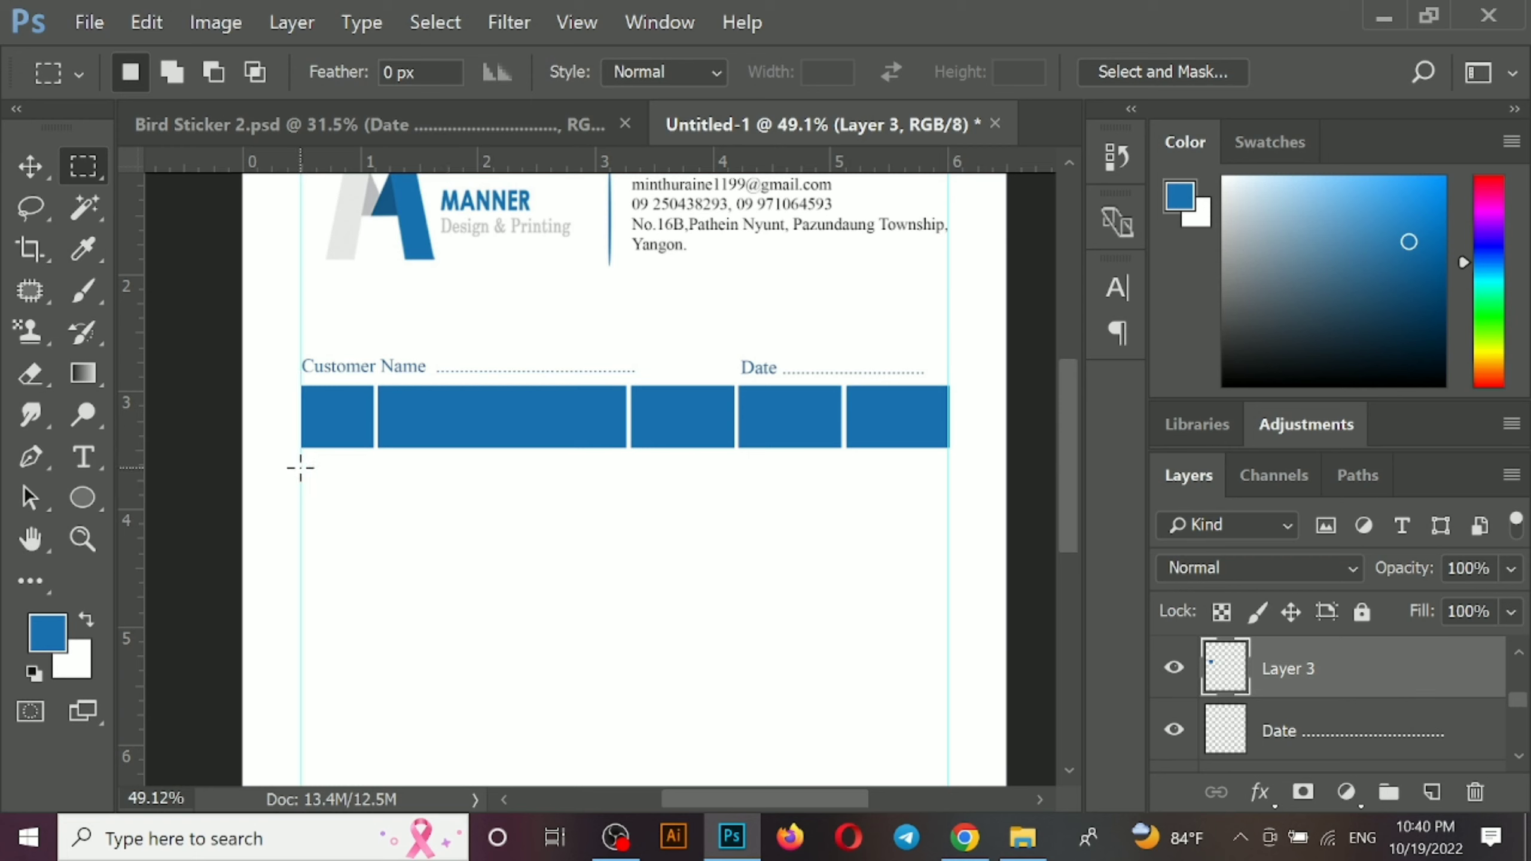
left_click_drag(301, 468, 947, 499)
left_click(1432, 792)
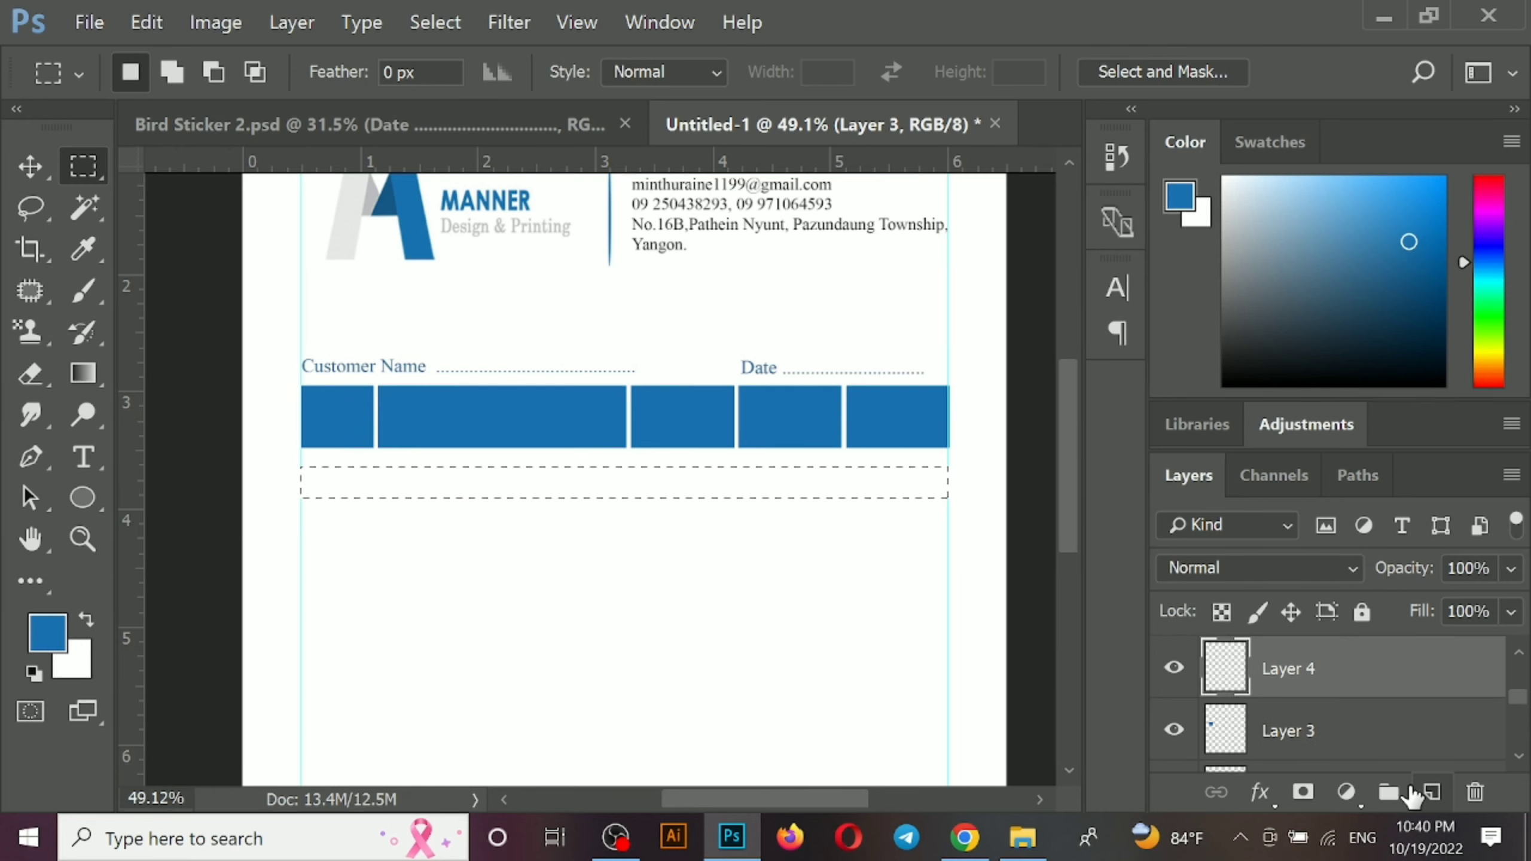
Stroke the strip selection with a 4 px centred outline in black (000000)
key("alt+e")
key("s")
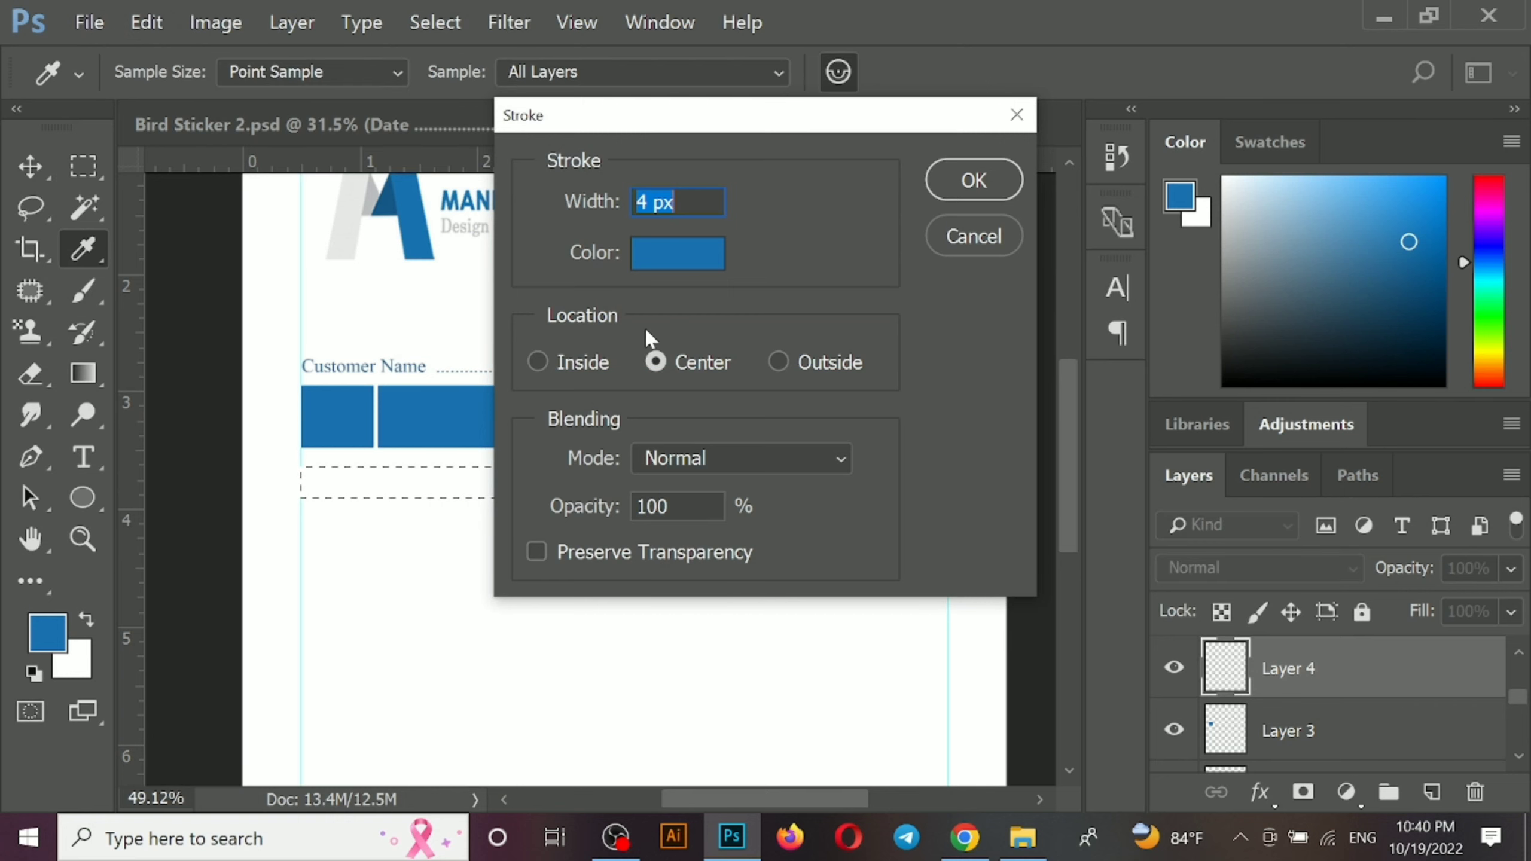
left_click(678, 260)
left_click_drag(909, 520, 1008, 649)
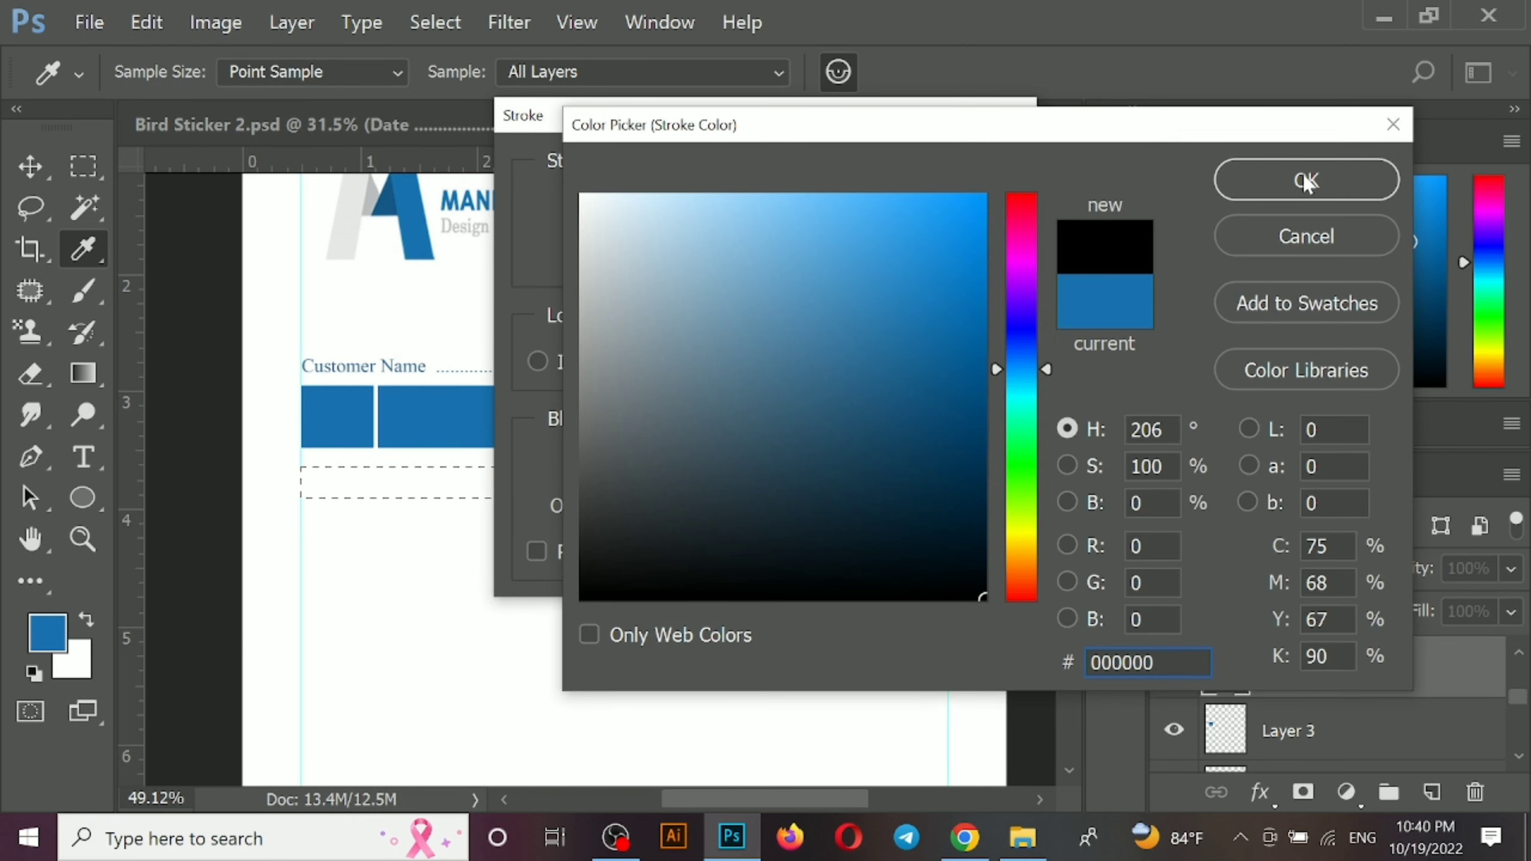
left_click(1306, 183)
key("Return")
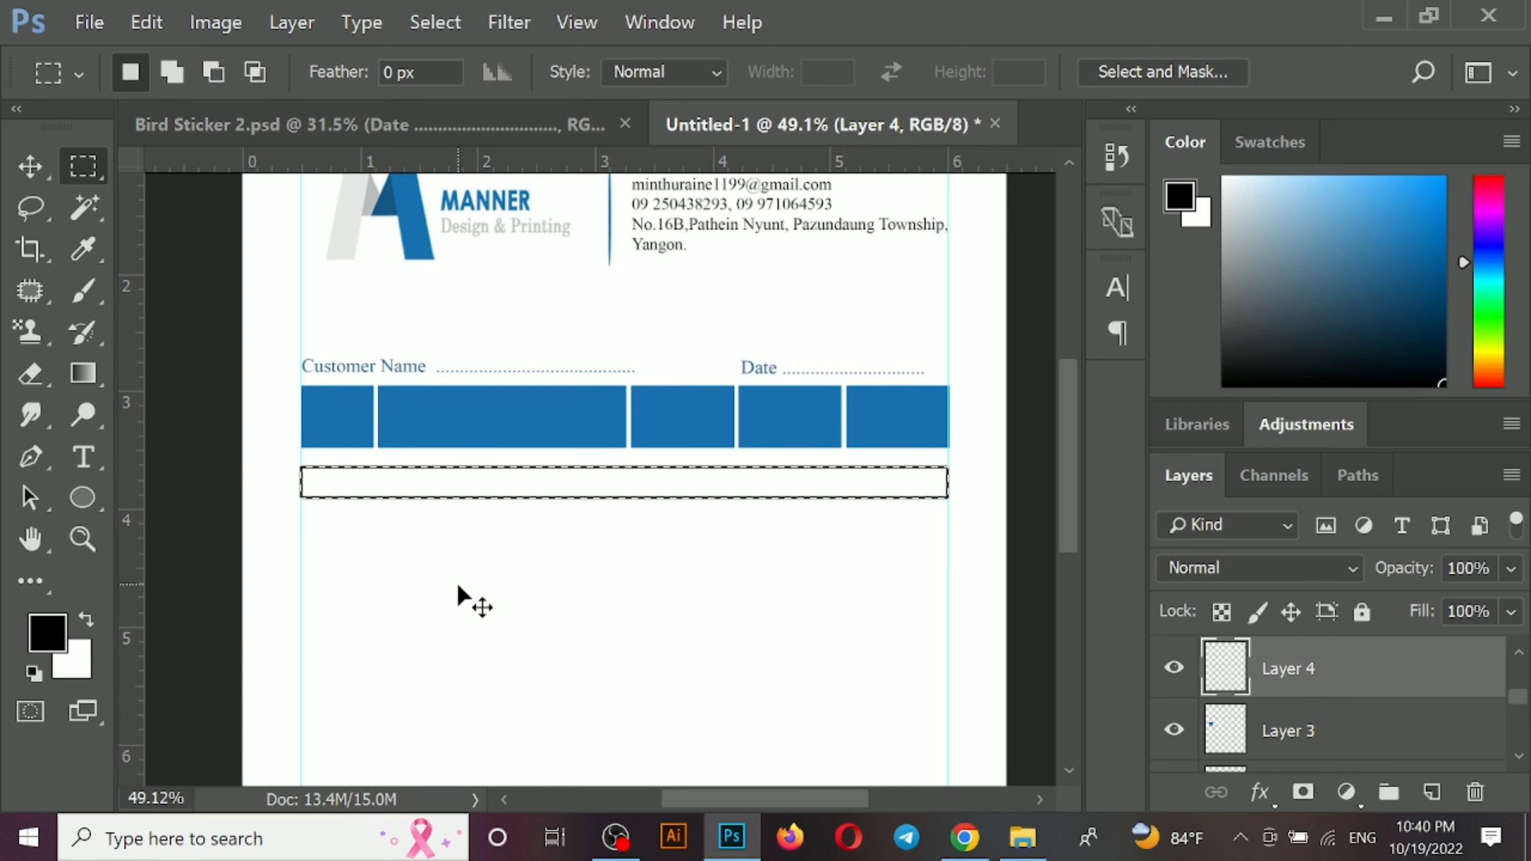
Undo the outline and stroke the strip again with a width of 4 in black, centred
key("ctrl+z")
key("alt+e")
type("s")
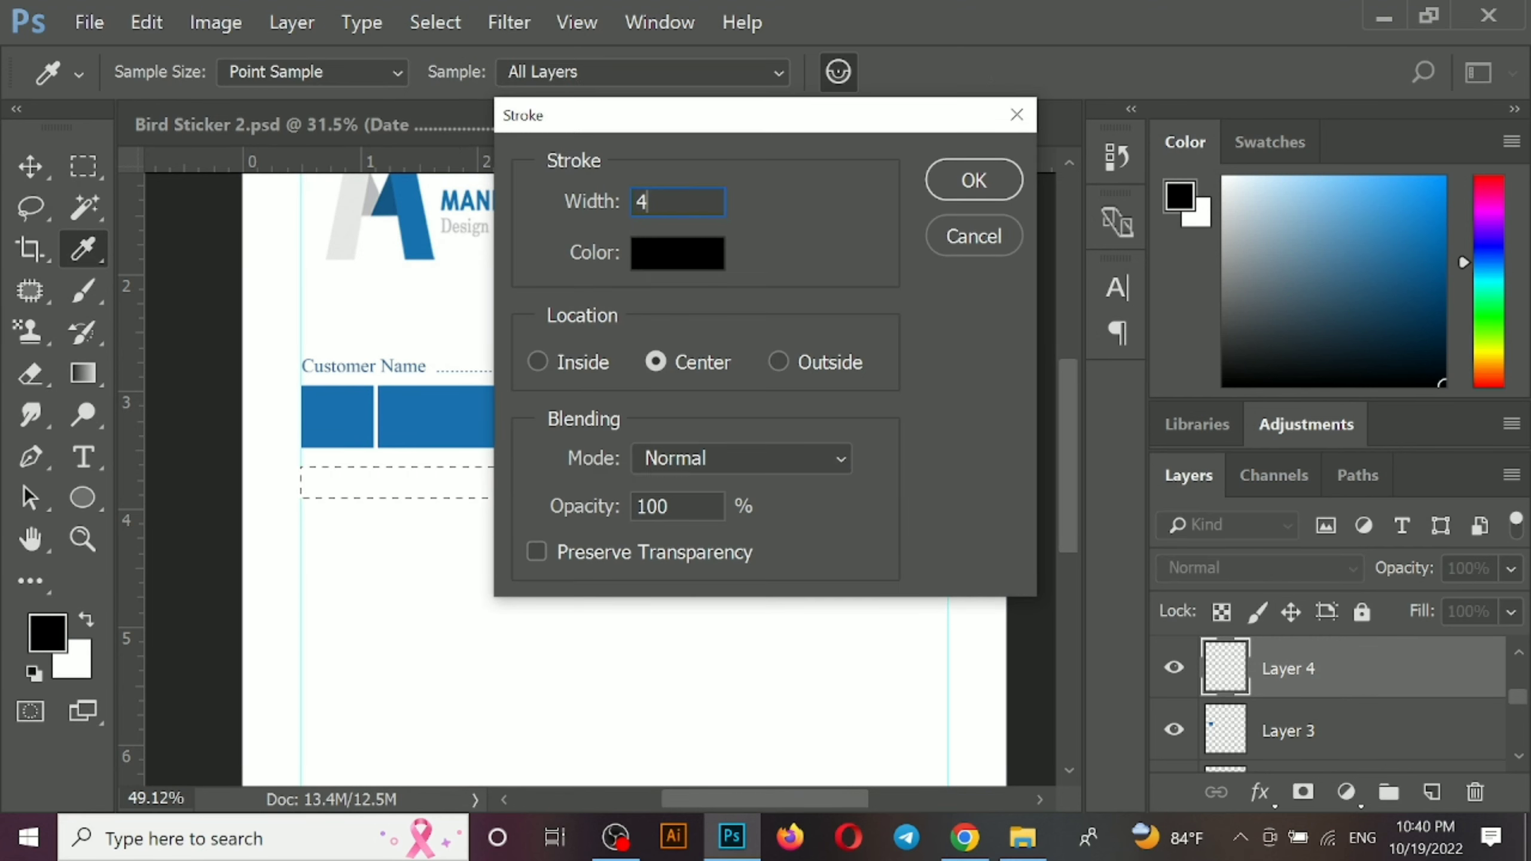
type("4")
left_click(975, 180)
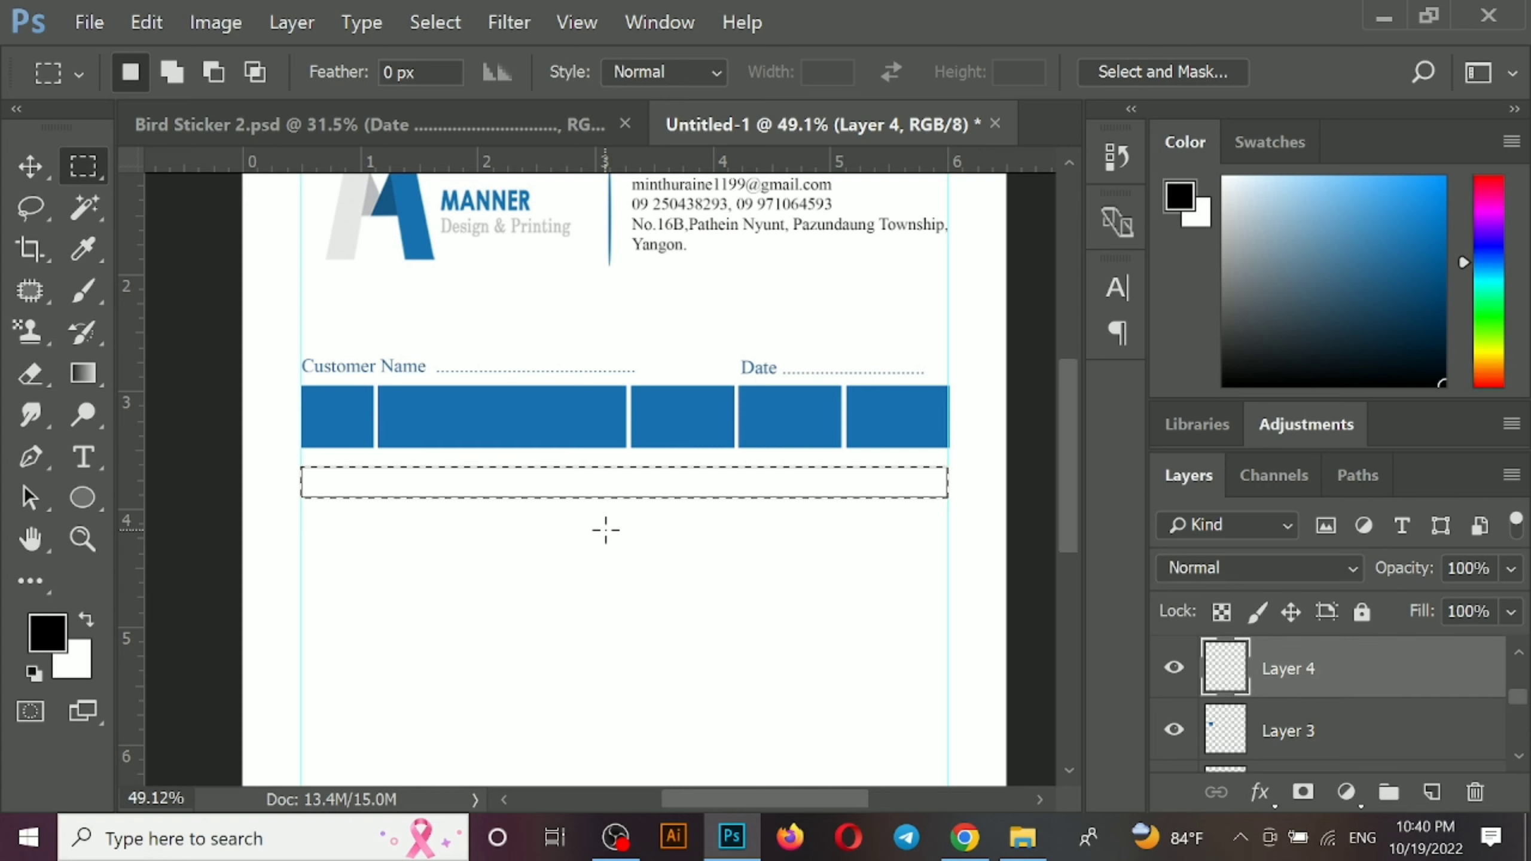
key("v")
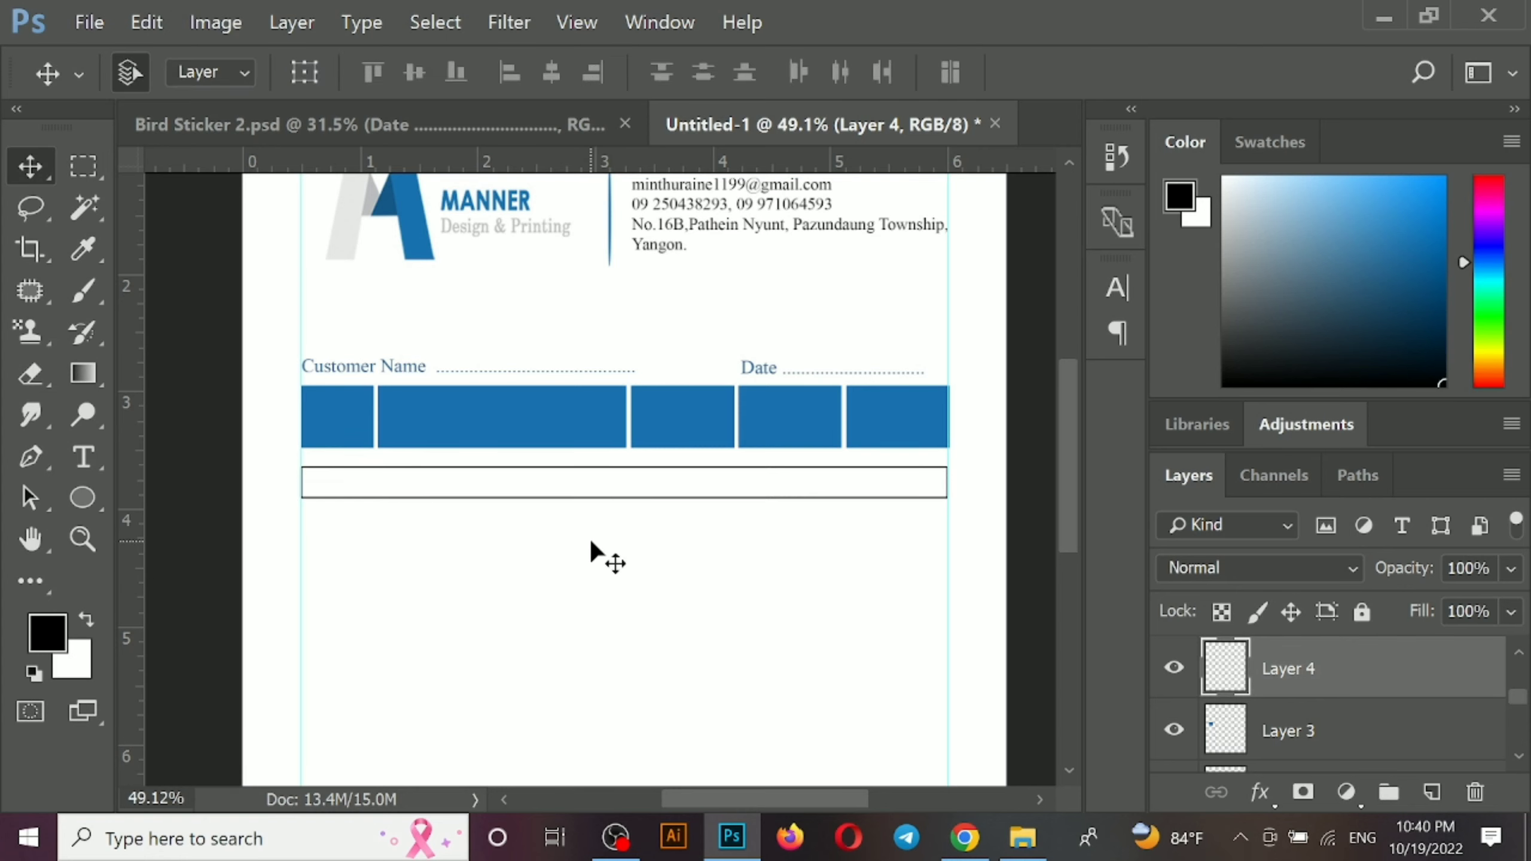
Check the table rows in the Bird Sticker 2 invoice and delete the outlined strip's layer
left_click(457, 130)
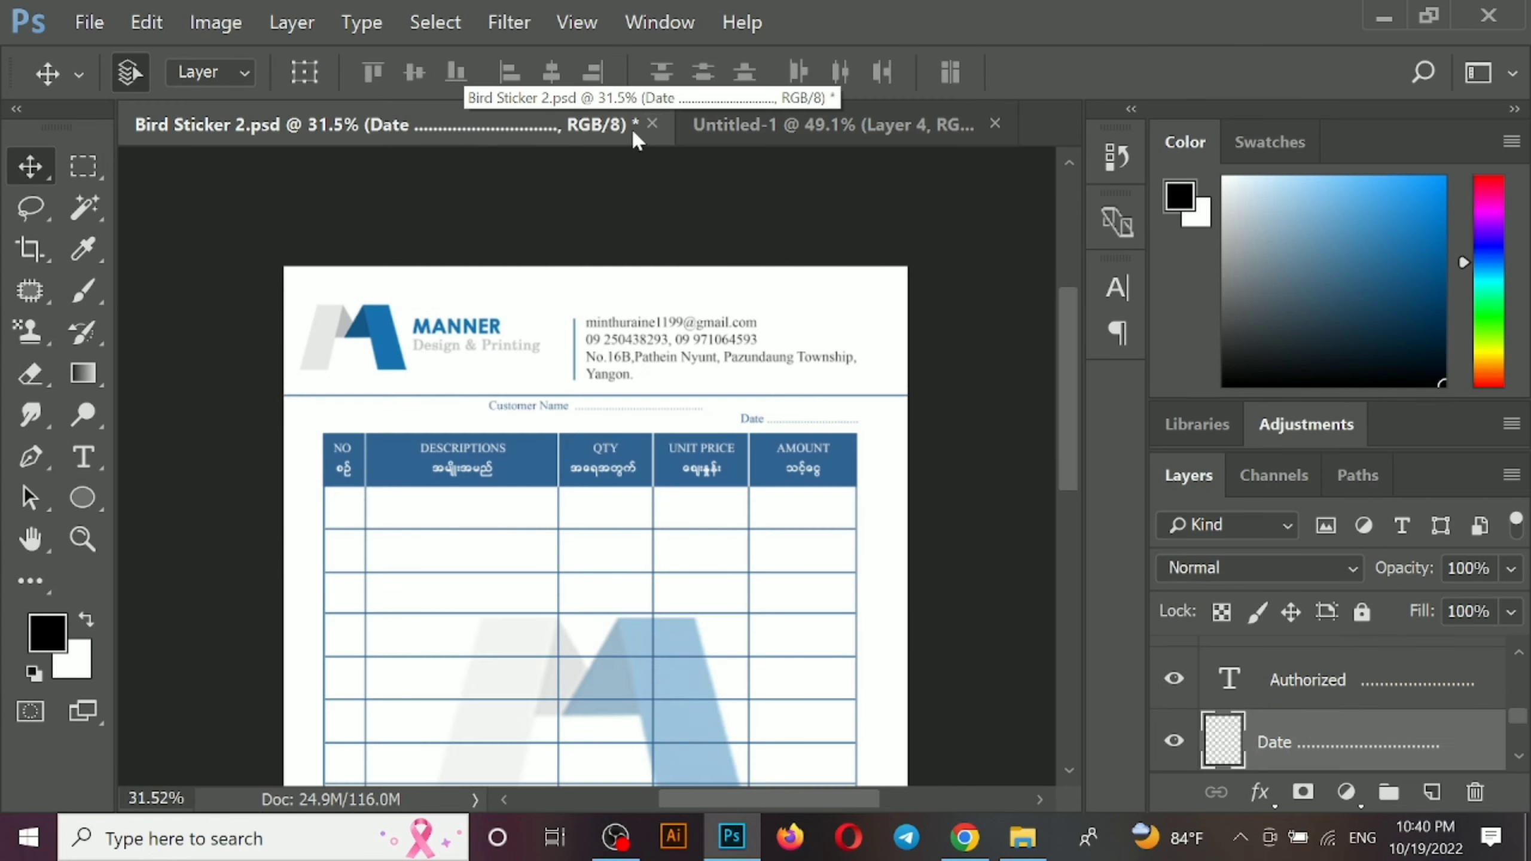
left_click(779, 121)
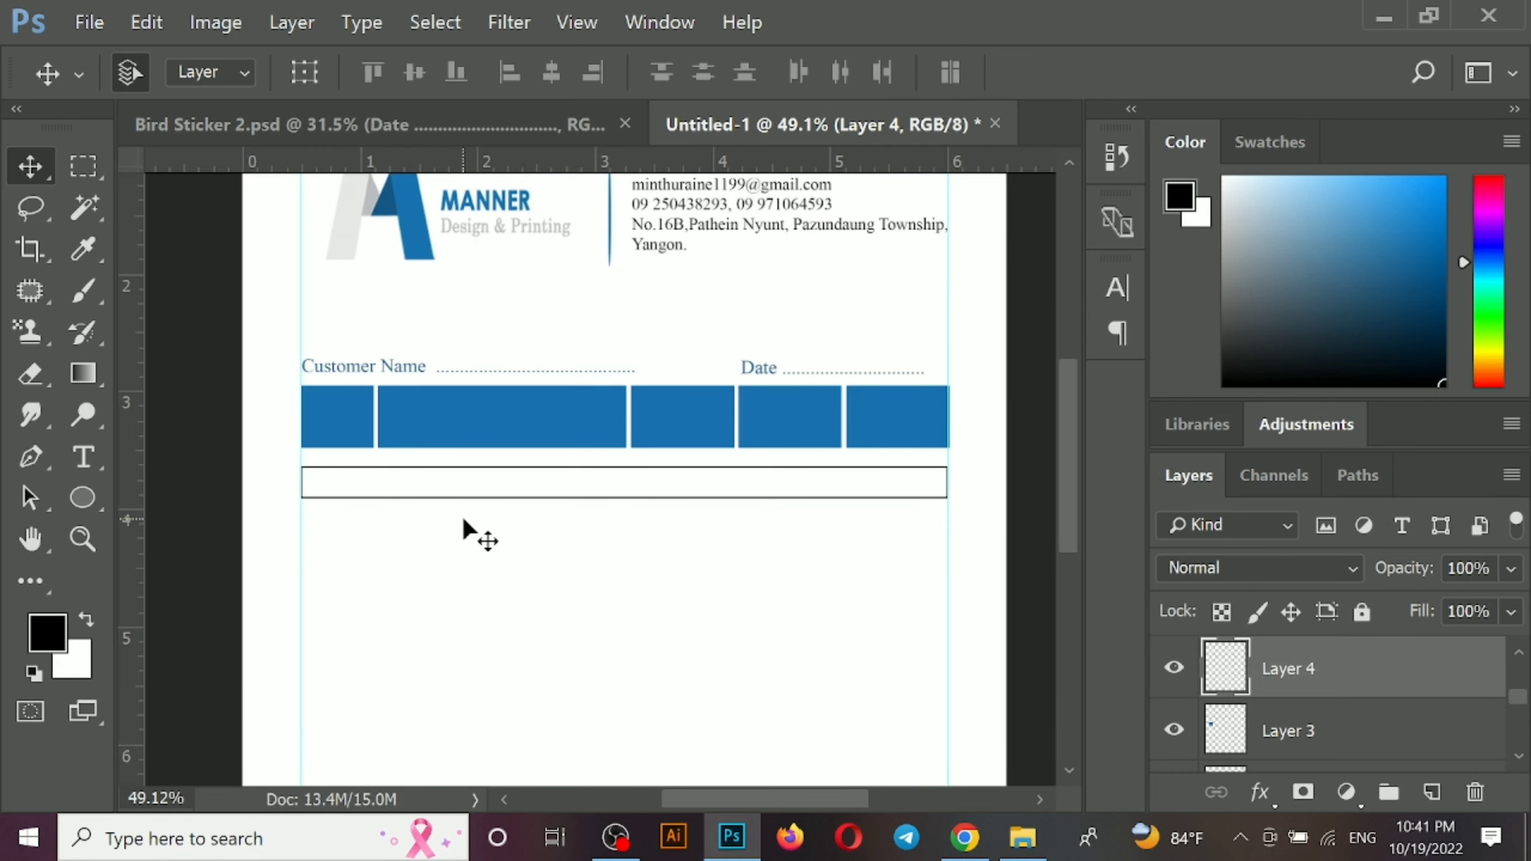
scroll(463, 520, "down", 4)
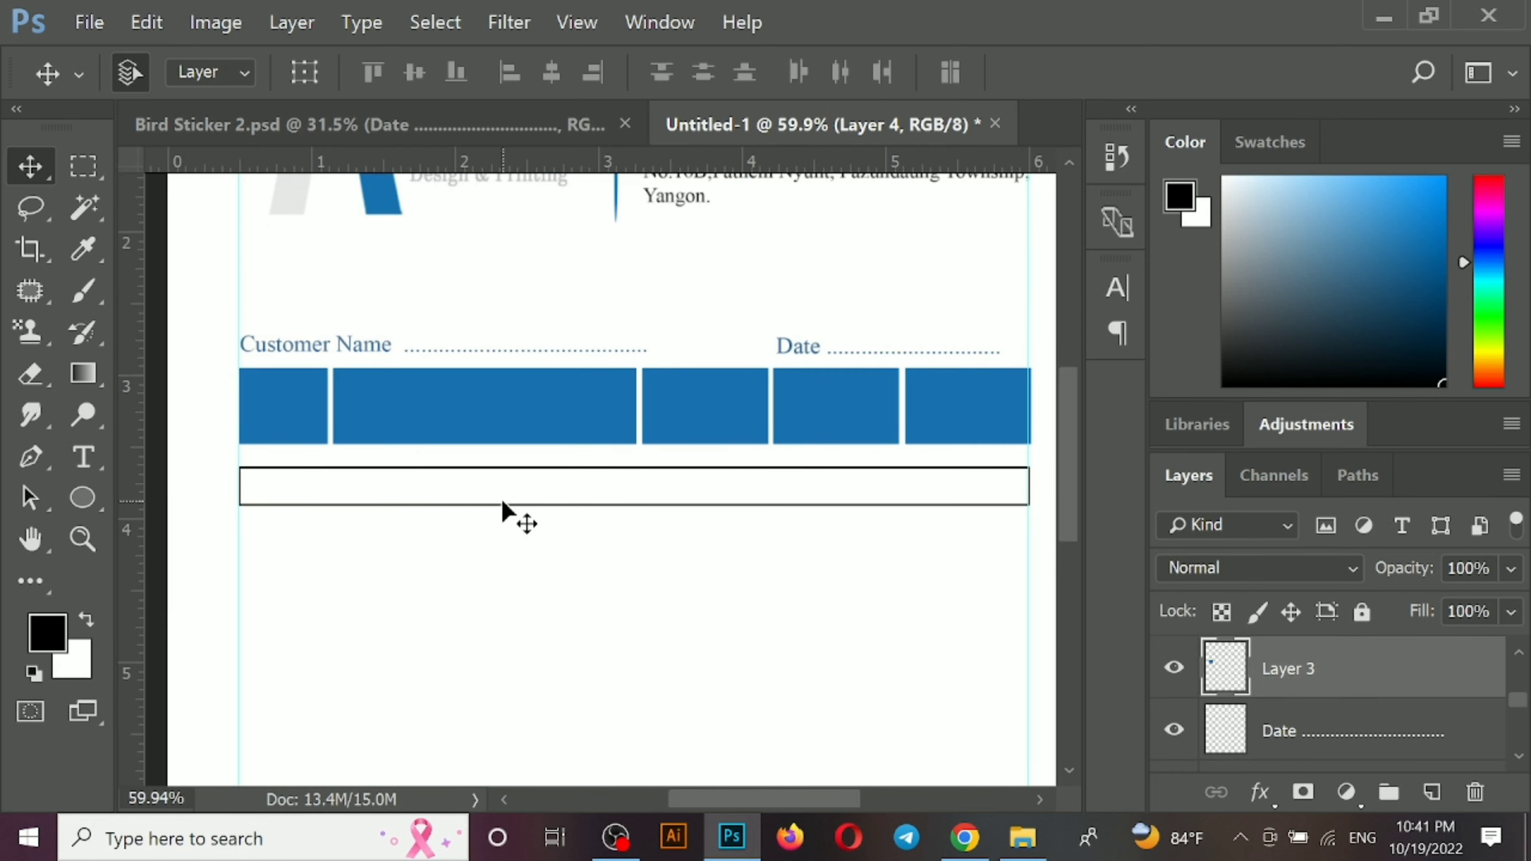
key("Delete")
Select a row strip just below the header cells, from the left guide to slightly past the right guide
left_click(69, 168)
scroll(323, 531, "down", 2)
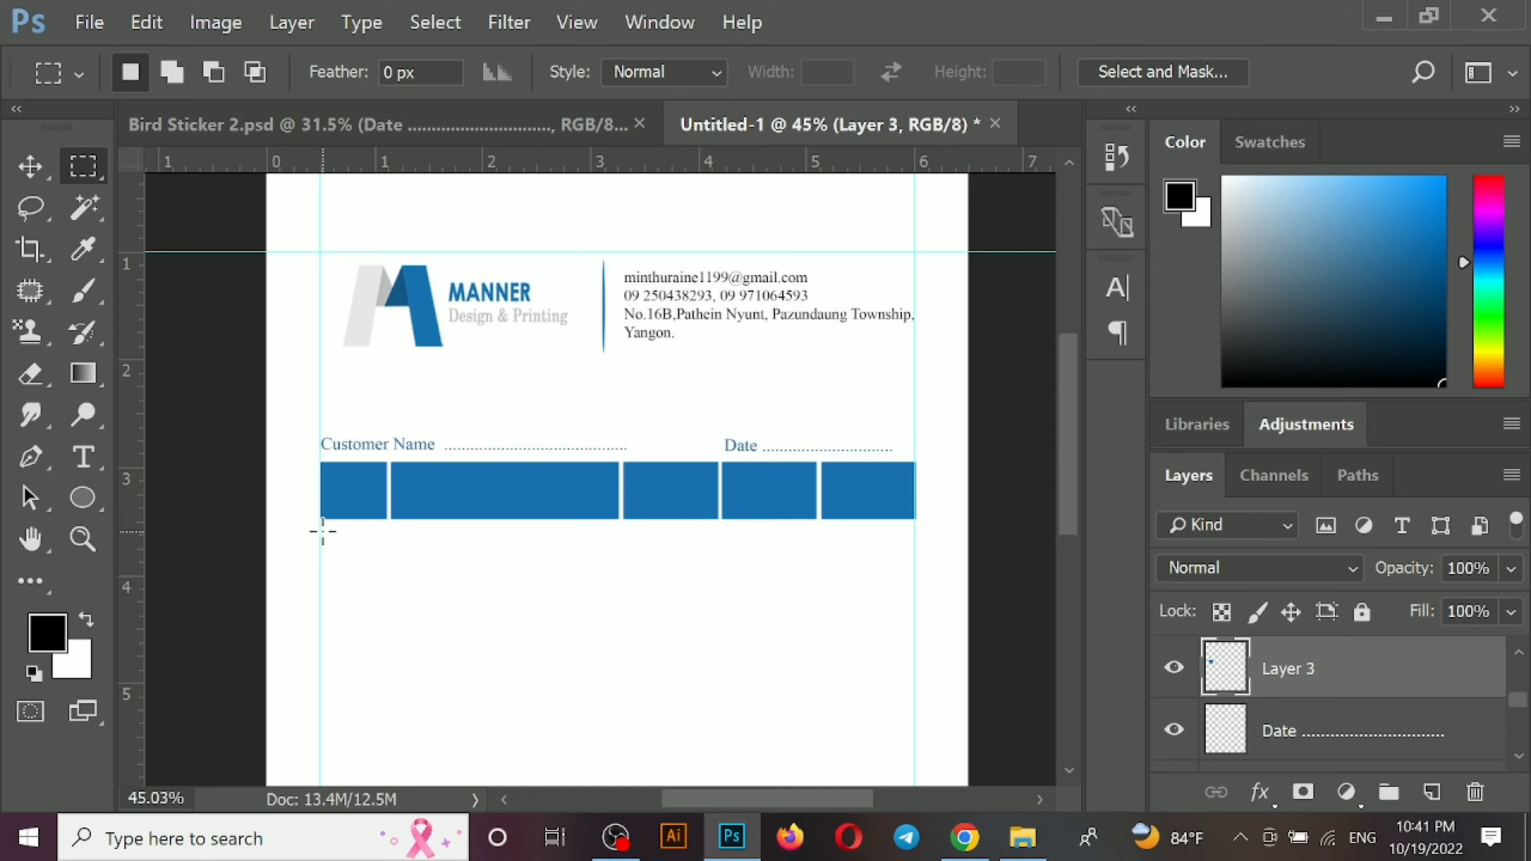
left_click_drag(323, 531, 932, 577)
key("ctrl+shift+alt+n")
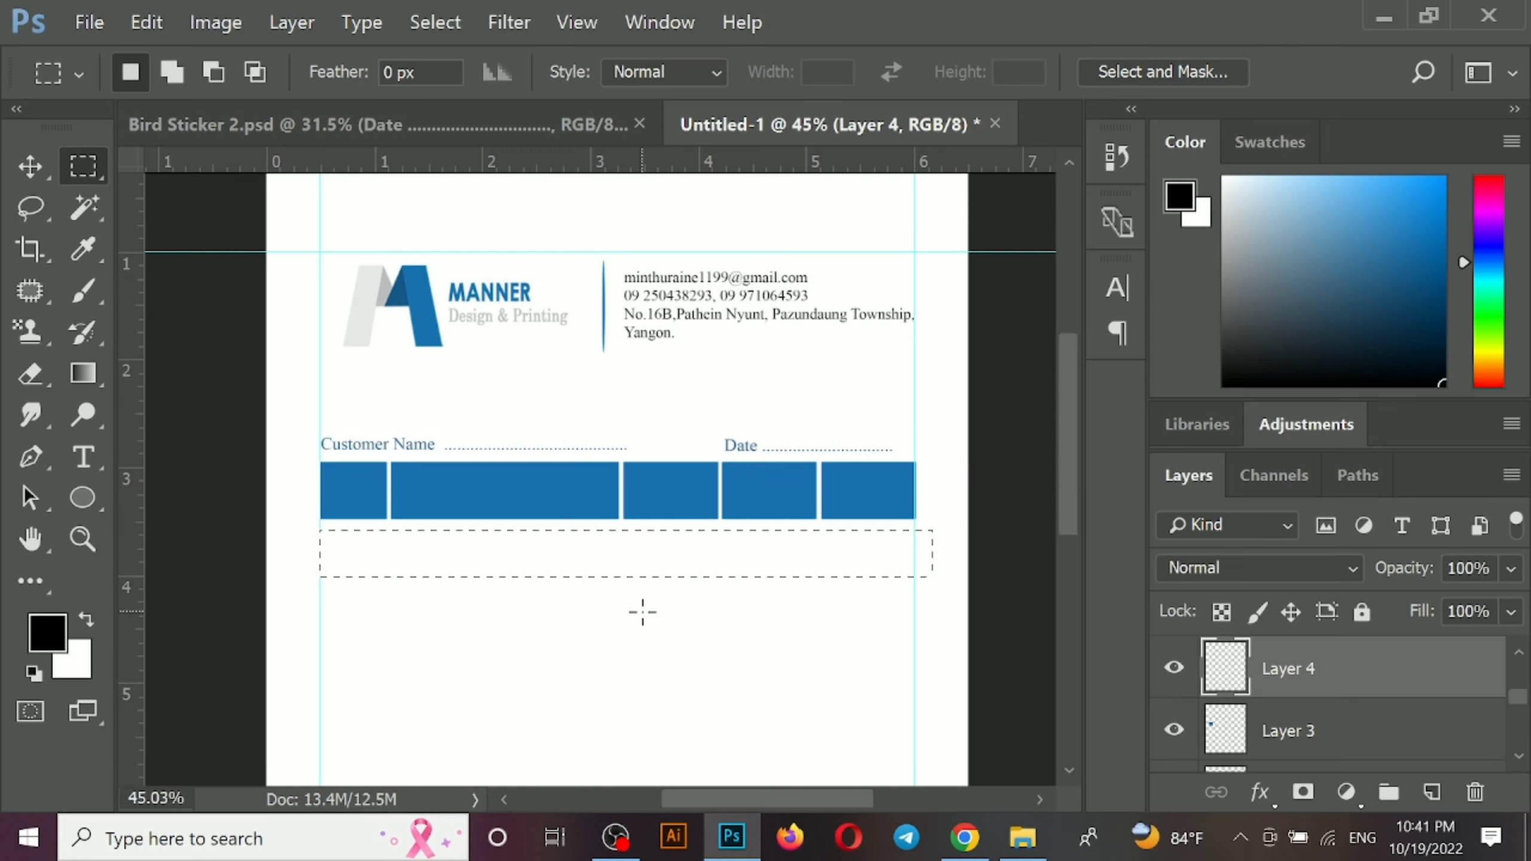
key("ctrl+z")
key("s")
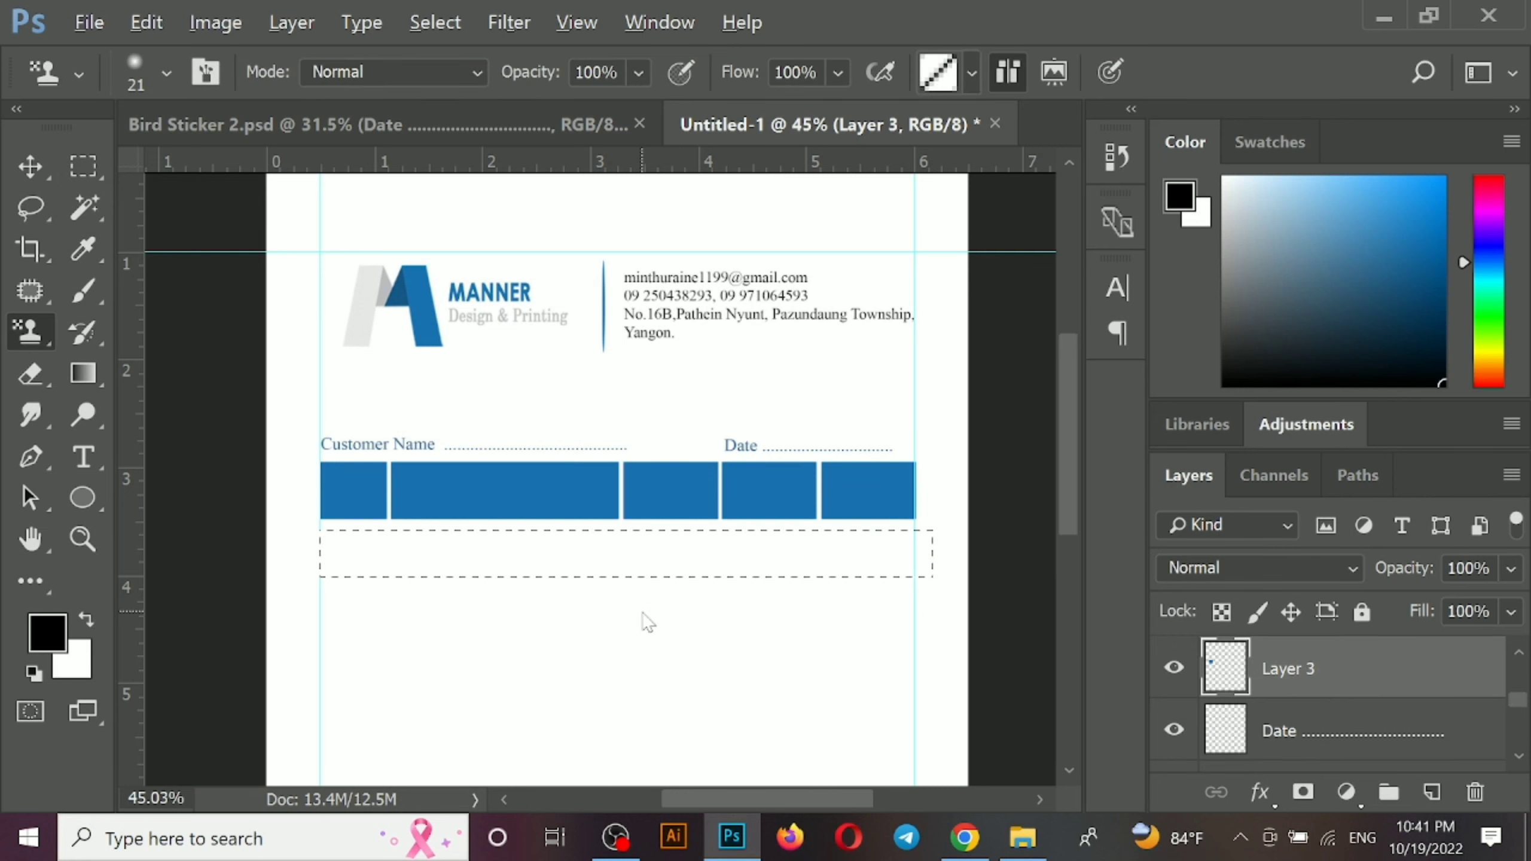
Stroke the selected strip in black directly on Layer 3 and clear the selection
key("alt+e")
key("s")
key("Return")
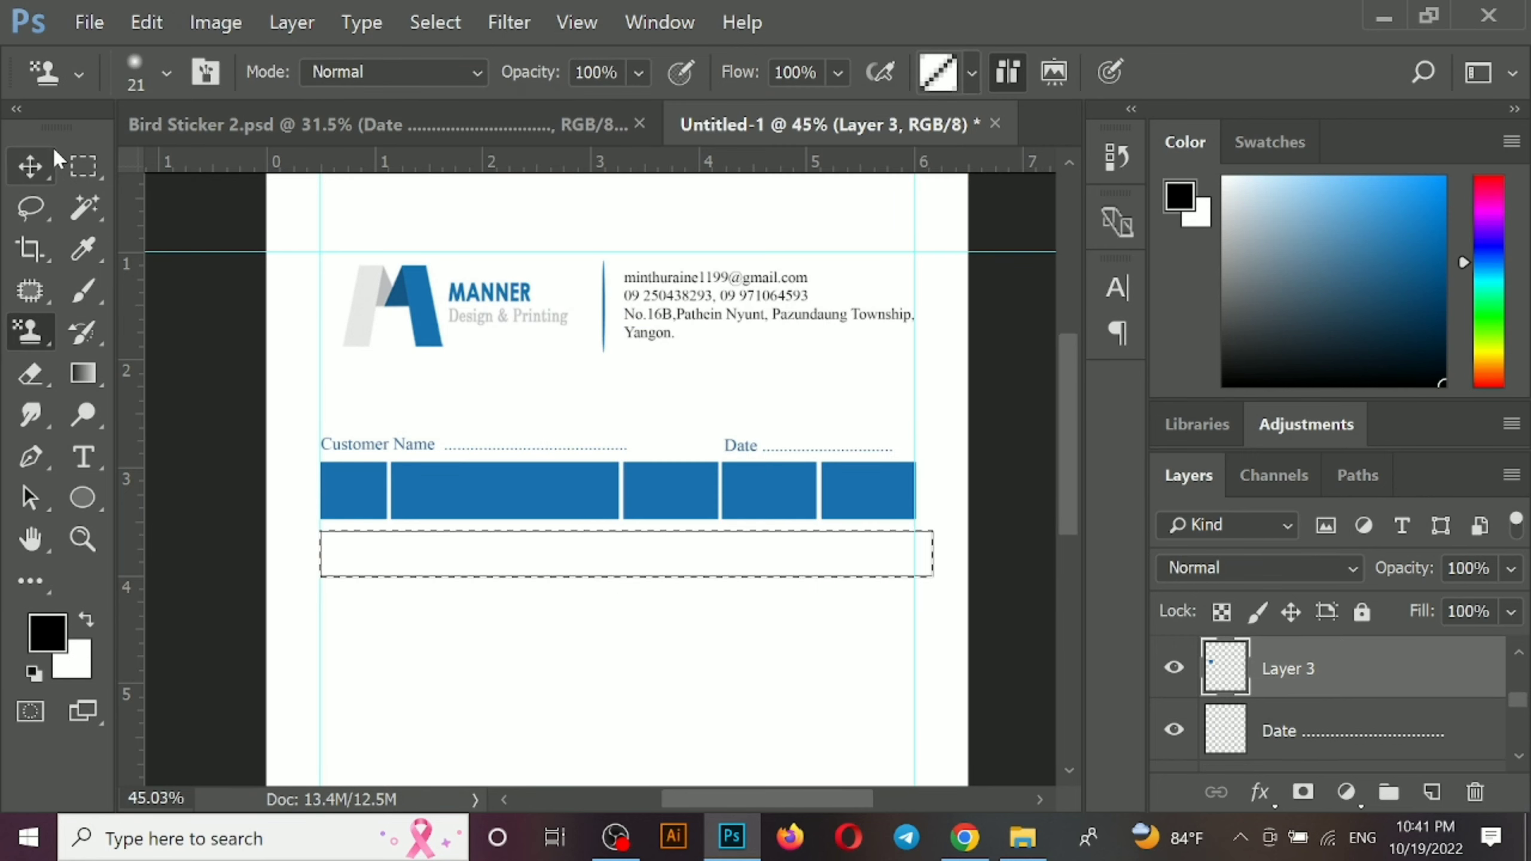
left_click(44, 158)
key("ctrl+d")
scroll(558, 629, "up", 4)
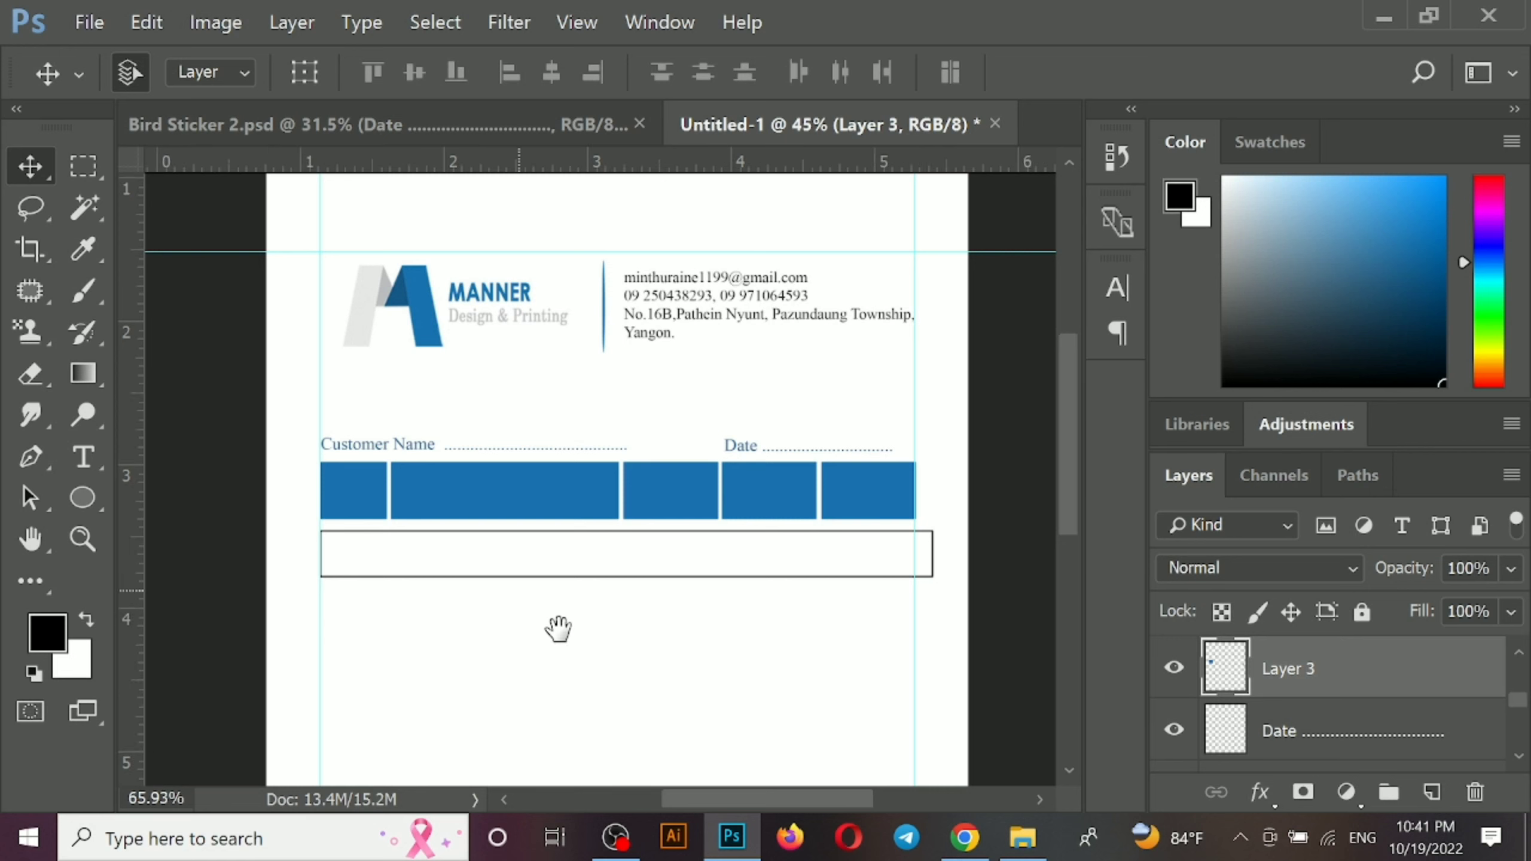
left_click_drag(559, 629, 595, 504)
scroll(665, 568, "down", 4)
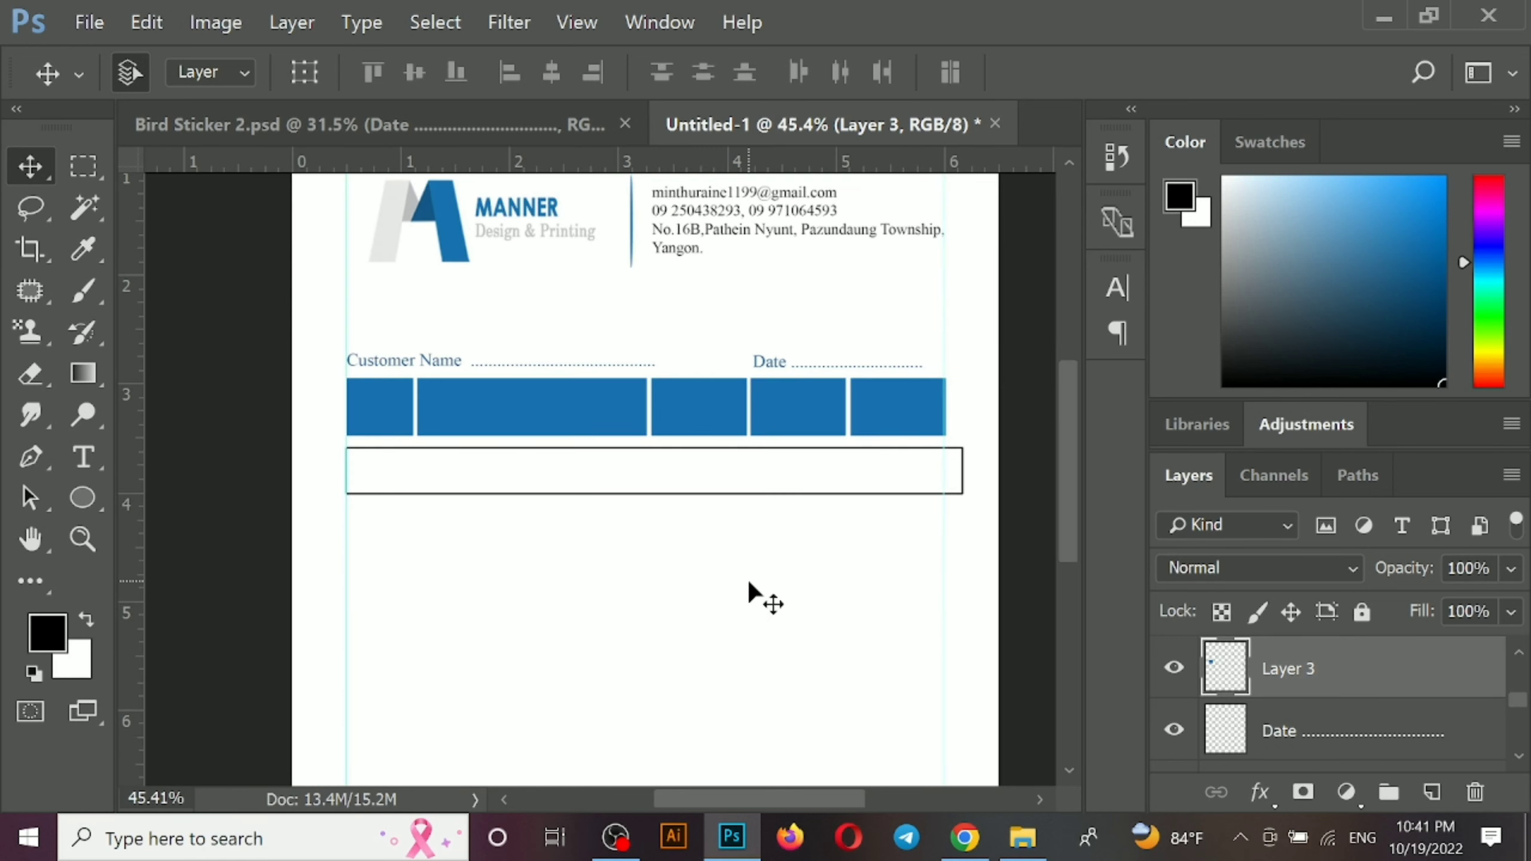
Erase the vertical ends of the outlined row at both side guides, keeping only its two horizontal lines
key("m")
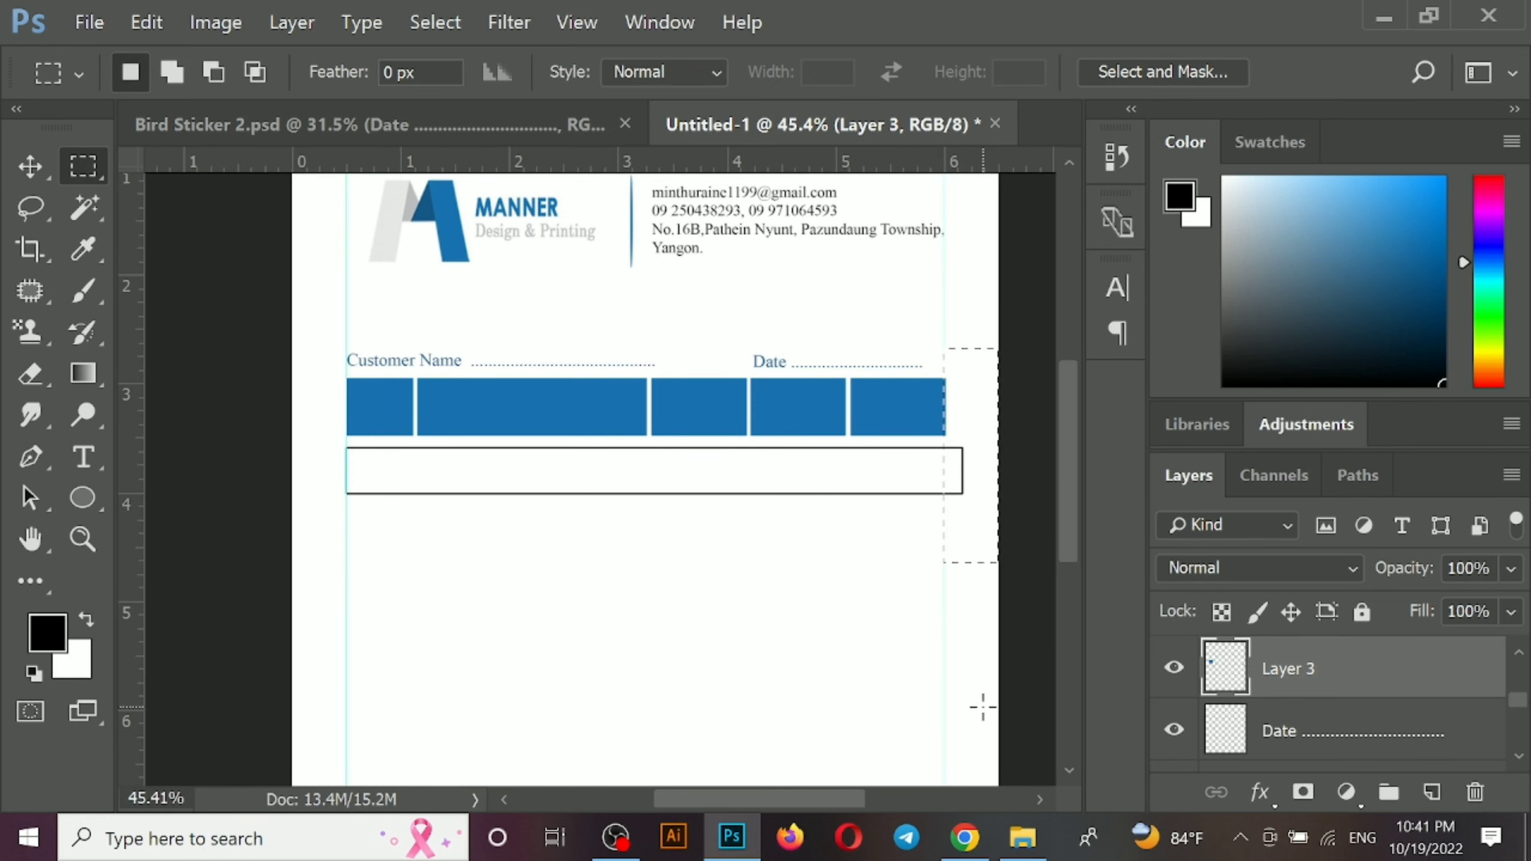
left_click_drag(317, 384, 350, 555)
key("v")
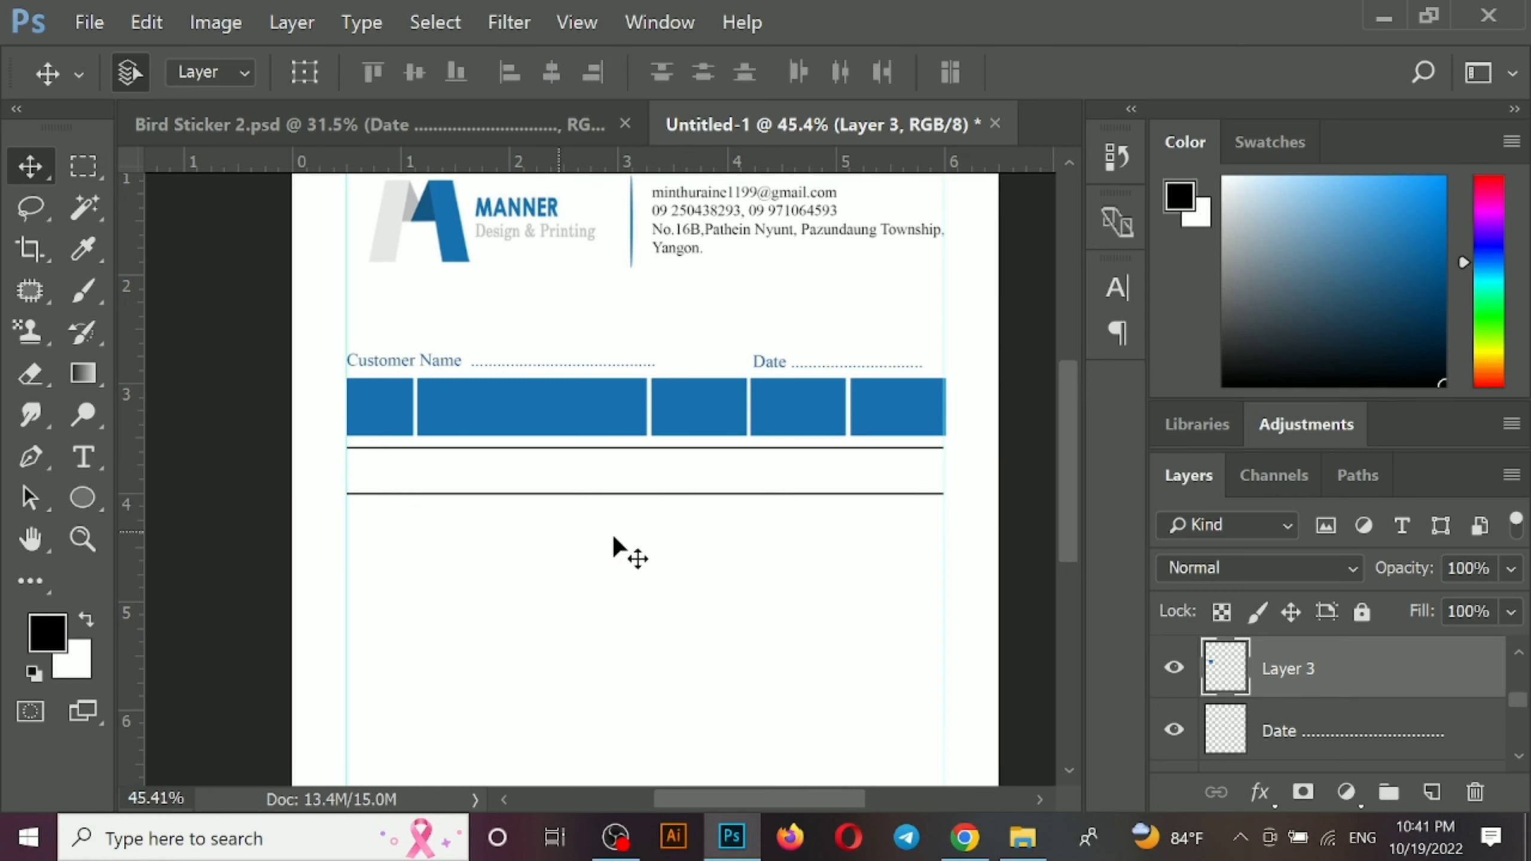
Select all header cells together with the row lines and narrow them slightly to fit the right guide
left_click(615, 537)
left_click(904, 410)
left_click_drag(335, 401, 943, 494)
key("ctrl+t")
key("Return")
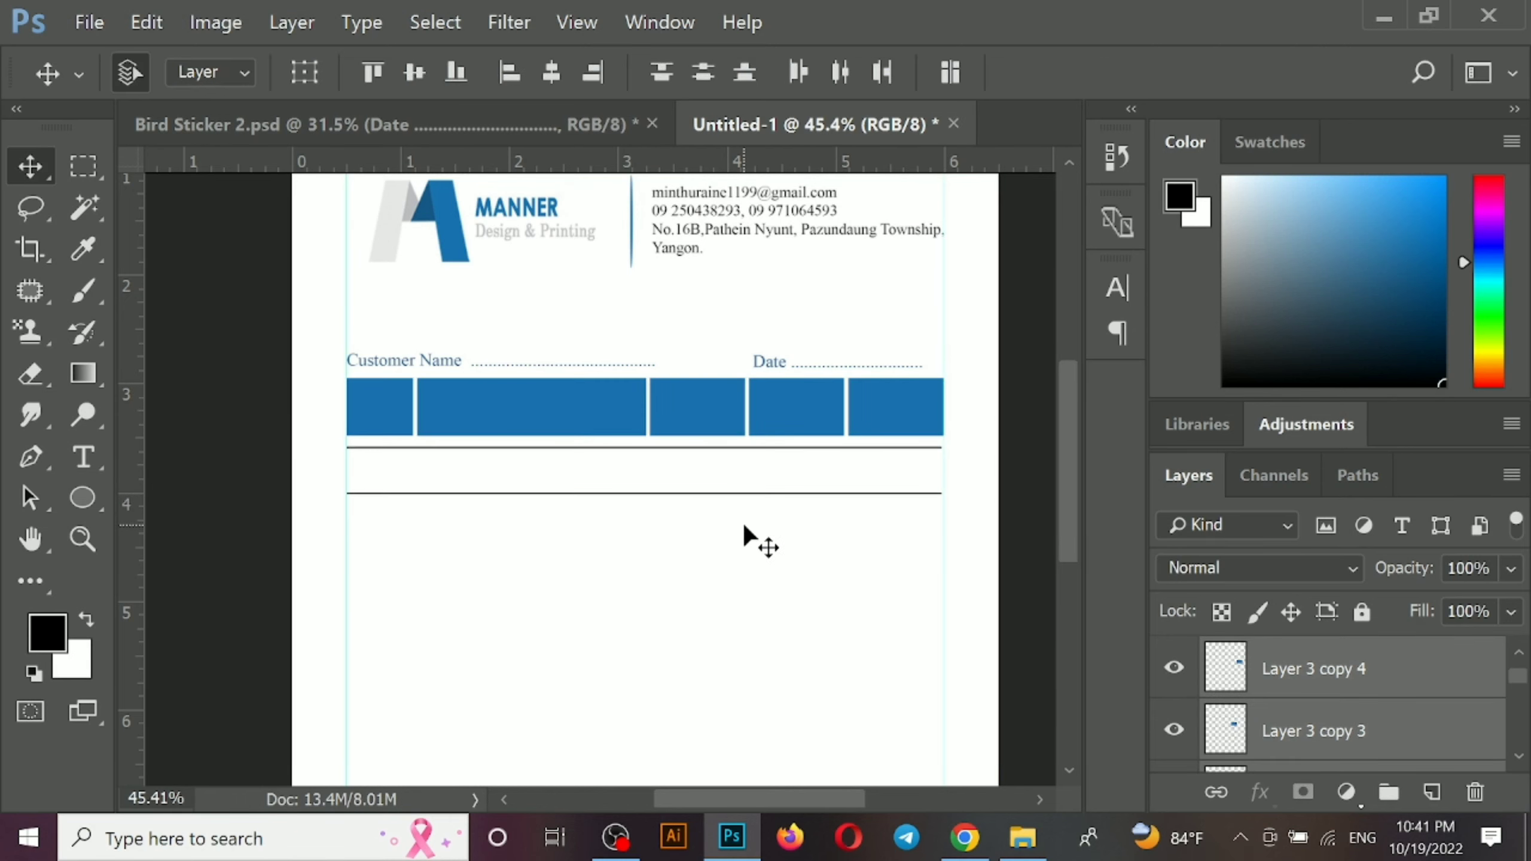
Compare with the Bird Sticker 2 table and try to nudge the row lines up against the header cells
key("ctrl+Tab")
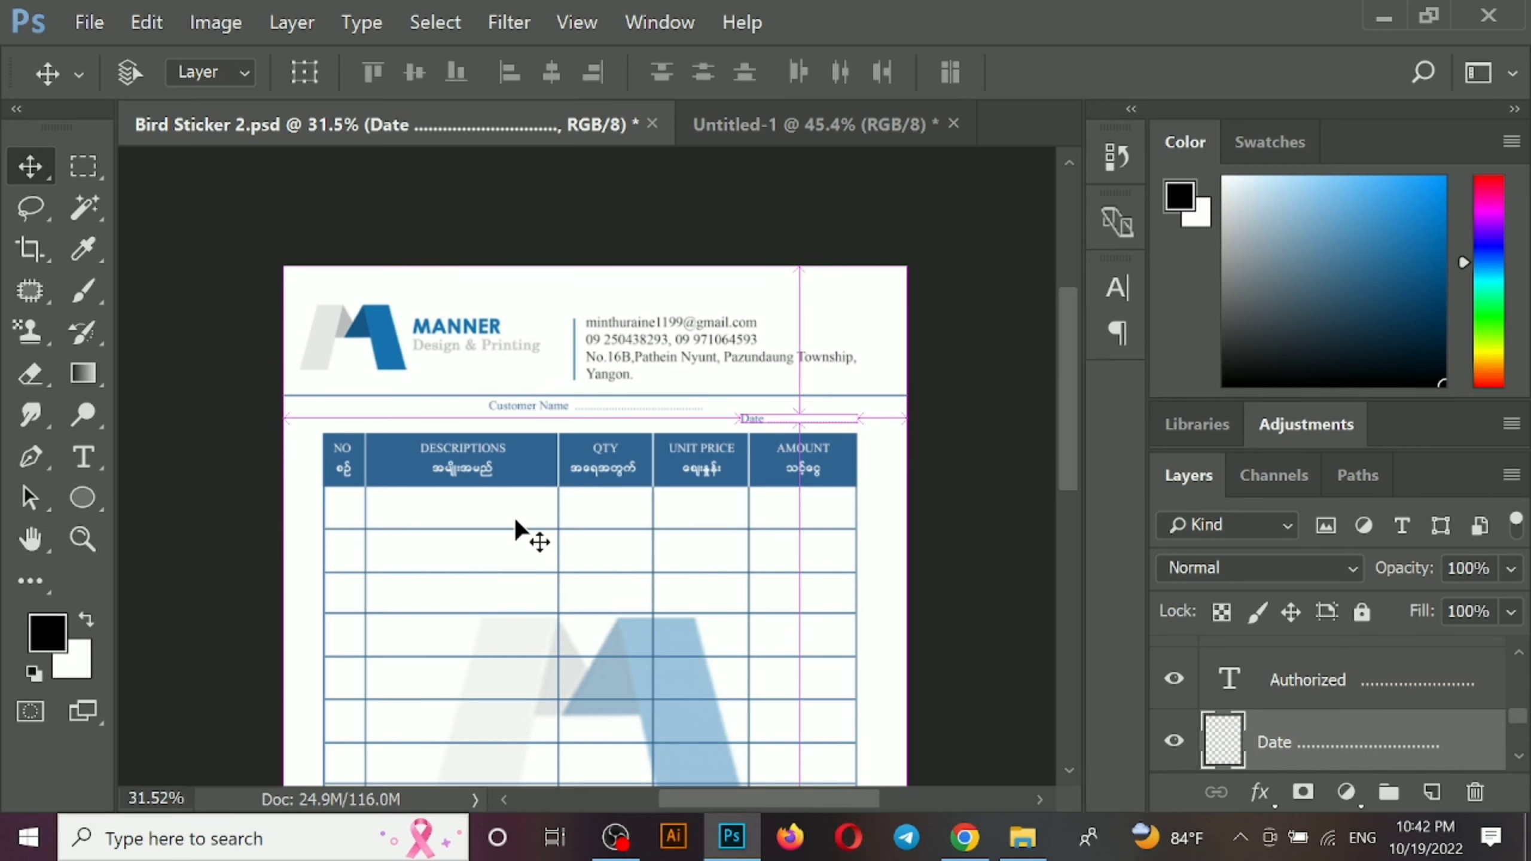
key("ctrl+Tab")
scroll(518, 518, "up", 1)
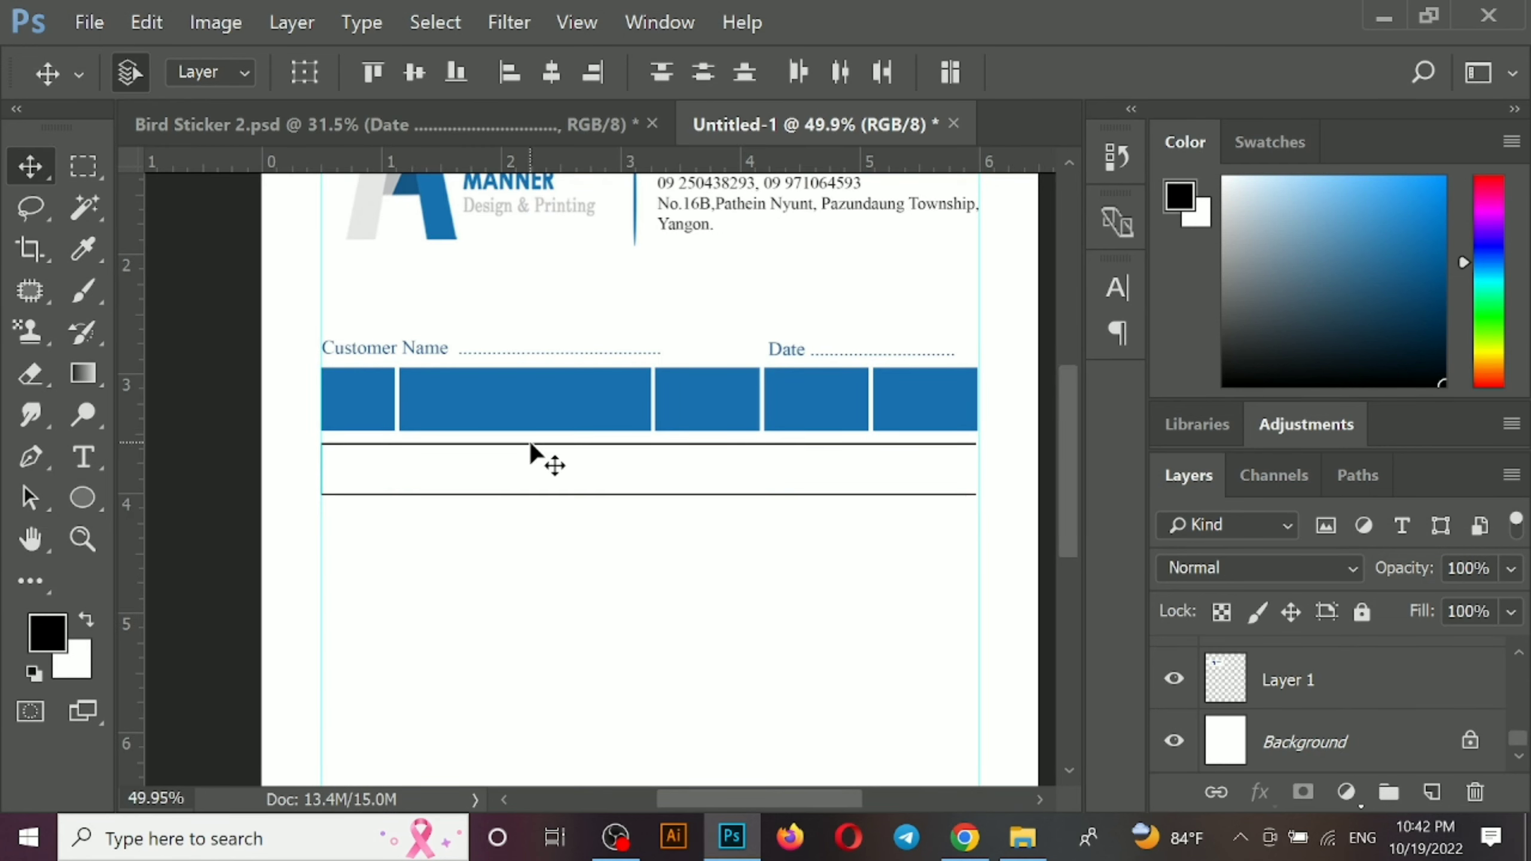
key("ctrl+z")
key("ctrl+z")
key("ctrl+z")
left_click(564, 584)
left_click(589, 493)
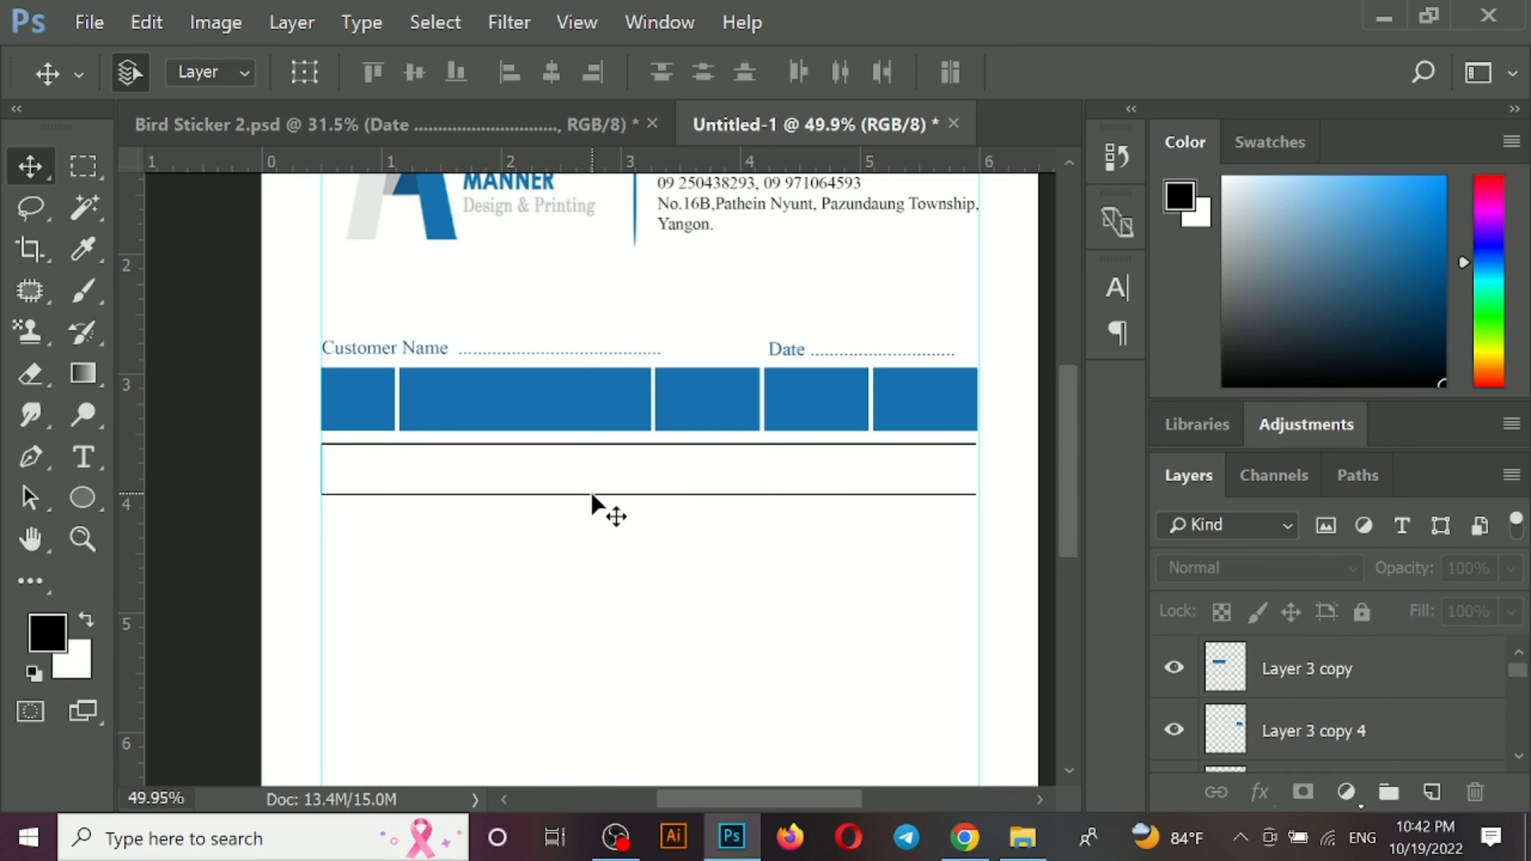
key("shift+Up")
key("shift+Up")
key("shift+Up")
key("shift+Up")
key("shift+Up")
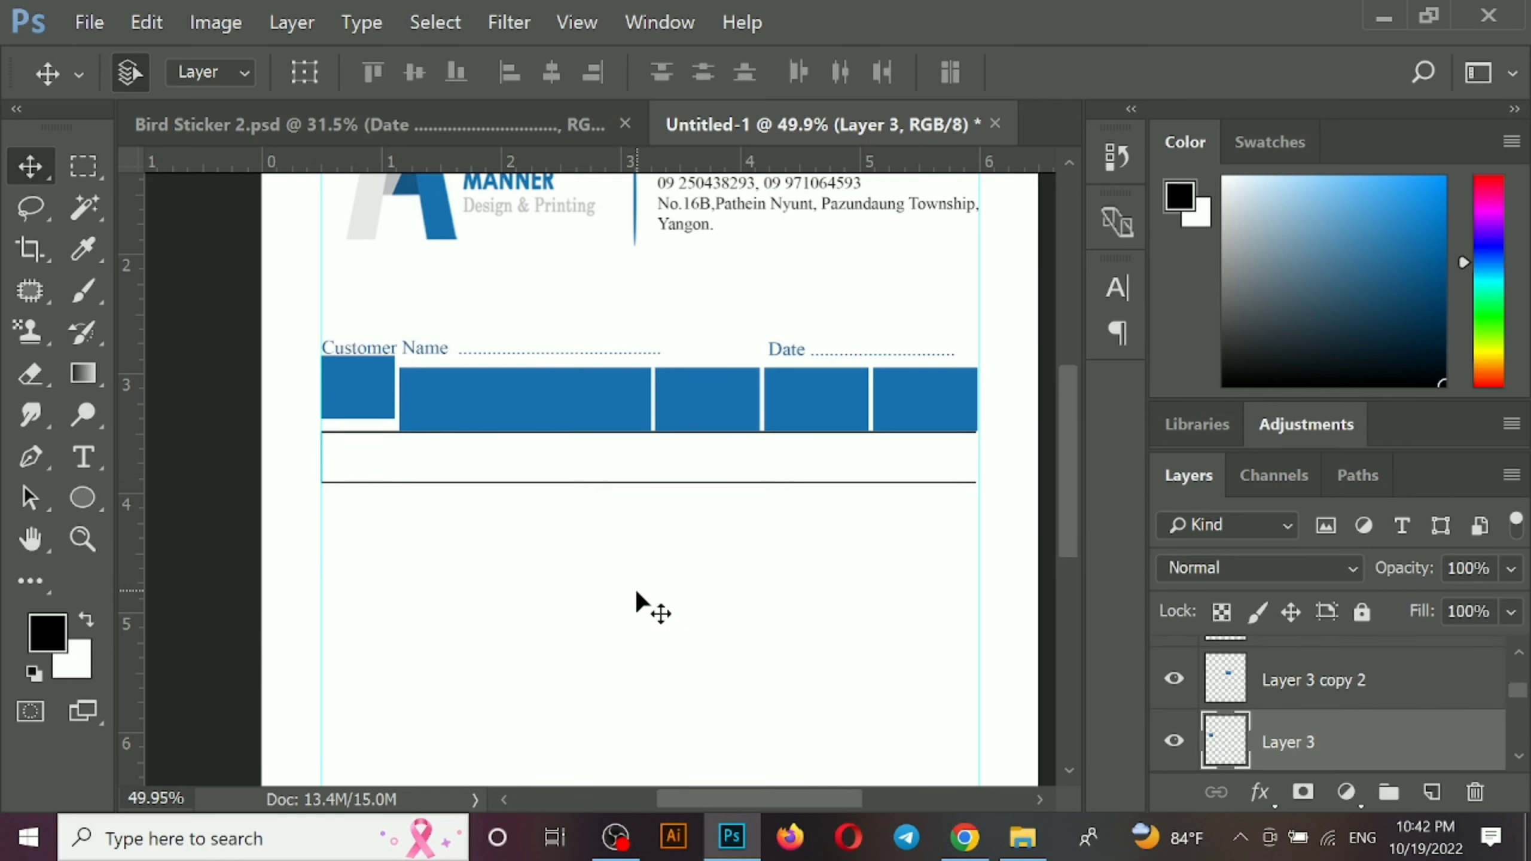
Undo the upward nudges, the resizing of the header row and lines, and the trim at the left guide
key("ctrl+z")
key("ctrl+alt+z")
key("ctrl+alt+z")
key("ctrl+alt+z")
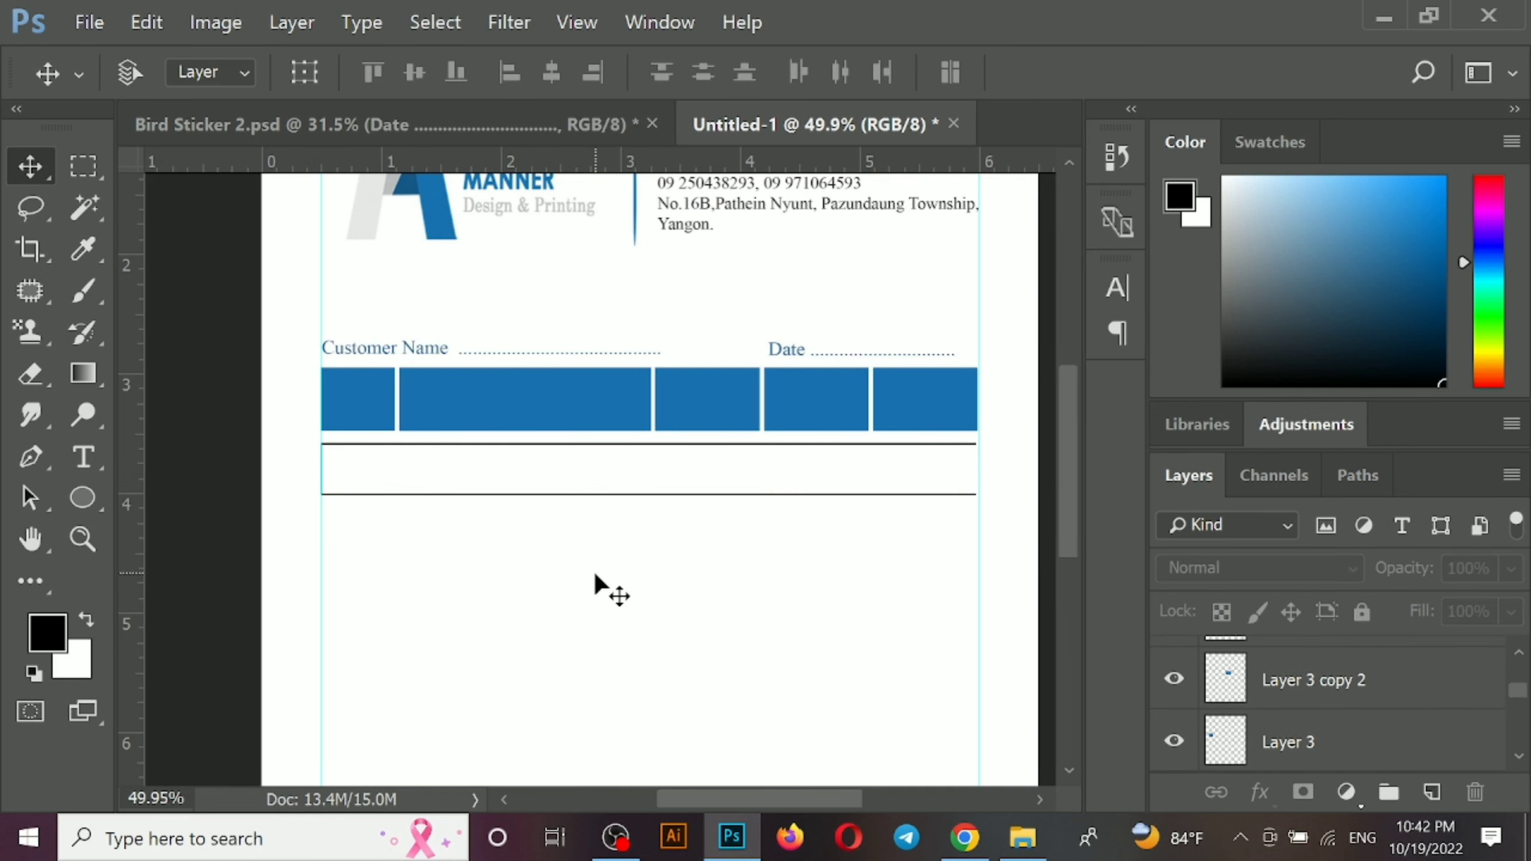
key("ctrl+alt+z")
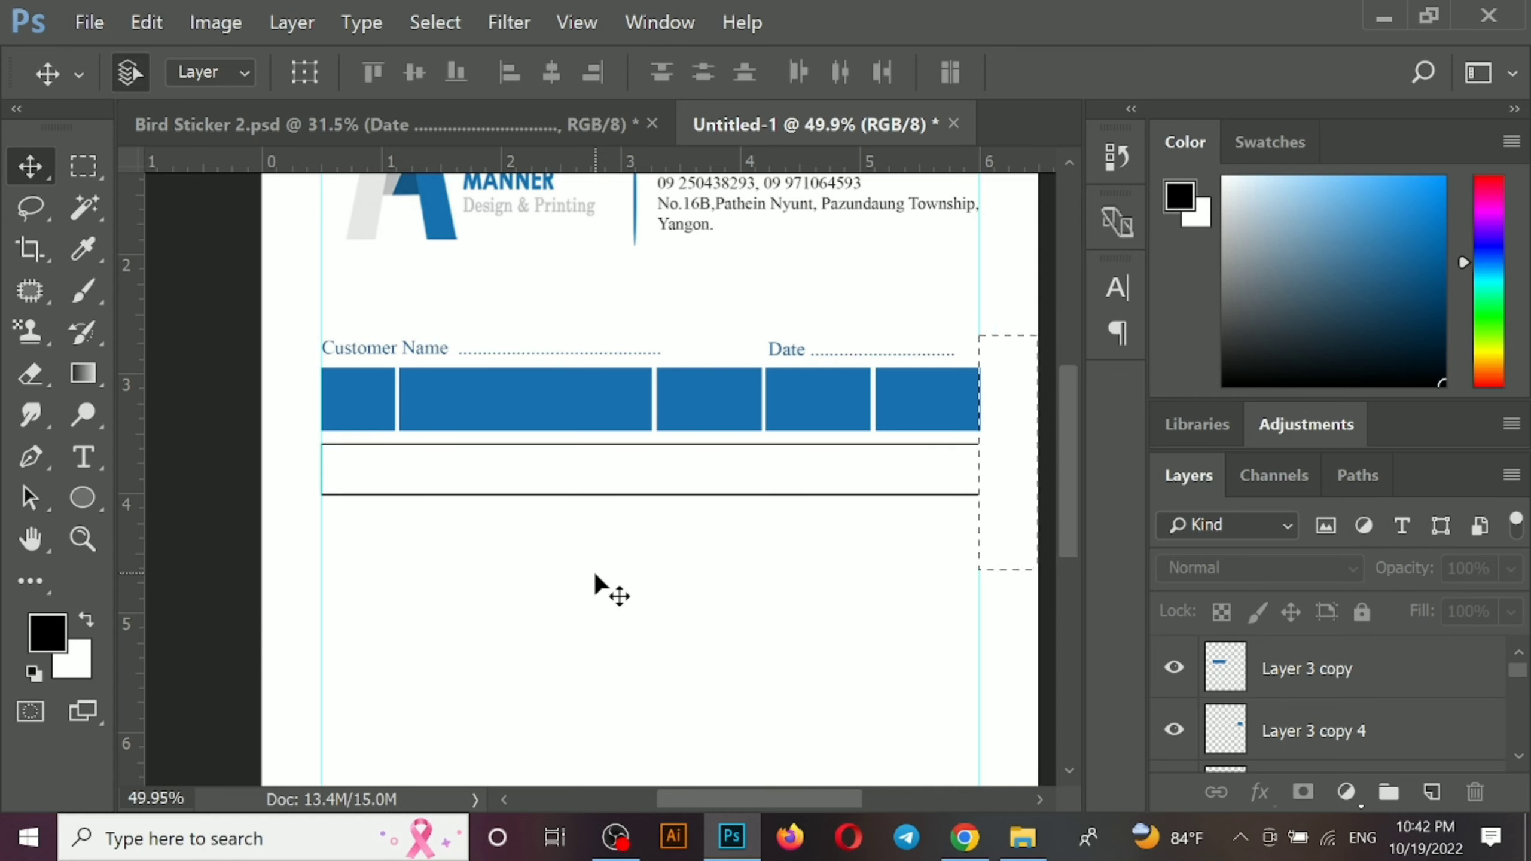
Undo the side trims, the black outline and the new layer of the row, back to the bare row selection
key("ctrl+alt+z")
key("ctrl+alt+z")
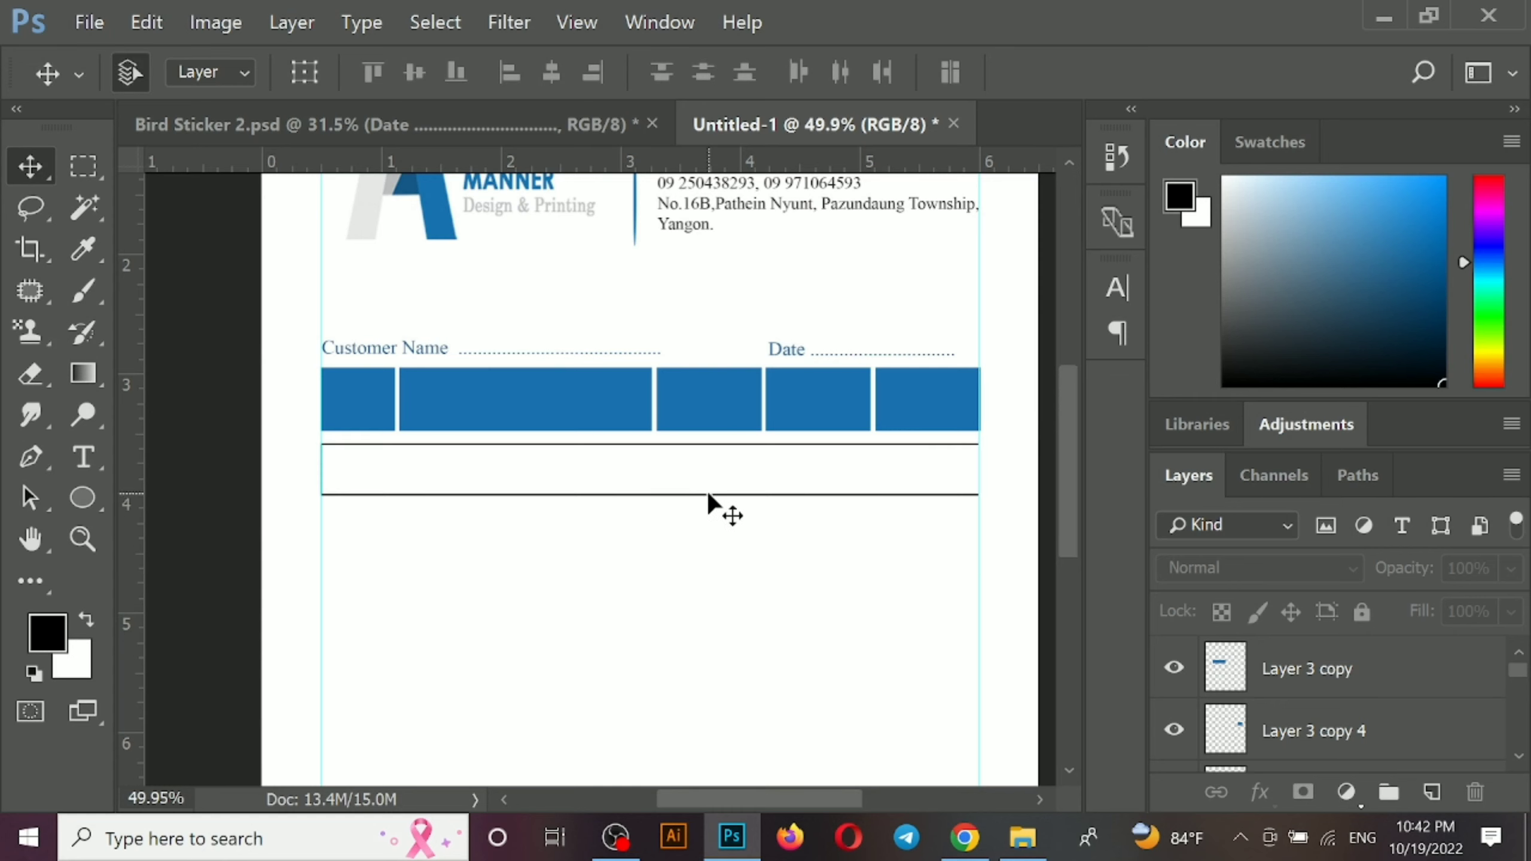
key("ctrl+alt+z")
left_click_drag(706, 501, 715, 611)
key("ctrl+alt+z")
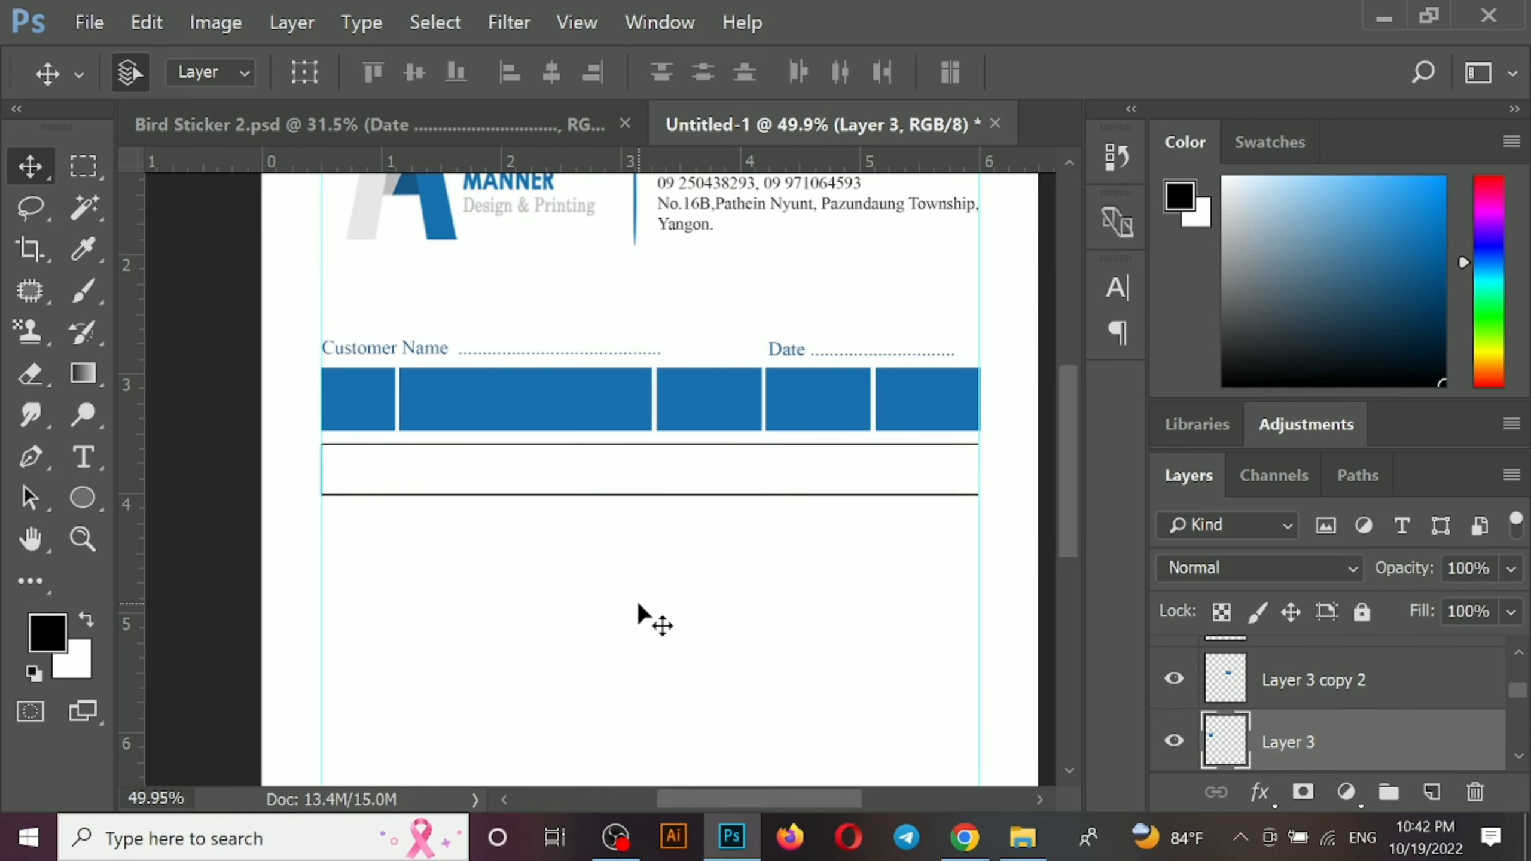
key("ctrl+alt+z")
key("ctrl+alt+z")
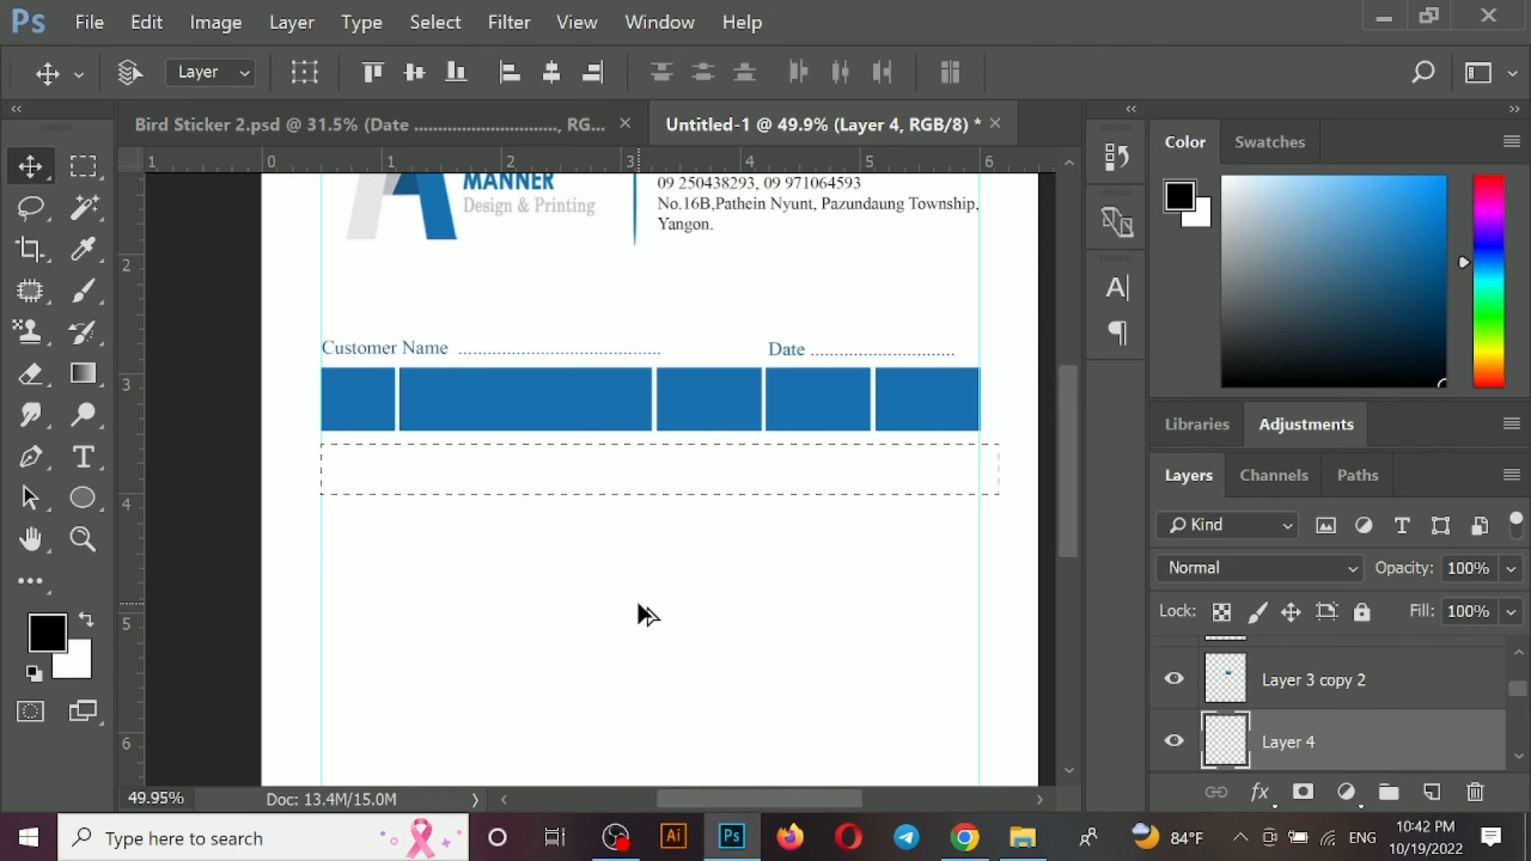
key("ctrl+alt+z")
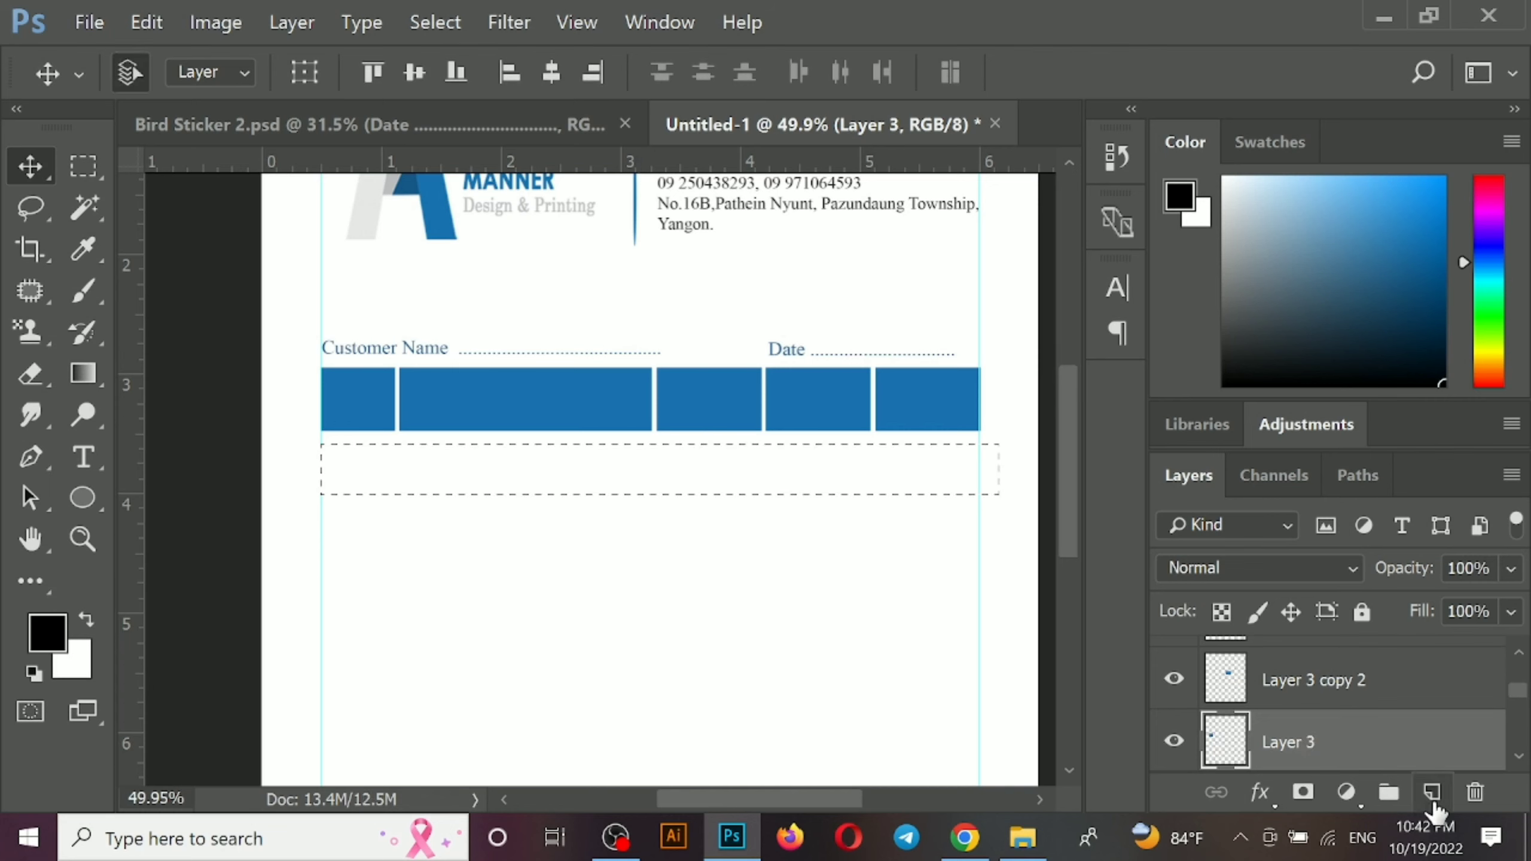
Outline the row selection in black on a new layer and remove the selection
left_click(1434, 795)
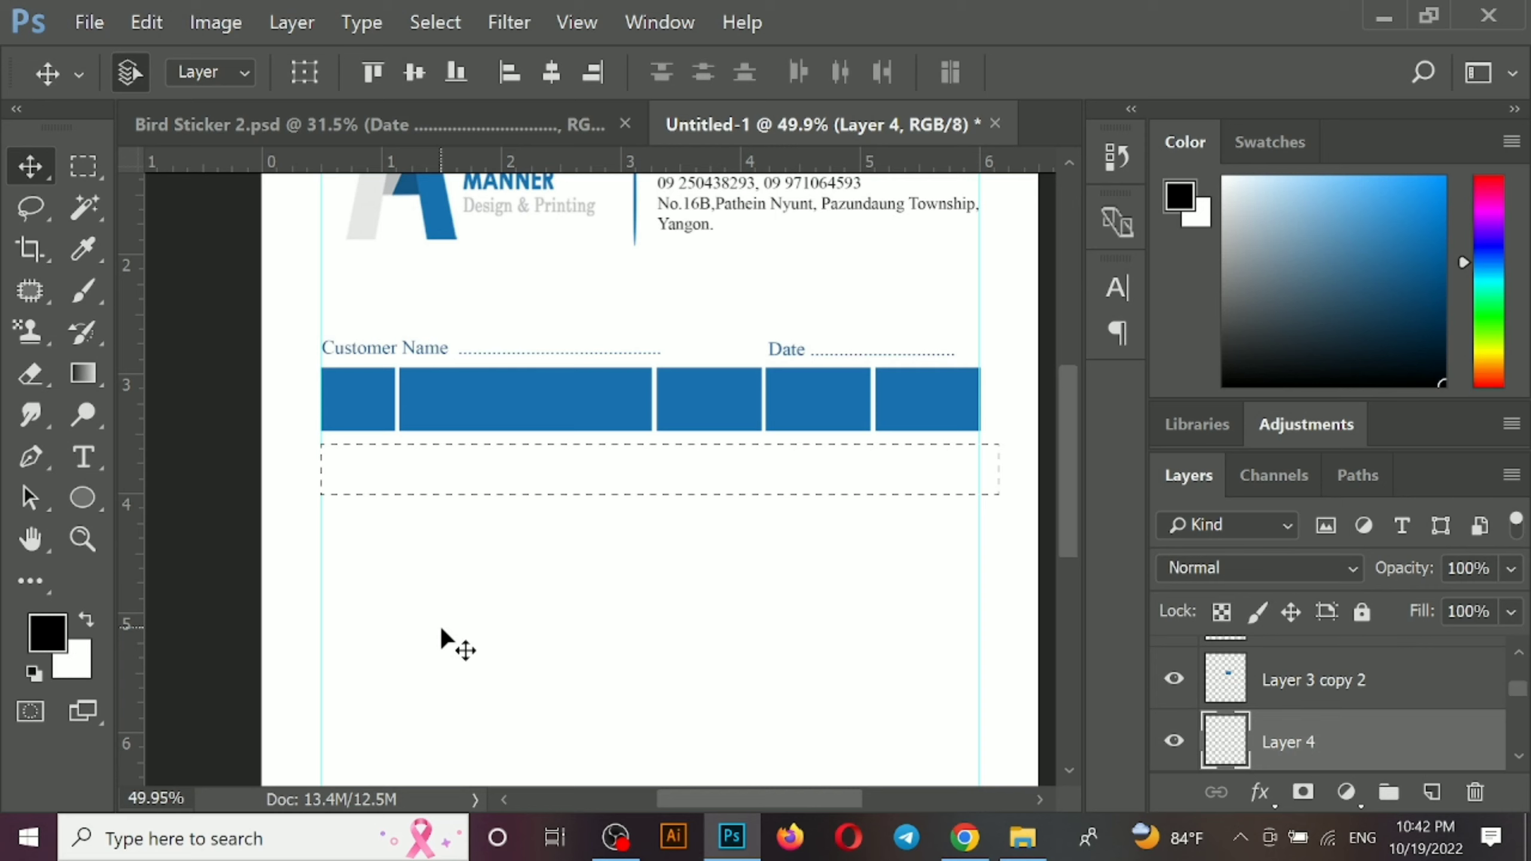
key("ctrl+BackSpace")
key("ctrl+d")
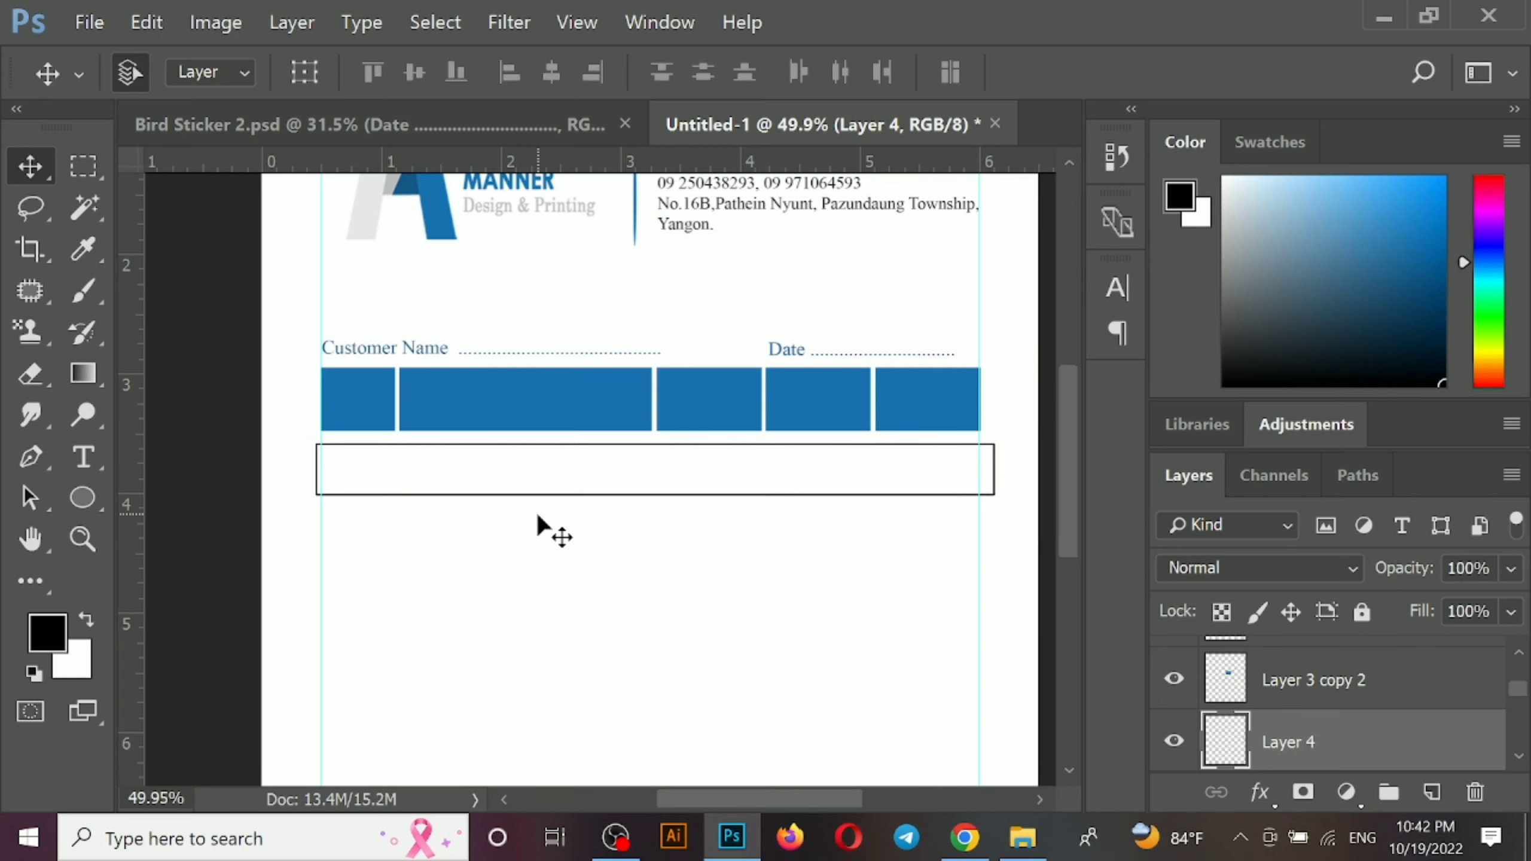
Erase the parts of the row outline outside both side guides, leaving only its two horizontal lines
key("m")
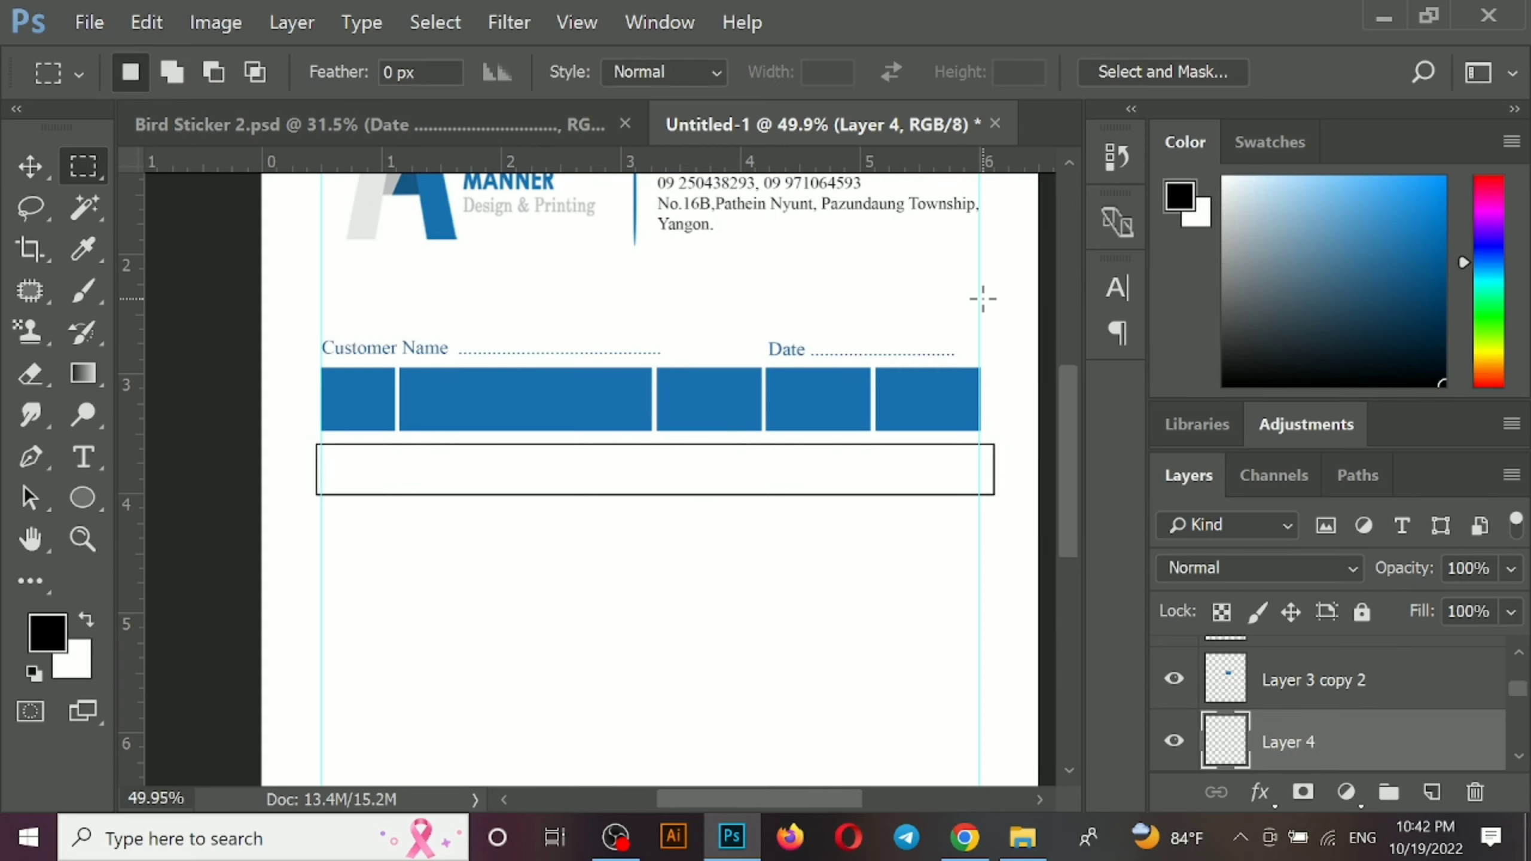
left_click_drag(1028, 560, 980, 299)
key("Delete")
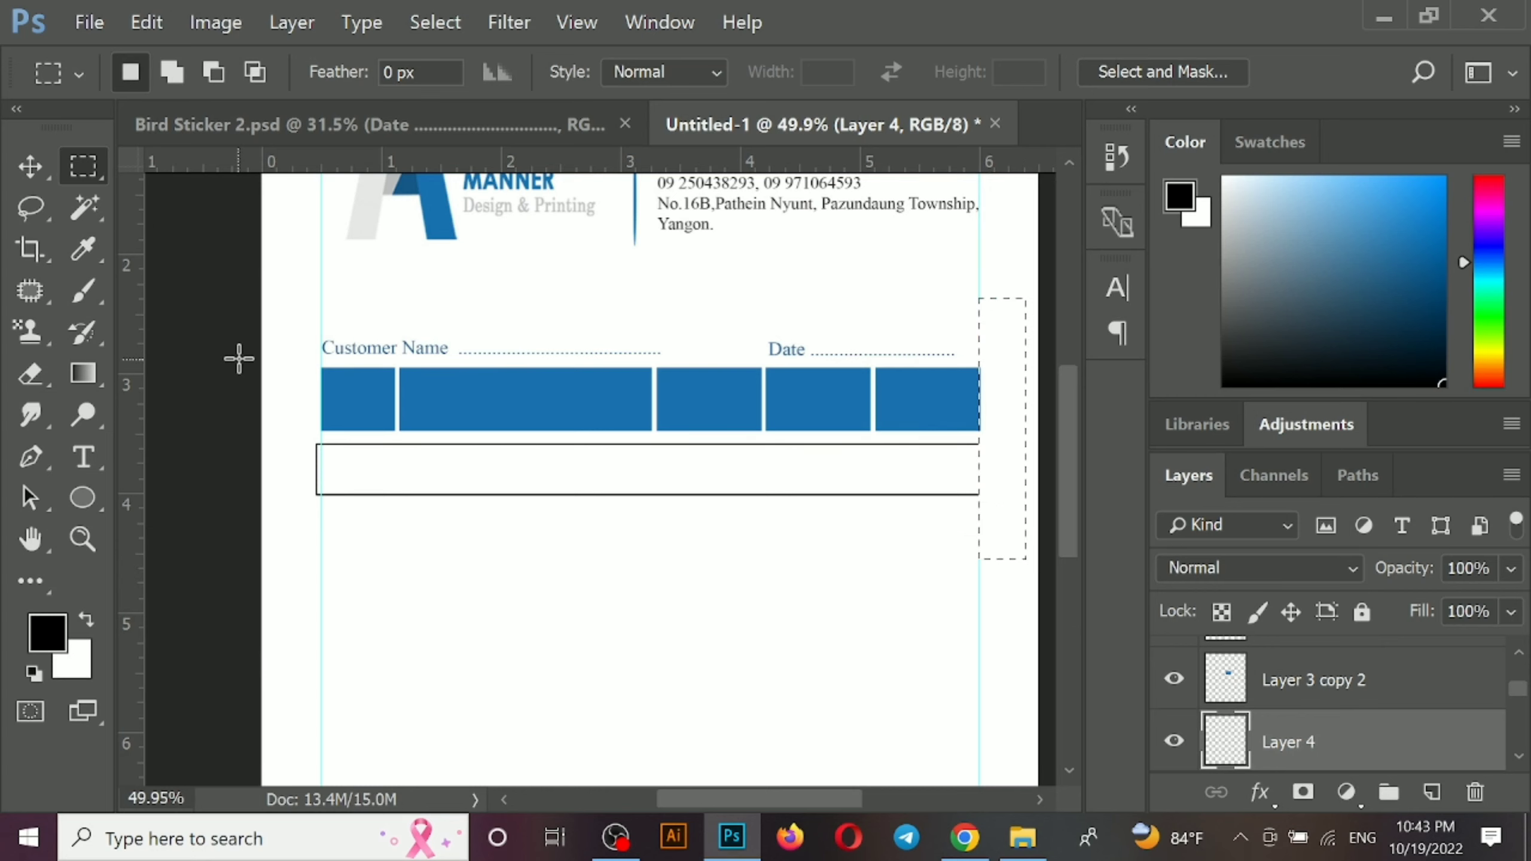
left_click(322, 586)
left_click_drag(321, 585, 259, 356)
key("Delete")
key("ctrl+d")
Nudge the two row lines upward until the upper one overlaps the lower part of the blue header cells
key("v")
key("Up")
key("Up")
key("Up")
key("Up")
key("Up")
key("Up")
key("Up")
key("Up")
key("Up")
key("Up")
key("Up")
key("Up")
key("Up")
key("Up")
key("Up")
key("Up")
key("Up")
key("Up")
key("Up")
key("Up")
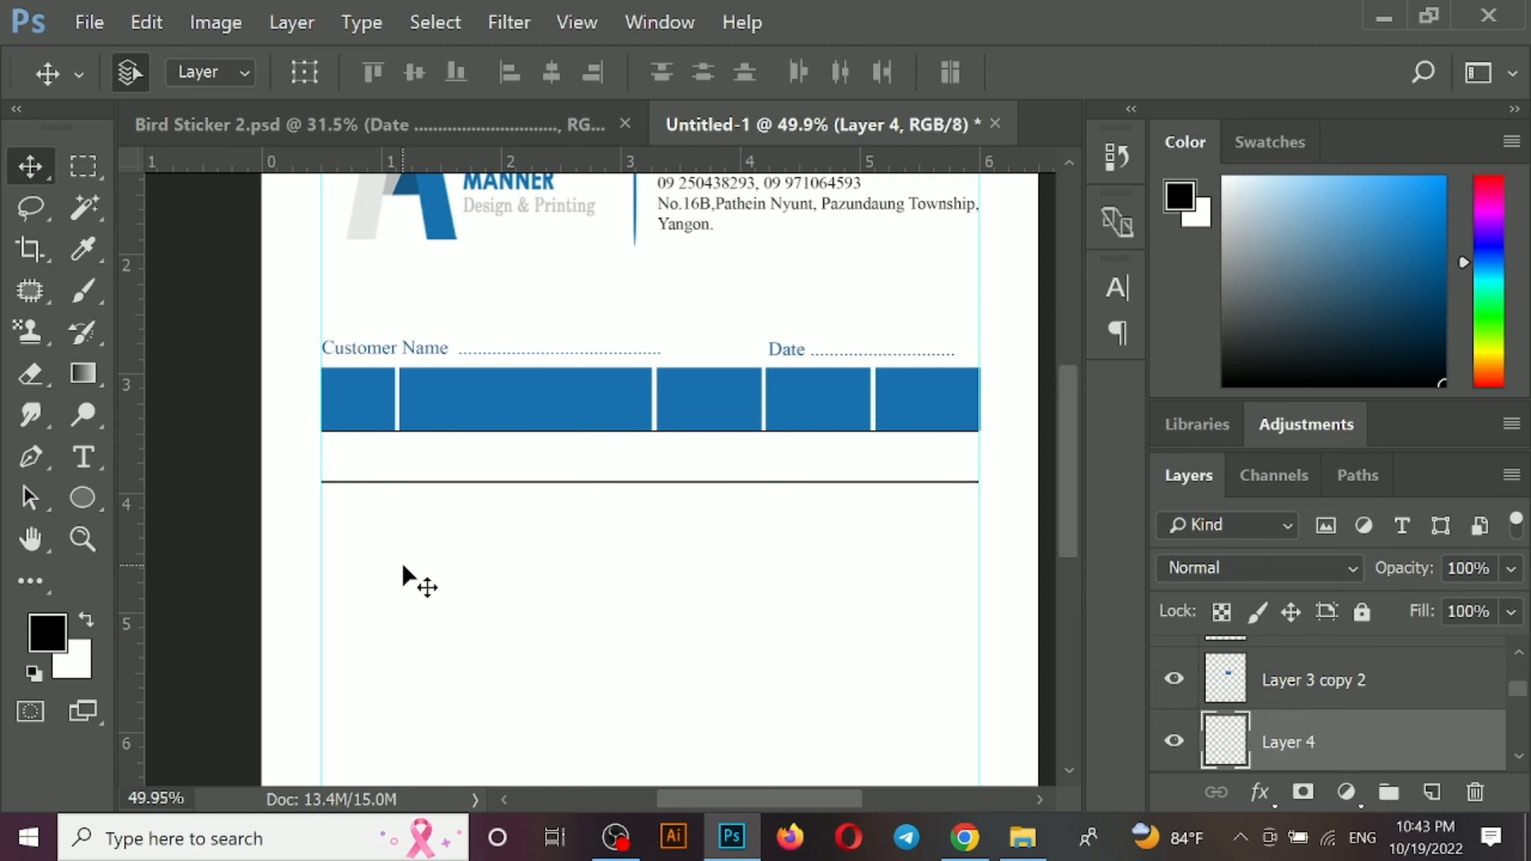
key("Up")
key("Up")
key("Up")
key("Up")
key("Up")
key("Up")
key("Up")
key("Up")
key("Up")
key("Up")
key("Up")
key("Up")
key("Up")
key("Up")
key("Up")
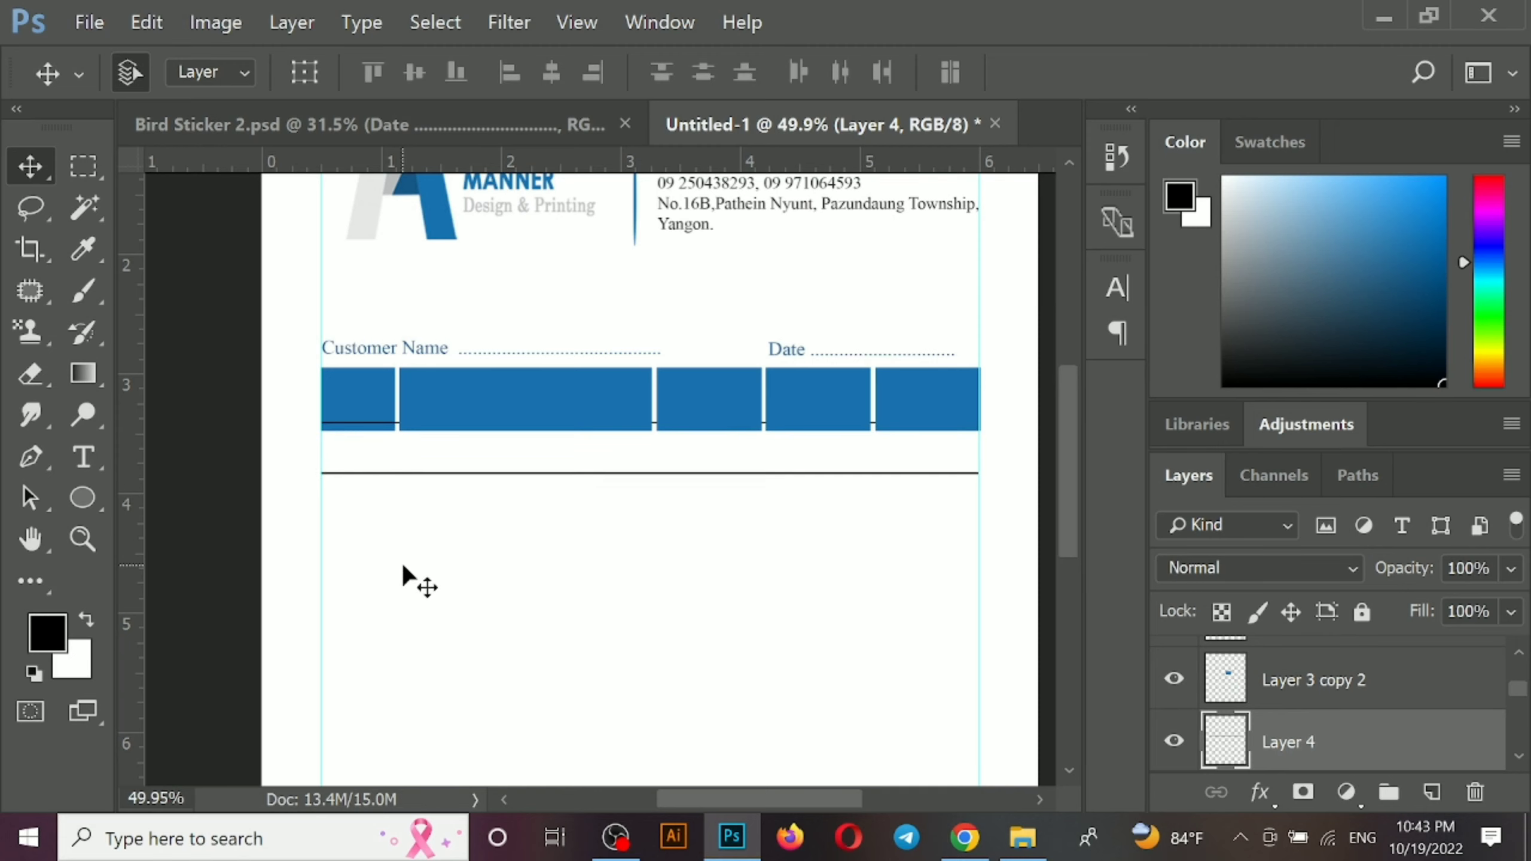
Erase the upper row line across the header cells, keeping only the line below them
key("m")
left_click_drag(265, 345, 1003, 442)
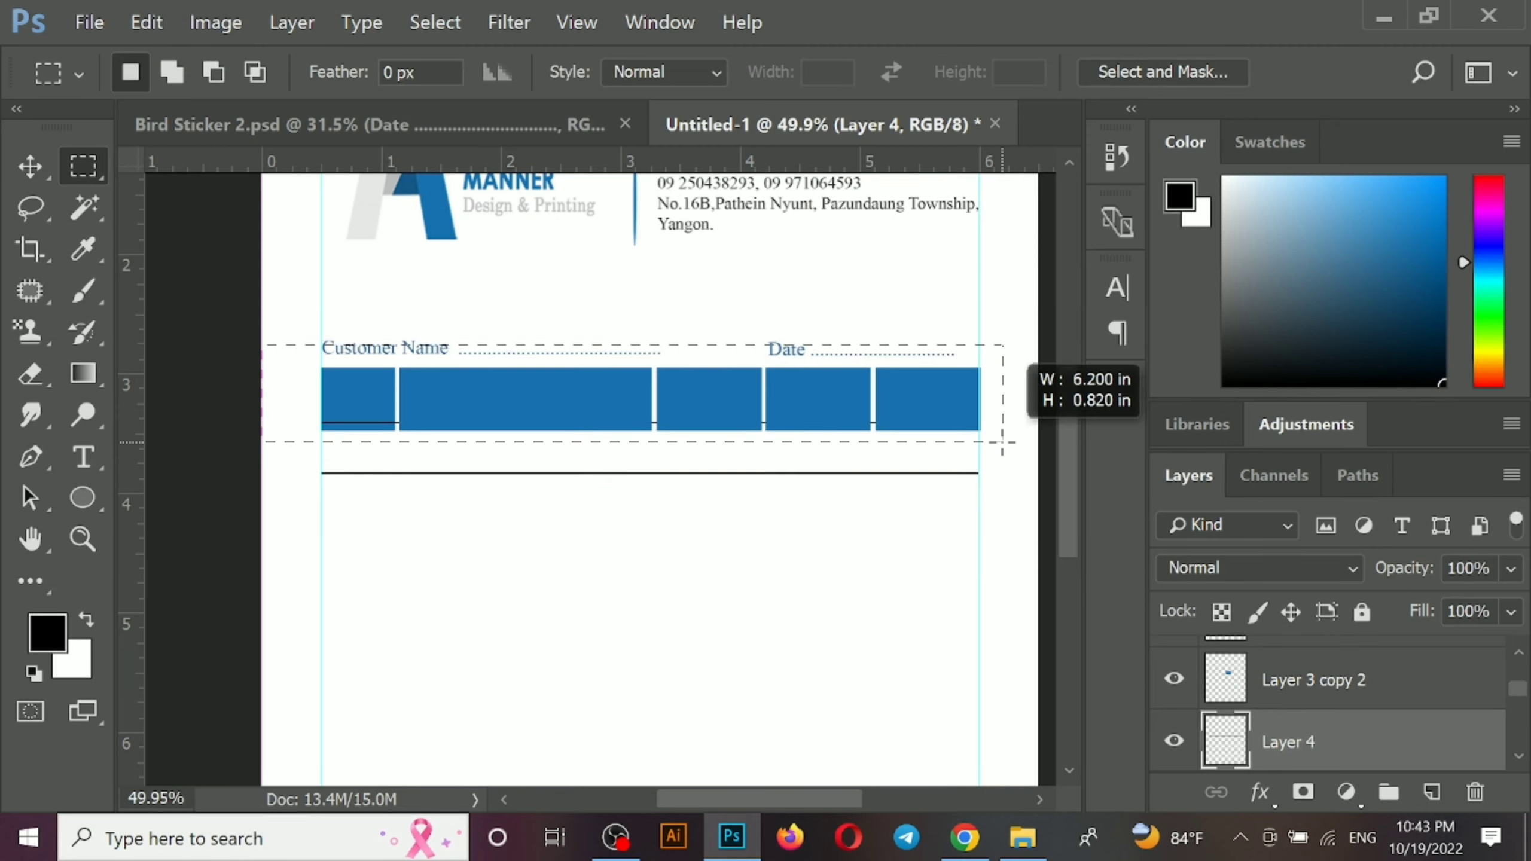
key("Delete")
key("ctrl+d")
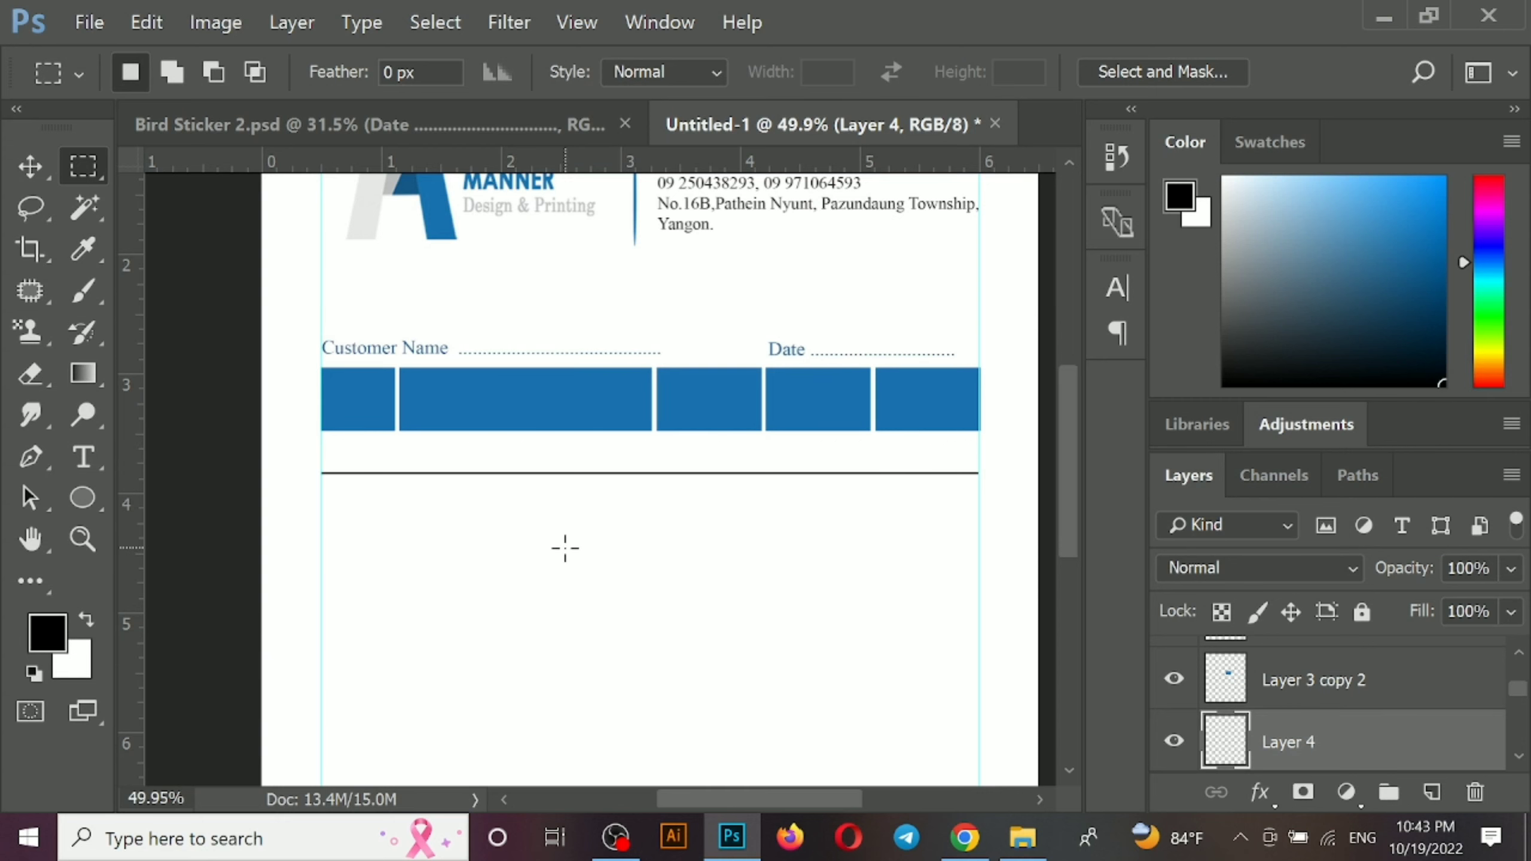
Duplicate the remaining row line one row height below itself
key("v")
key("ctrl+Tab")
key("ctrl+Tab")
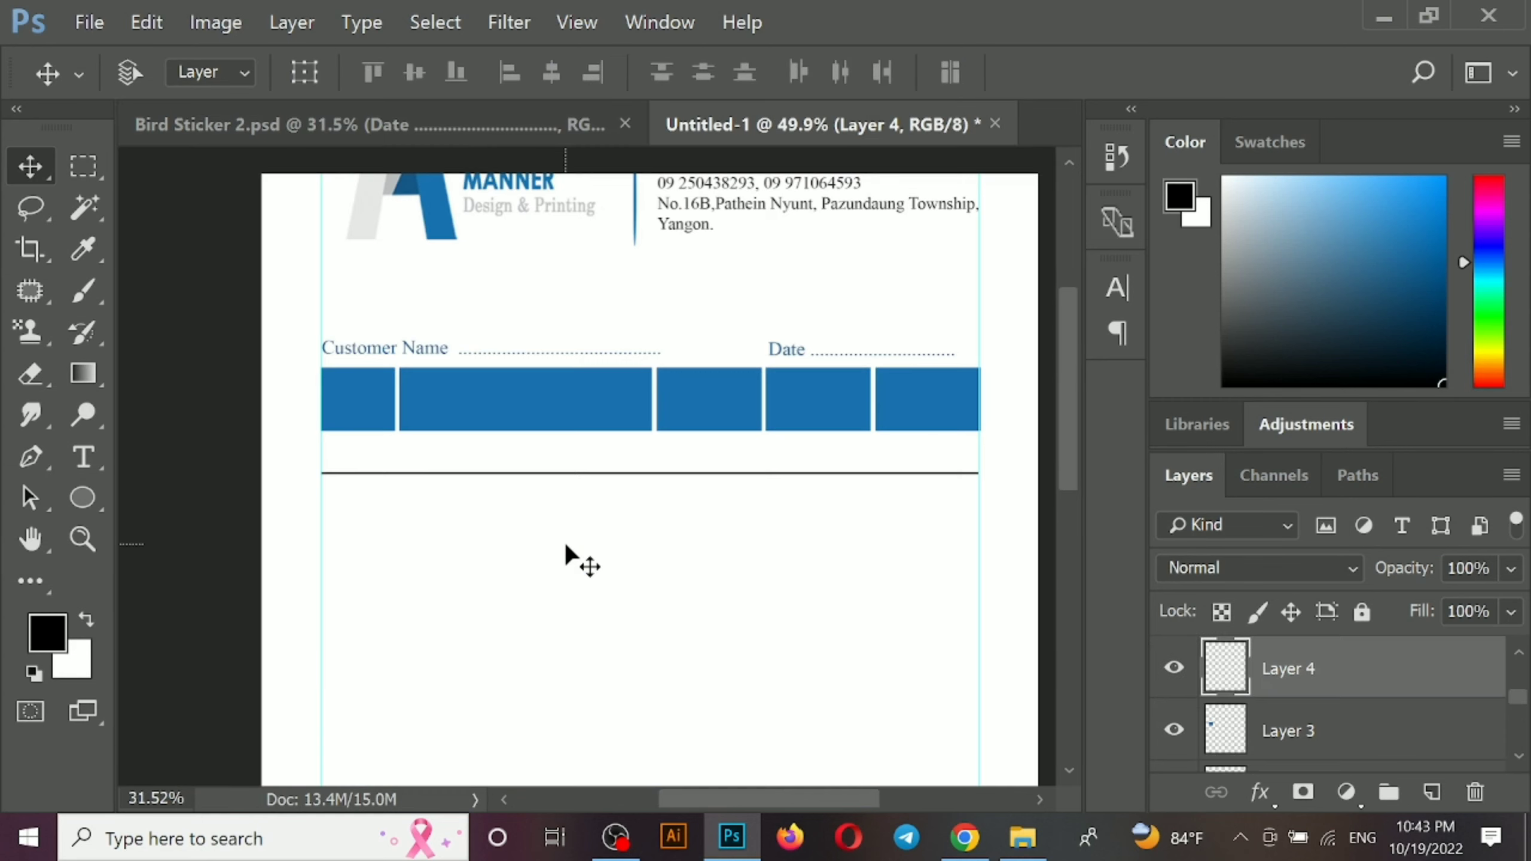
scroll(565, 546, "up", 2)
left_click_drag(556, 472, 556, 540)
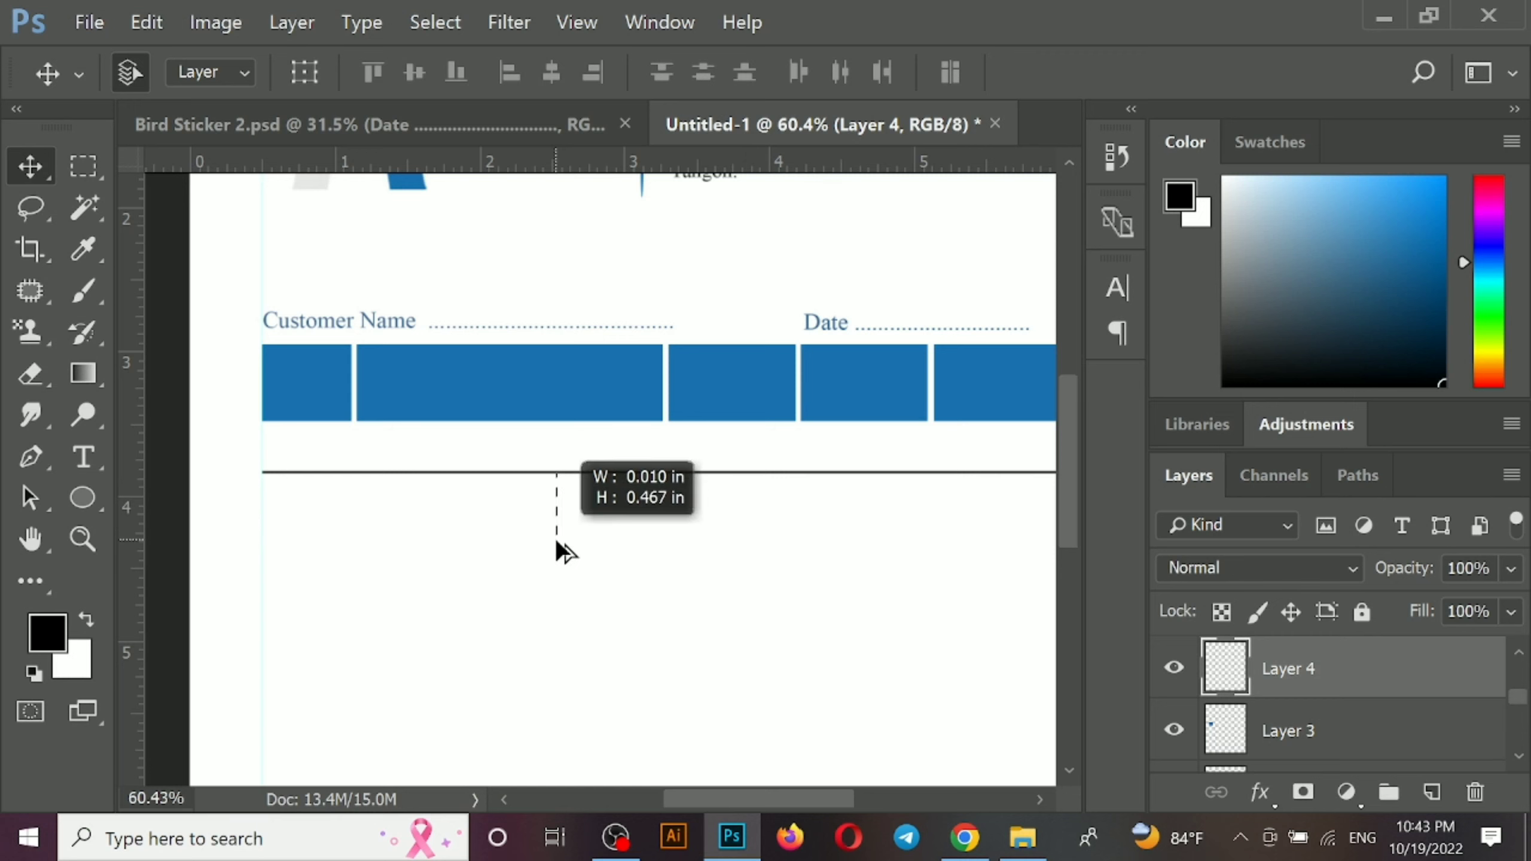
scroll(581, 489, "up", 5)
left_click_drag(583, 472, 608, 579)
scroll(612, 580, "down", 6)
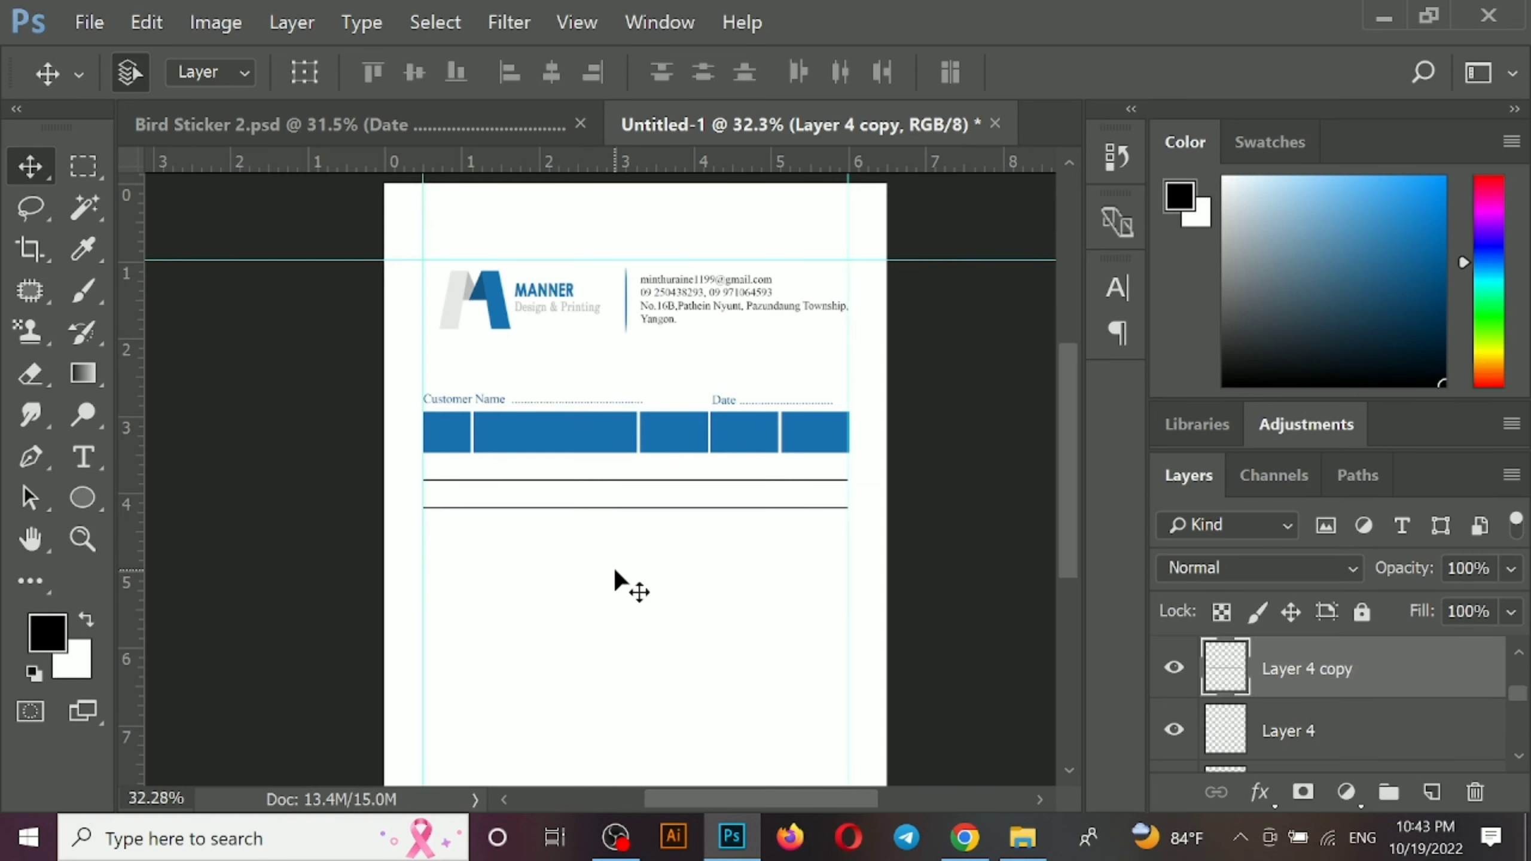
scroll(615, 571, "up", 1)
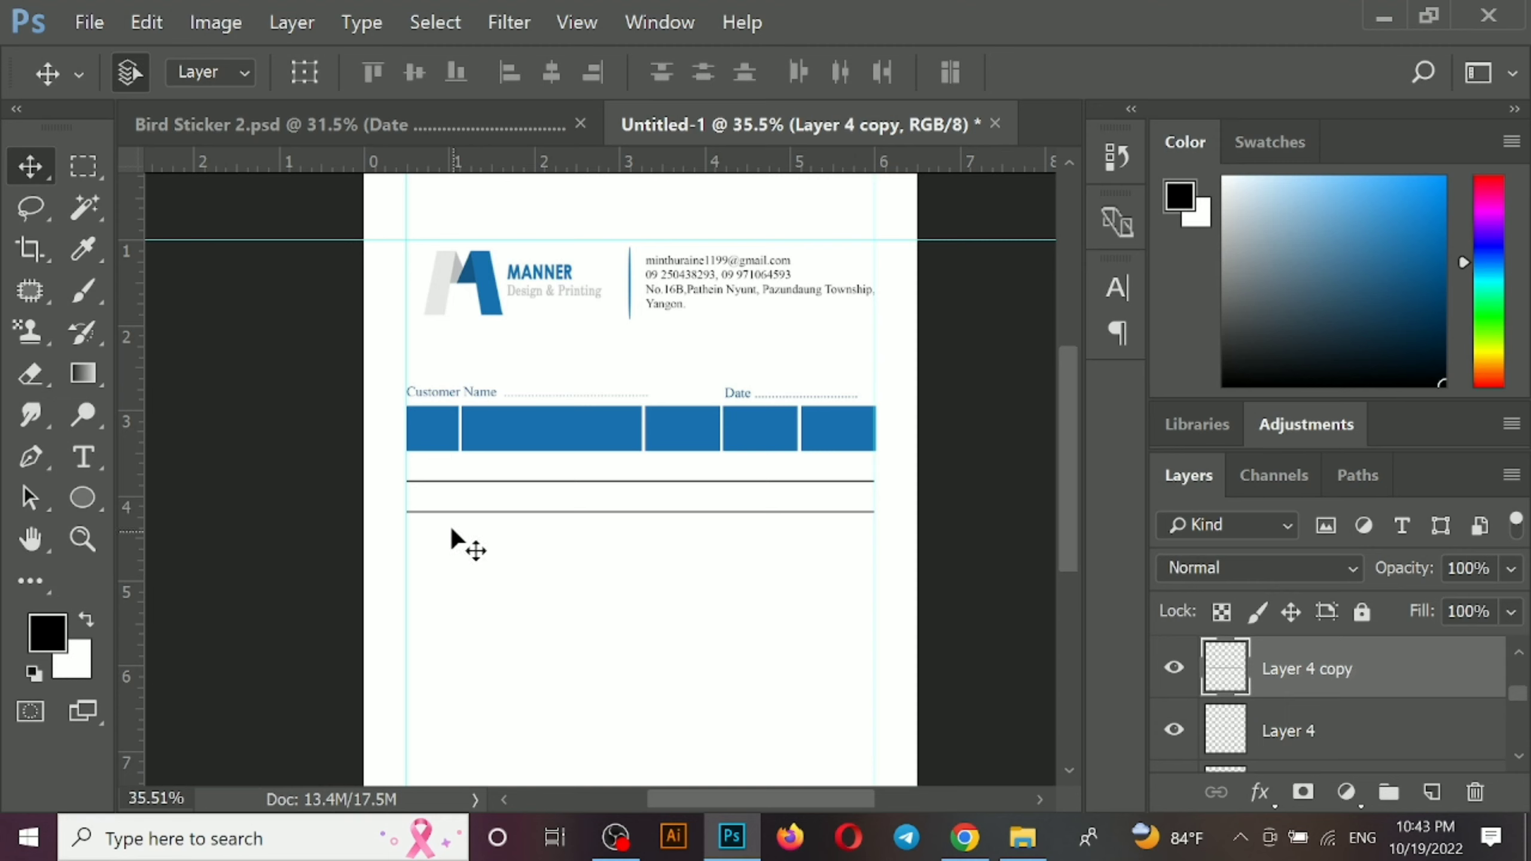
Compare with the Bird Sticker 2 table and select the Layer 4 and Layer 4 copy row lines together
left_click_drag(398, 485, 430, 510)
key("ctrl+Tab")
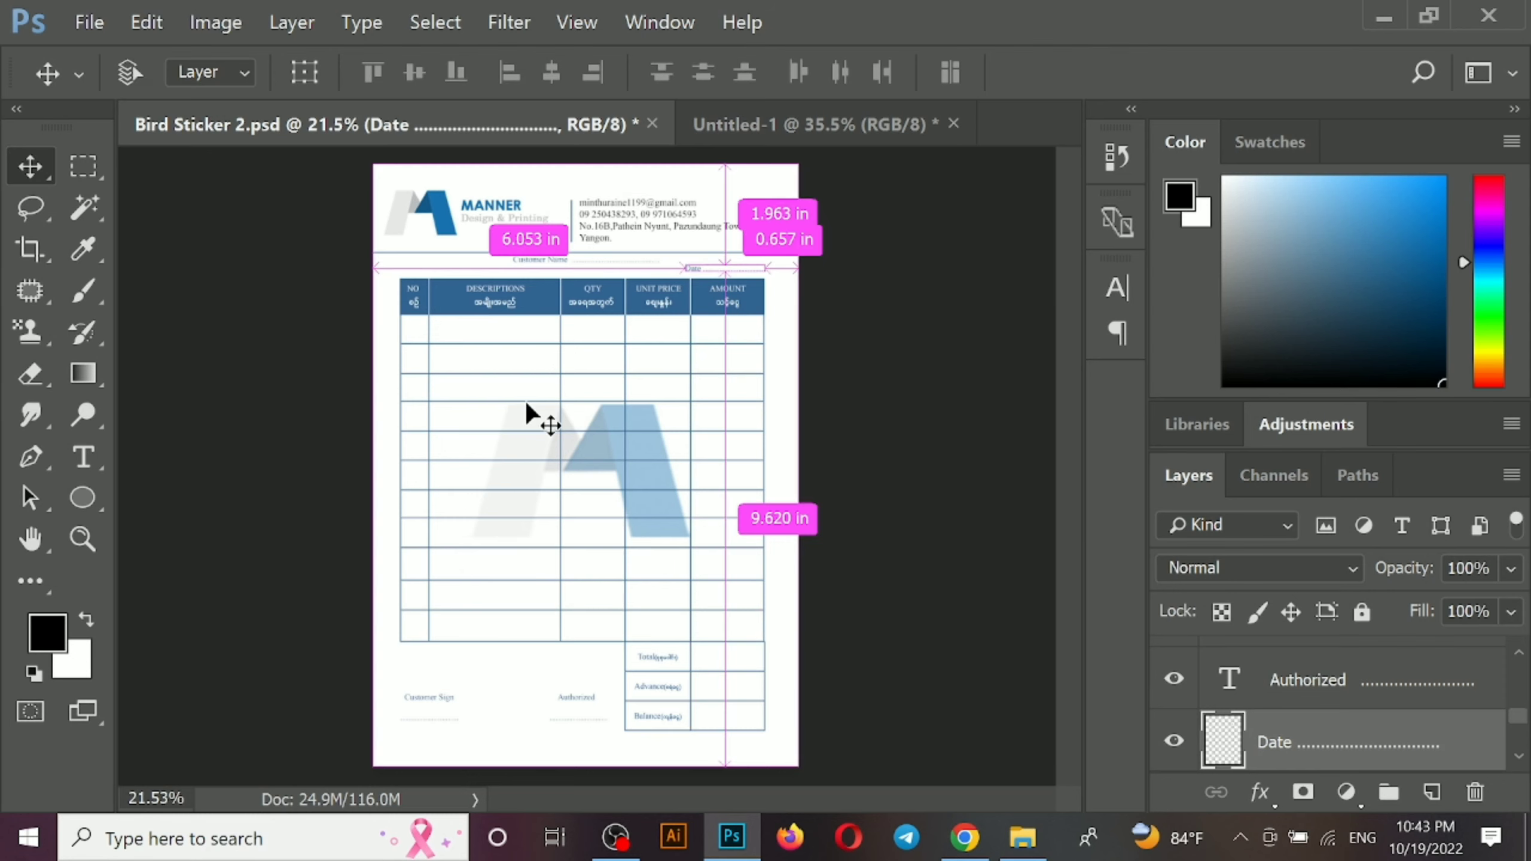
key("ctrl+Tab")
left_click_drag(353, 480, 491, 563)
left_click(520, 586)
scroll(523, 561, "up", 7)
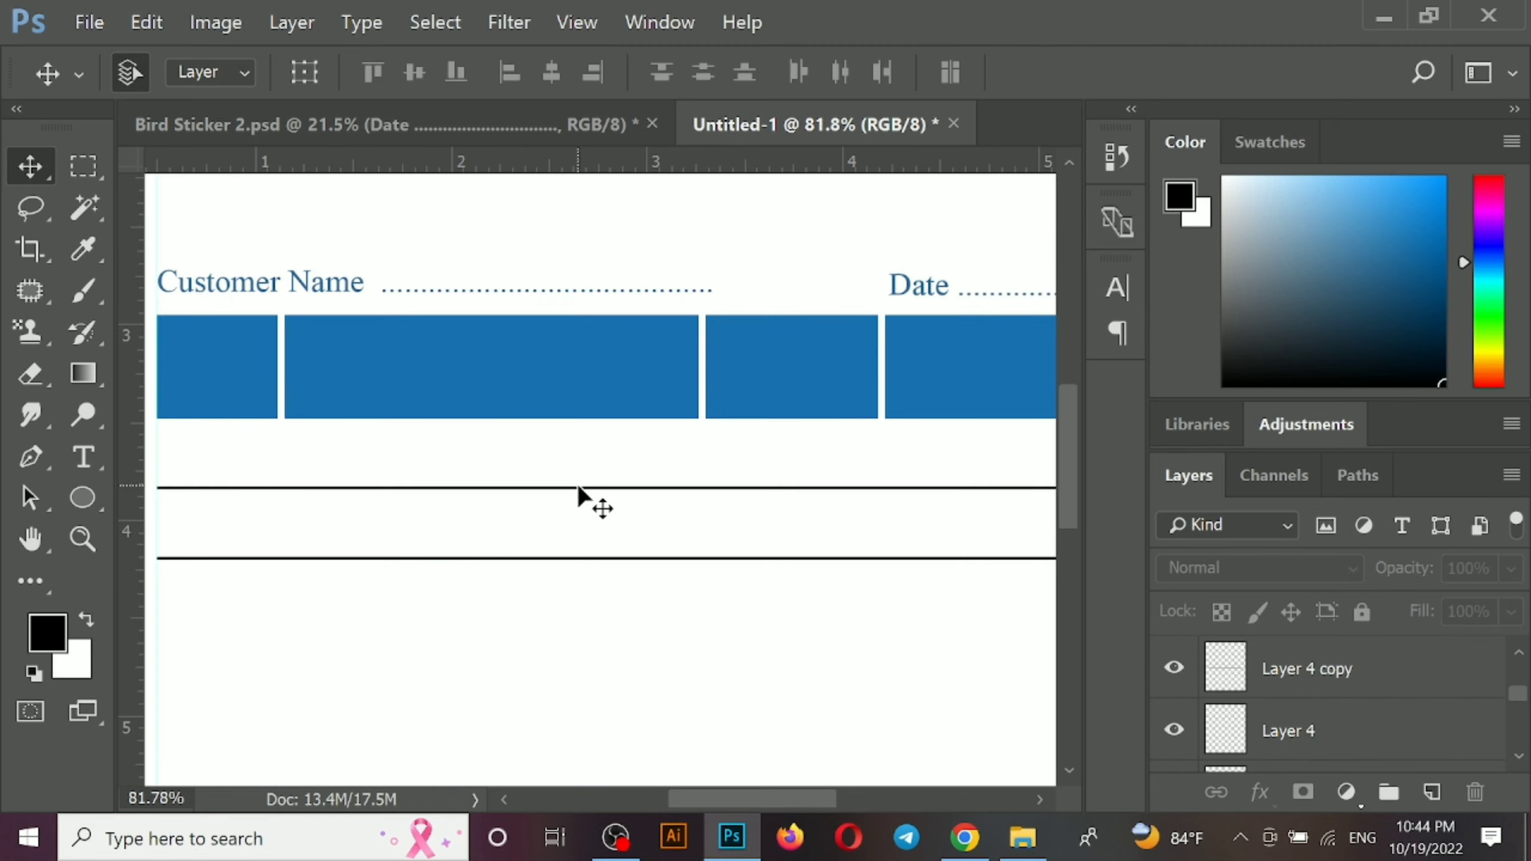
left_click(1364, 681)
left_click(1345, 726)
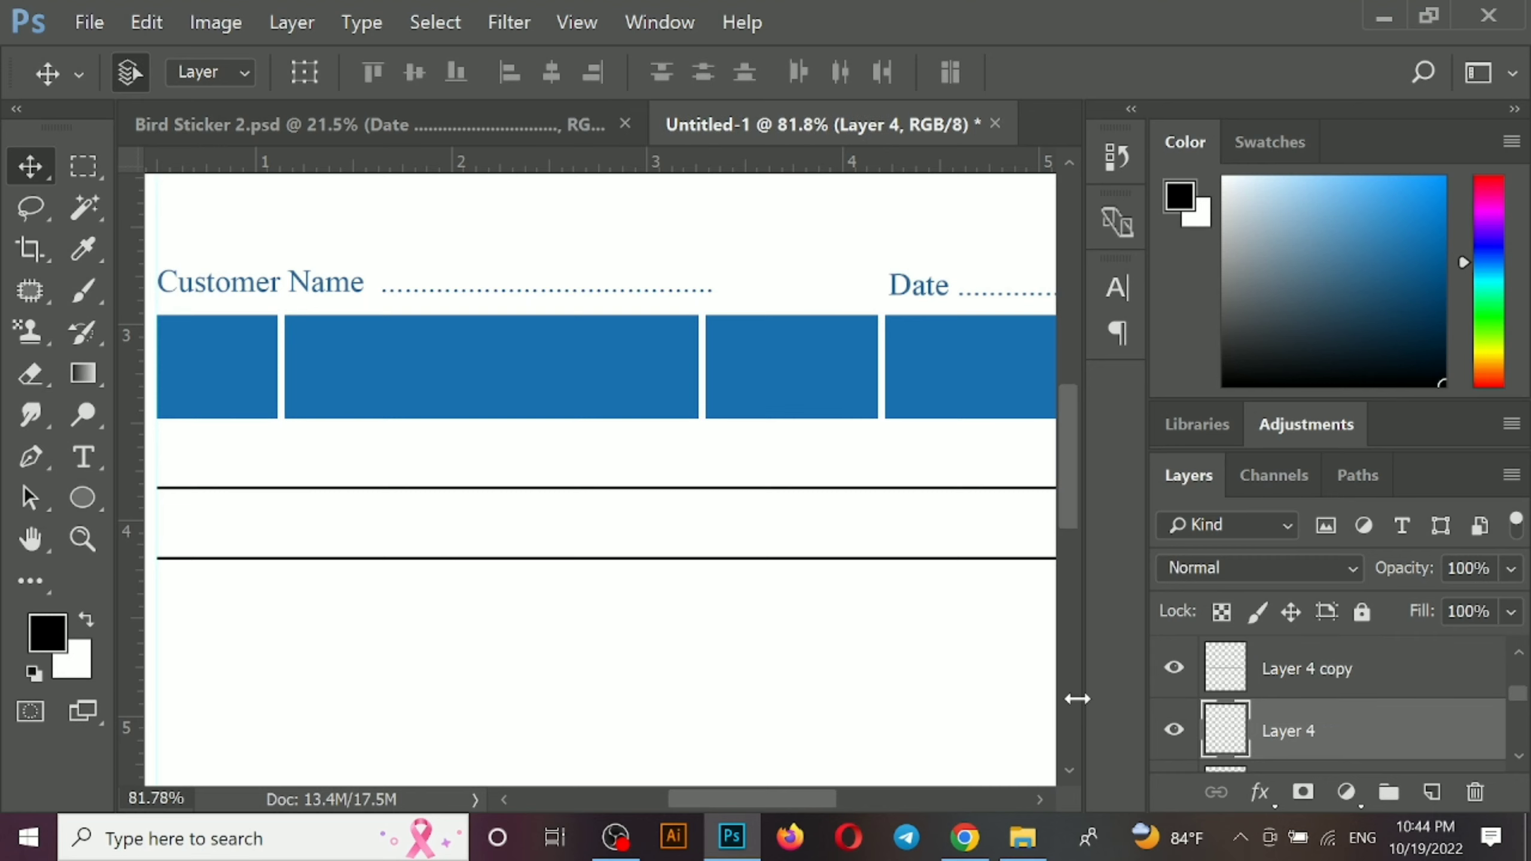
left_click(1399, 673)
left_click(643, 608)
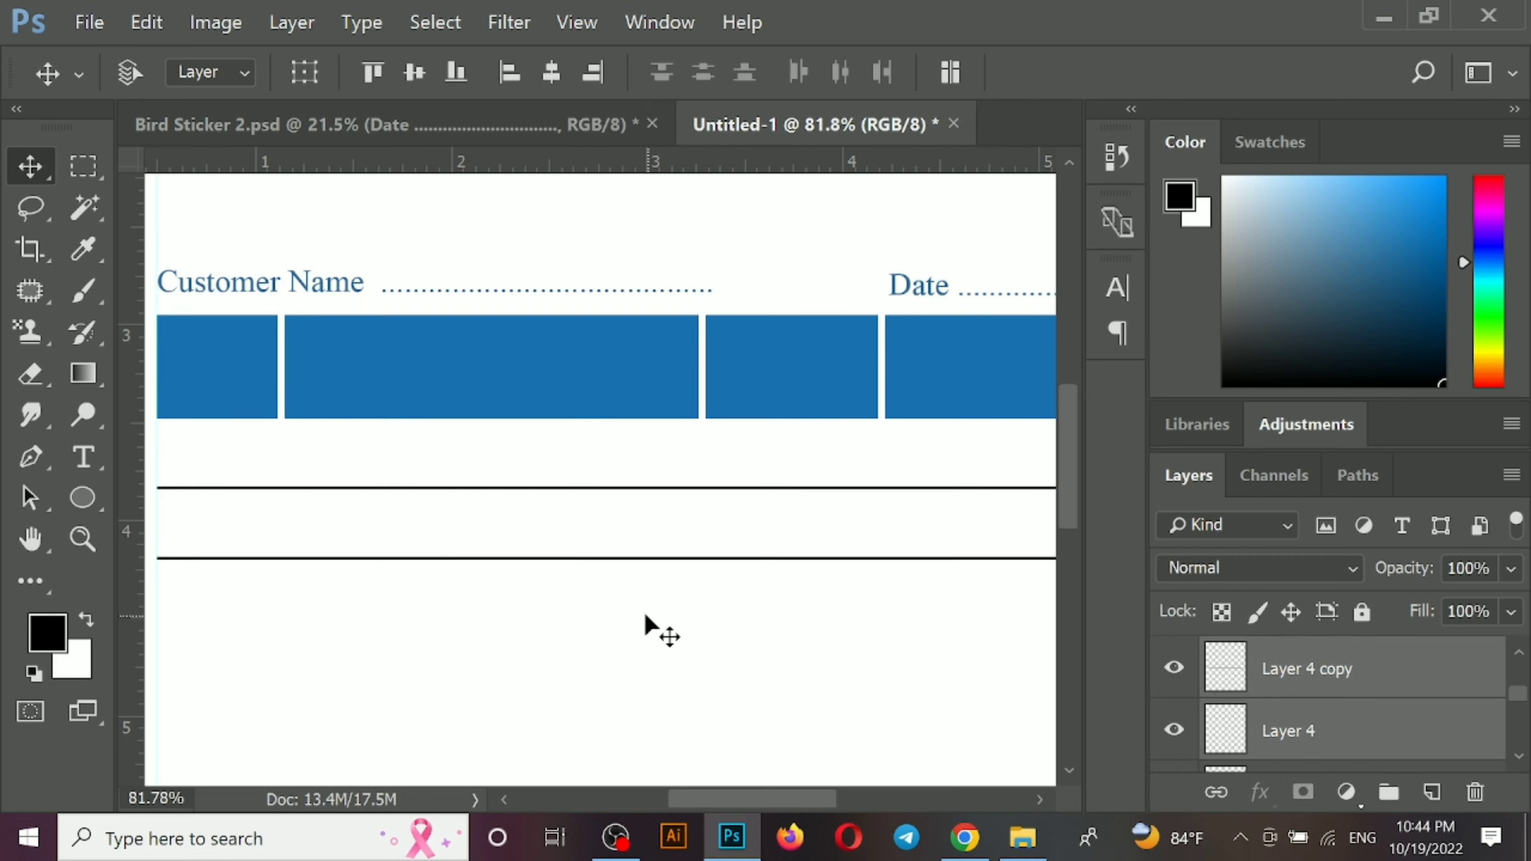
Duplicate the two row lines and move the copies straight down about 0.7 in to form four lines
scroll(627, 572, "down", 4)
key("j")
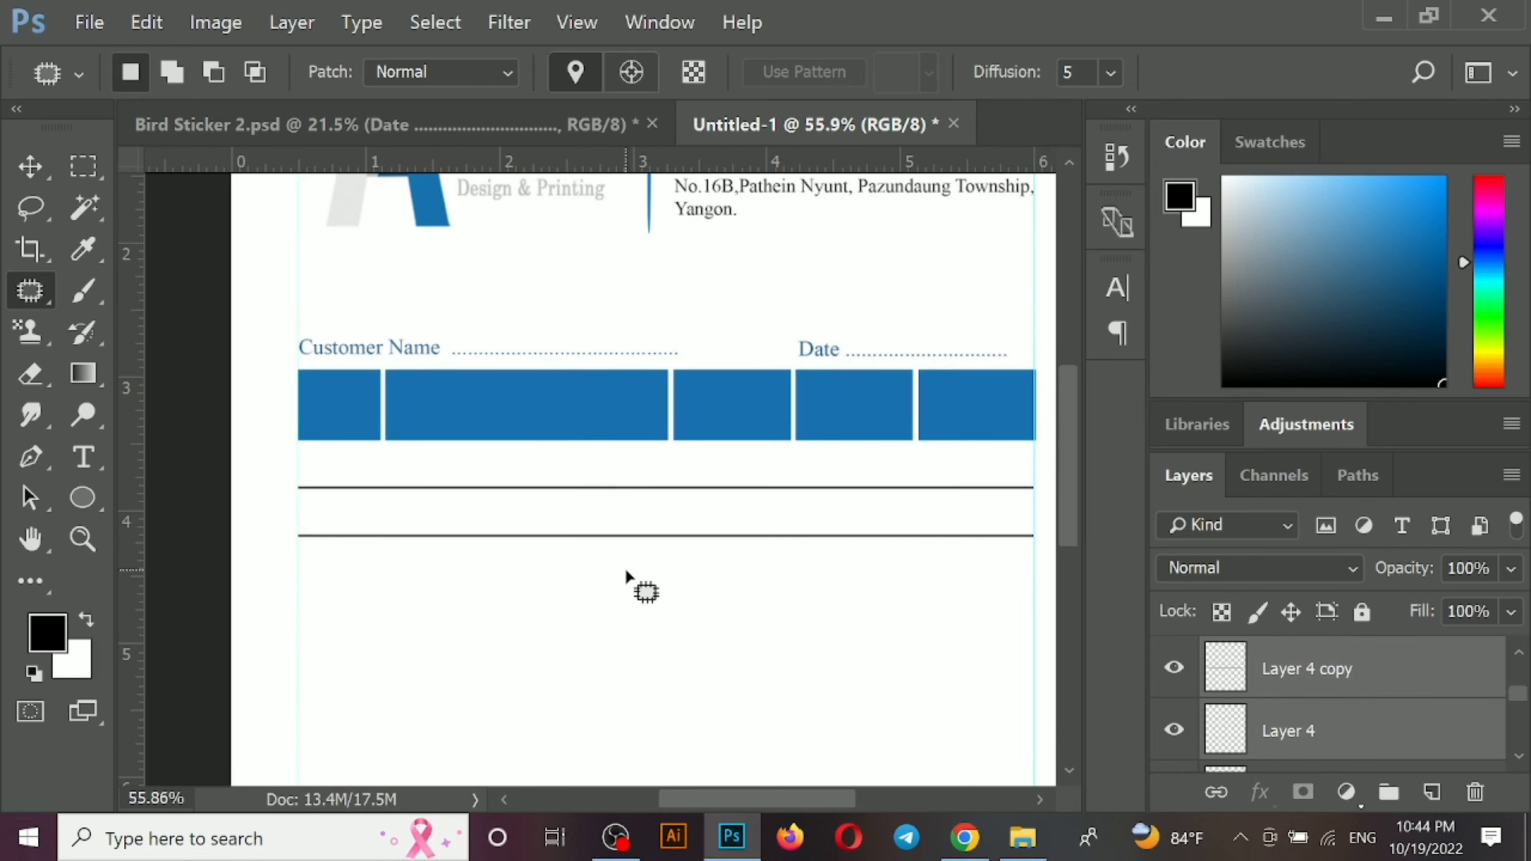
key("ctrl+j")
key("ctrl+j")
key("ctrl+t")
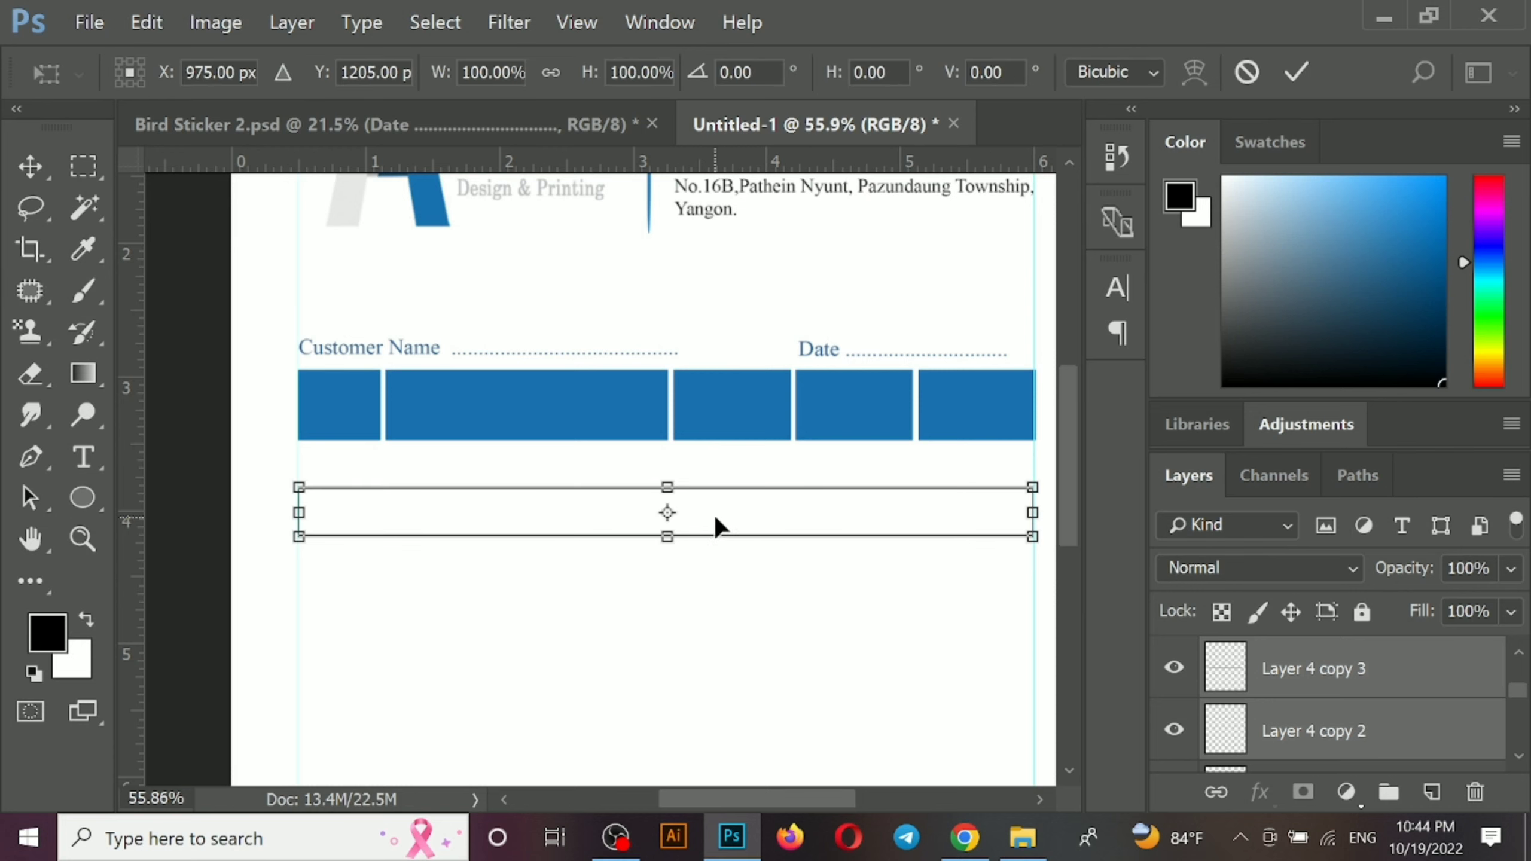
left_click_drag(718, 524, 713, 606)
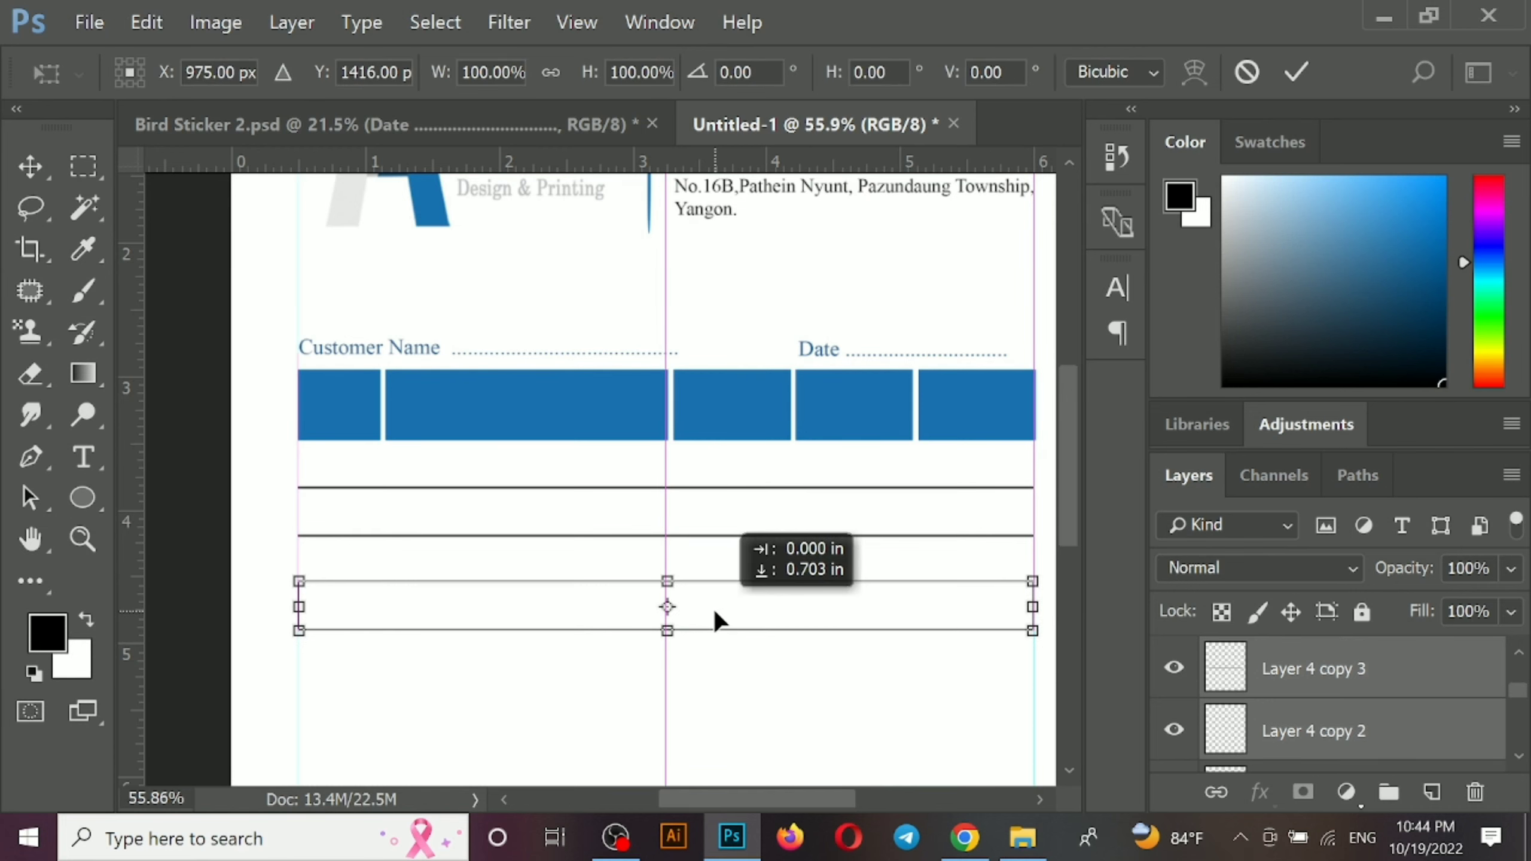
key("Return")
scroll(649, 643, "down", 2)
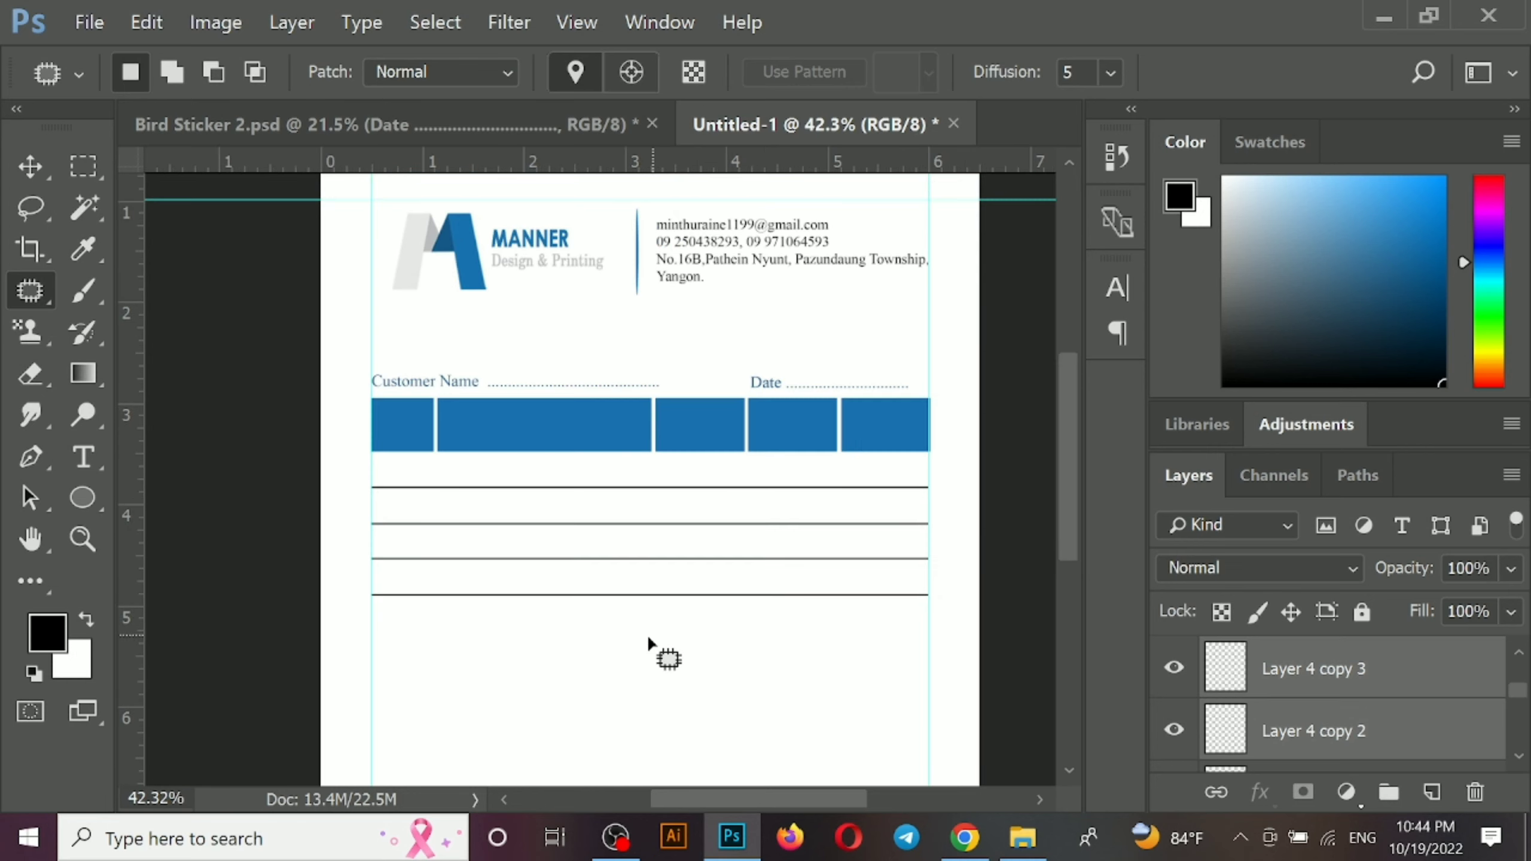
Select all four row lines and duplicate them directly below to form eight evenly spaced lines
key("v")
left_click_drag(584, 662, 739, 628)
scroll(737, 628, "up", 2)
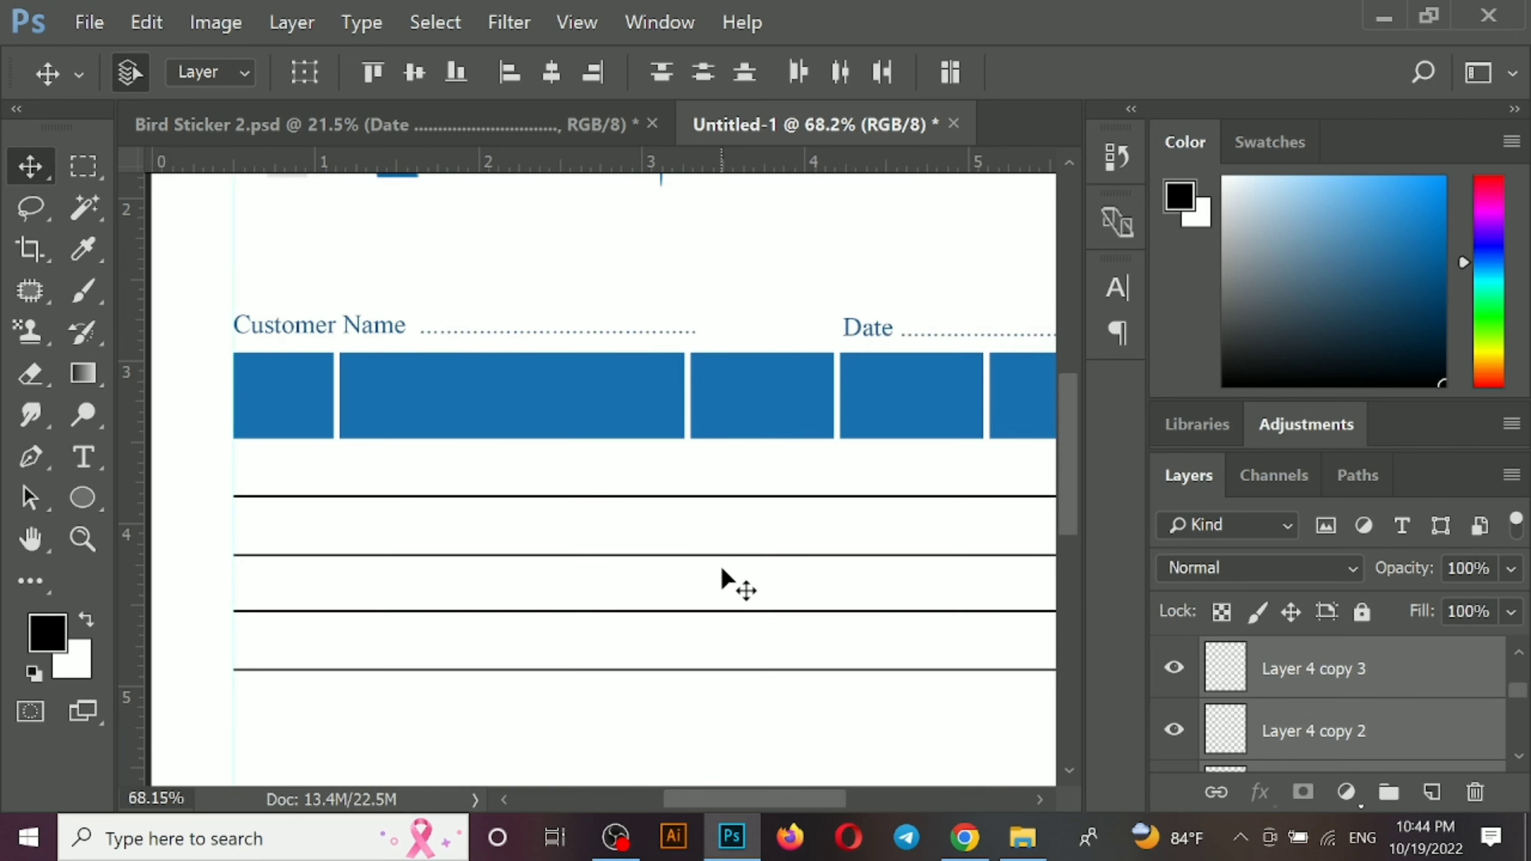
left_click_drag(743, 498, 726, 661)
scroll(735, 641, "down", 4)
key("ctrl+t")
scroll(723, 531, "down", 2)
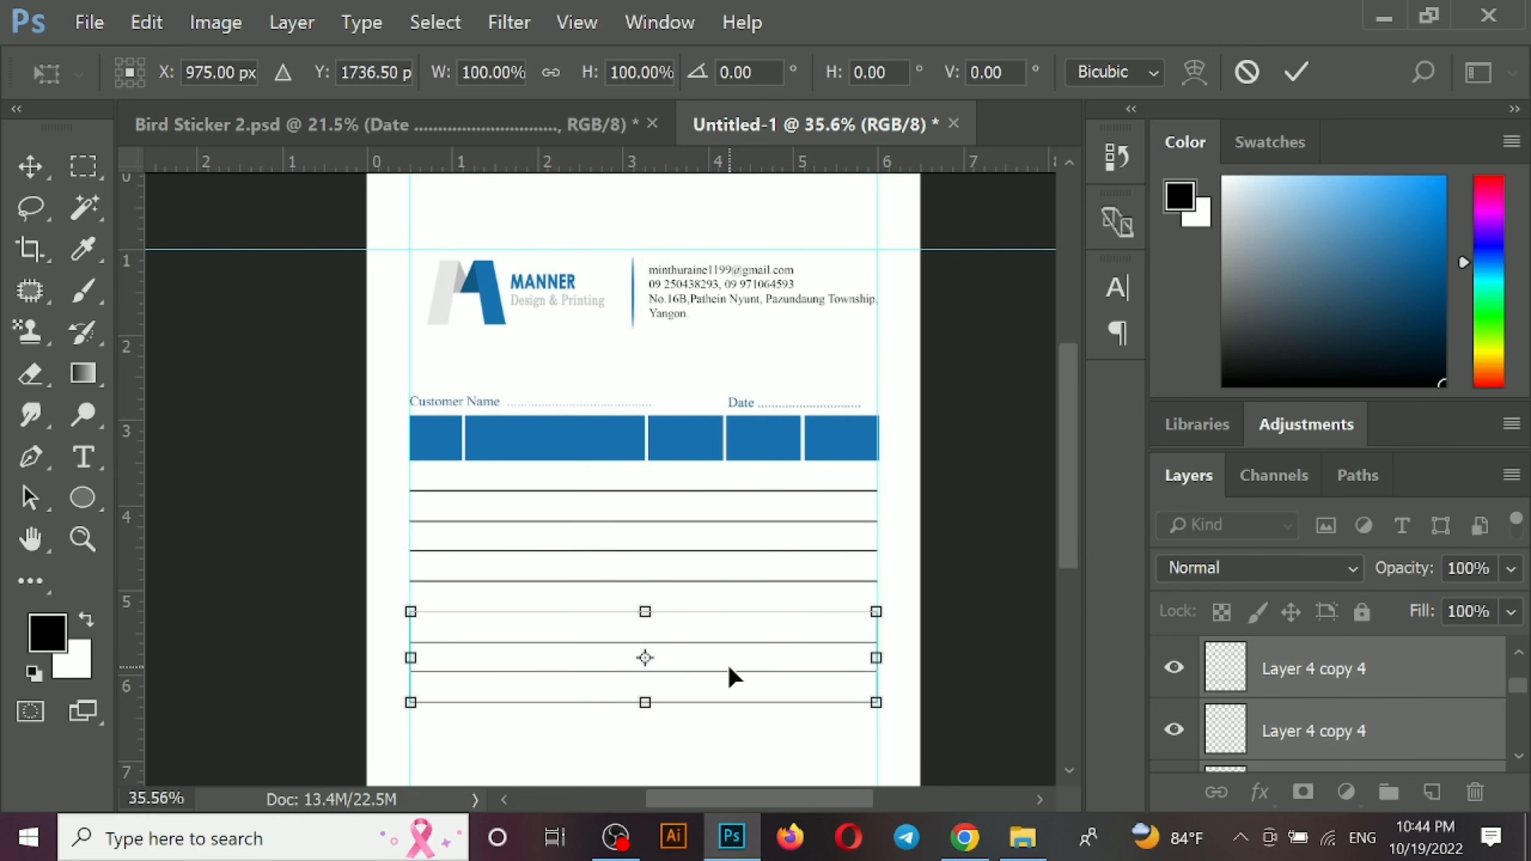
key("Return")
scroll(862, 519, "down", 1)
scroll(853, 545, "up", 1)
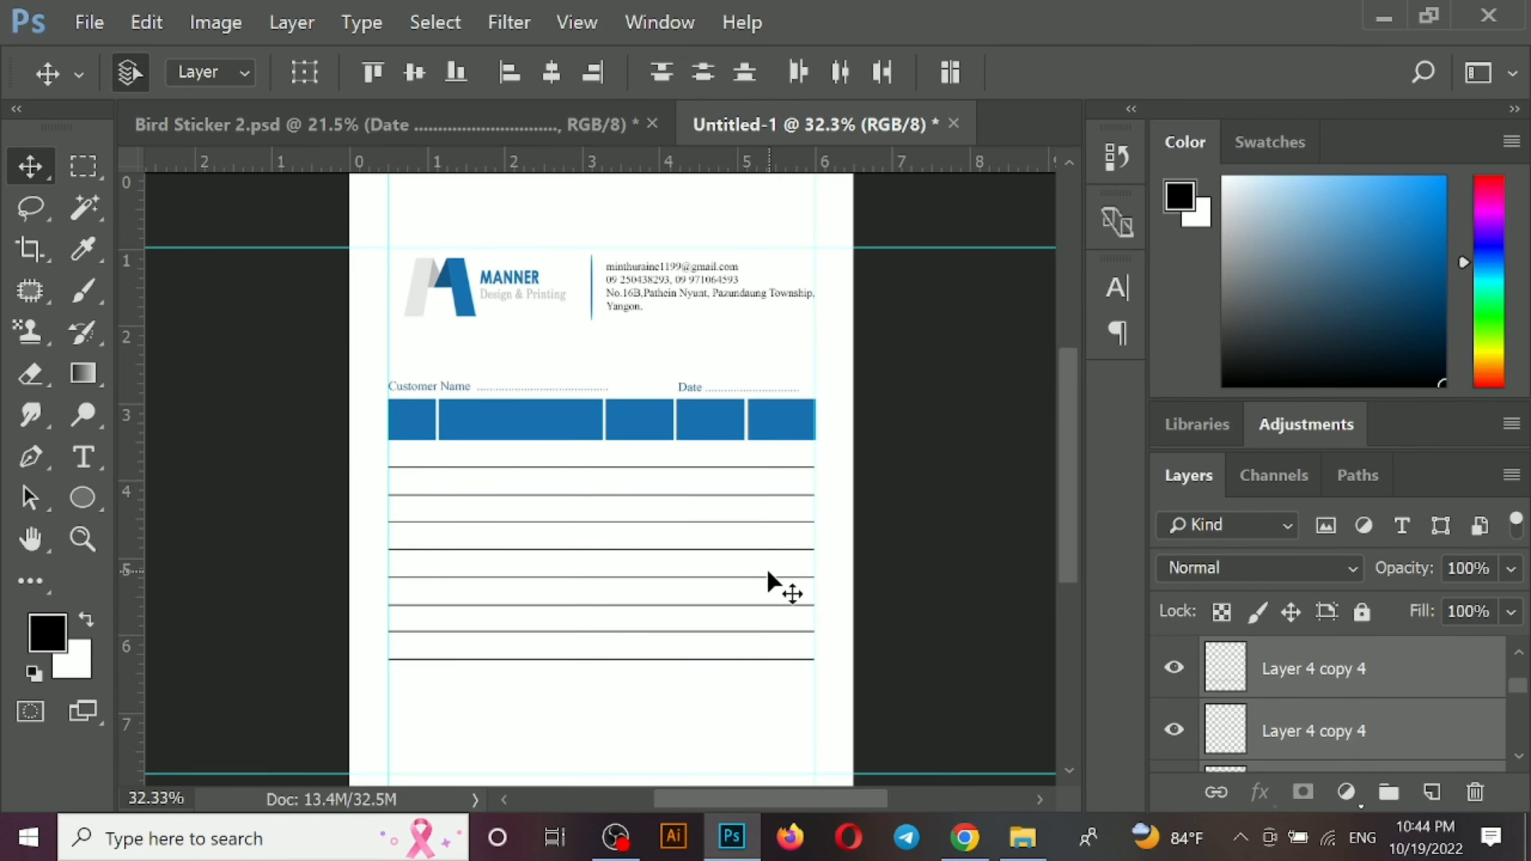
Select the Customer Name and Date lines together and nudge them slightly up from the blue header cells
left_click_drag(366, 410, 726, 420)
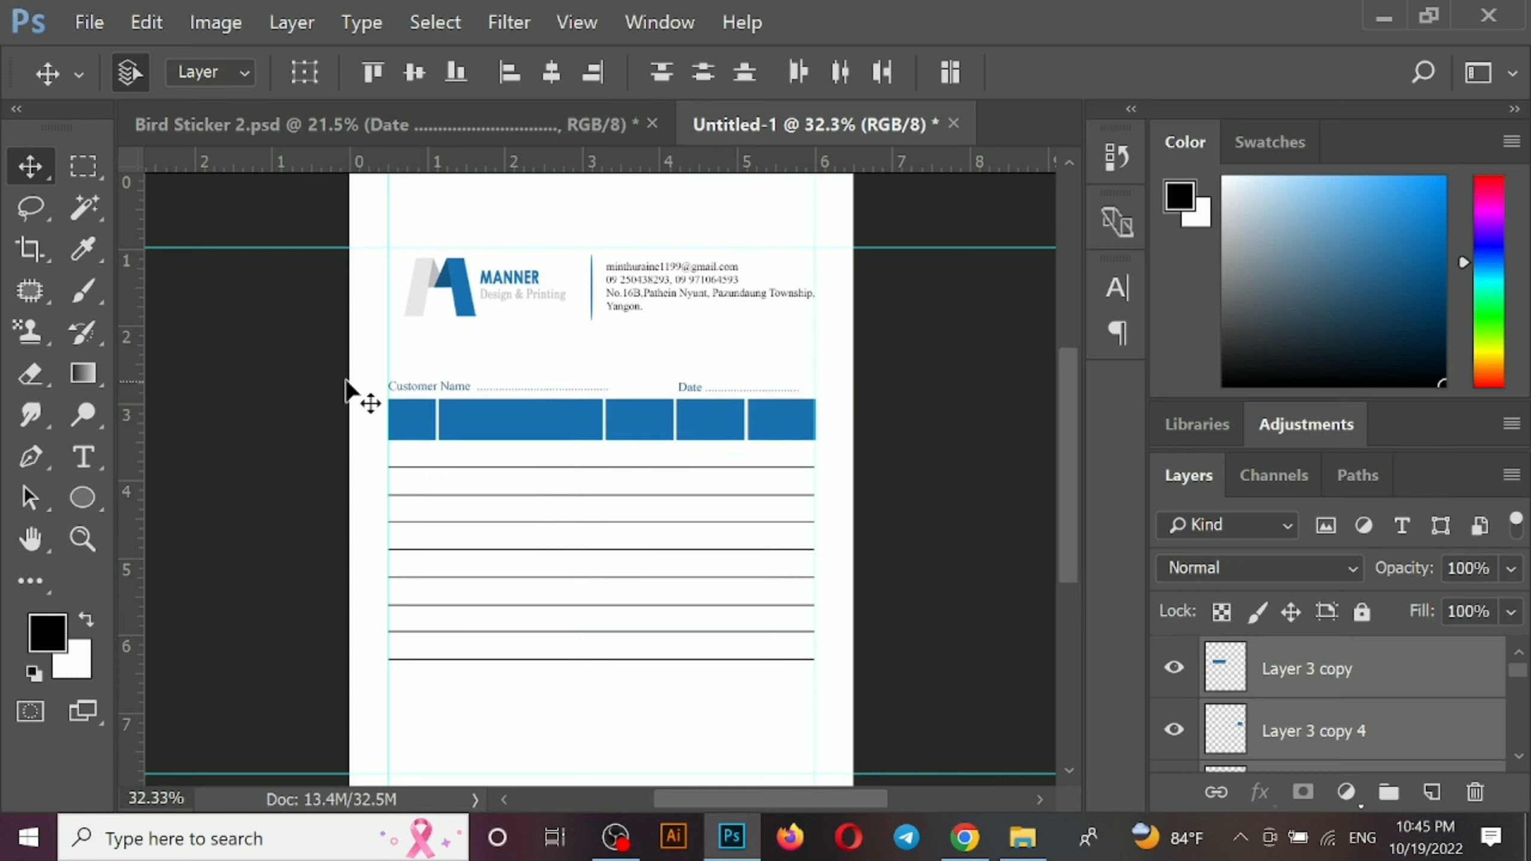
left_click(415, 387)
left_click(688, 390, "shift")
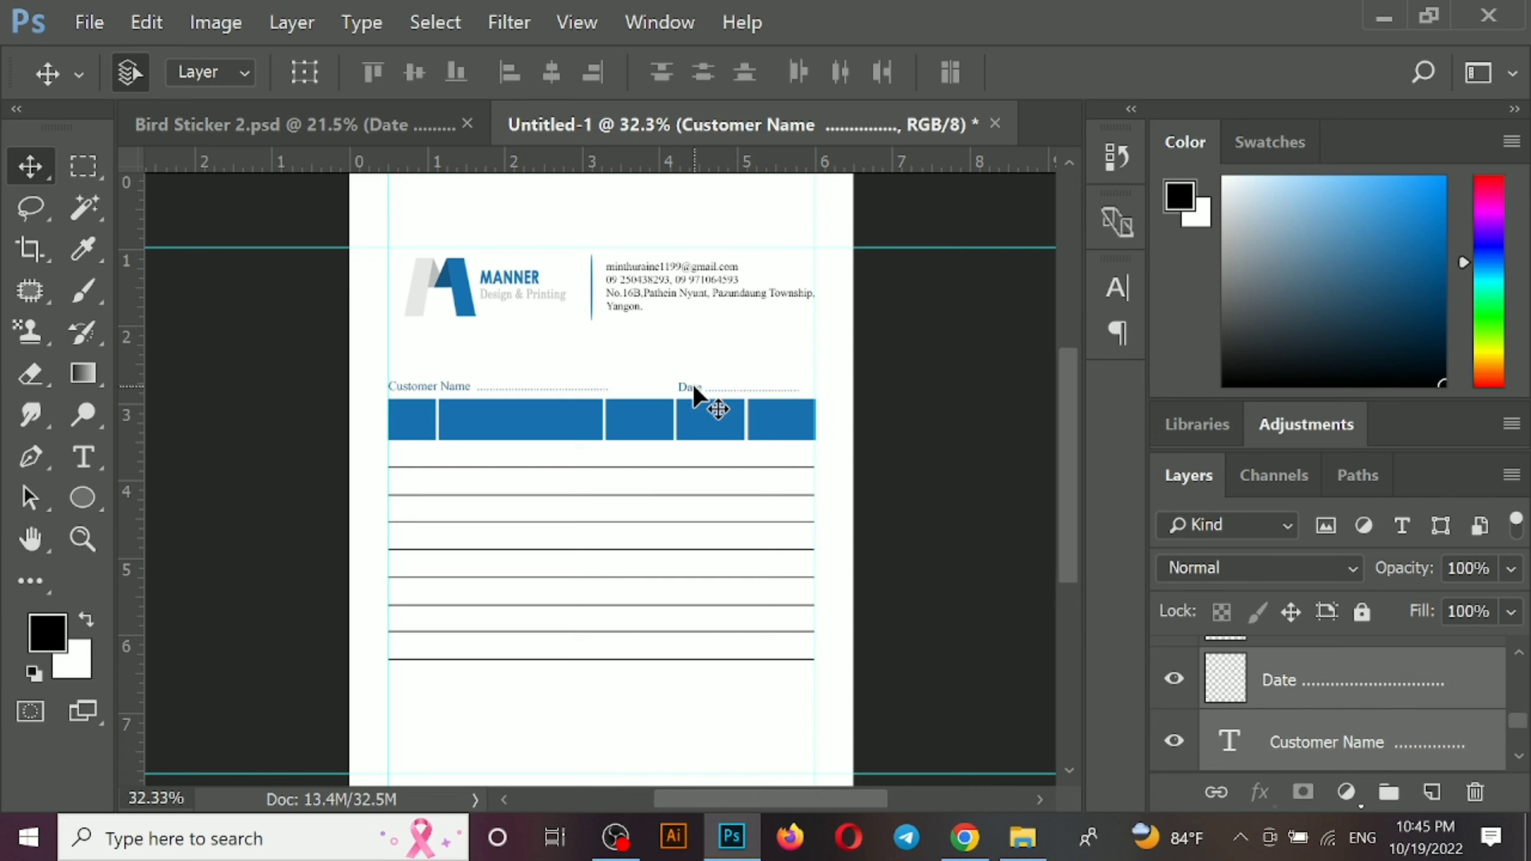
key("shift+Up")
key("shift+Up")
key("shift+Up")
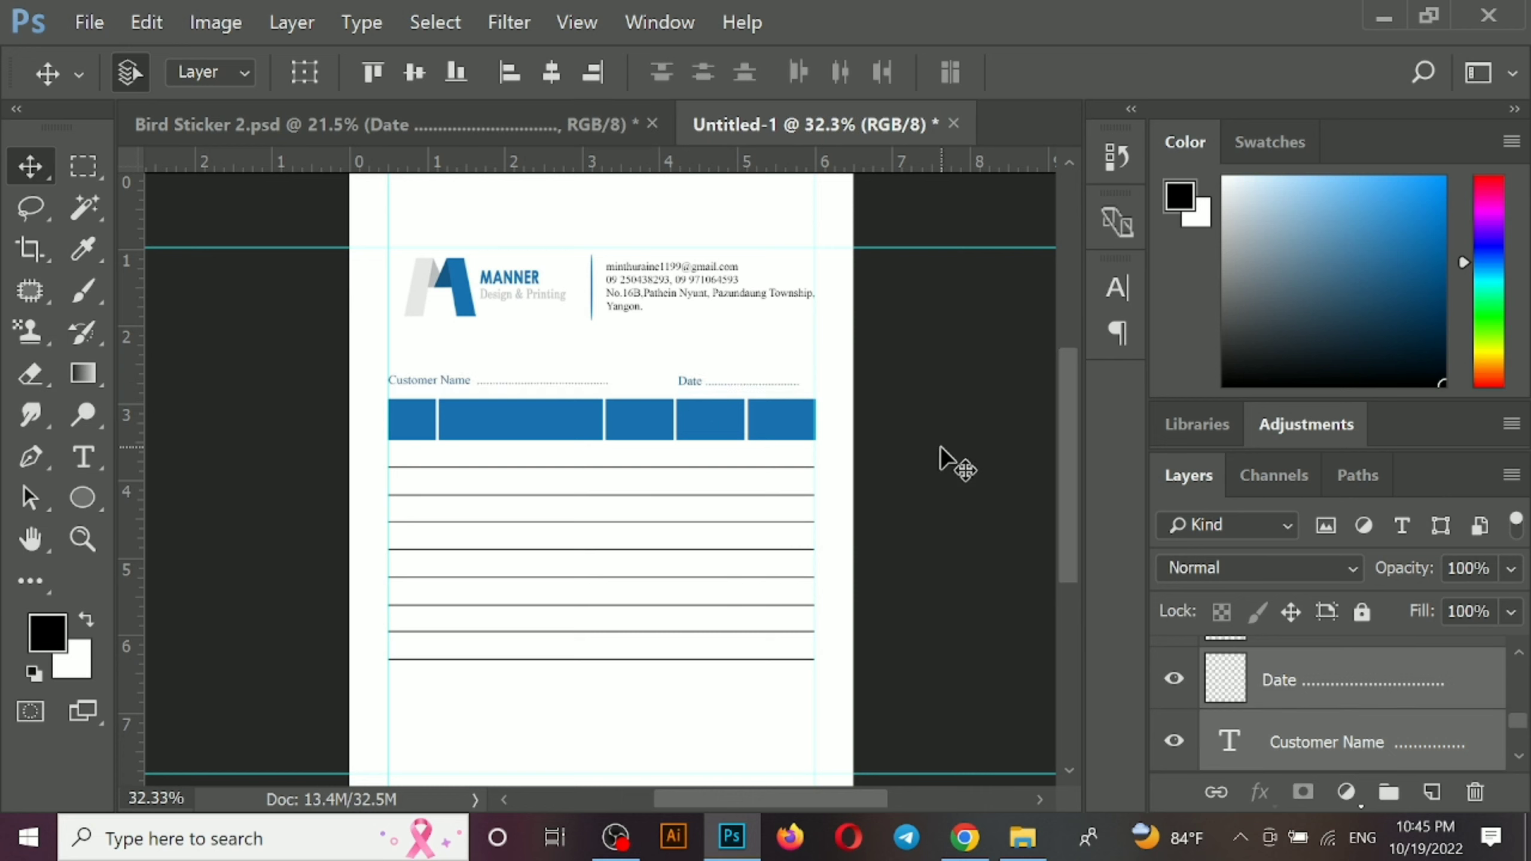
left_click(950, 459)
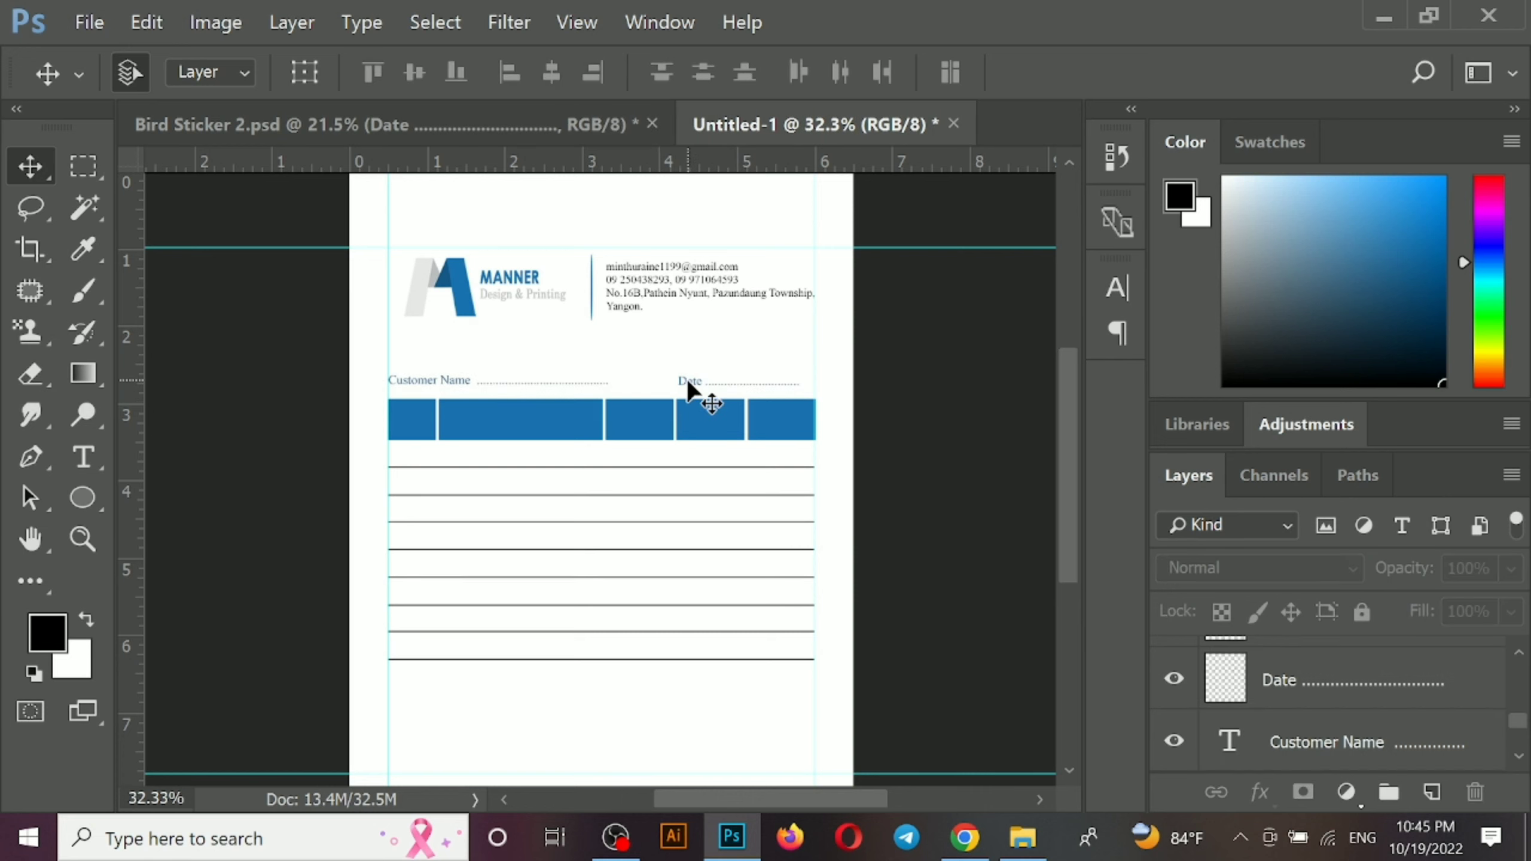
Nudge the Date line to the right until its dots end at the right margin guide
left_click(692, 382)
key("shift+Right")
key("shift+Right")
key("shift+Right")
key("shift+Right")
key("shift+Right")
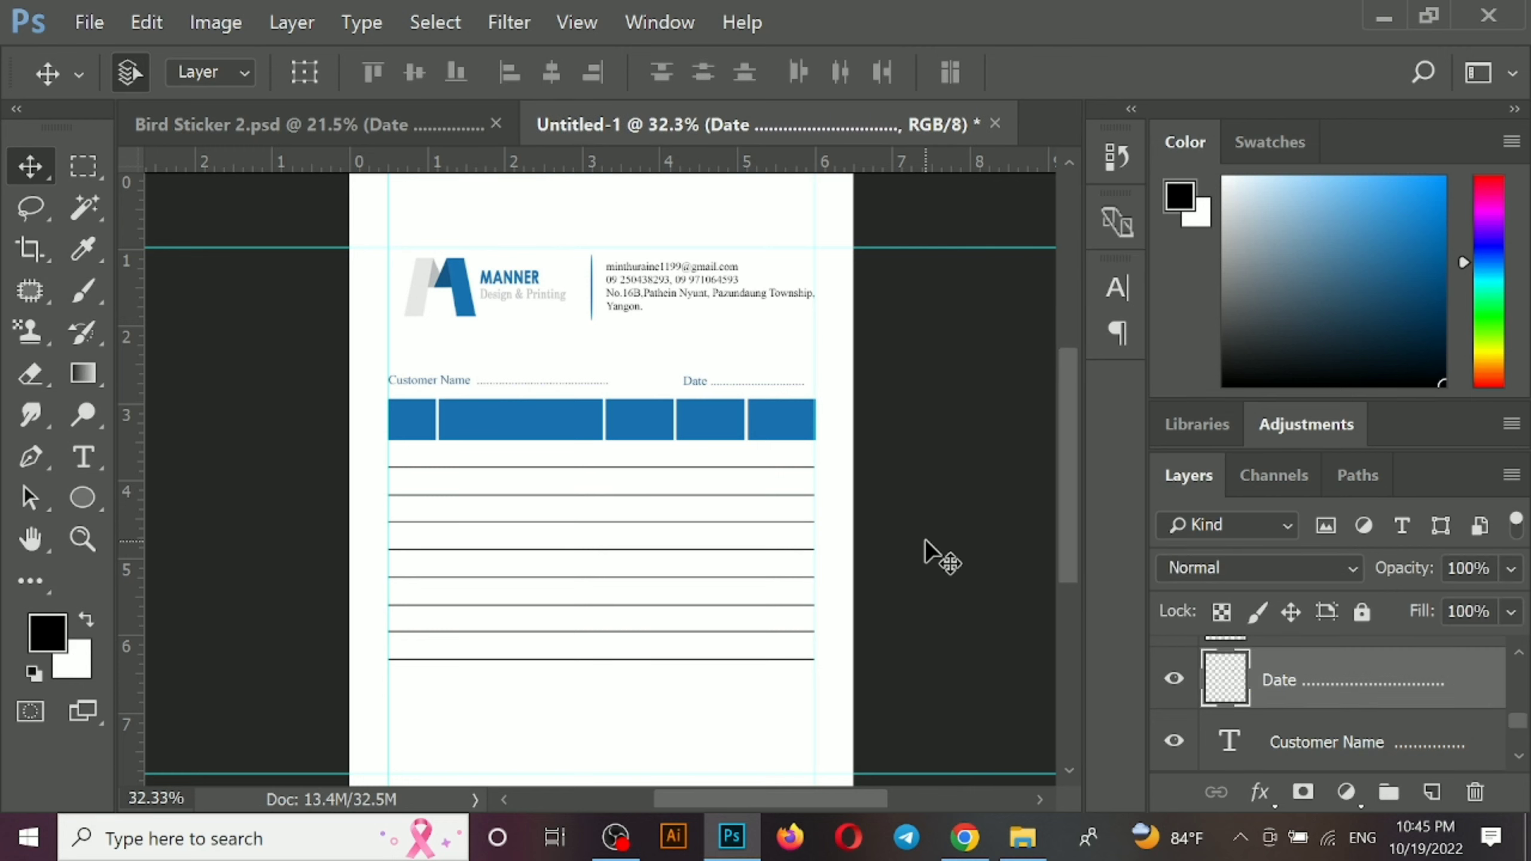
scroll(643, 503, "down", 1)
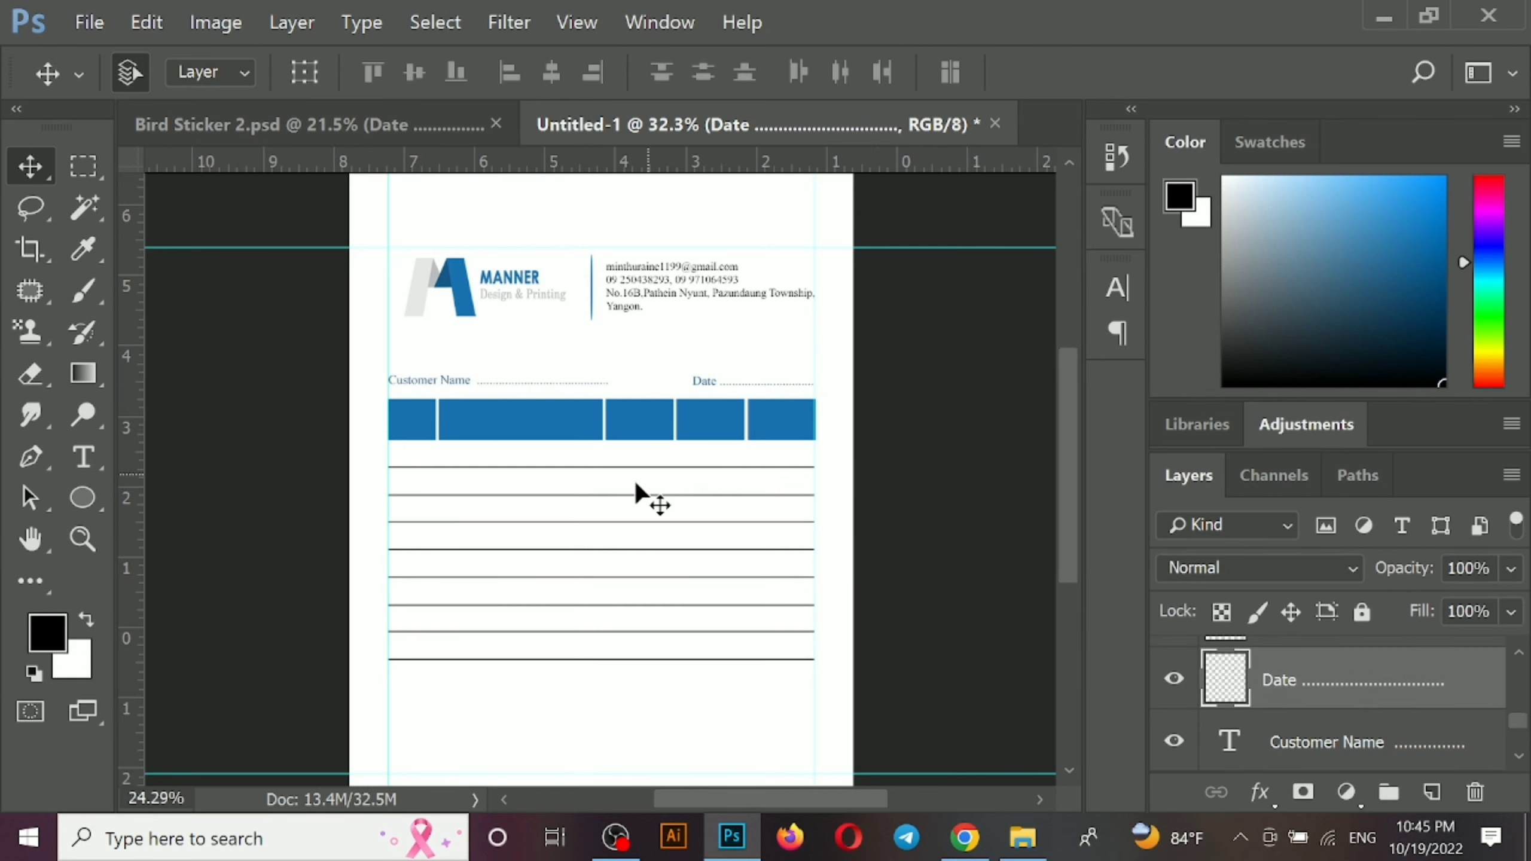
Compare the lower part of the new table with the finished table in Bird Sticker 2
scroll(580, 572, "up", 2)
left_click_drag(581, 572, 573, 367)
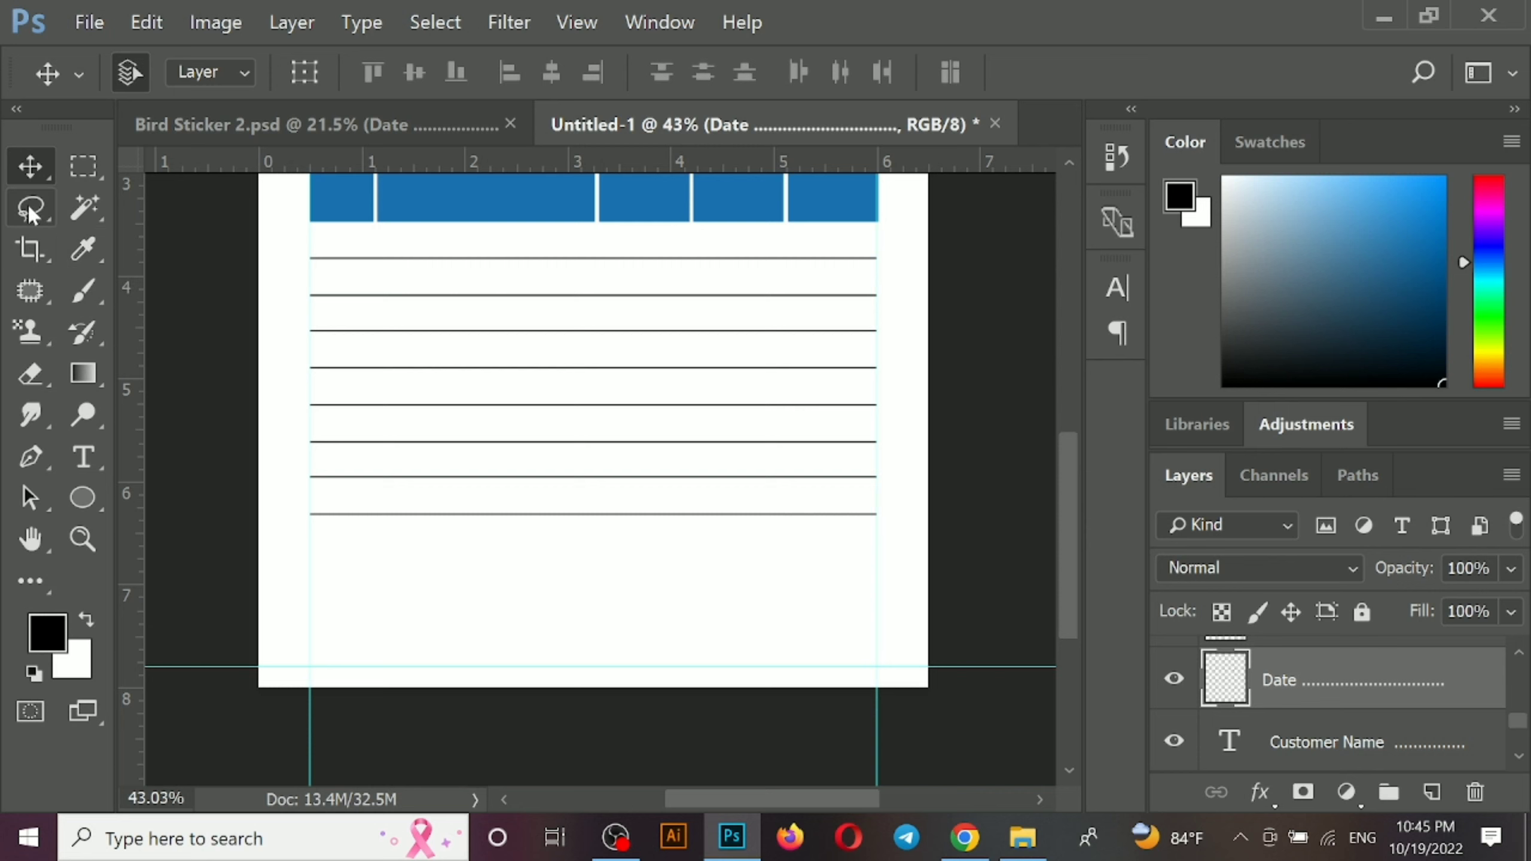
key("m")
left_click(300, 134)
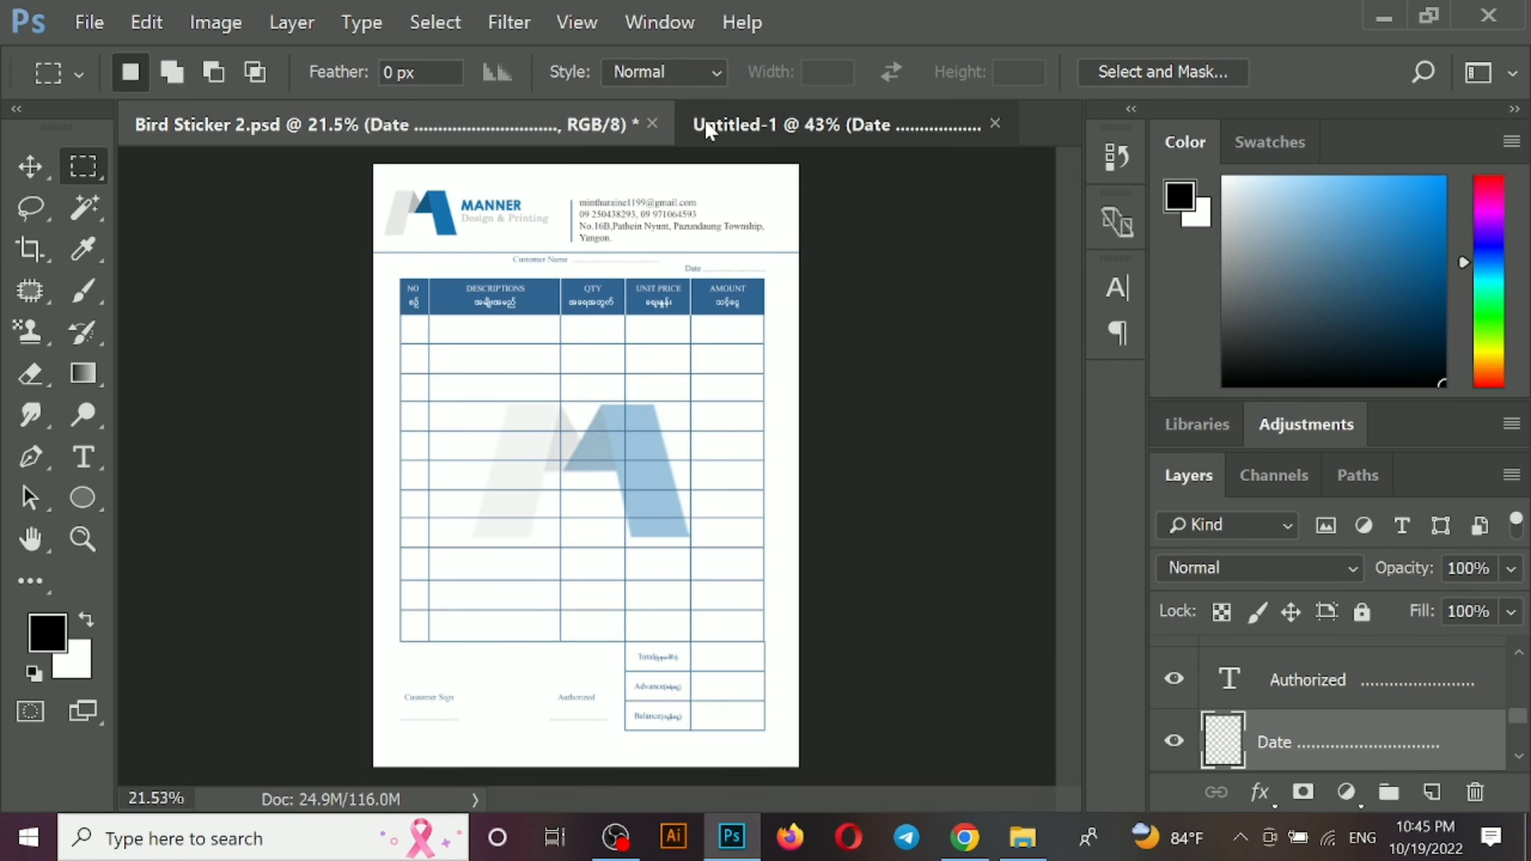
In Untitled-1, select a rectangle around the row lines between the margin guides, stroke its outline in black and clear the selection
left_click(708, 129)
left_click_drag(310, 259, 877, 603)
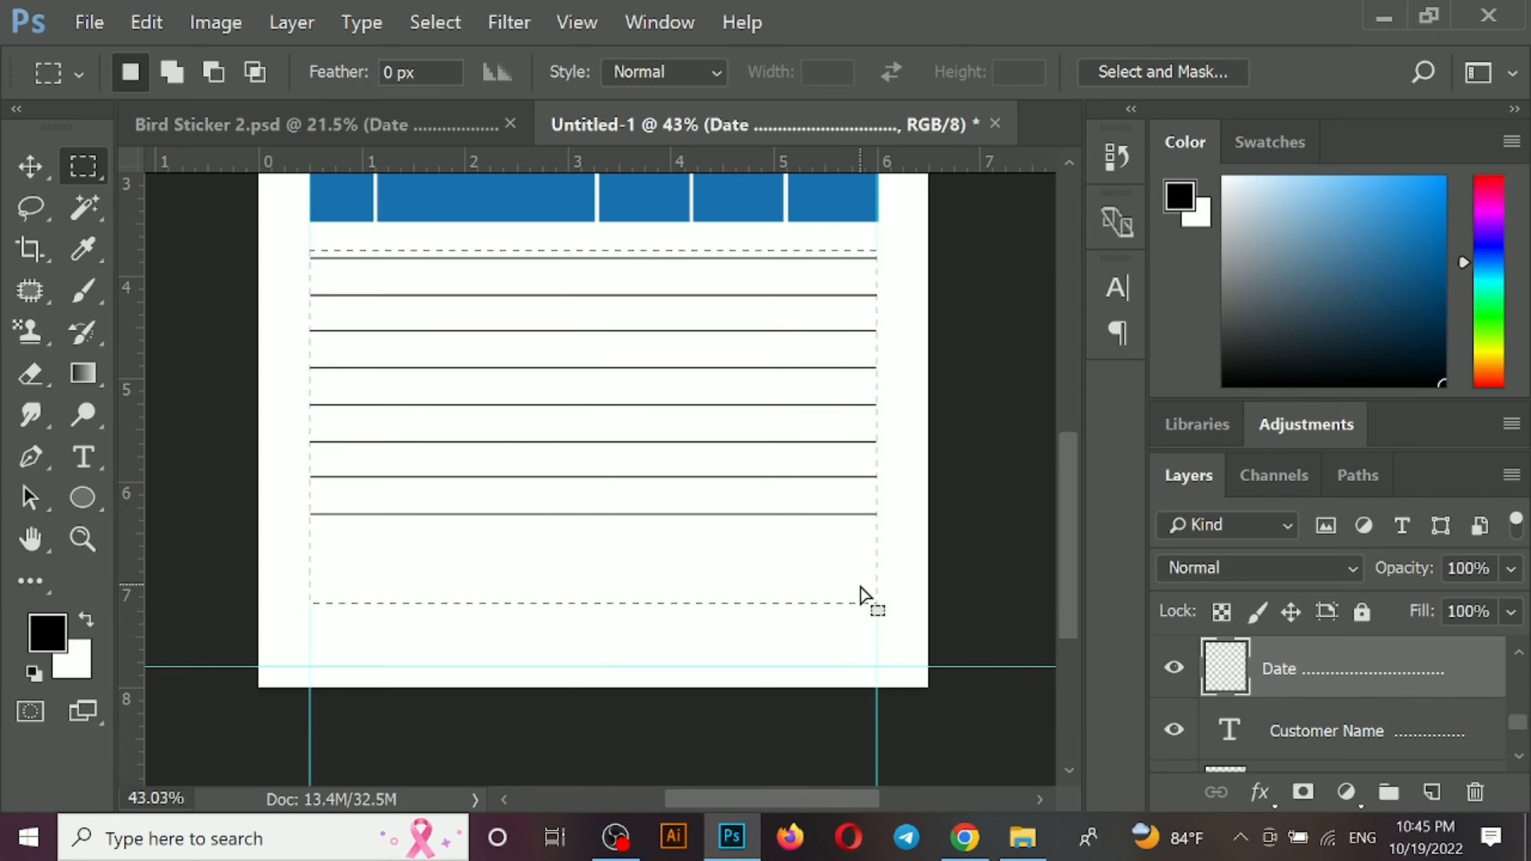
key("ctrl+shift+alt+n")
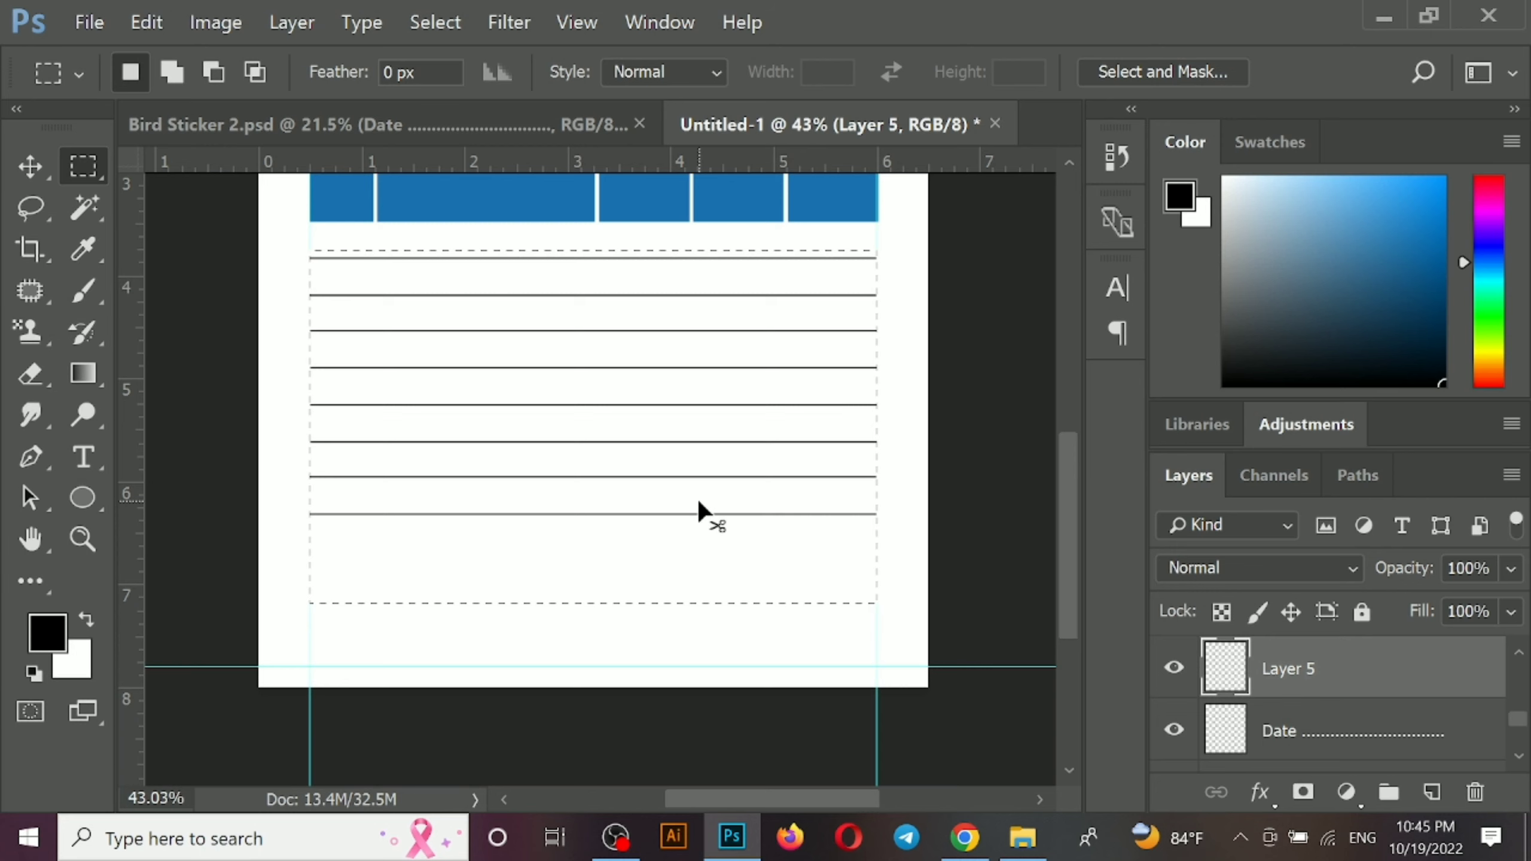
key("ctrl+z")
key("s")
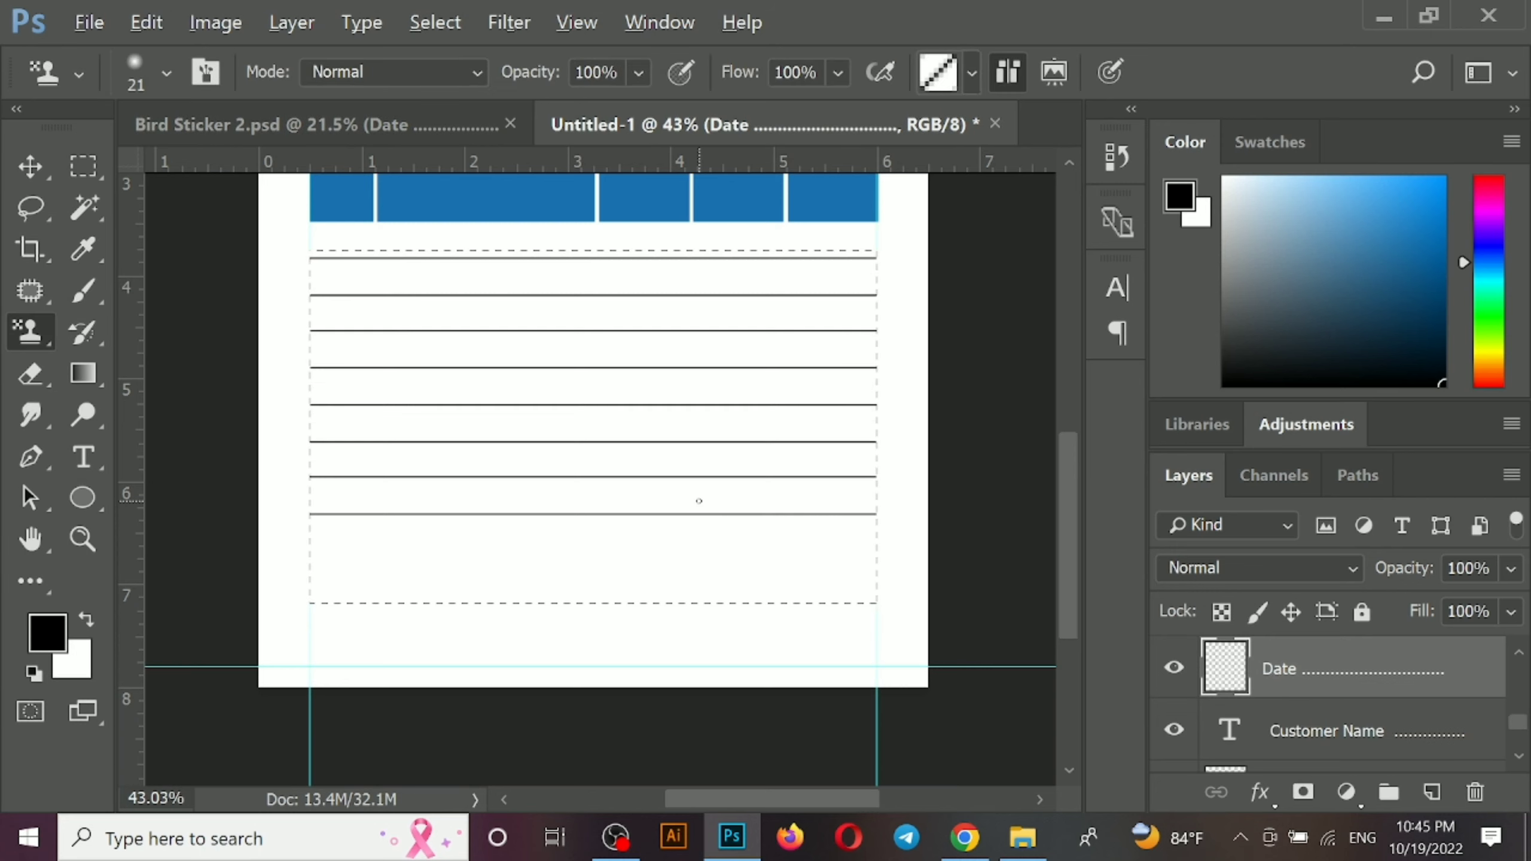
key("alt+e")
key("s")
key("Return")
scroll(653, 480, "down", 1)
key("ctrl+d")
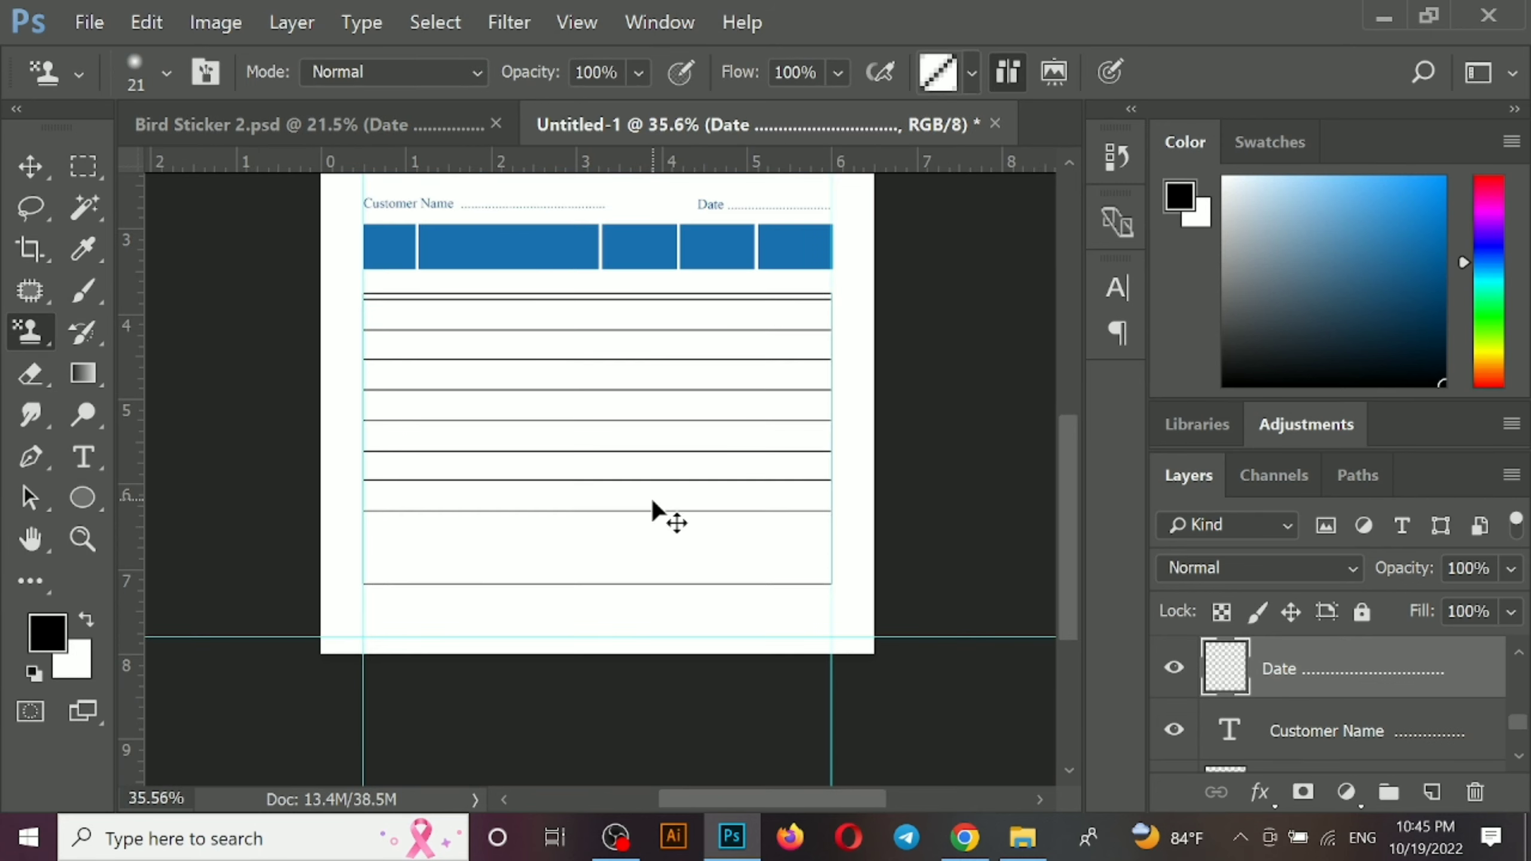
Select and delete the extra outline edge just above the first row line
key("m")
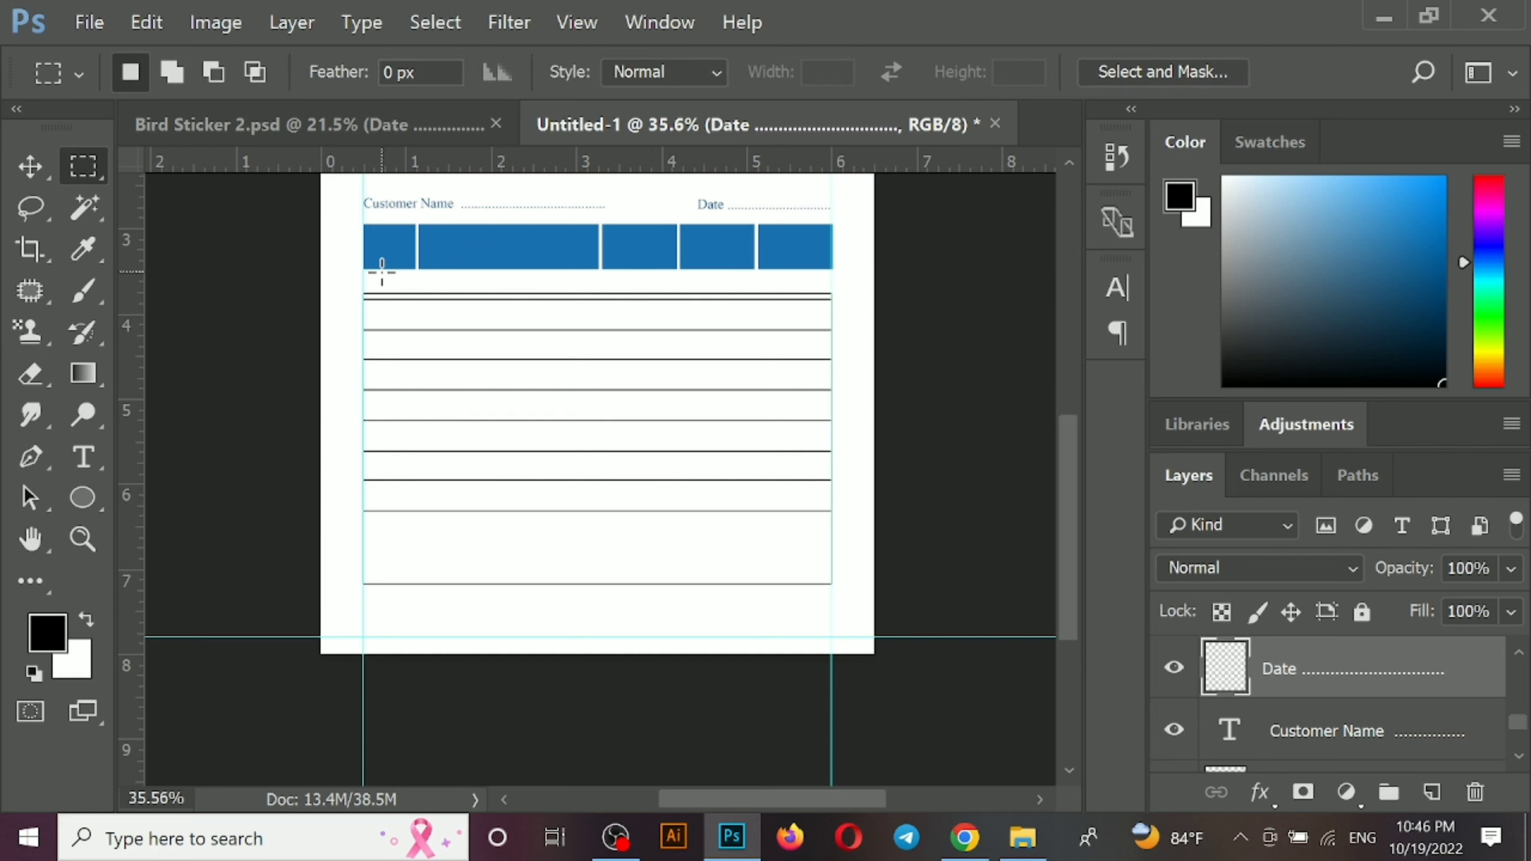
left_click_drag(323, 261, 950, 301)
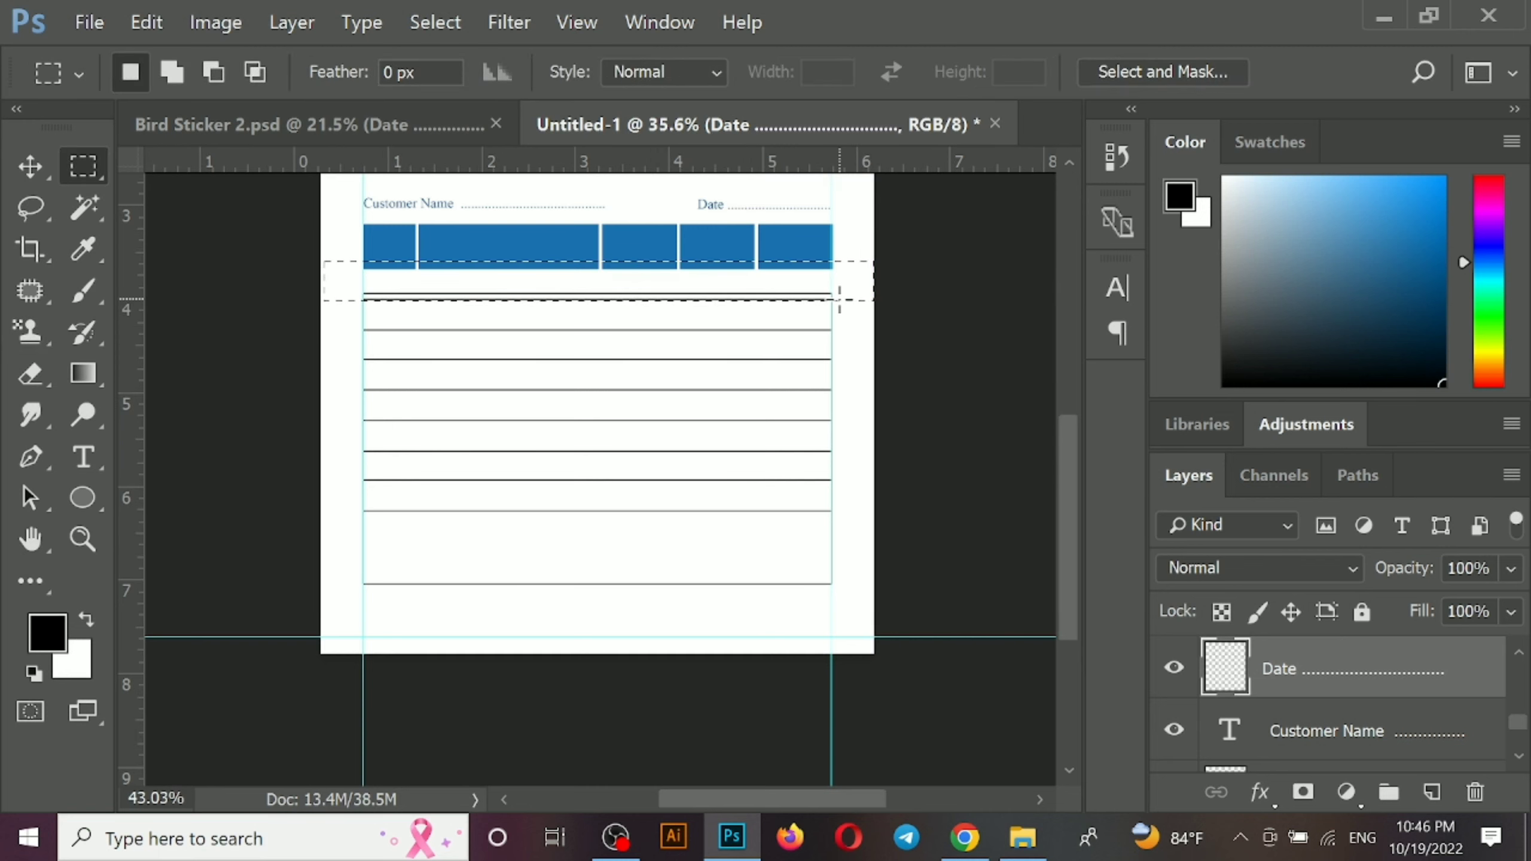
scroll(839, 296, "up", 2)
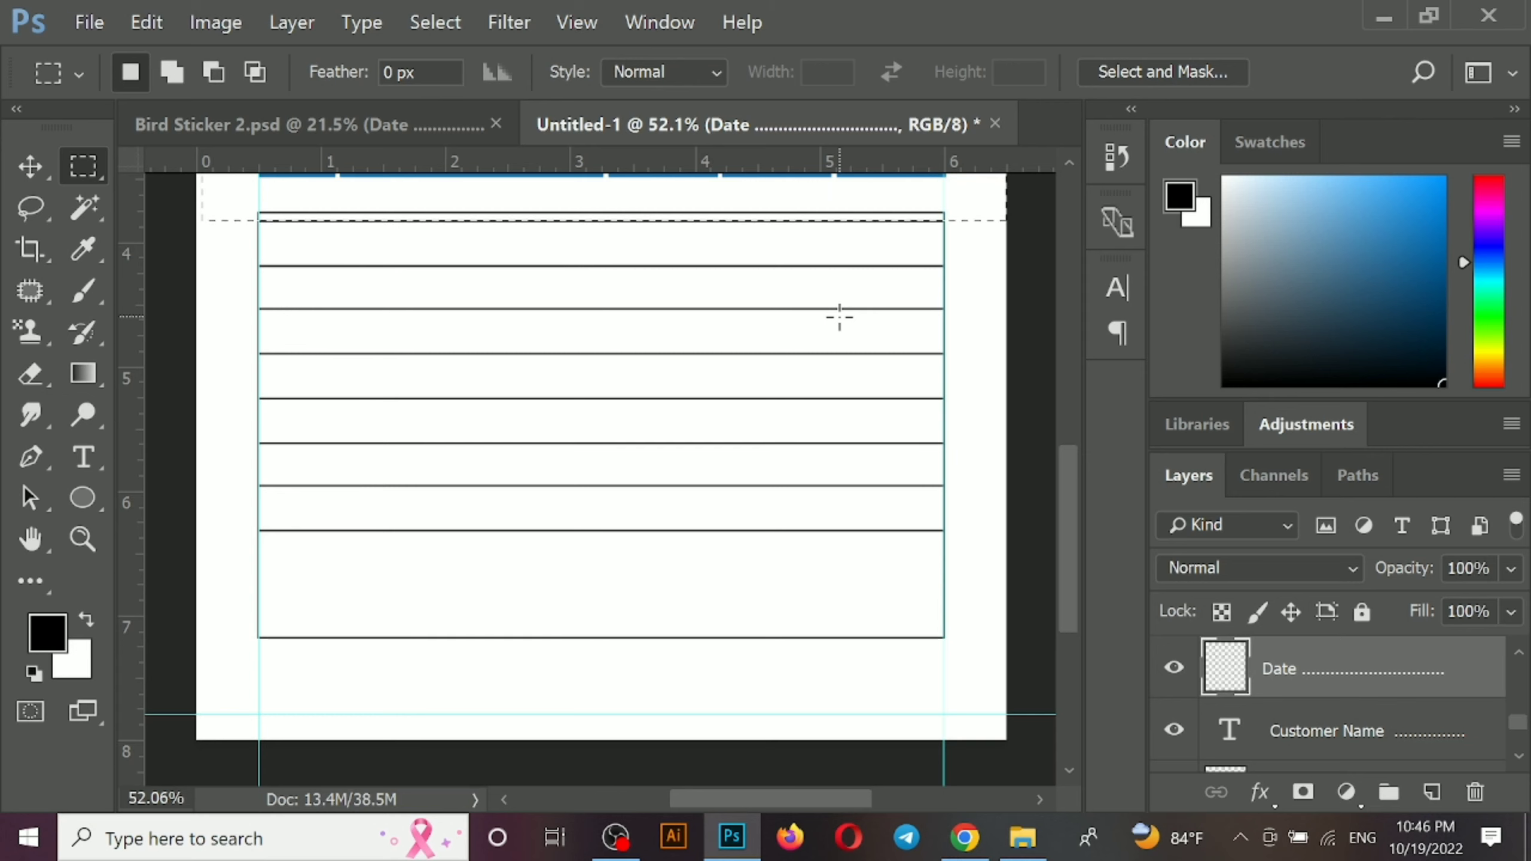
Select the outline's lower edge below the last row line, remove it and clear the selection
left_click_drag(258, 552, 979, 684)
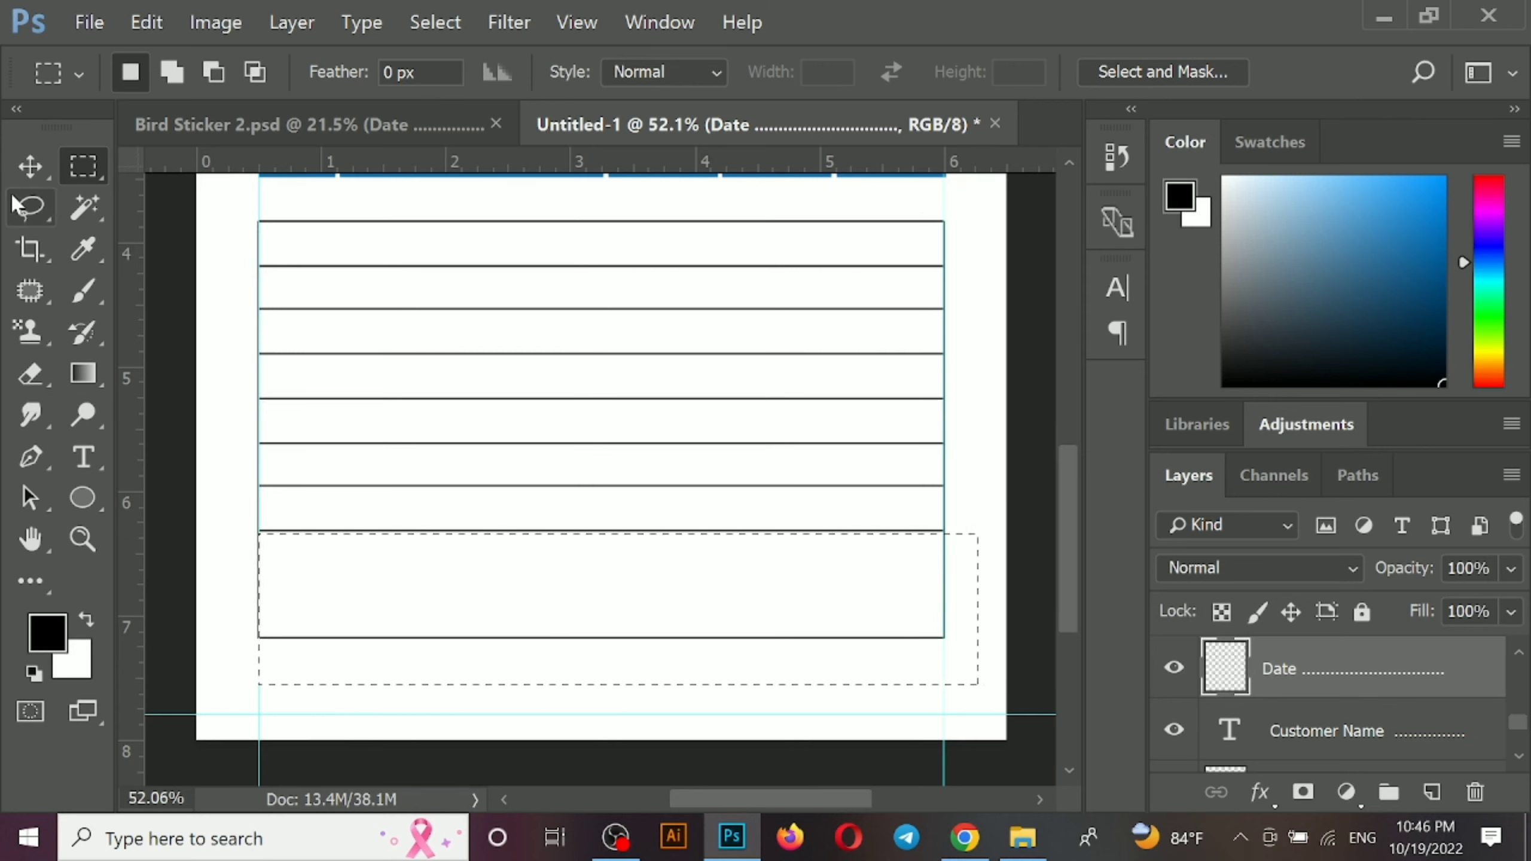
left_click(30, 166)
key("Up")
key("Up")
key("Up")
scroll(920, 570, "up", 1)
scroll(921, 572, "up", 2)
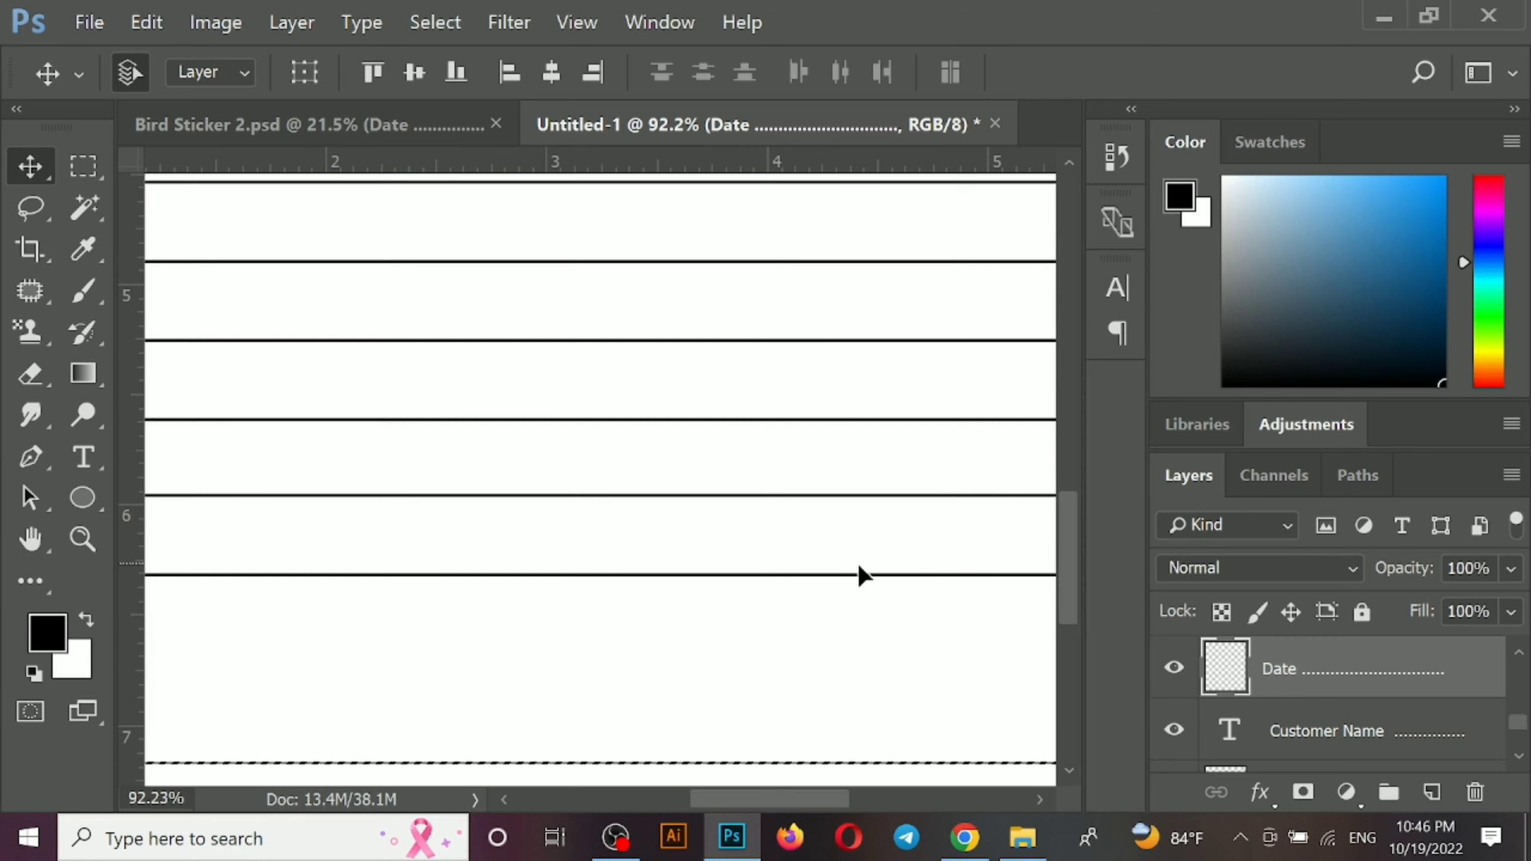
scroll(817, 594, "down", 3)
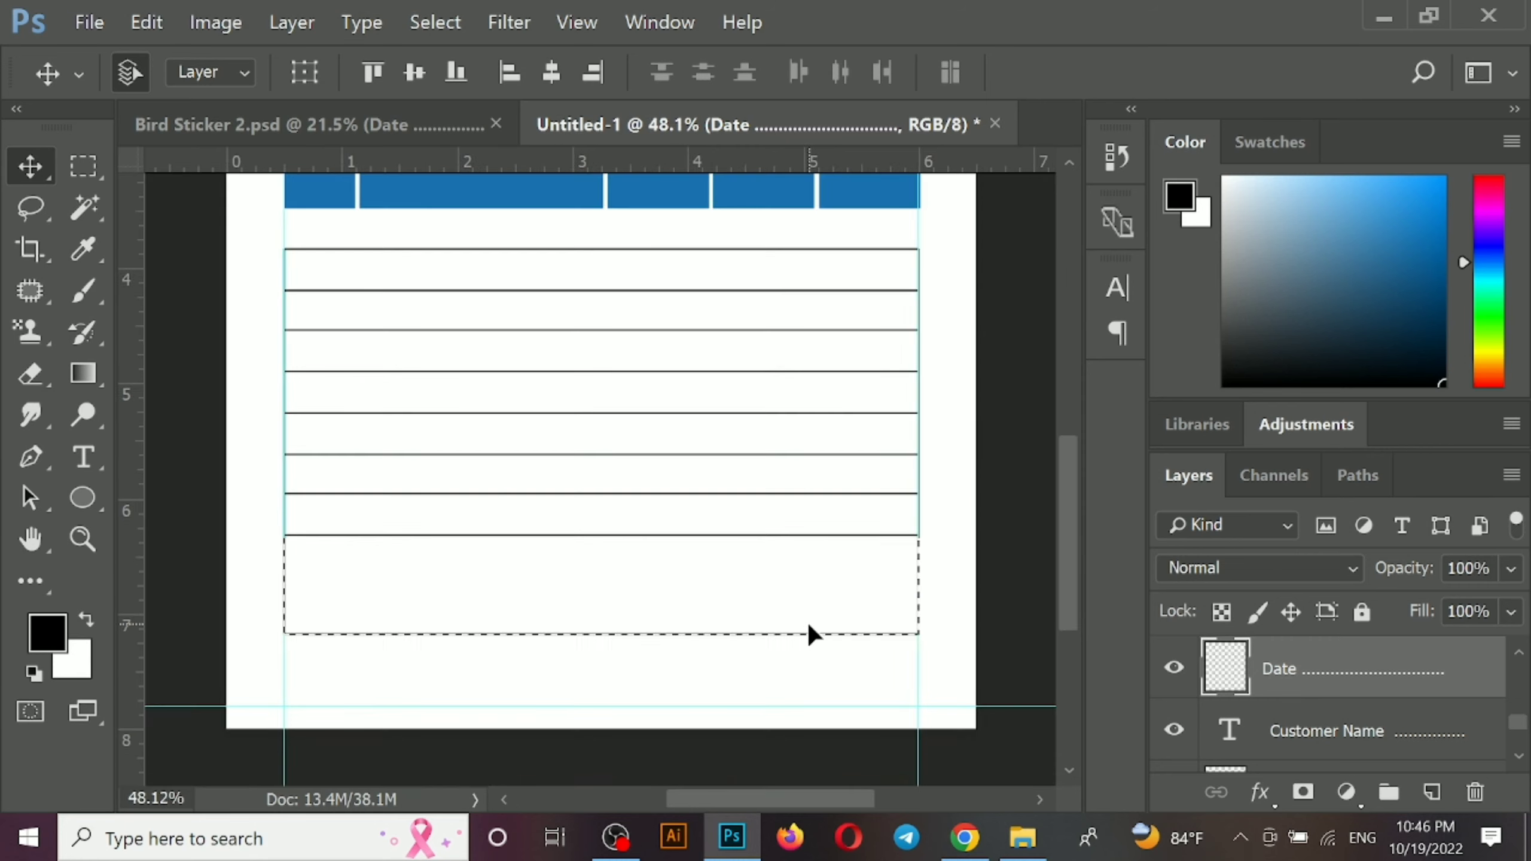
key("ctrl+d")
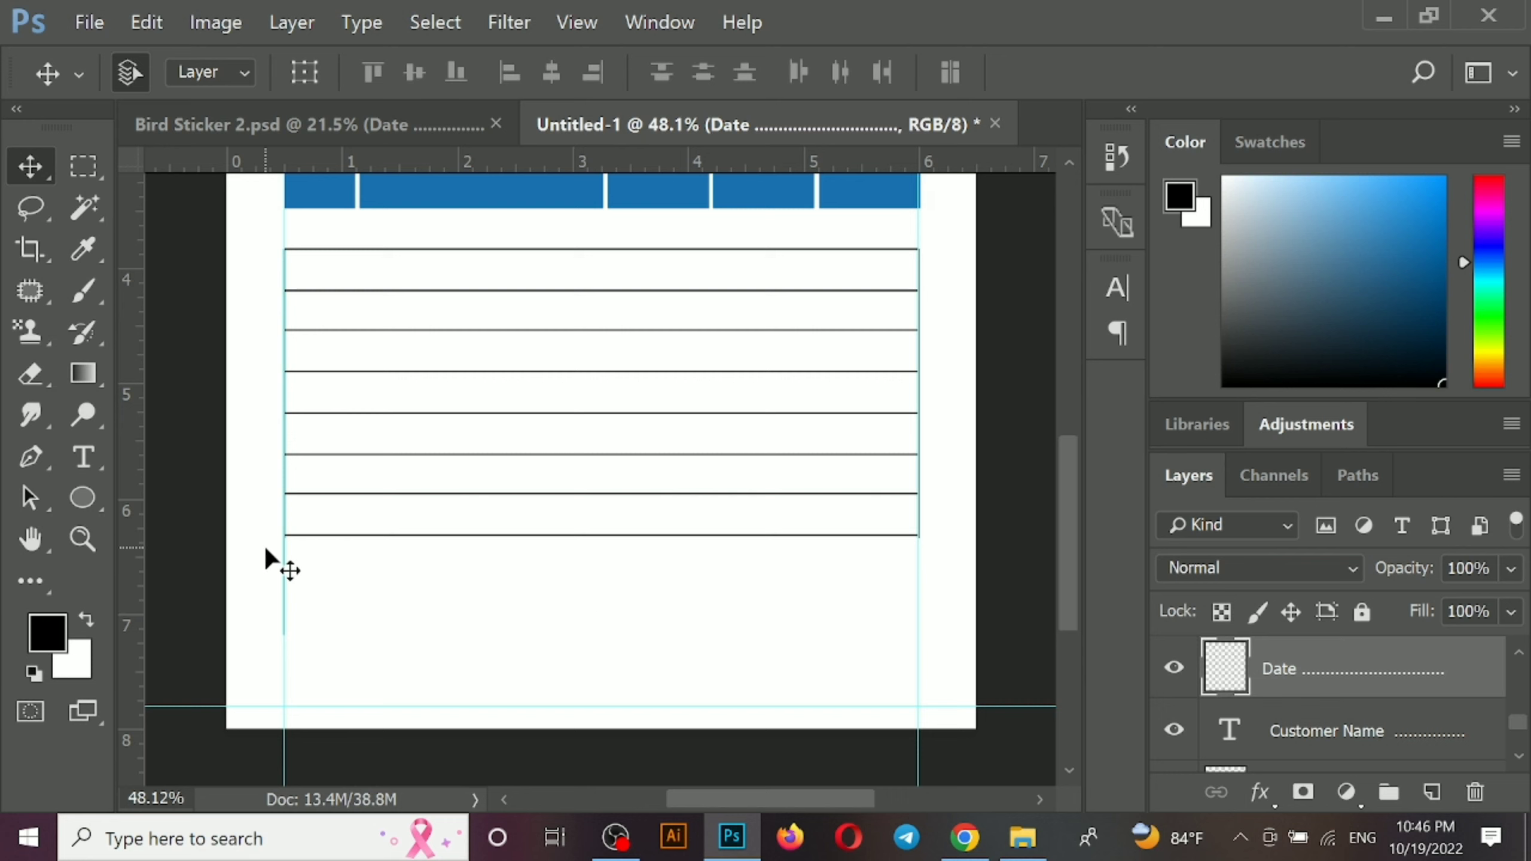
Select and delete the leftover piece of left border below the last row line
key("m")
left_click_drag(260, 546, 933, 684)
scroll(882, 637, "up", 2)
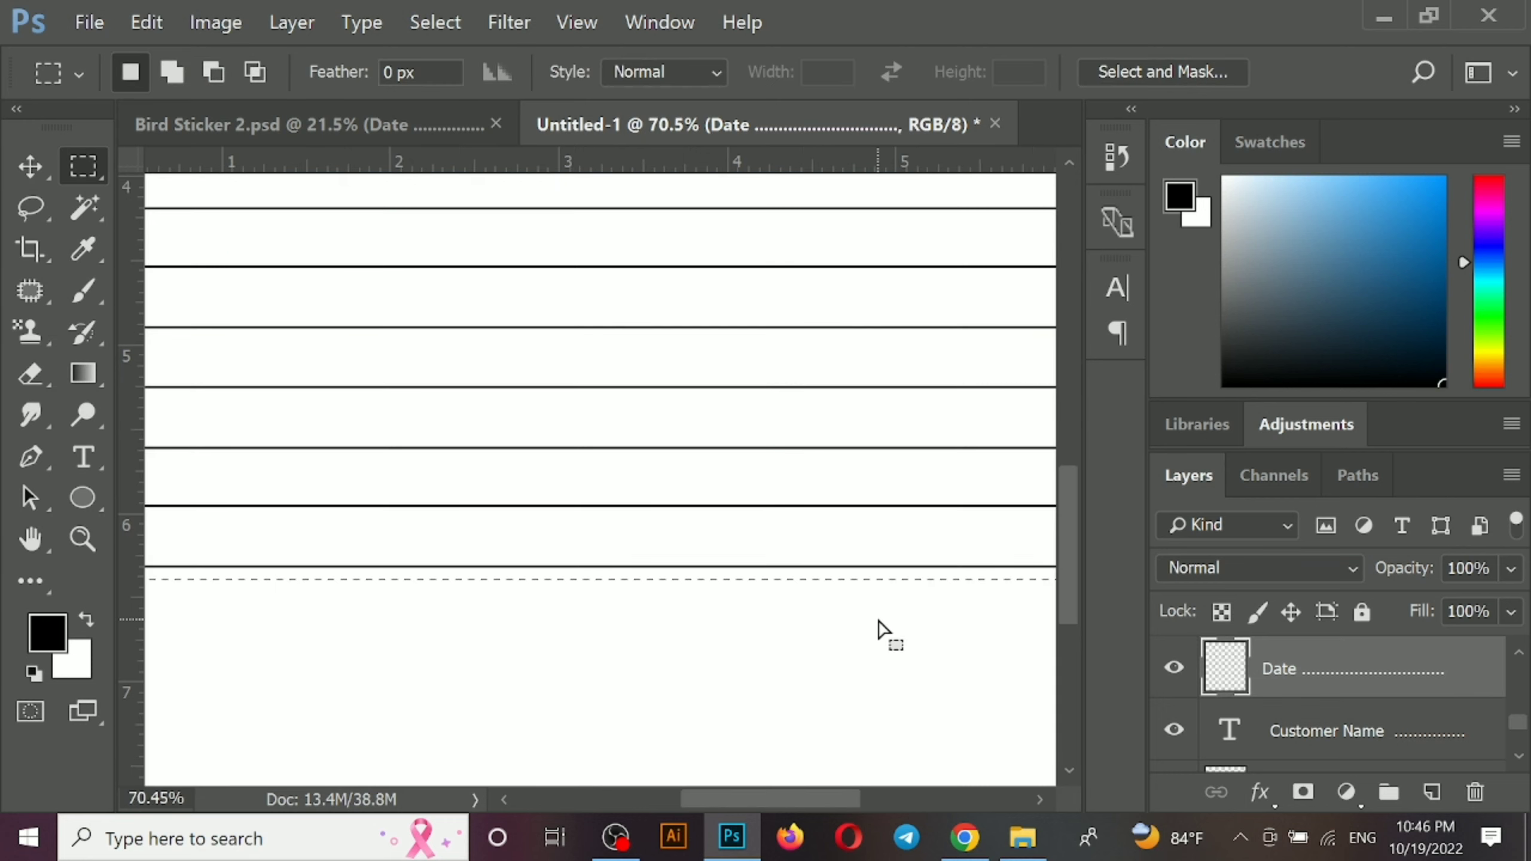
scroll(778, 617, "down", 1)
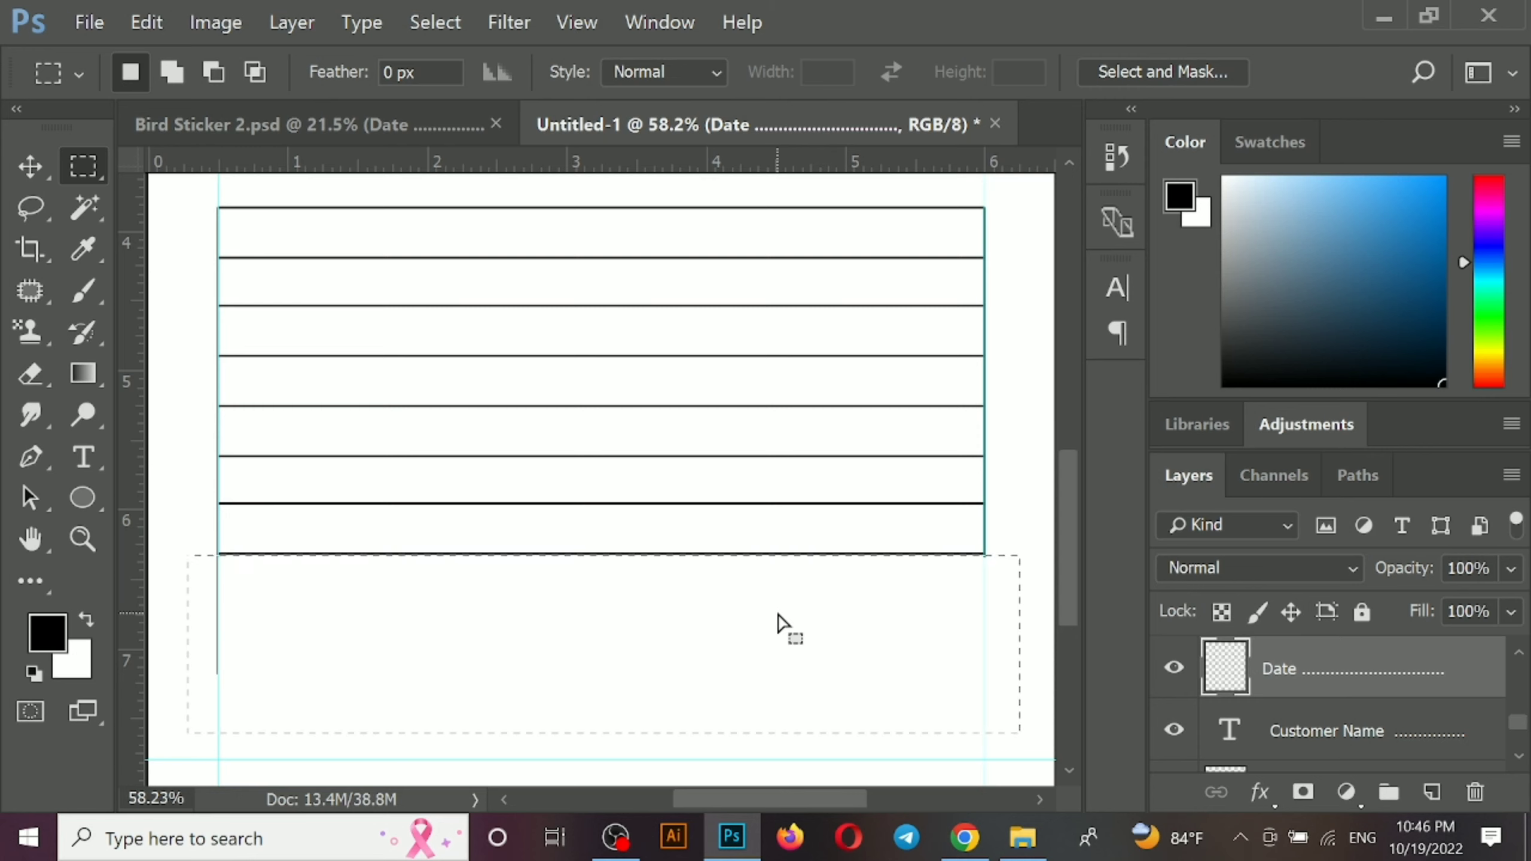
left_click(777, 610)
scroll(777, 610, "down", 2)
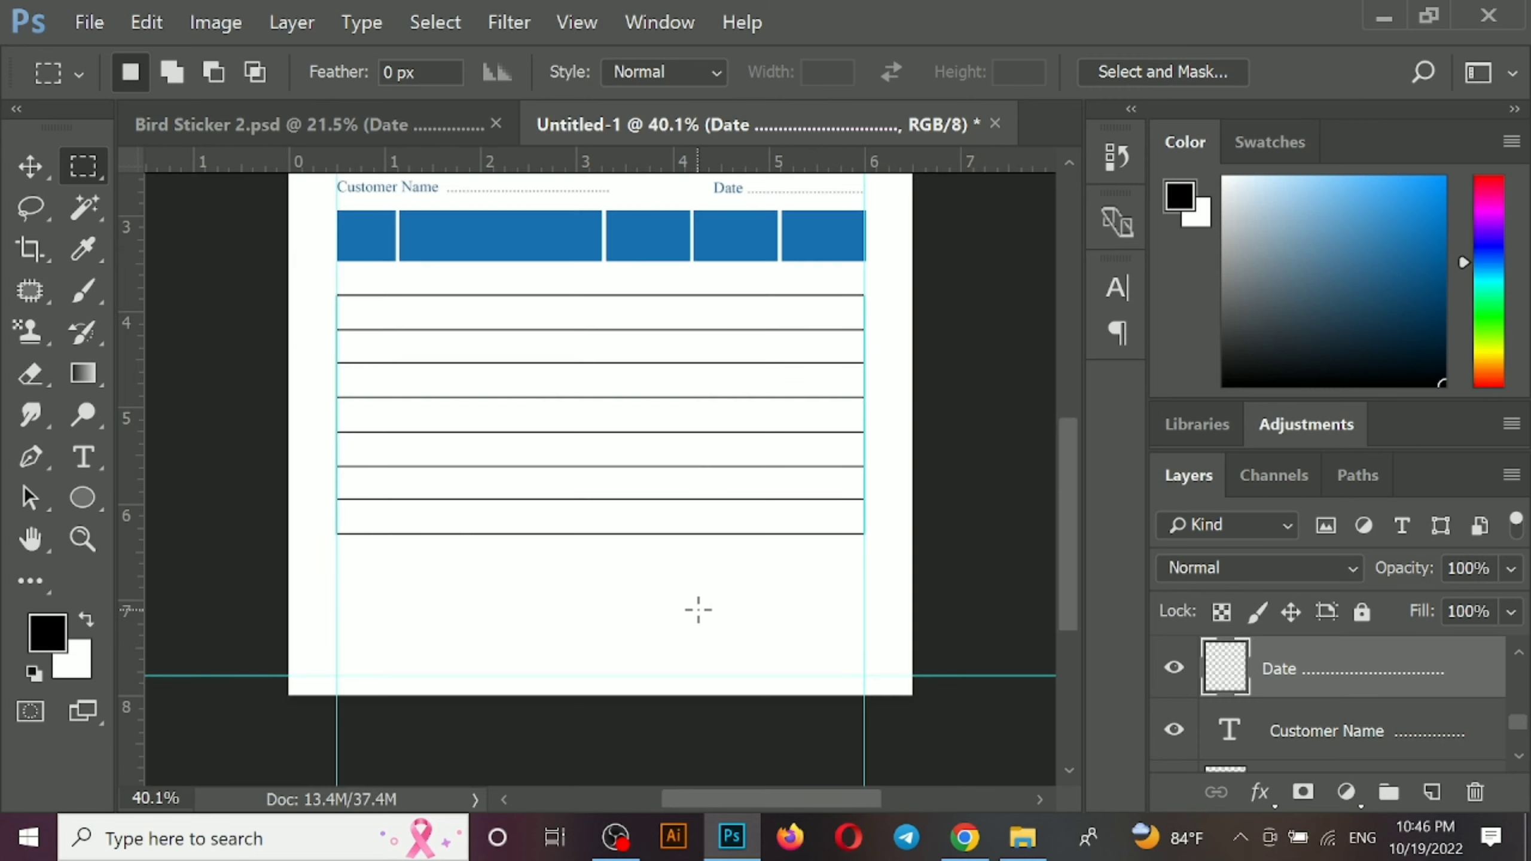
Put a vertical line on its own new layer along the table's left border, spanning from first to last row line
key("v")
scroll(663, 613, "down", 1)
key("ctrl+Tab")
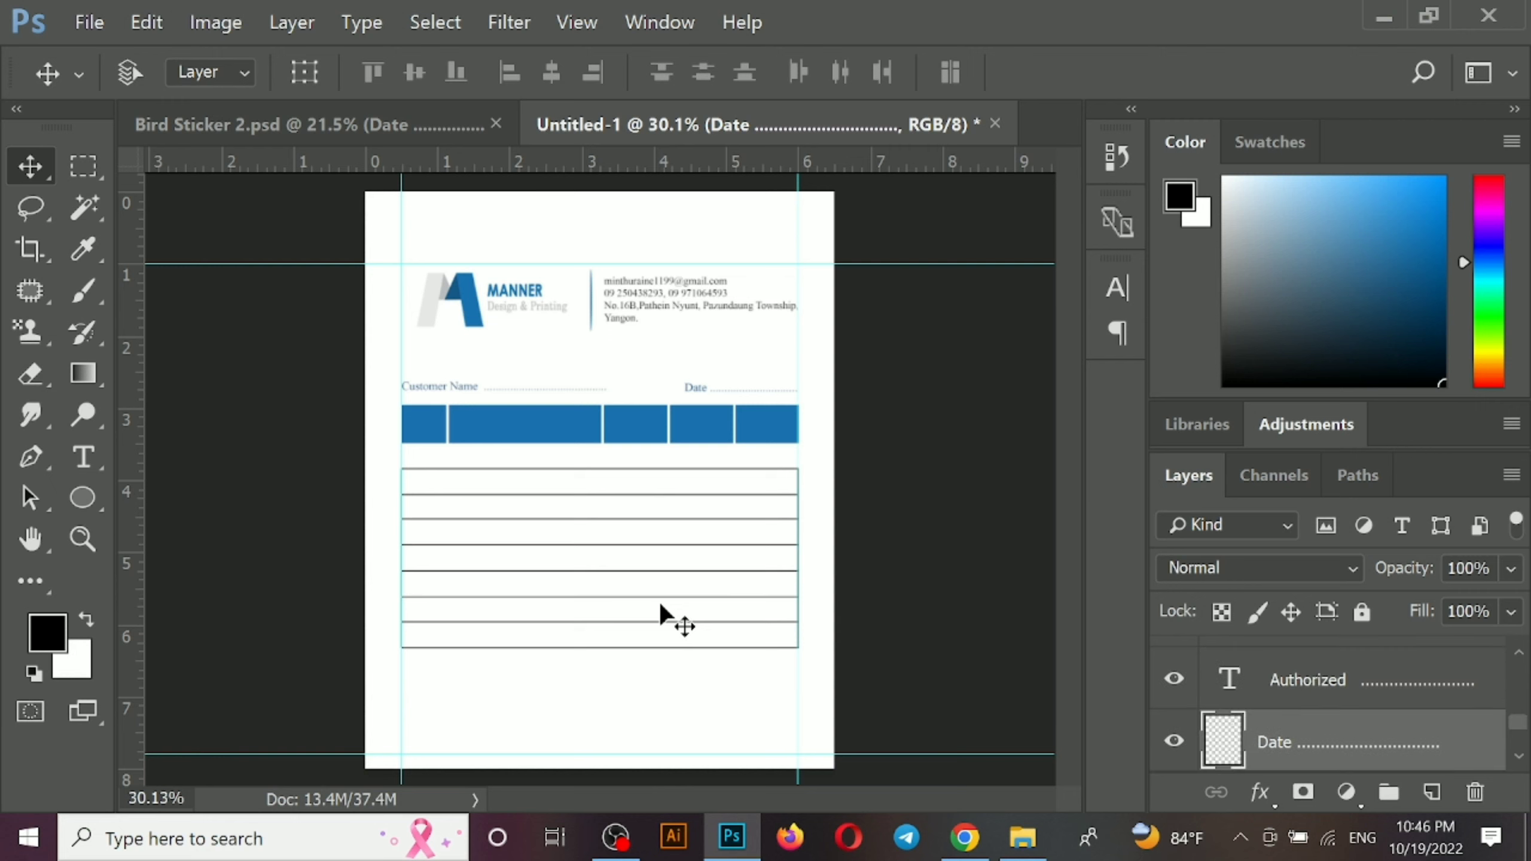
key("ctrl+Tab")
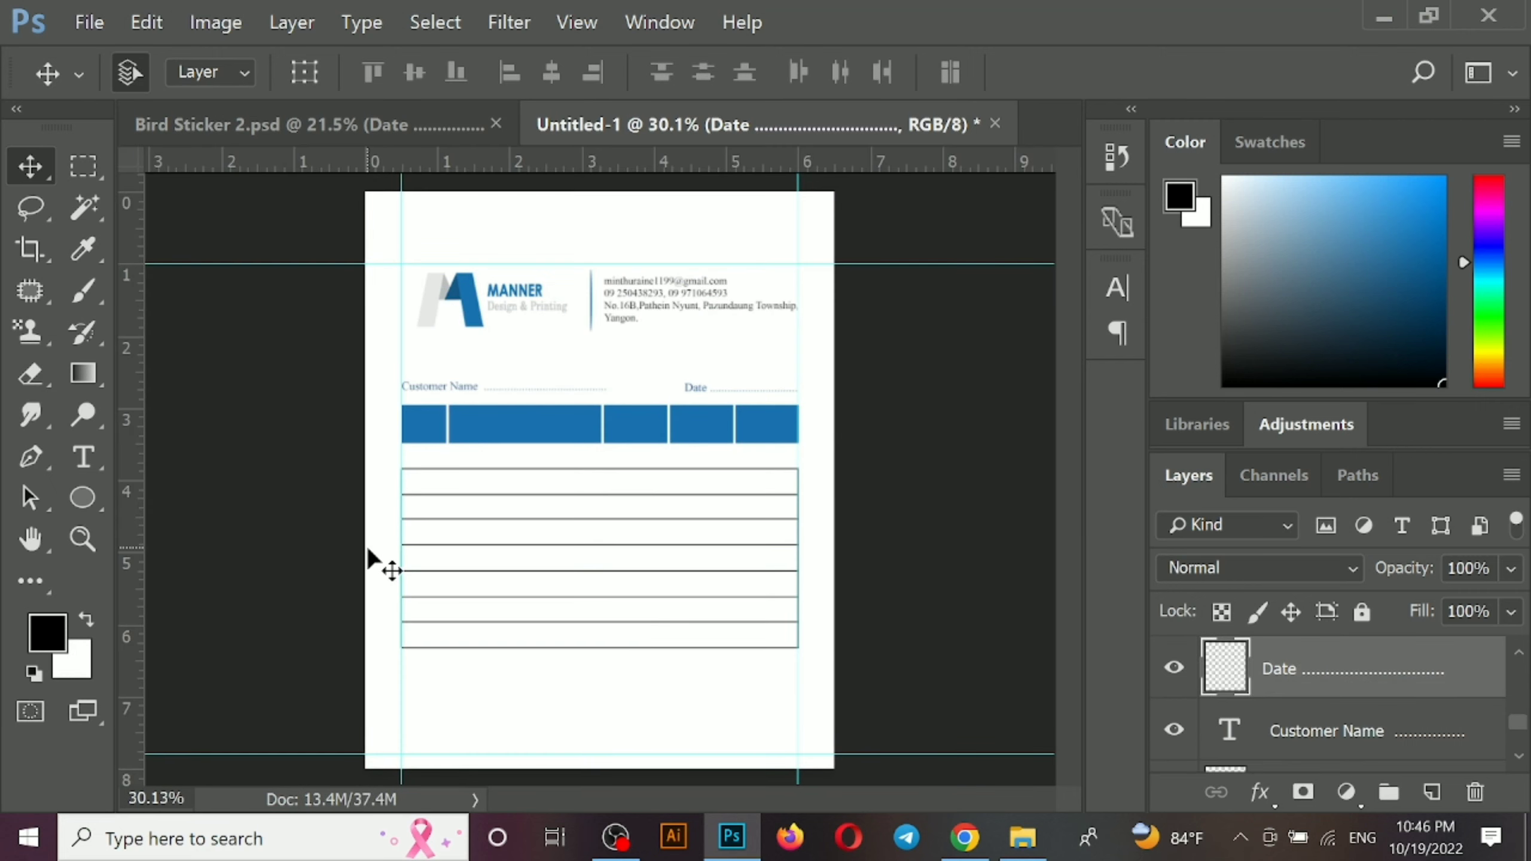
left_click(285, 512)
scroll(284, 511, "up", 5)
scroll(284, 511, "up", 4)
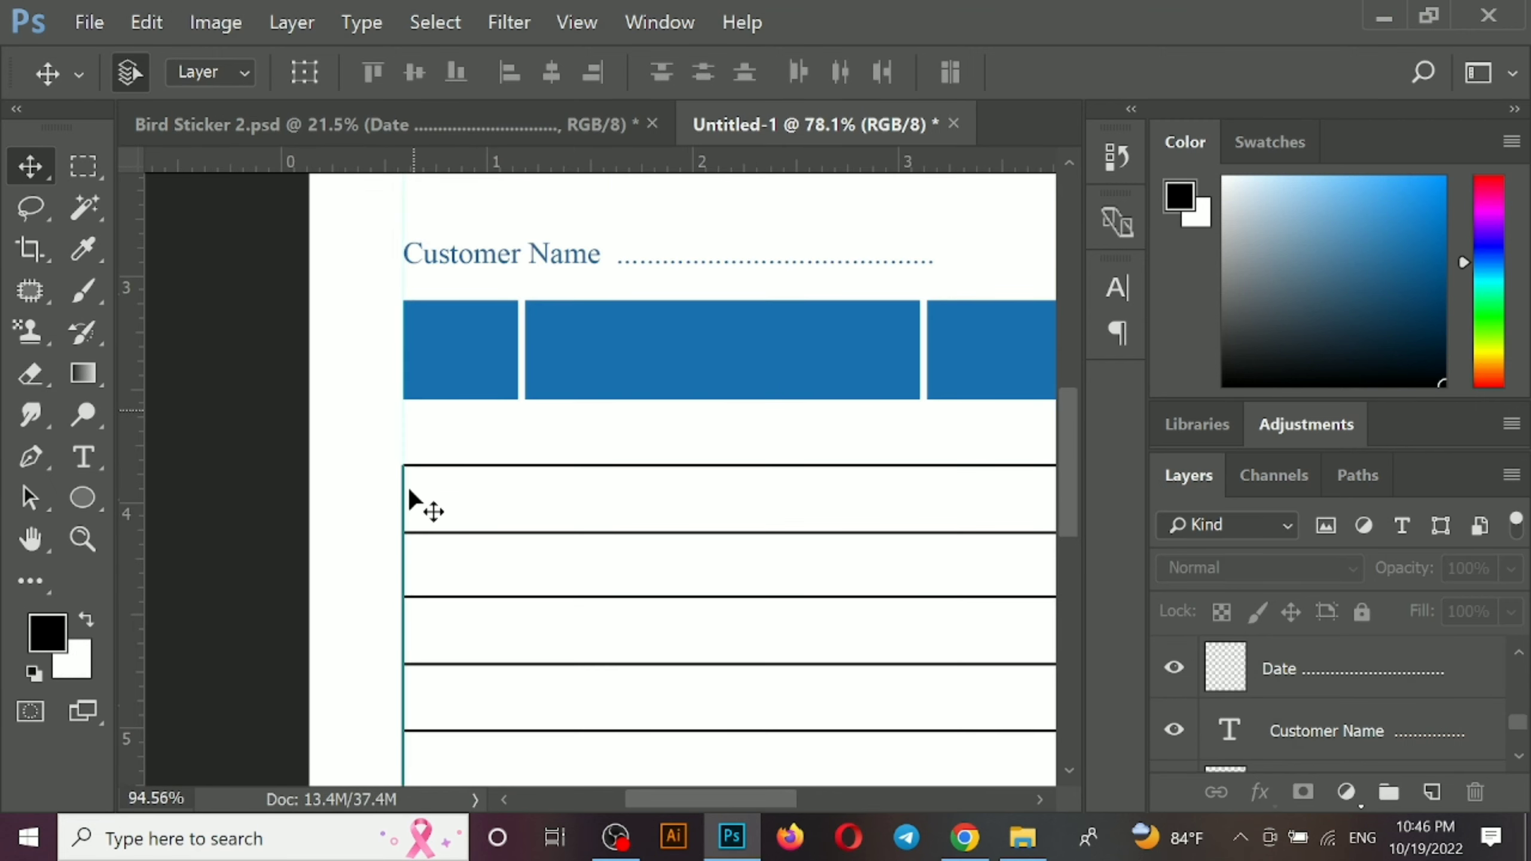
scroll(409, 499, "up", 4)
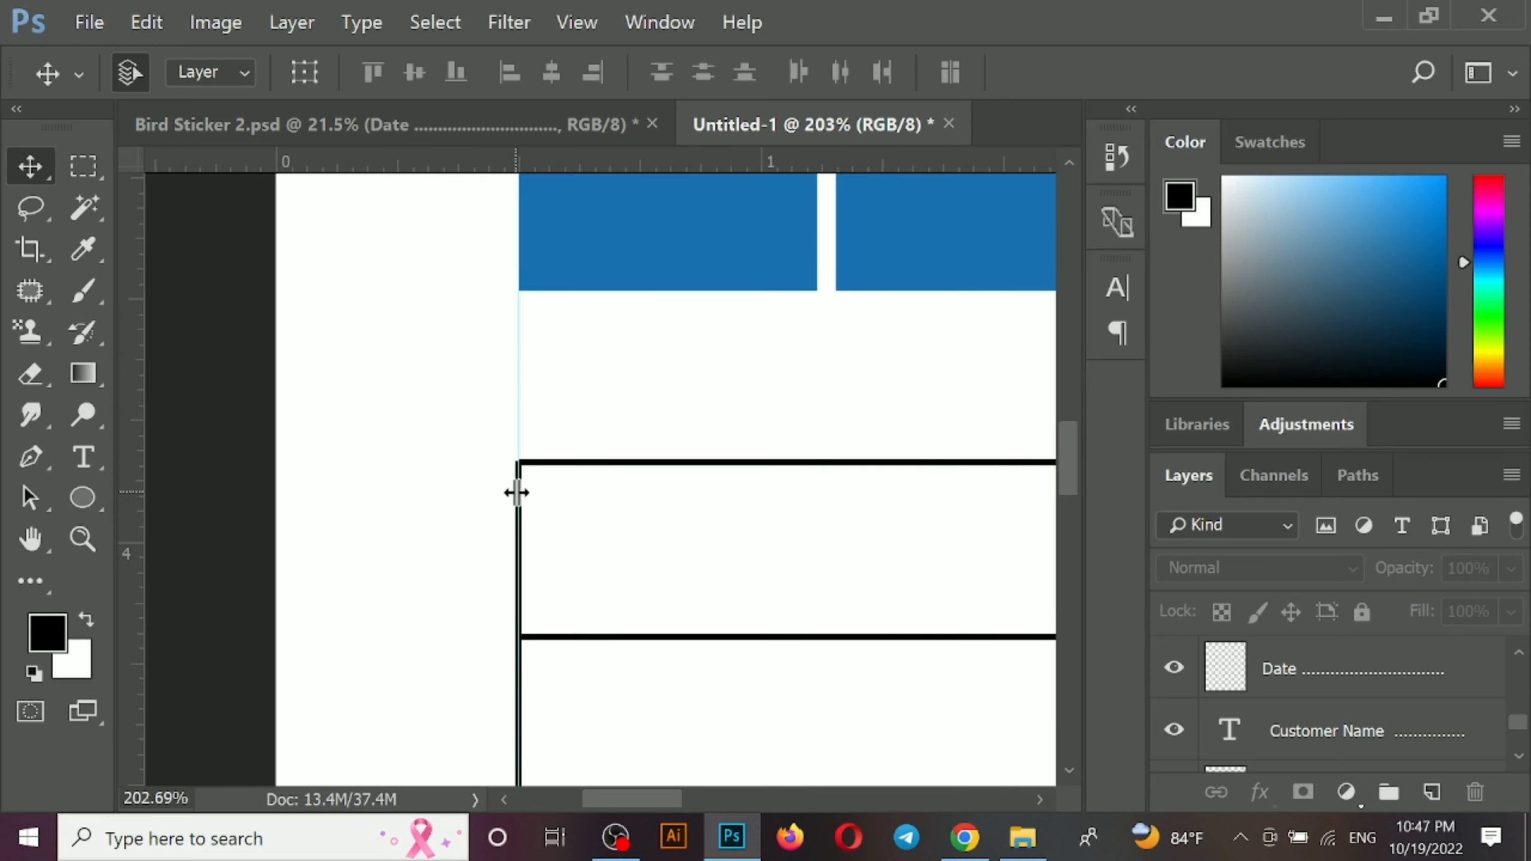
scroll(602, 471, "down", 3)
left_click_drag(607, 754, 517, 274)
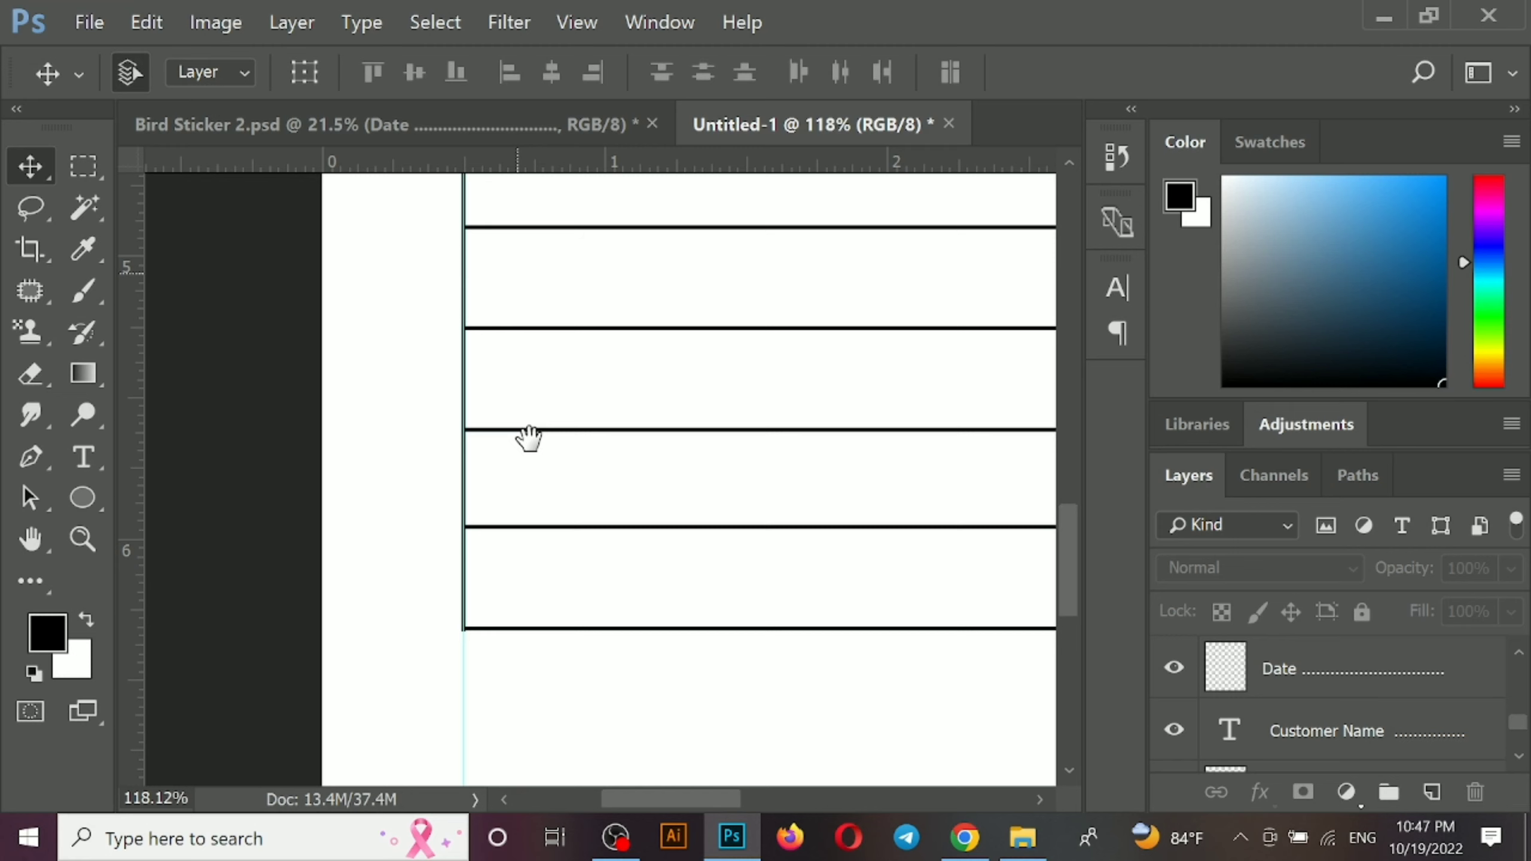
scroll(529, 439, "up", 3)
left_click(403, 582)
scroll(458, 606, "down", 4)
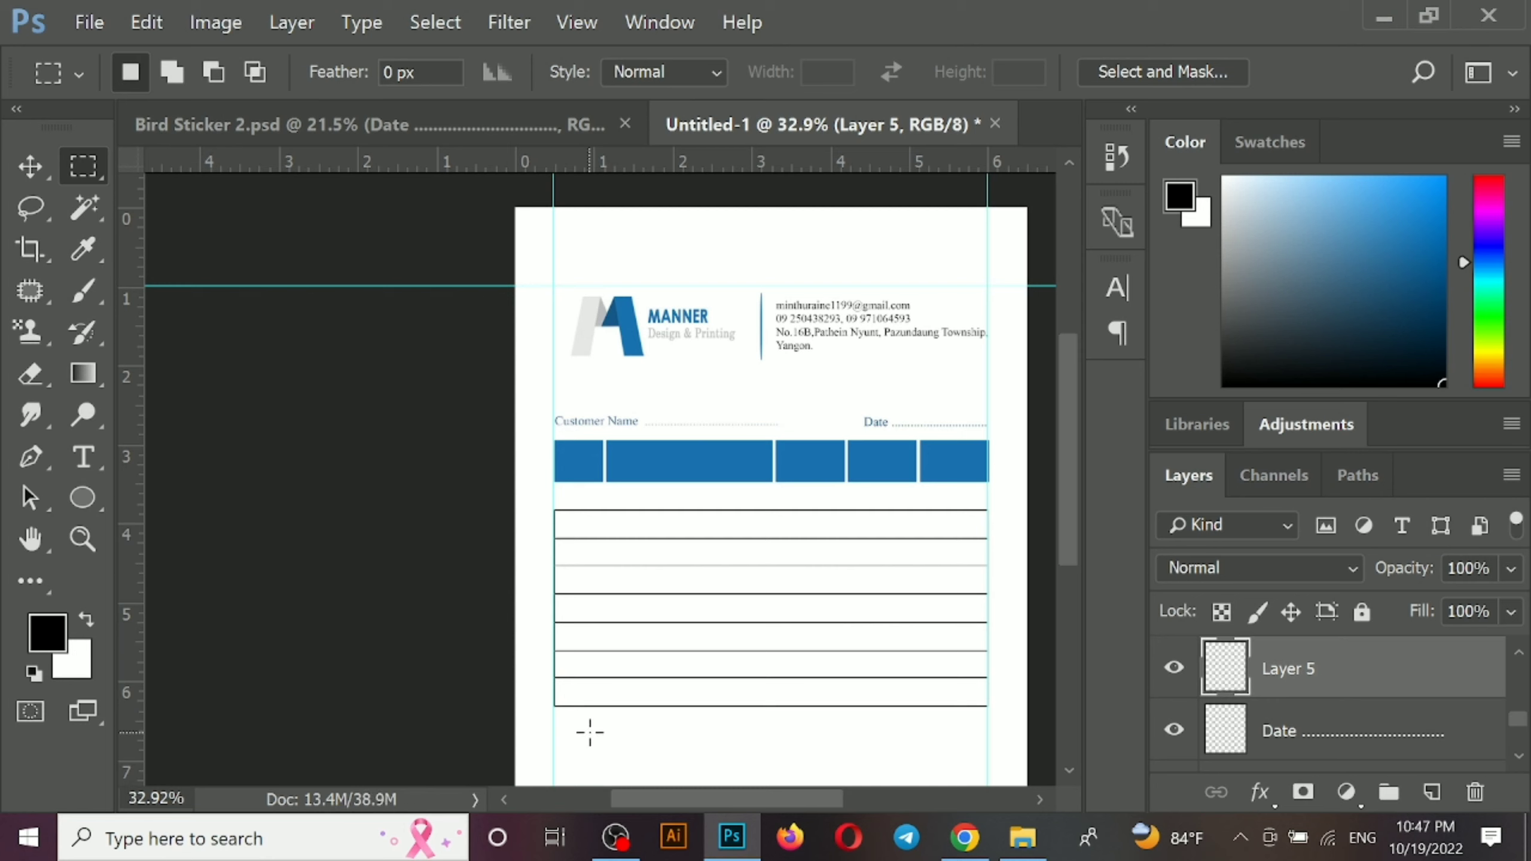
Shift the new vertical line horizontally into the table with Free Transform, past the first header cell, and apply the transform
key("ctrl+t")
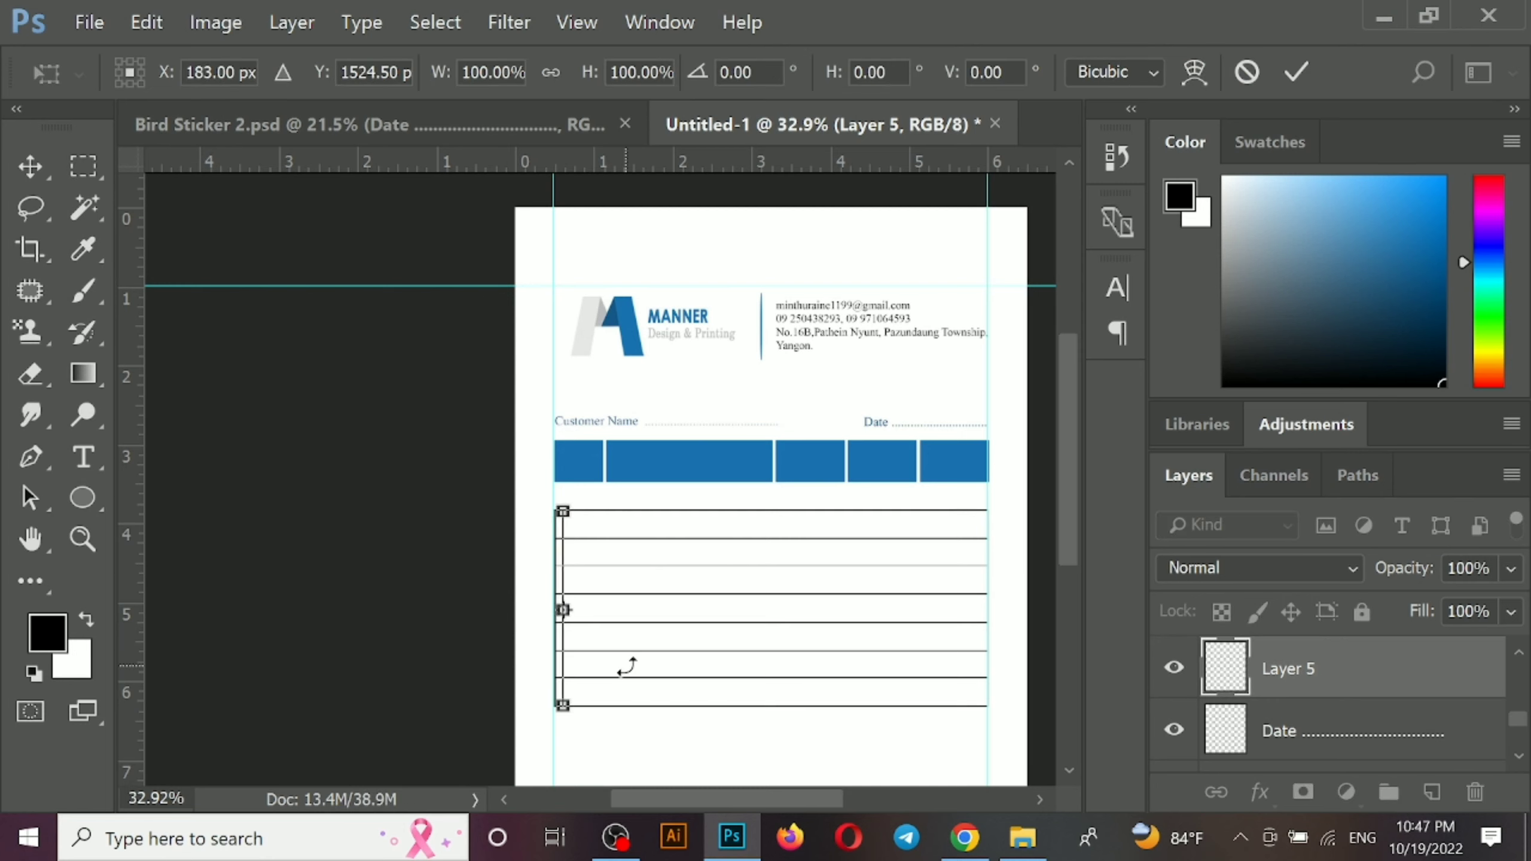
key("shift+Right")
key("shift+Right")
key("shift+Right")
key("shift+Right")
key("shift+Right")
key("shift+Right")
key("shift+Right")
key("shift+Right")
key("shift+Right")
key("shift+Right")
key("shift+Right")
key("shift+Right")
key("shift+Right")
key("shift+Right")
key("shift+Right")
key("shift+Right")
key("shift+Right")
key("shift+Right")
key("shift+Right")
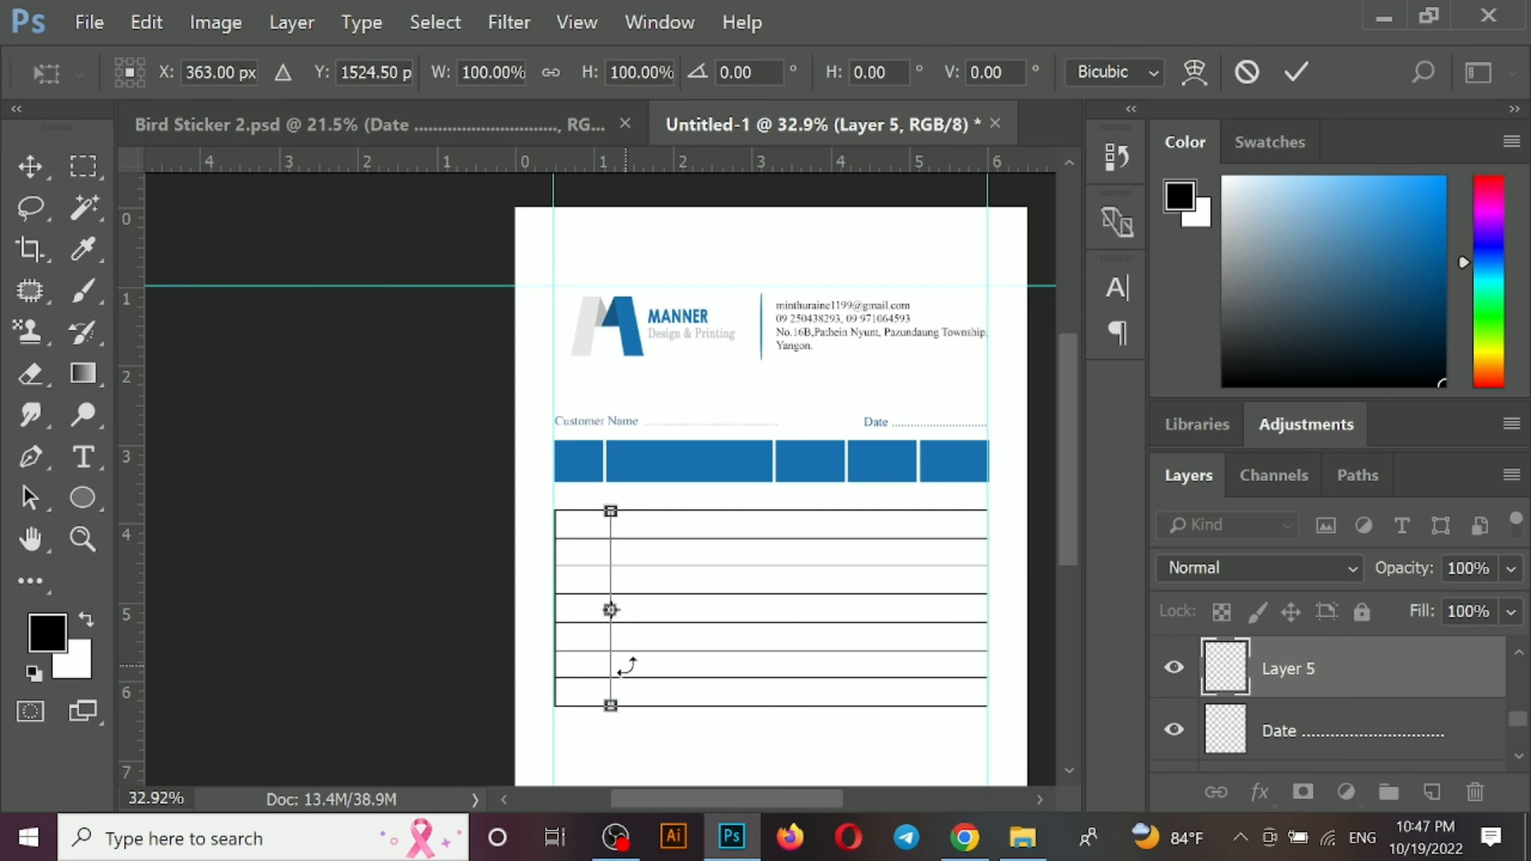
key("shift+Right")
key("shift+Right")
key("shift+Right")
key("shift+Right")
key("shift+Right")
key("shift+Right")
key("shift+Right")
key("shift+Right")
key("shift+Right")
key("shift+Right")
key("Return")
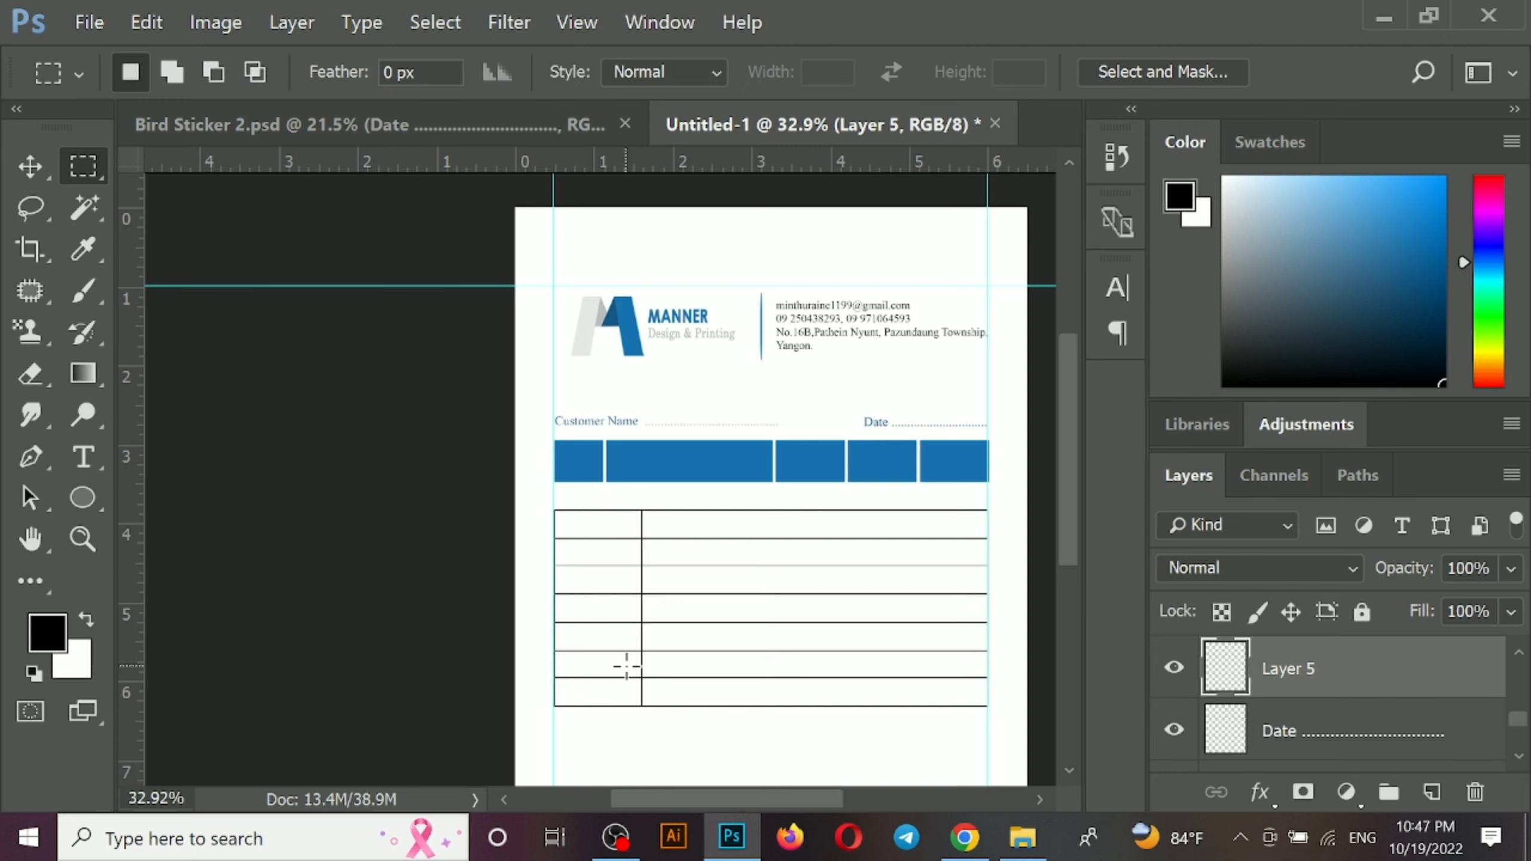
Add a vertical guide at the right edge of the first blue header cell
scroll(627, 667, "up", 1, "alt")
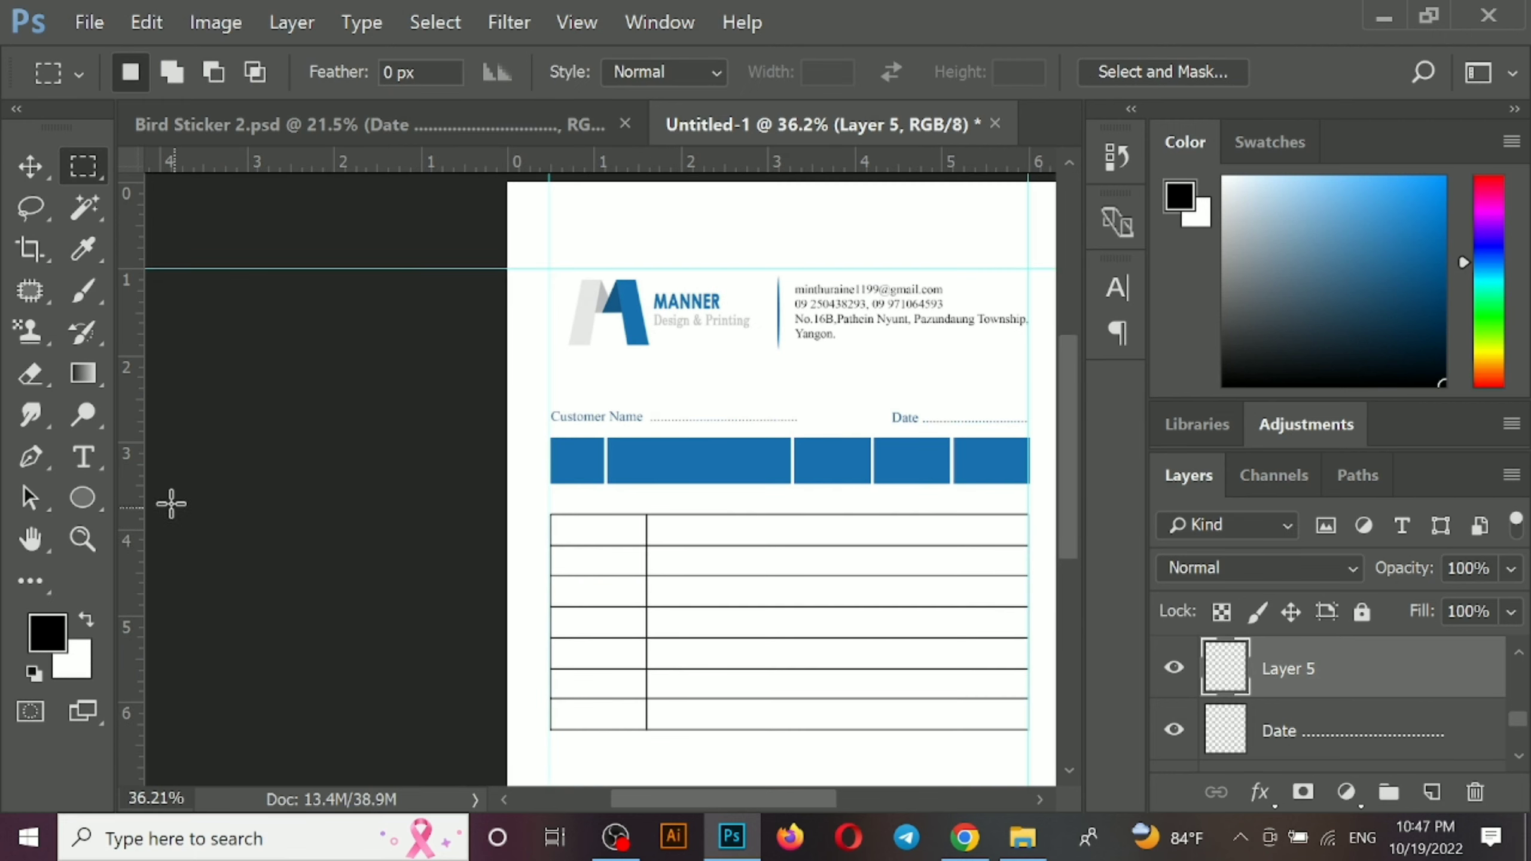
left_click_drag(132, 510, 605, 548)
scroll(605, 546, "up", 9, "alt")
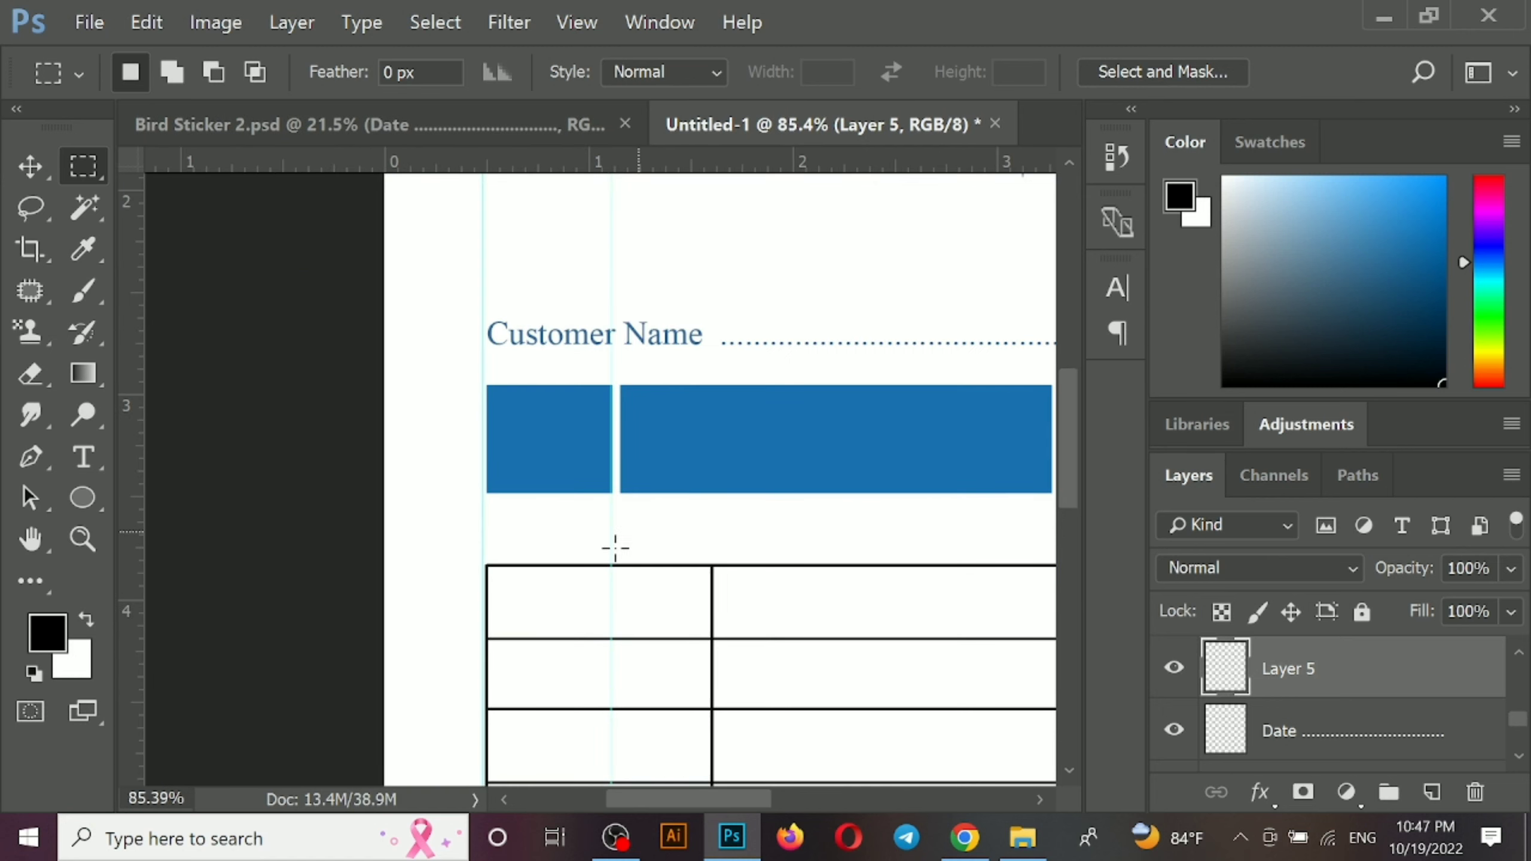
left_click(31, 168)
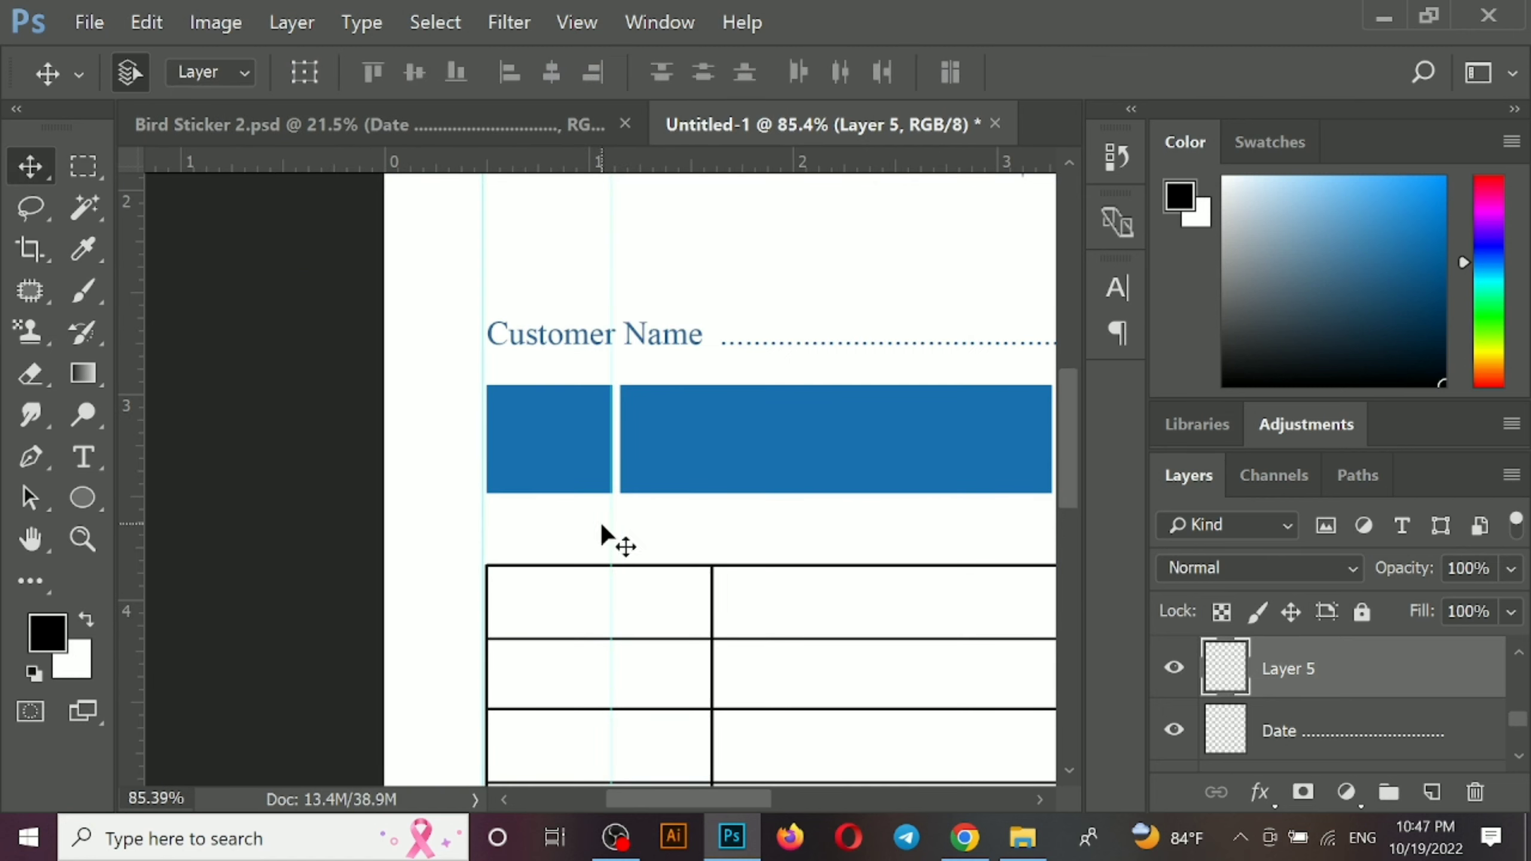
left_click_drag(615, 536, 613, 536)
Nudge the vertical line left until it sits in the gap after the first header cell, beside the guide
key("shift+Left")
key("shift+Left")
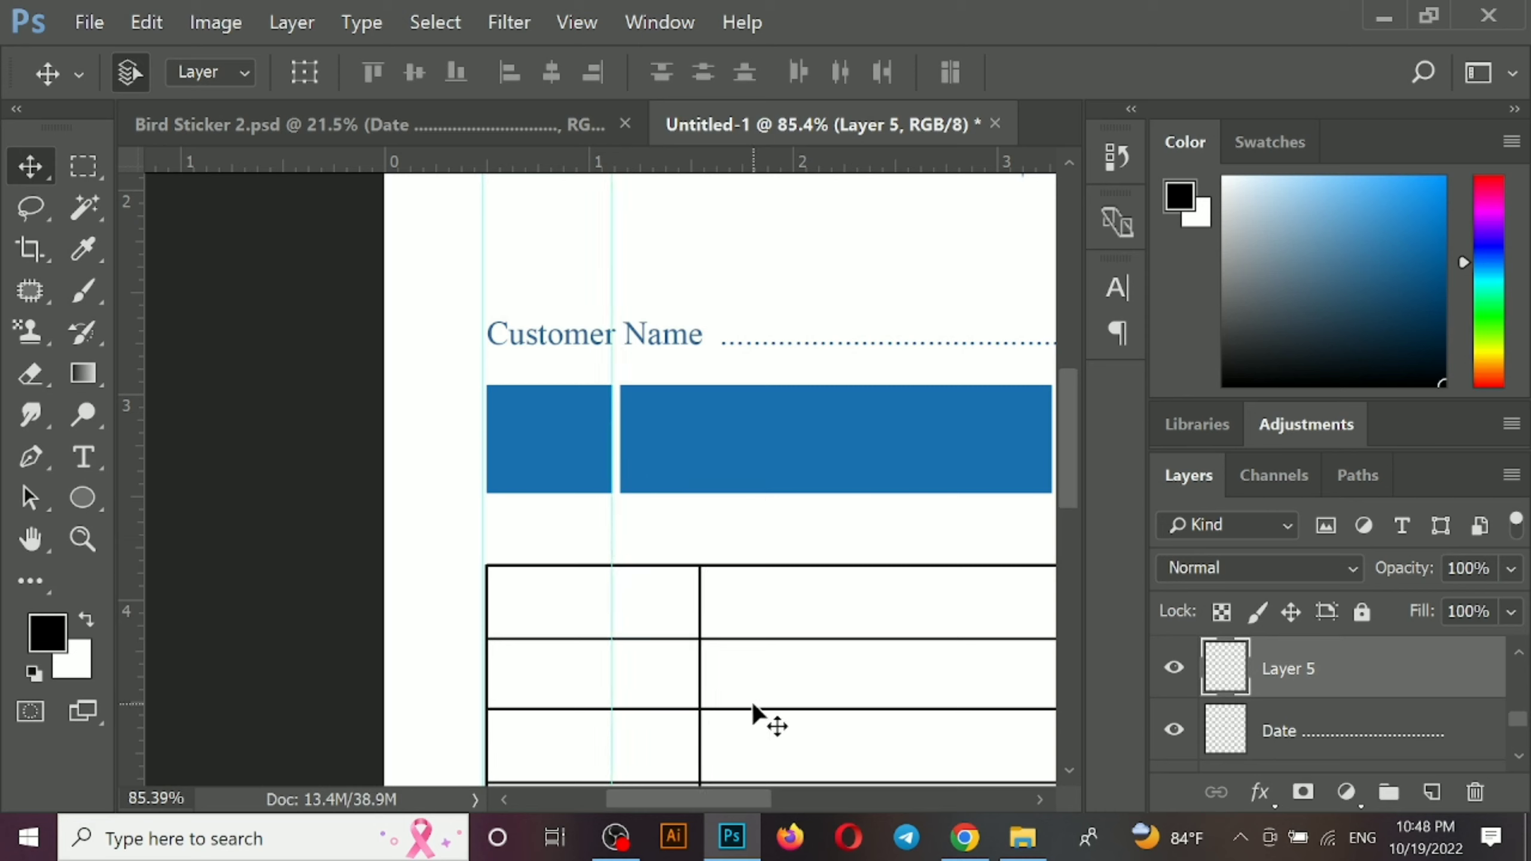
key("shift+Left")
key("shift+Left")
key("shift+Left")
key("shift+Left")
key("shift+Left")
key("shift+Left")
key("shift+Left")
key("shift+Left")
key("shift+Left")
key("shift+Left")
key("shift+Left")
key("shift+Left")
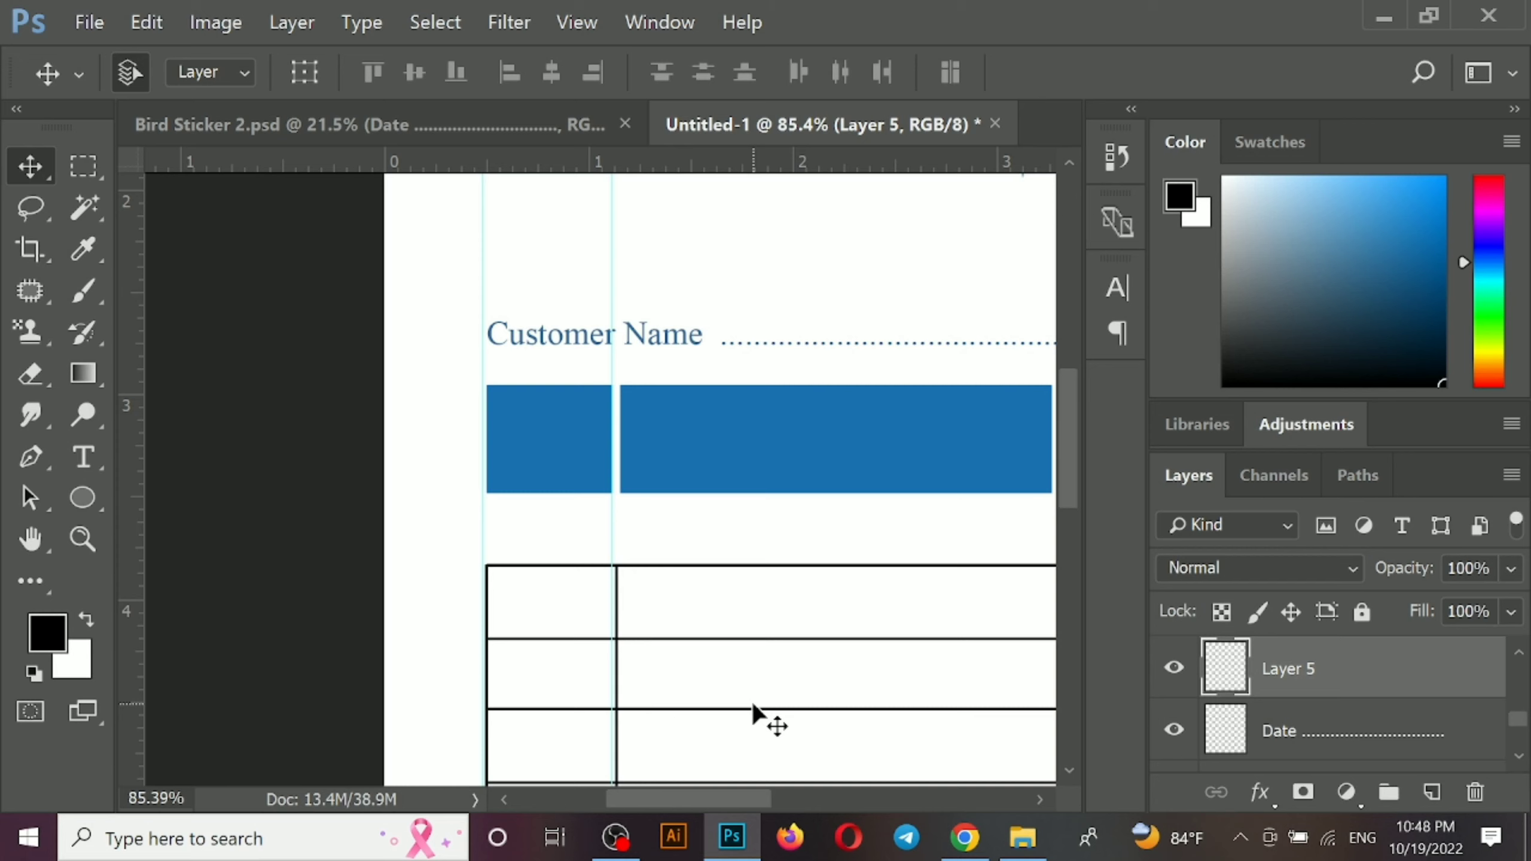
key("Left")
key("Left")
key("Right")
scroll(590, 527, "down", 1)
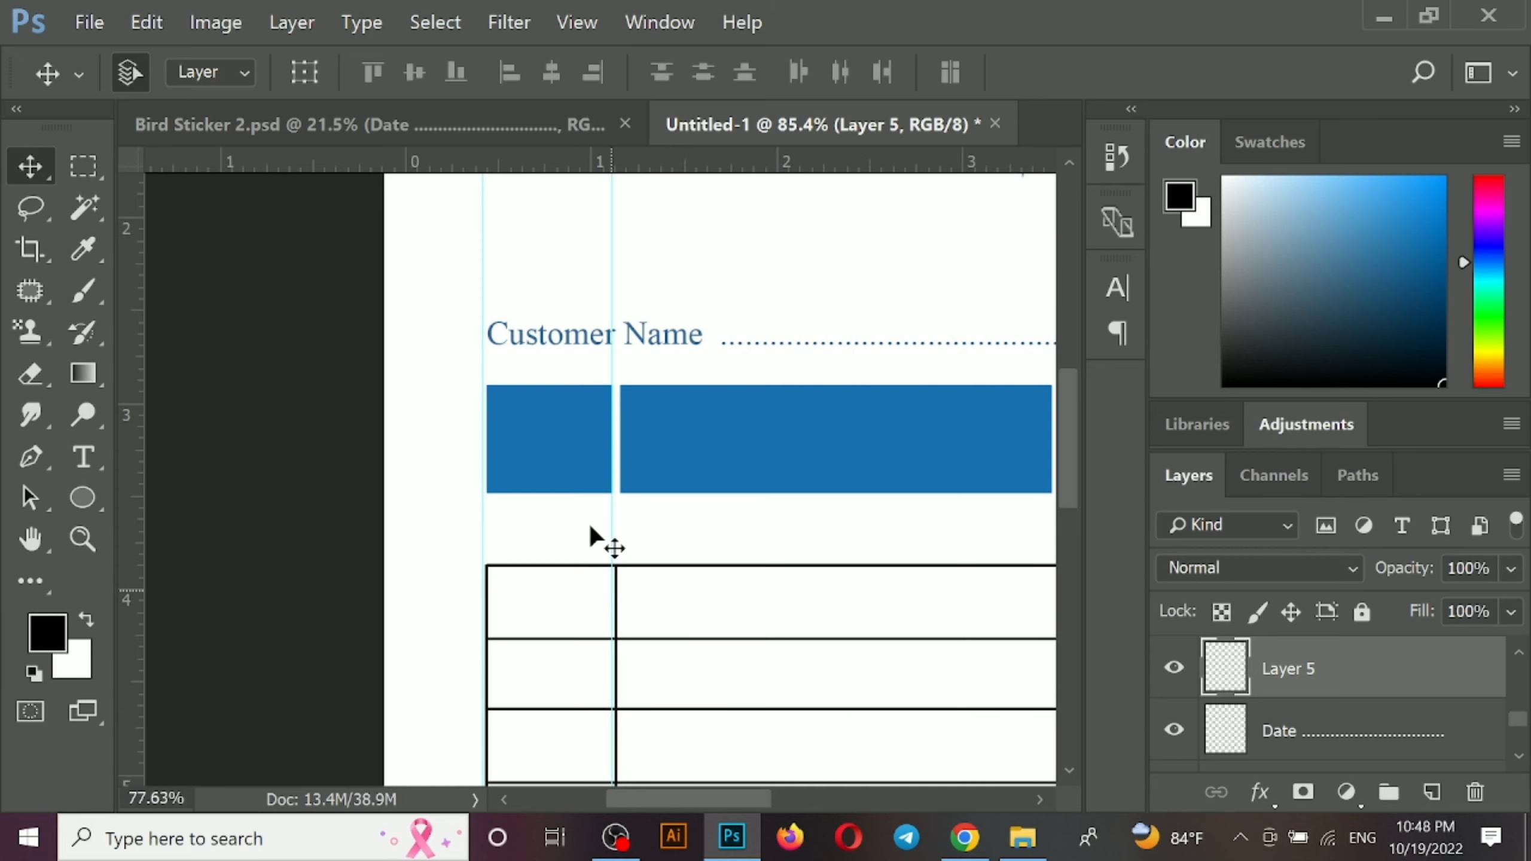
Check the column layout in Bird Sticker 2 and remove the guide beside the first header cell in Untitled-1
key("ctrl+0")
left_click(477, 130)
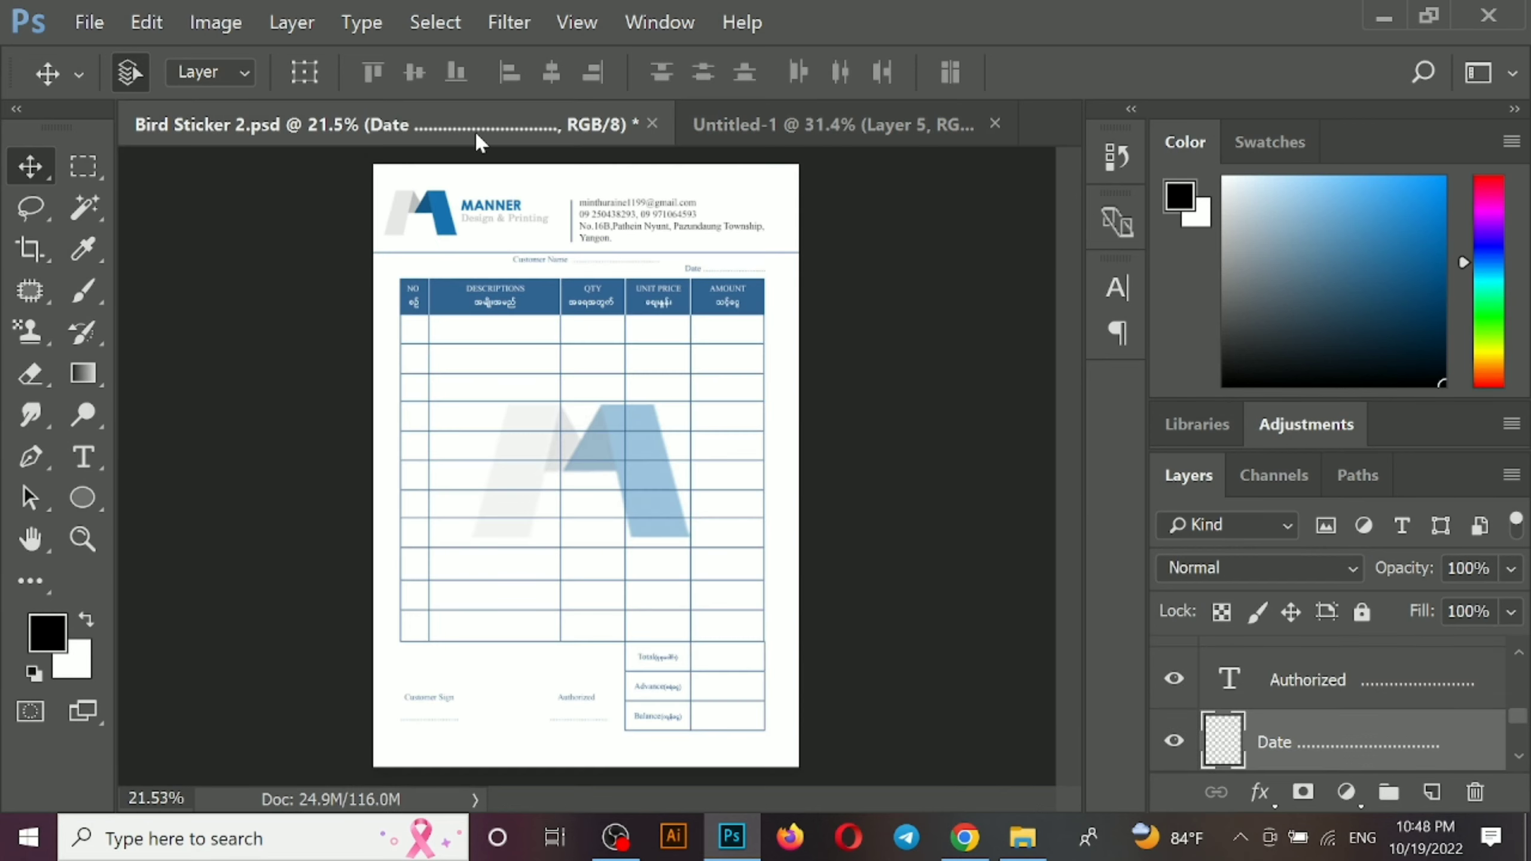
key("ctrl+Tab")
scroll(423, 531, "up", 5)
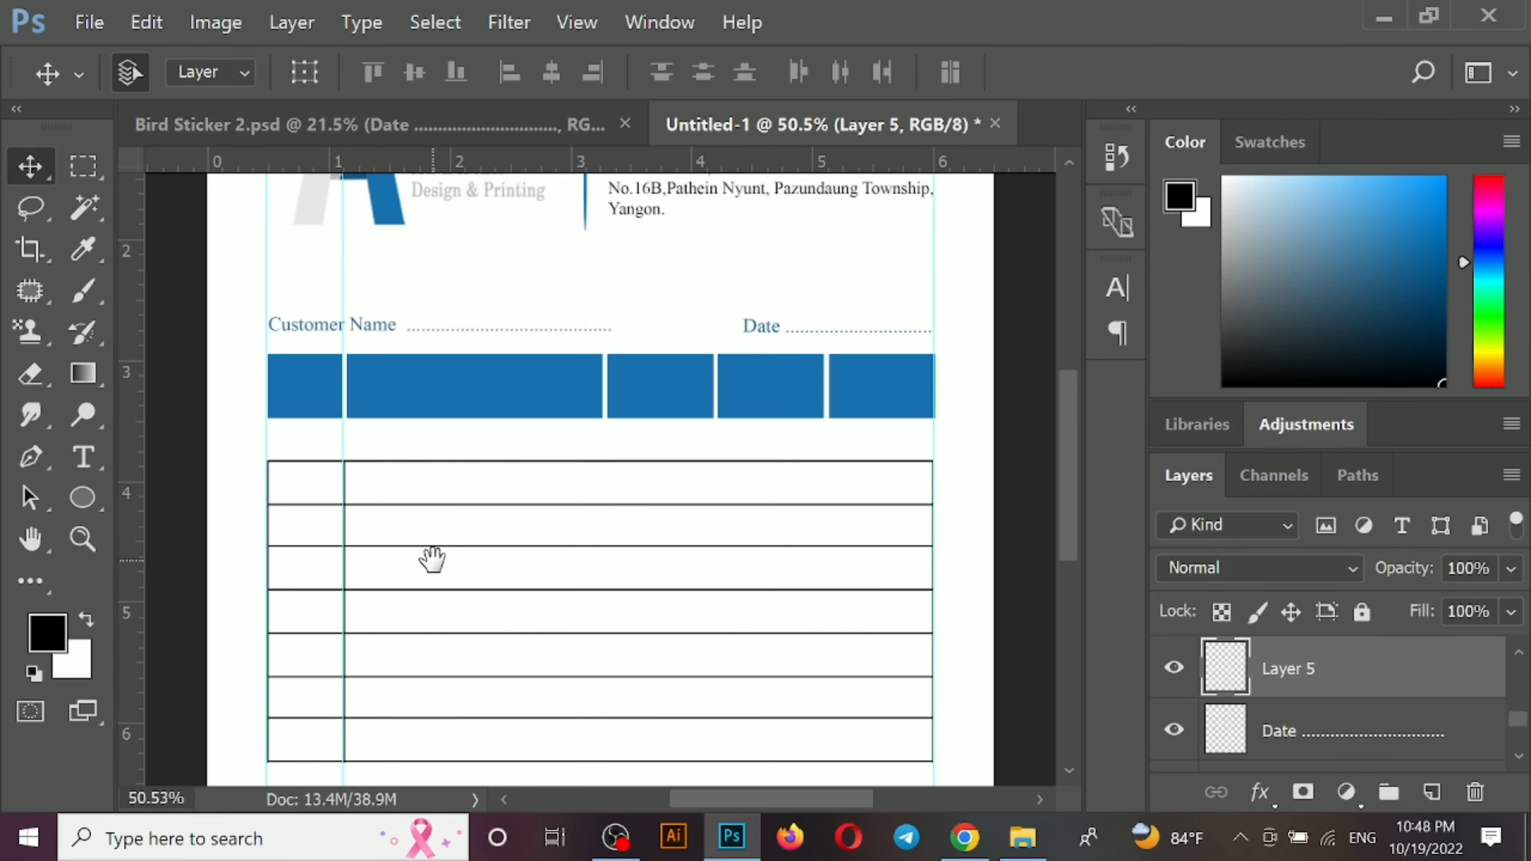
left_click_drag(432, 560, 542, 427)
key("ctrl+z")
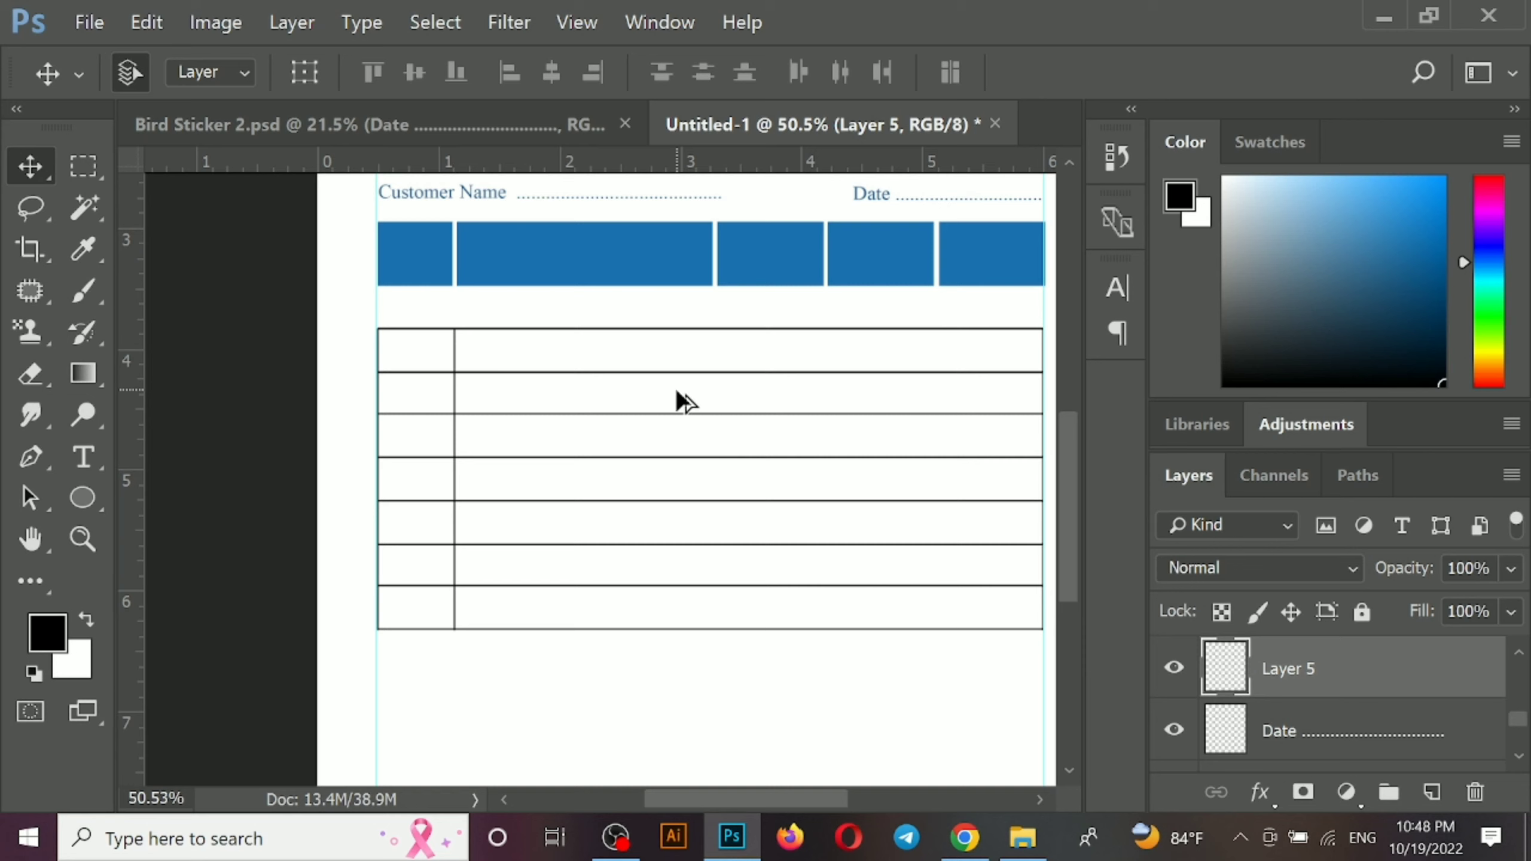
Duplicate the vertical divider and place the copy in line with the gap after the second blue header cell
scroll(674, 388, "up", 3)
scroll(494, 370, "up", 2)
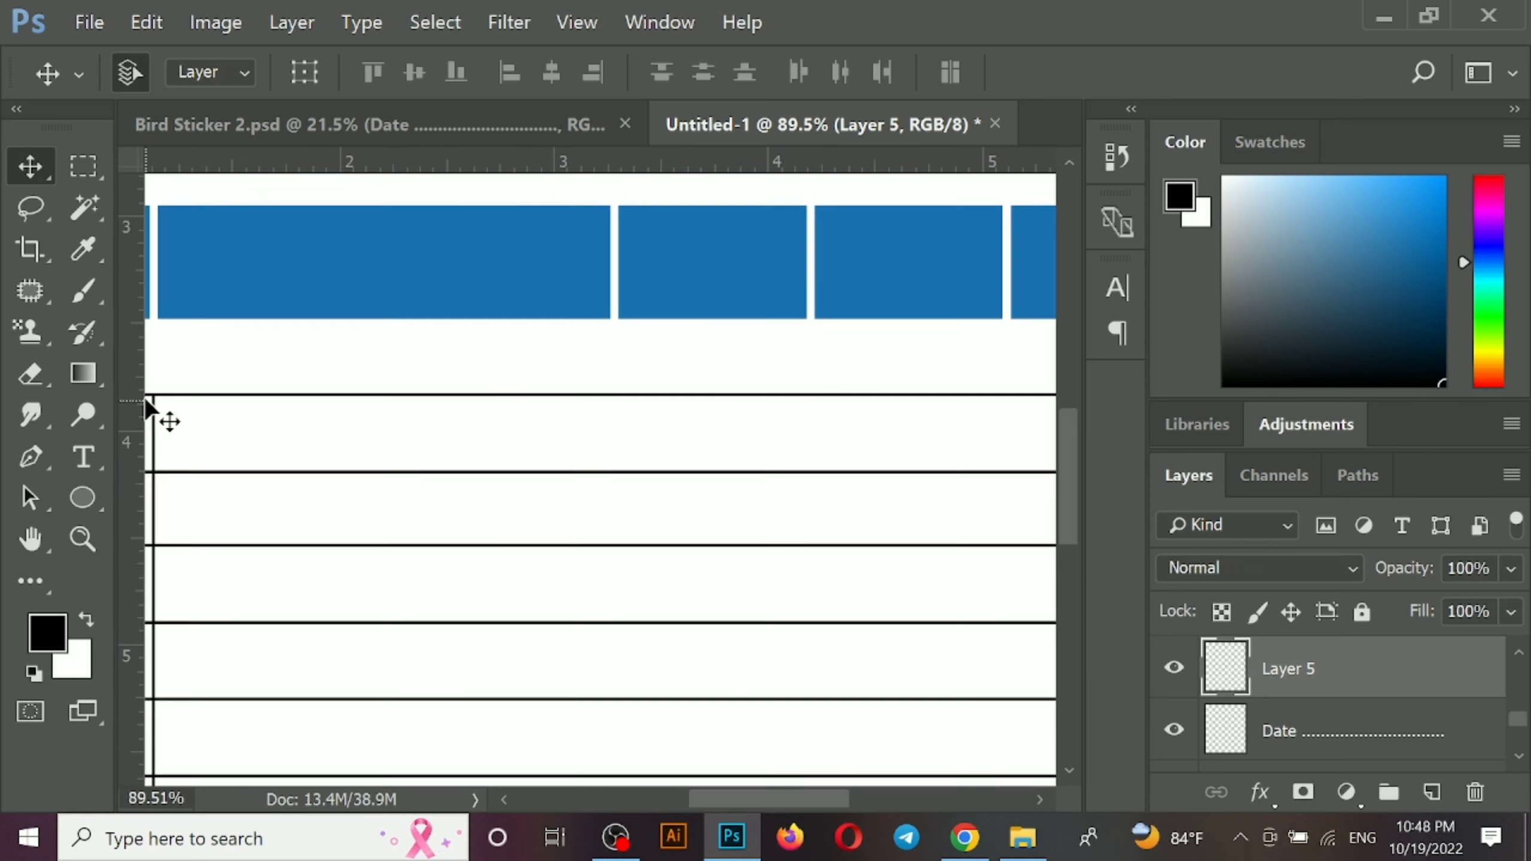
left_click_drag(151, 410, 626, 471)
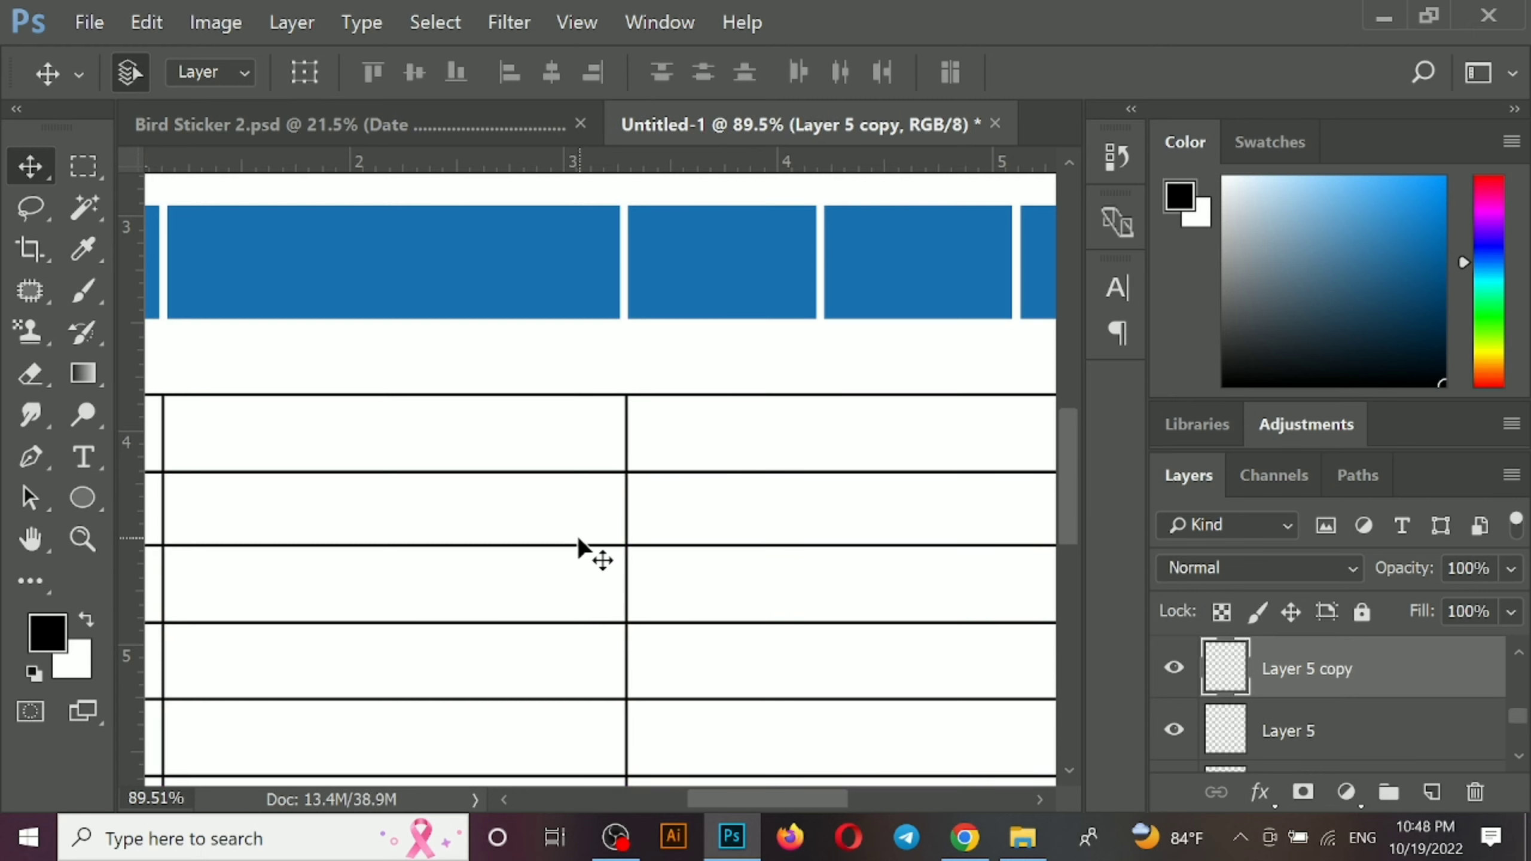
scroll(555, 483, "down", 4)
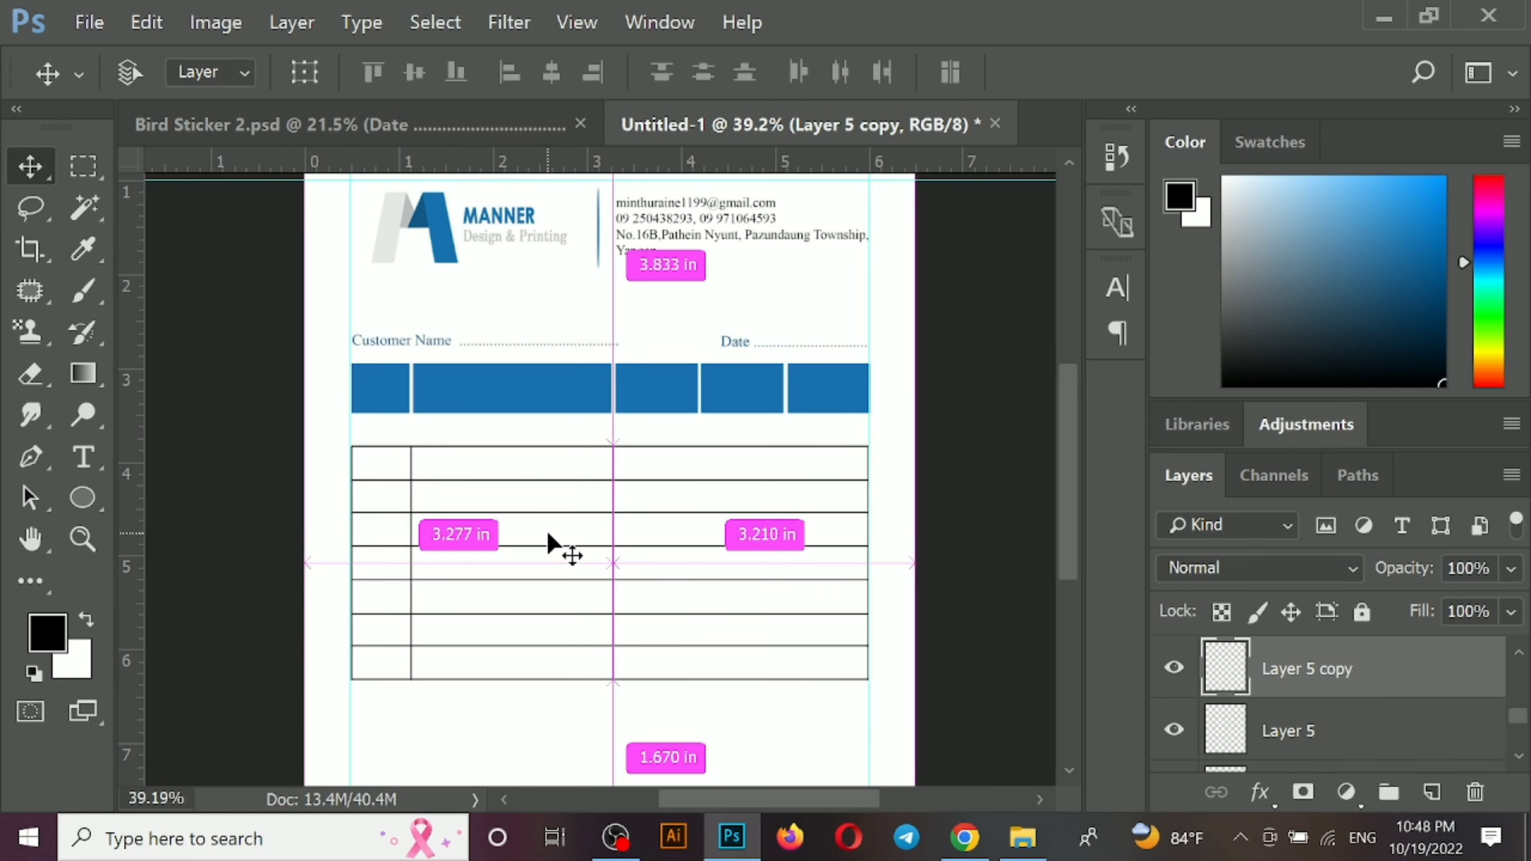
Duplicate the vertical divider and nudge the copy right until it lines up with the gap after the third blue header cell
key("ctrl+j")
key("Right")
key("Right")
key("Right")
key("Right")
key("Right")
key("Right")
key("Right")
key("Right")
key("shift+Right")
key("shift+Right")
key("shift+Right")
key("shift+Right")
key("shift+Right")
key("shift+Right")
key("shift+Right")
key("shift+Right")
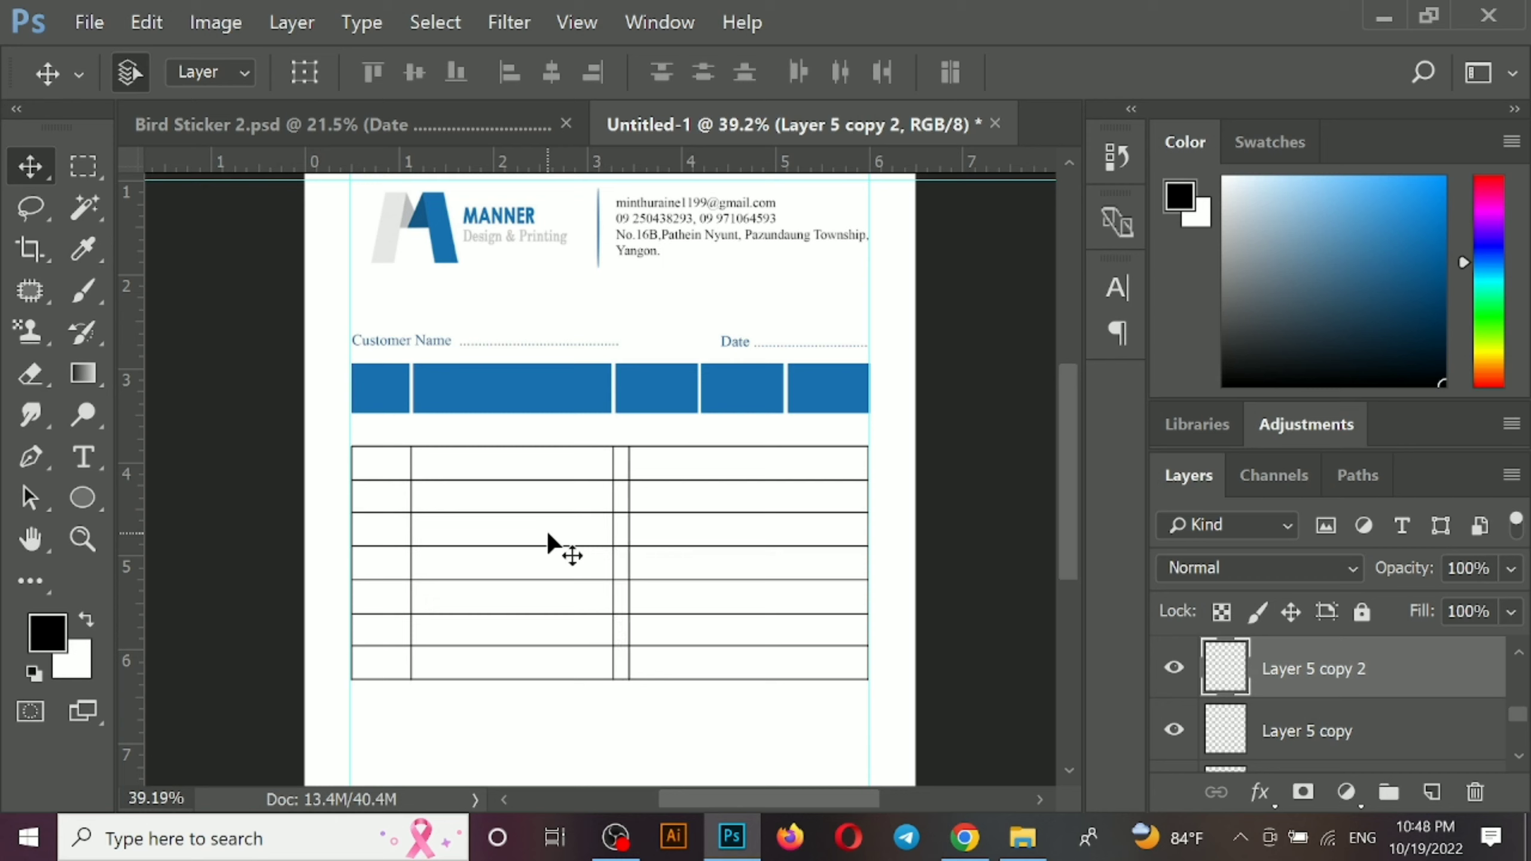
key("shift+Right")
key("shift+Right")
key("shift+Right")
key("shift+Right")
key("shift+Right")
key("shift+Right")
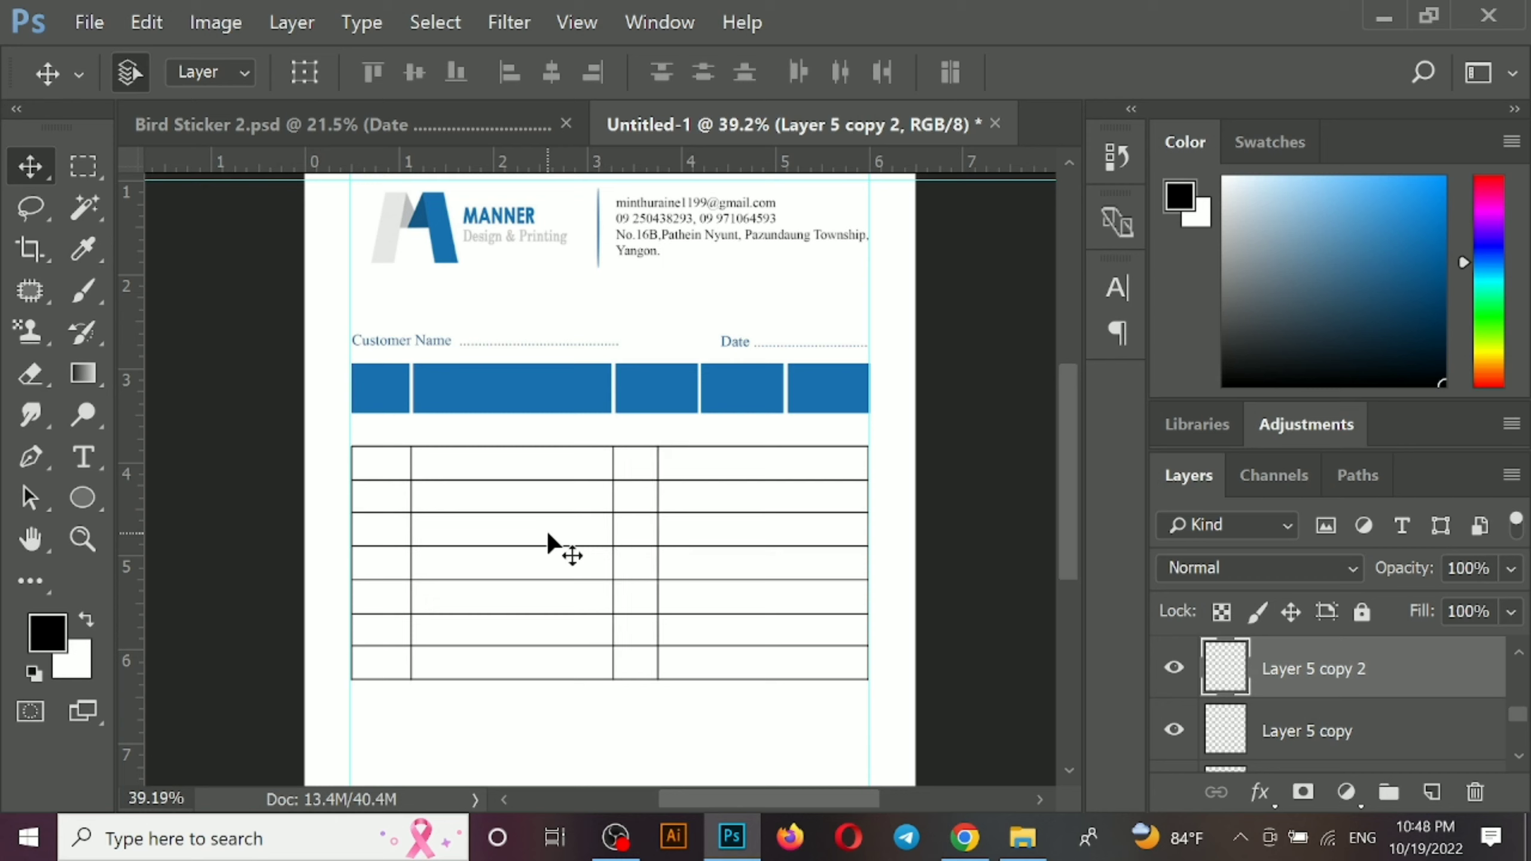
key("shift+Right")
key("shift+Right")
key("shift+Right")
key("shift+Right")
key("shift+Right")
key("shift+Right")
key("shift+Right")
key("shift+Right")
key("shift+Right")
key("shift+Right")
key("shift+Right")
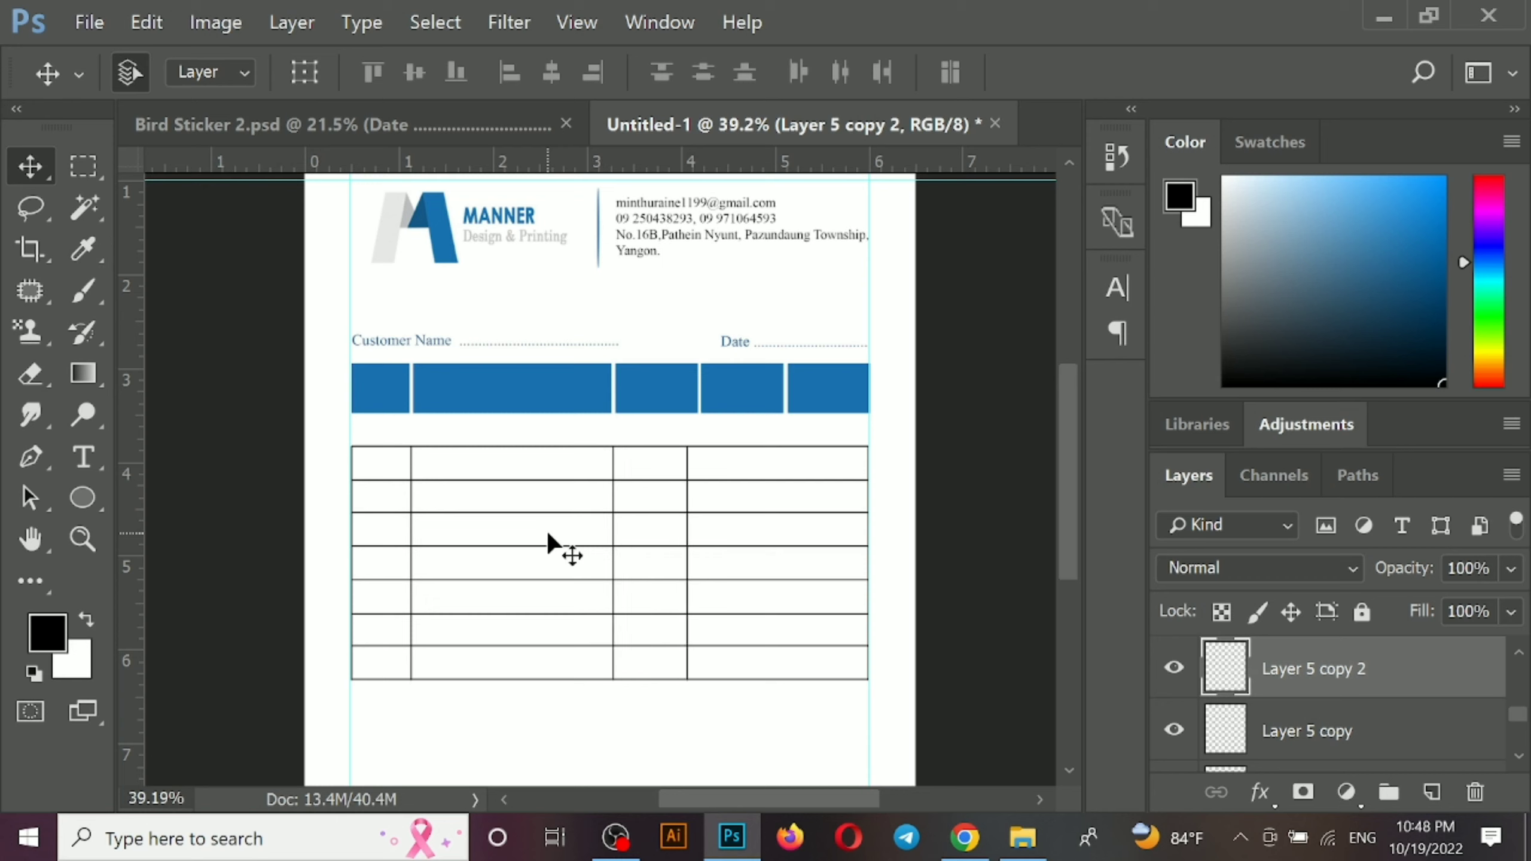
Duplicate the newest vertical divider and place the copy in line with the gap after the fourth blue header cell
scroll(680, 458, "up", 8)
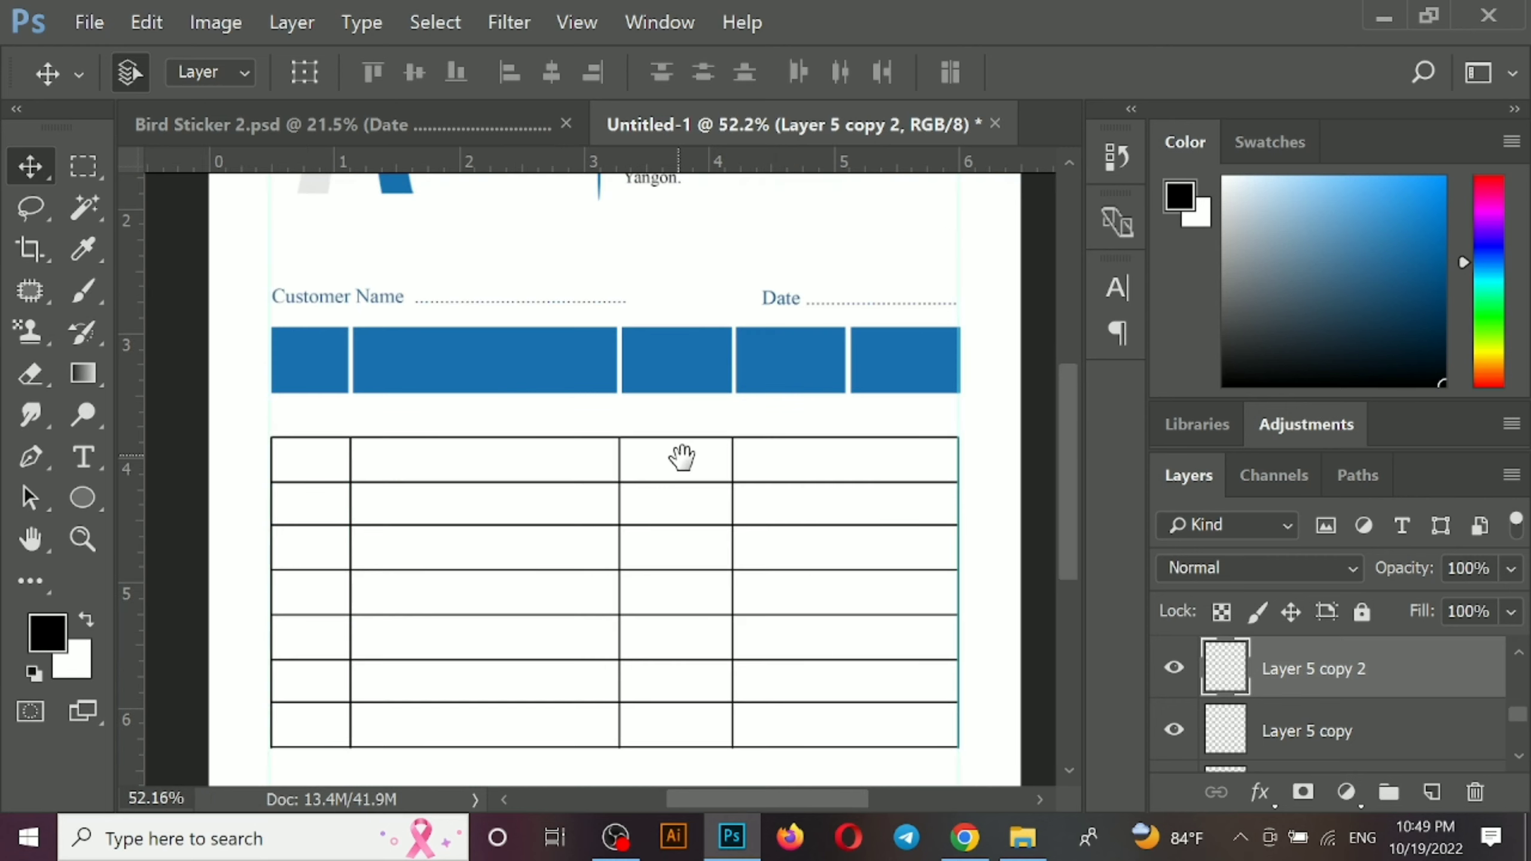
left_click_drag(779, 484, 625, 448)
scroll(542, 464, "up", 3)
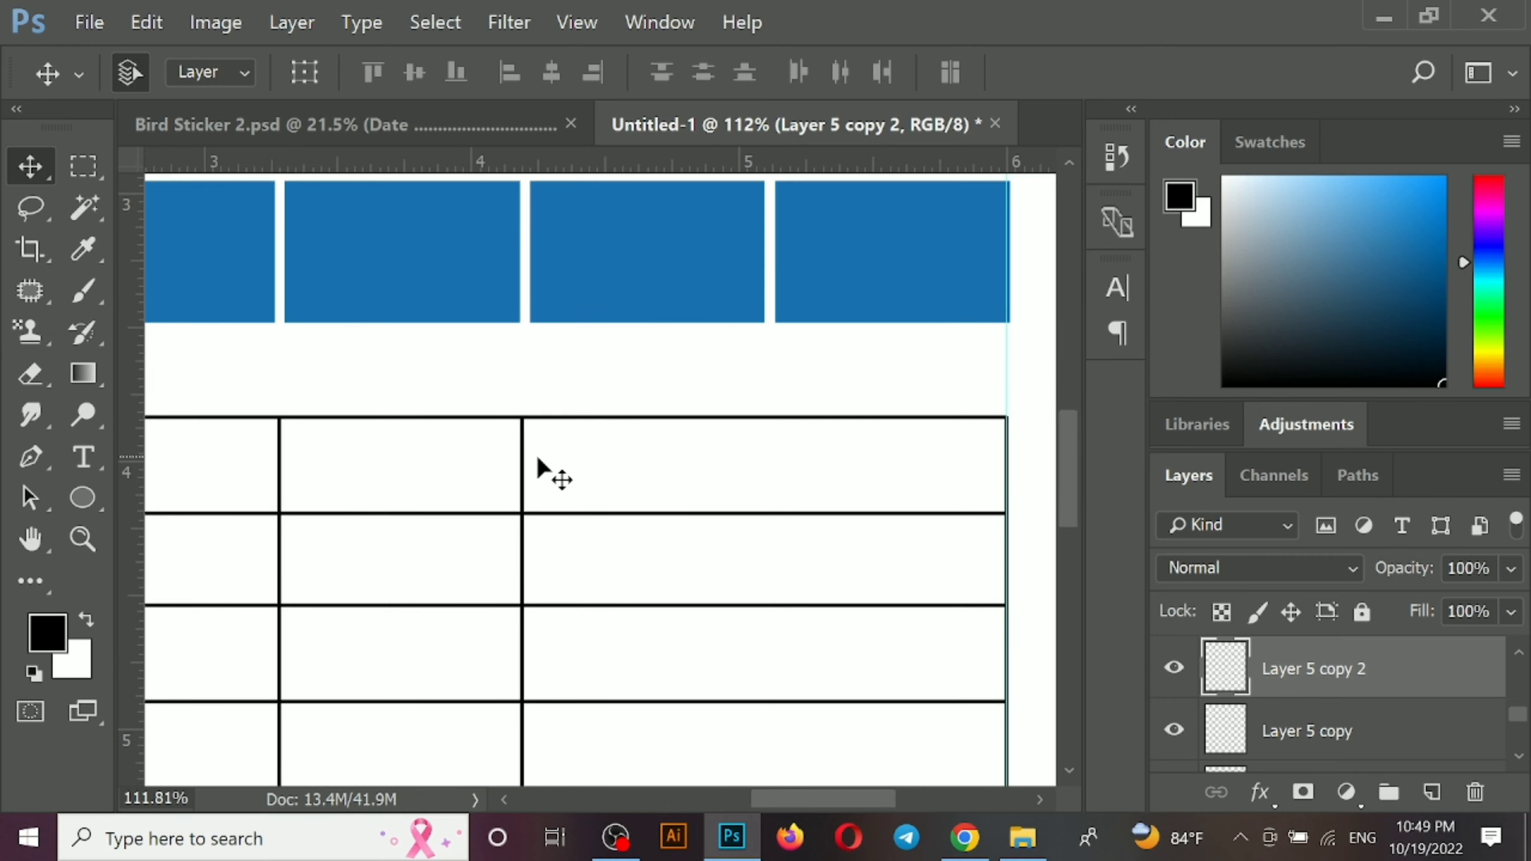
left_click_drag(525, 443, 765, 451)
scroll(741, 573, "down", 10)
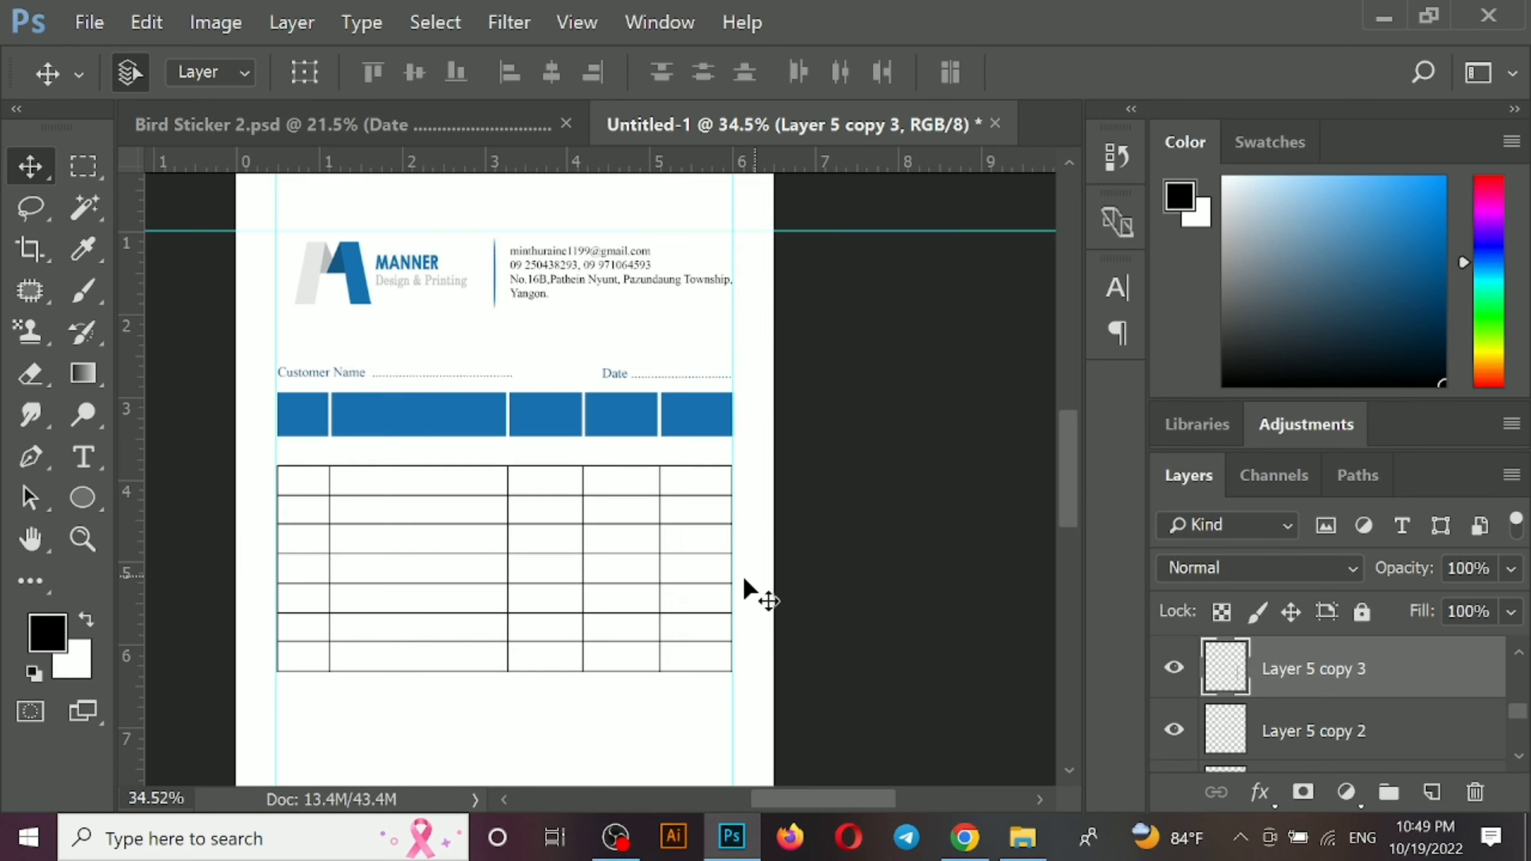
Select the table's rows, borders and dividers together and nudge them up to leave a small gap below the blue header row
scroll(927, 594, "down", 1)
left_click_drag(370, 458, 885, 649)
key("shift+Up")
key("shift+Up")
key("shift+Up")
key("shift+Up")
key("shift+Up")
key("shift+Up")
key("shift+Up")
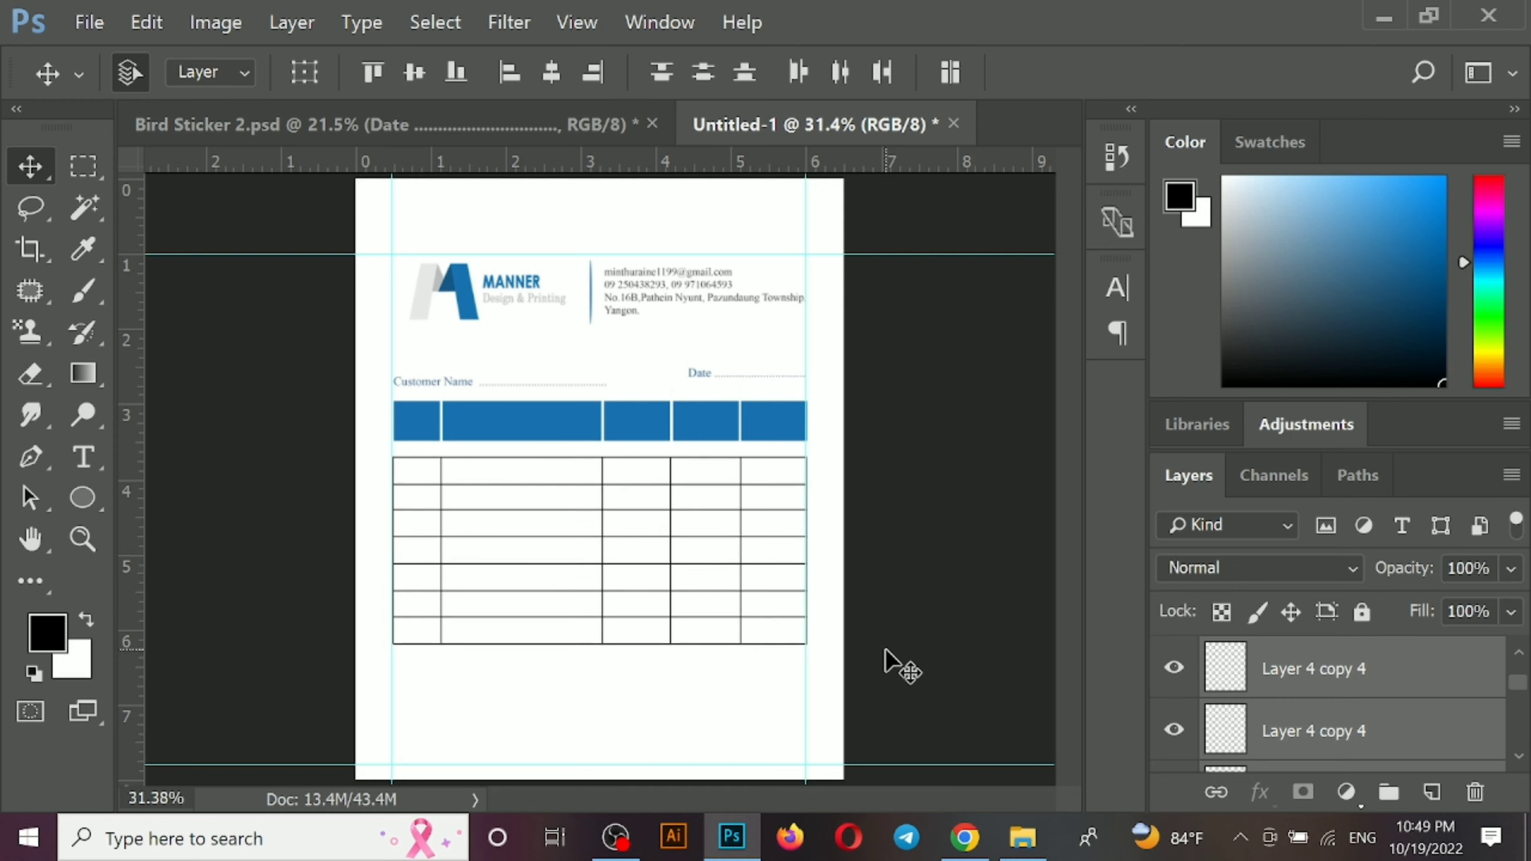
key("shift+Up")
key("shift+Up")
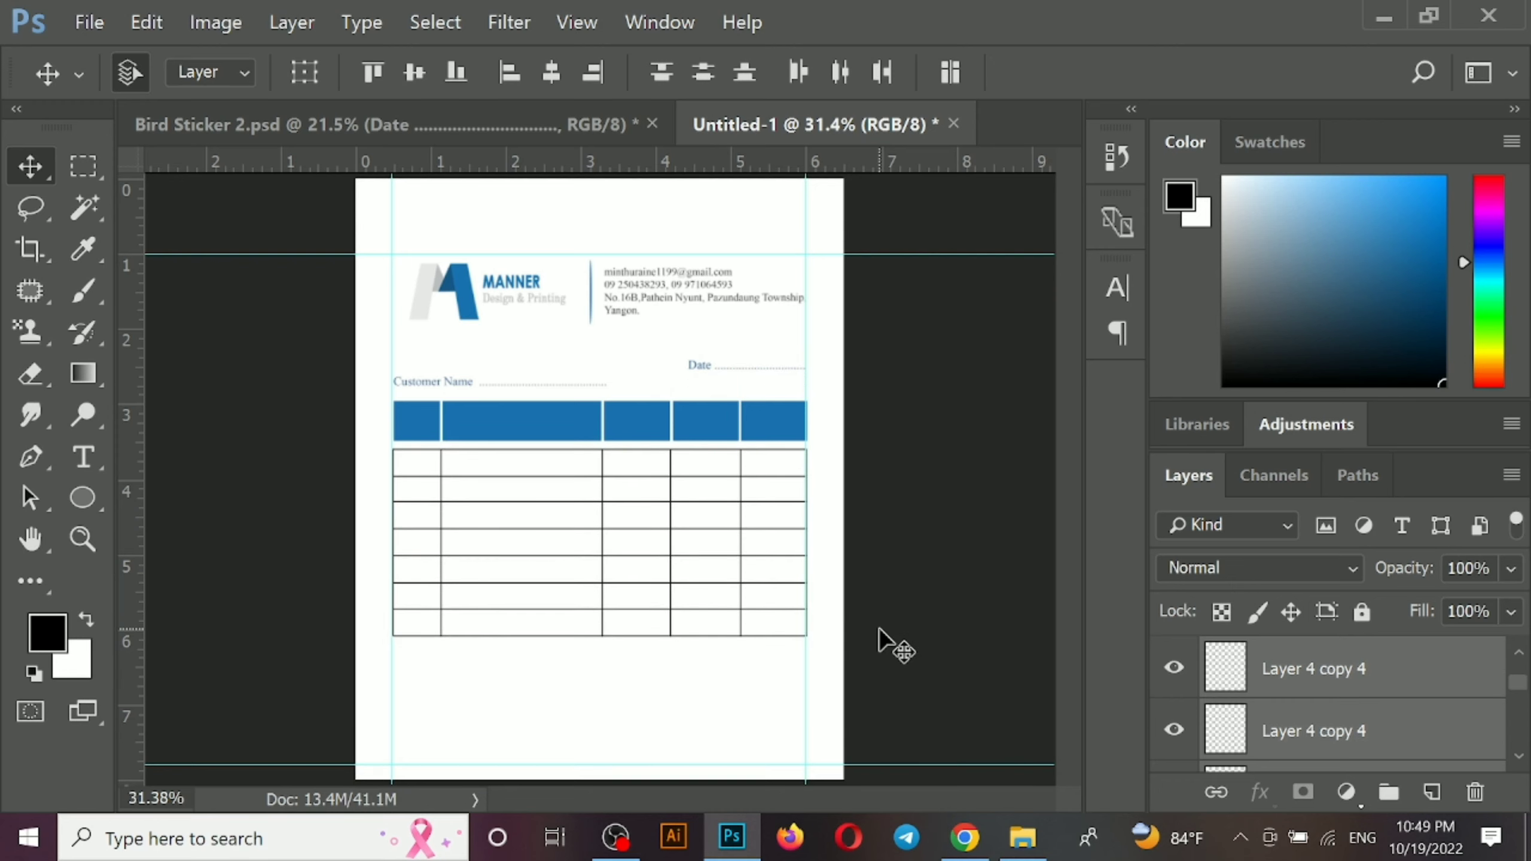
scroll(878, 627, "up", 1)
key("shift+Up")
key("shift+Up")
key("shift+Up")
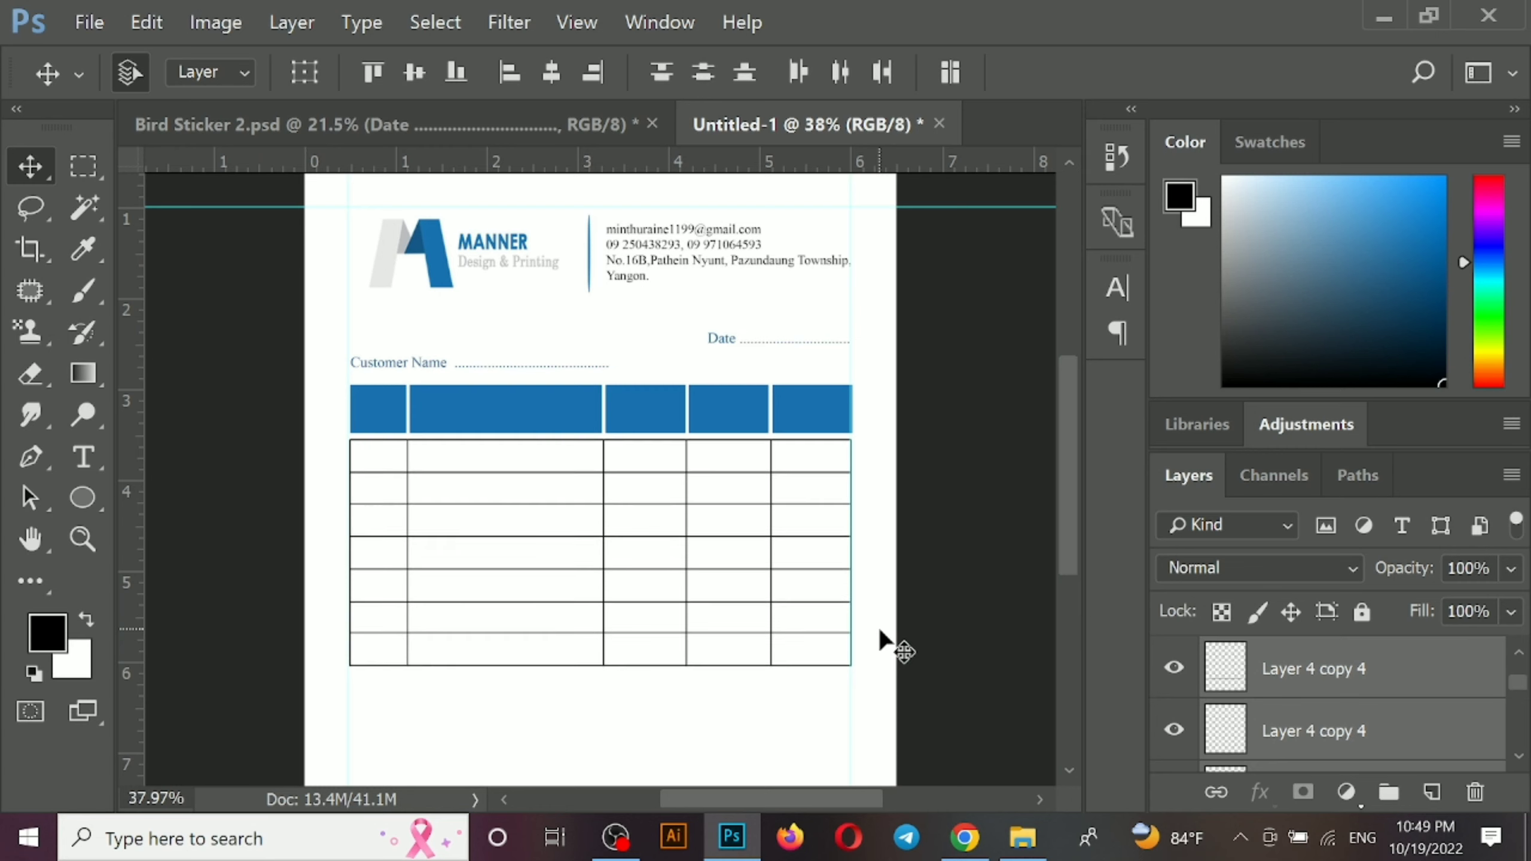
key("shift+Down")
key("shift+Down")
key("shift+Down")
key("shift+Down")
key("shift+Down")
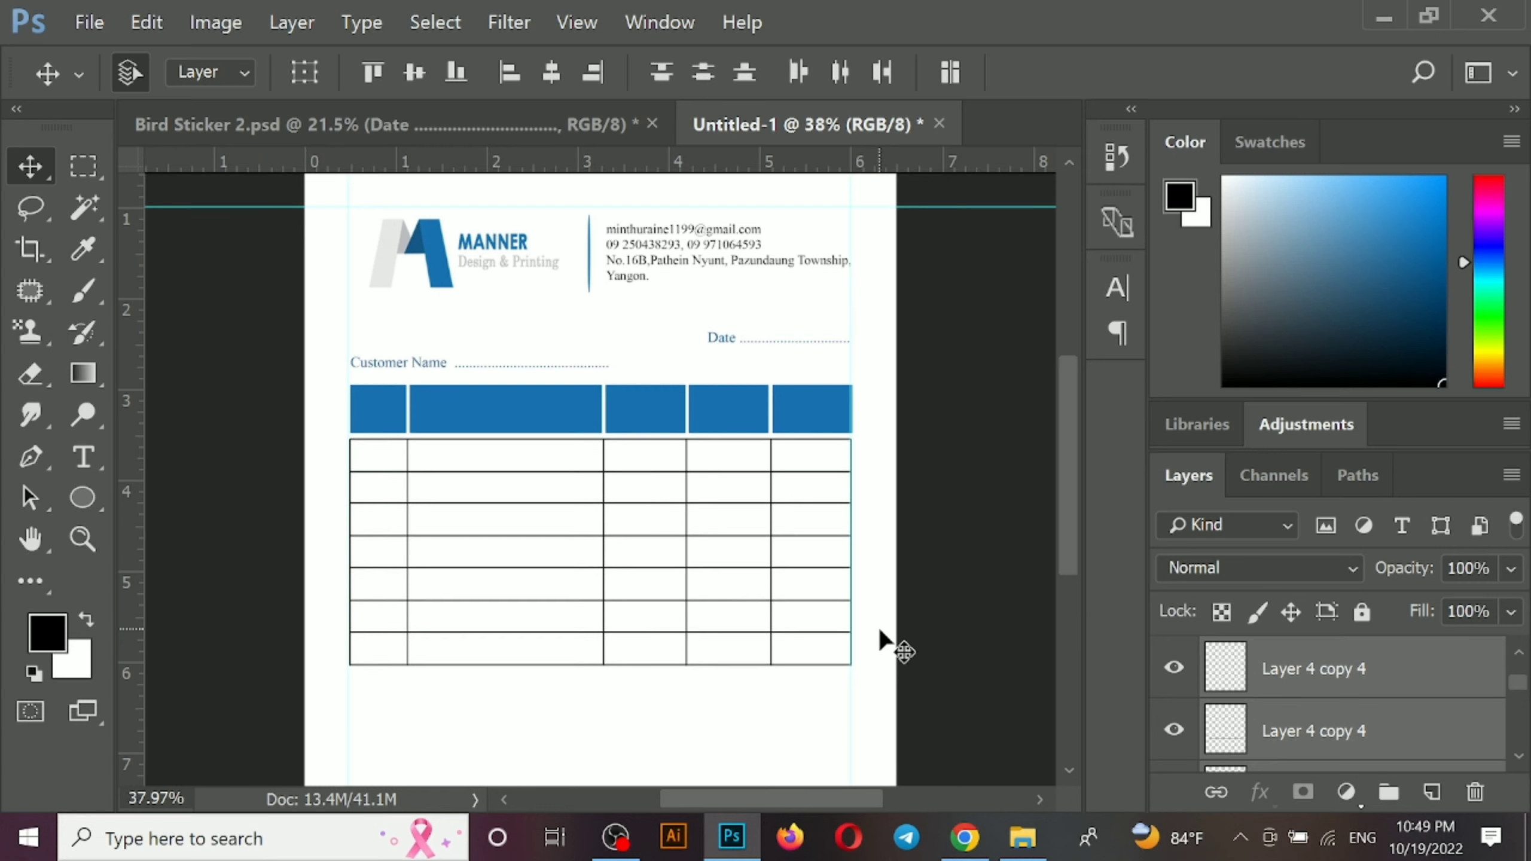
key("shift+Down")
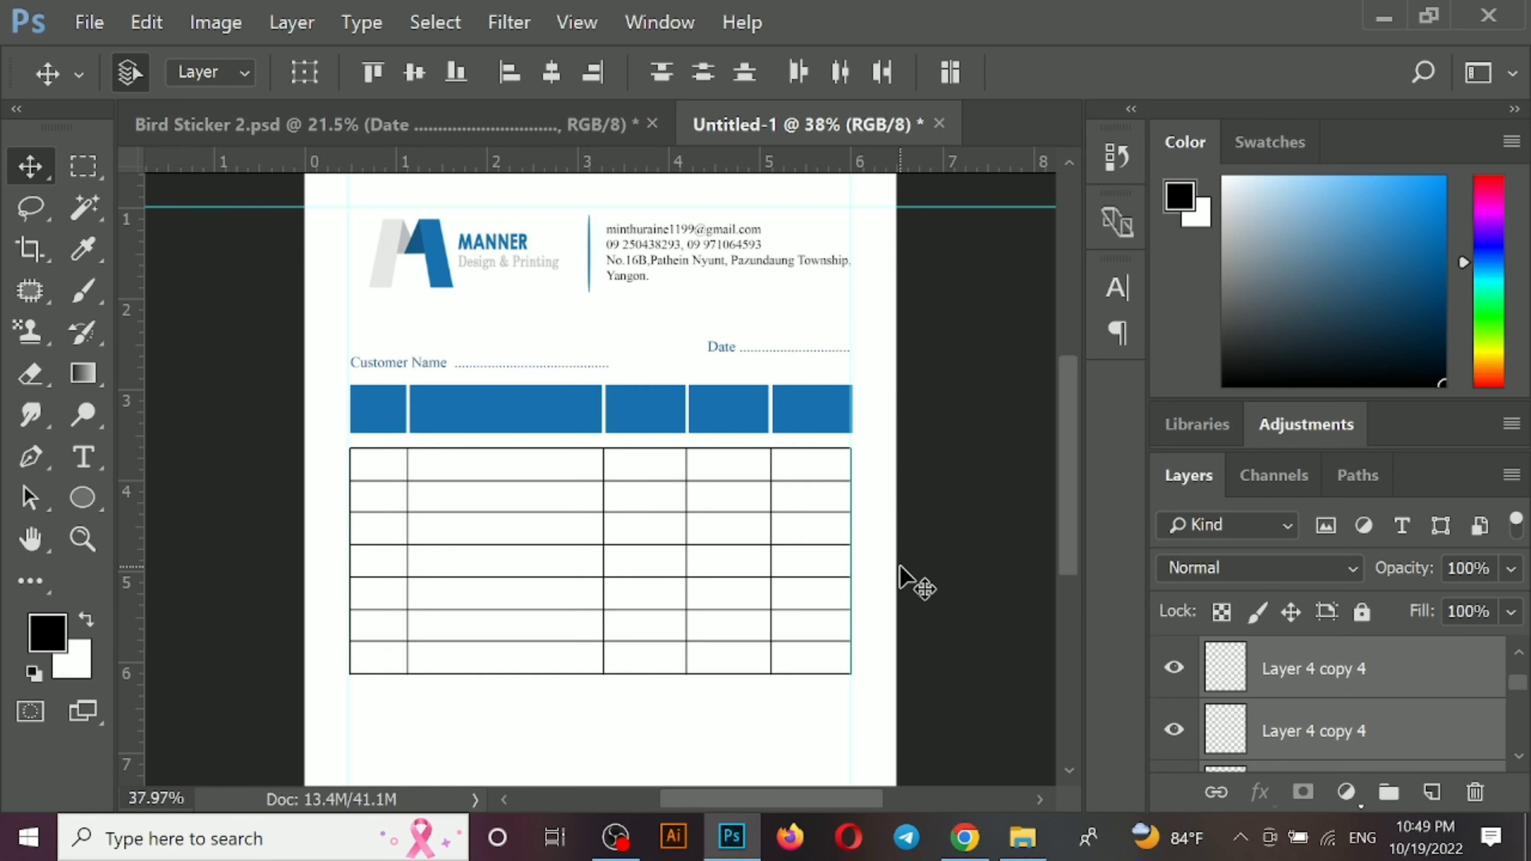
key("shift+Up")
left_click(753, 361)
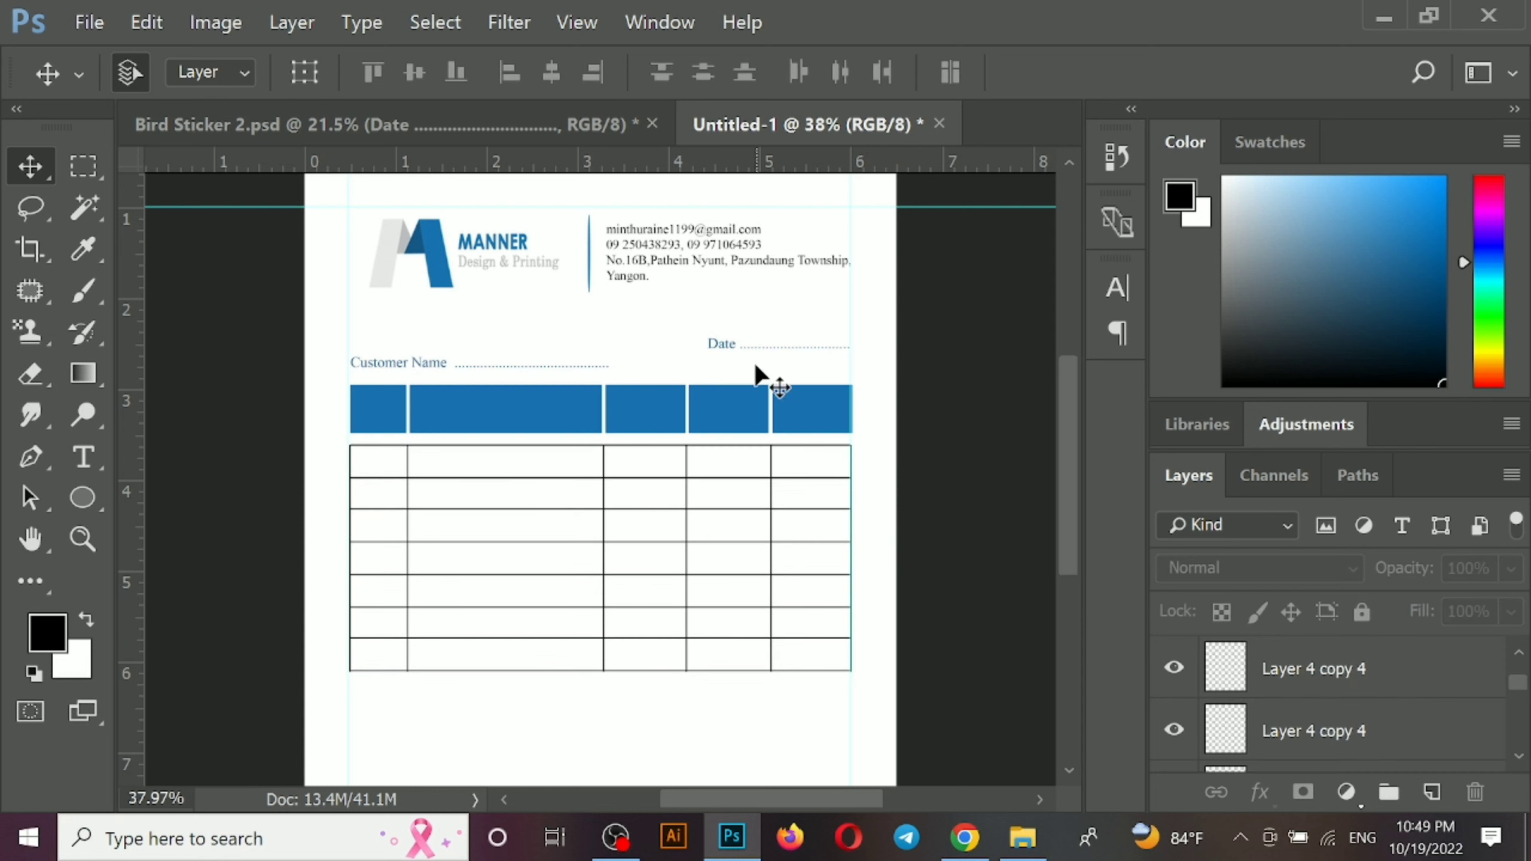
Try to nudge the Date line down until it is level with the Customer Name line
left_click(727, 349)
key("shift+Down")
key("shift+Down")
key("shift+Down")
key("shift+Down")
key("shift+Down")
key("shift+Down")
key("shift+Down")
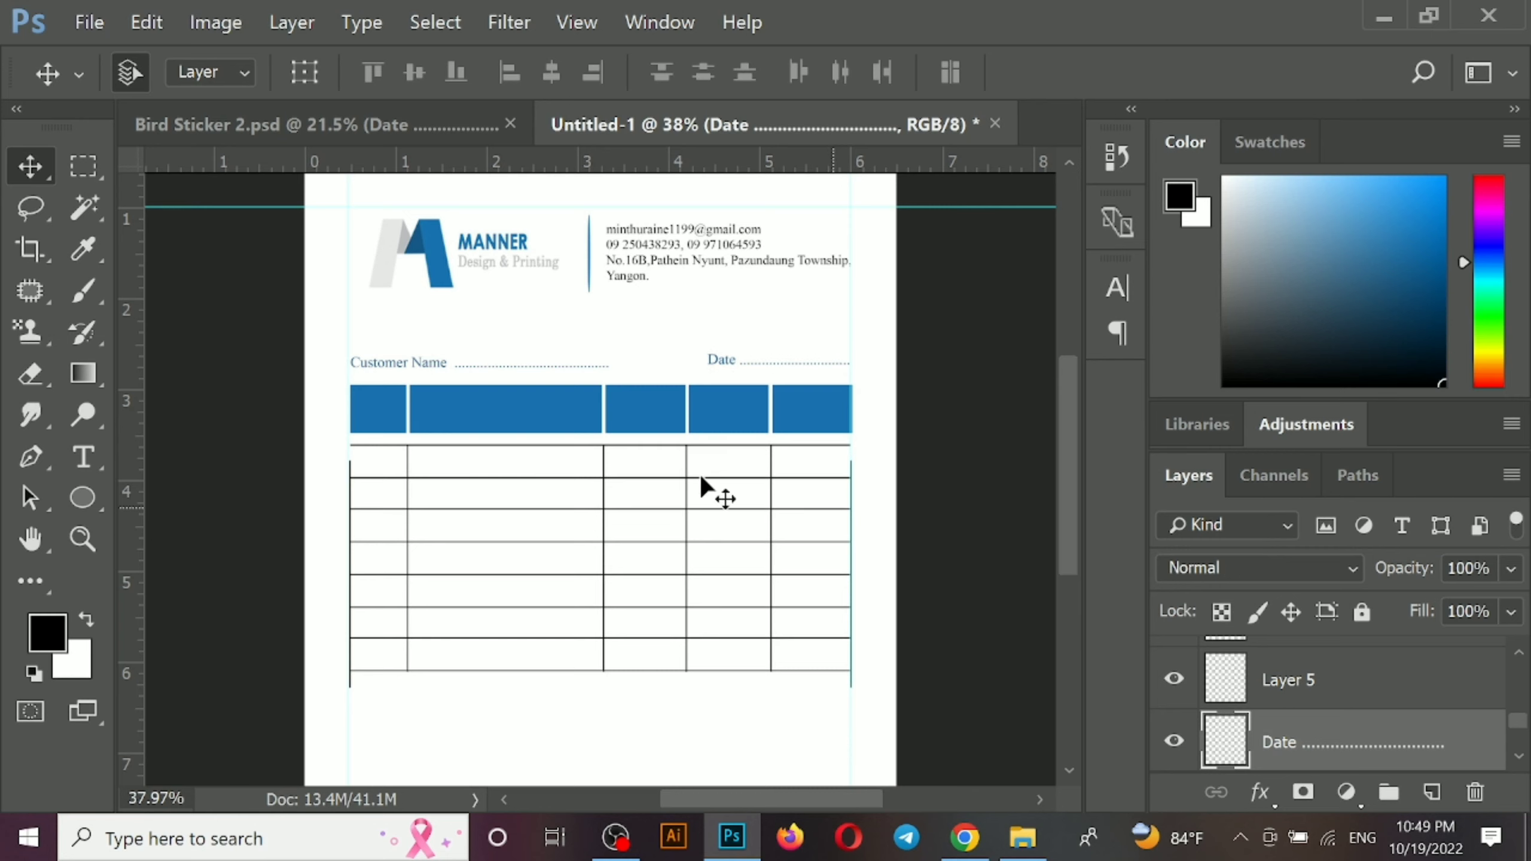
Undo the Customer Name move and the downward nudges of the Date line
left_click_drag(426, 363, 426, 686)
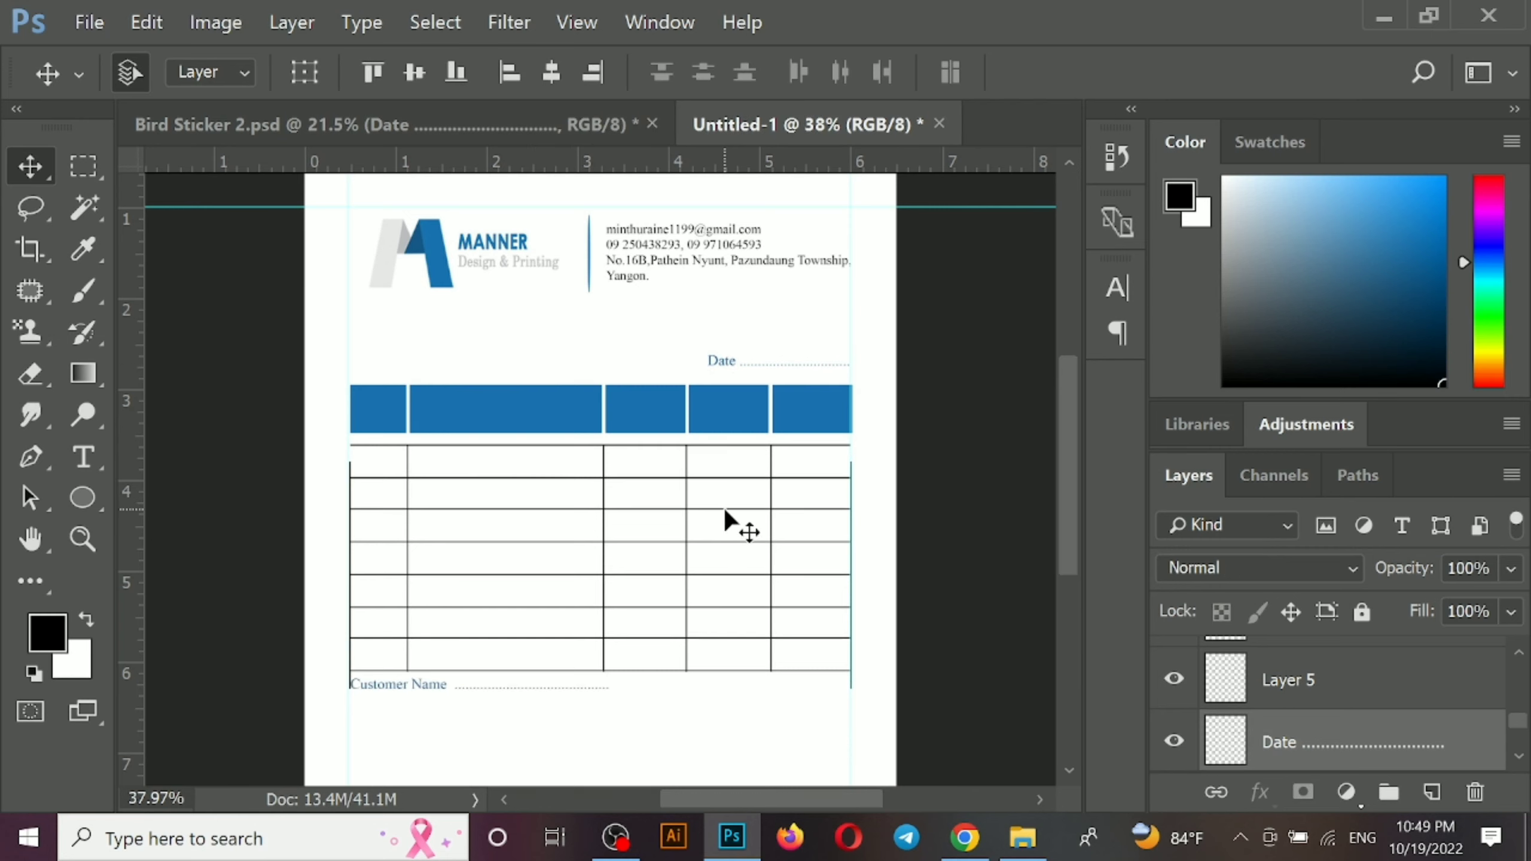
key("ctrl+z")
left_click(888, 513)
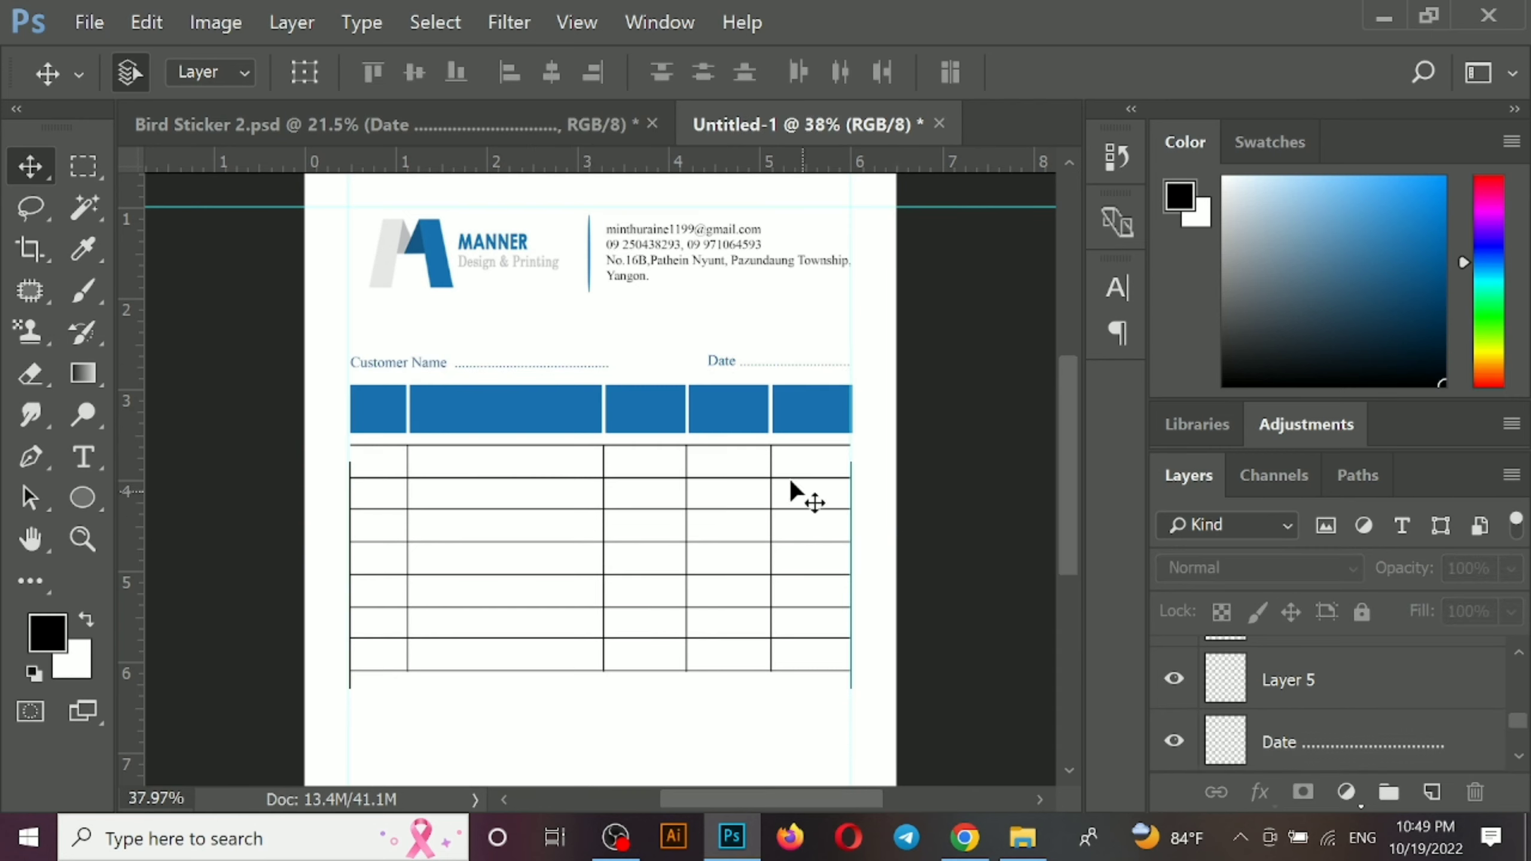
scroll(581, 547, "down", 2)
scroll(410, 663, "up", 1)
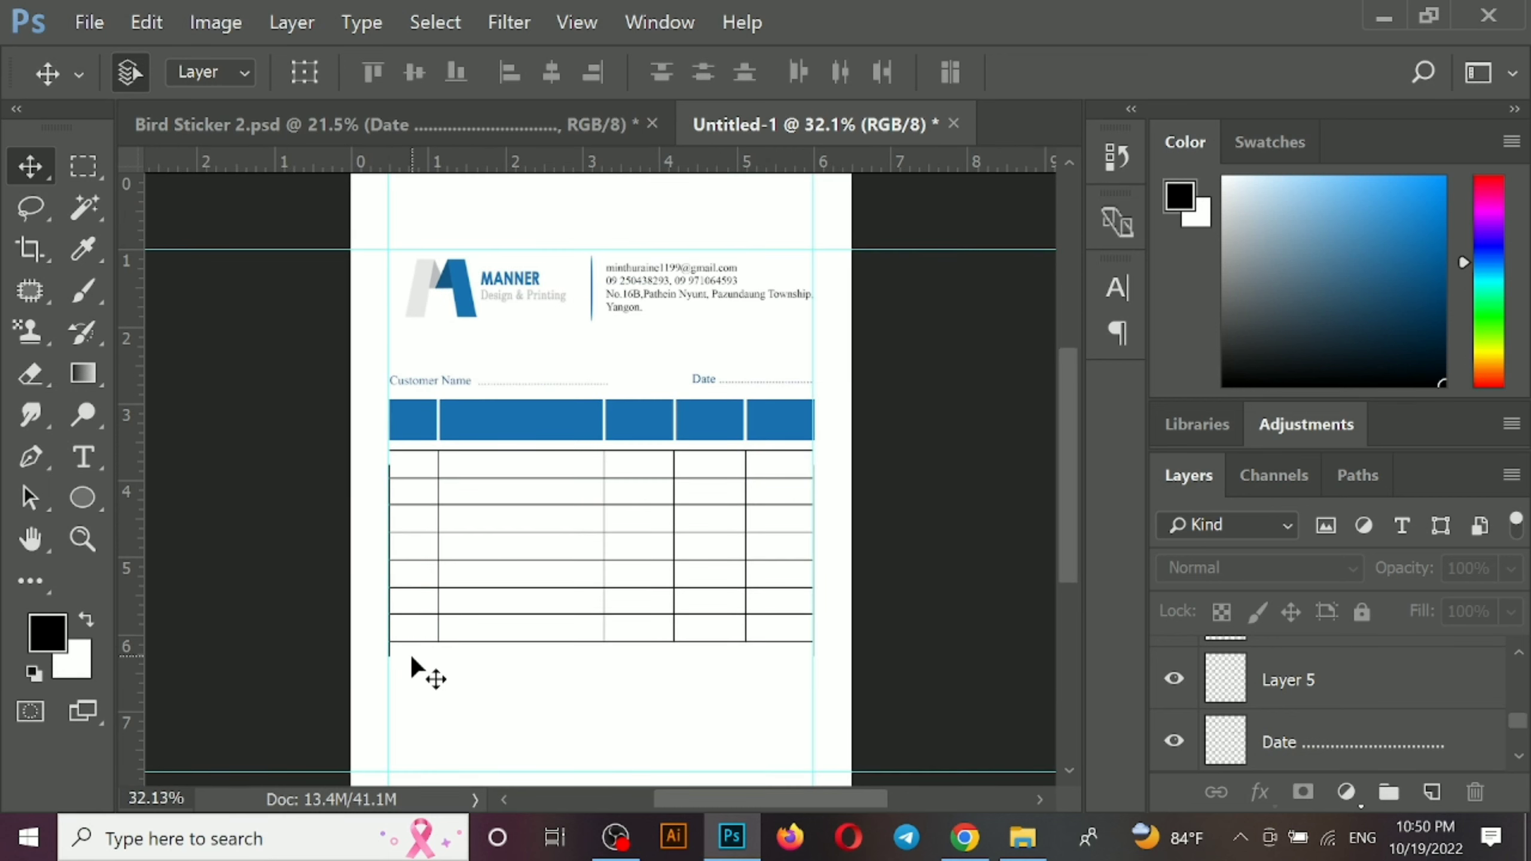
key("ctrl+alt+z")
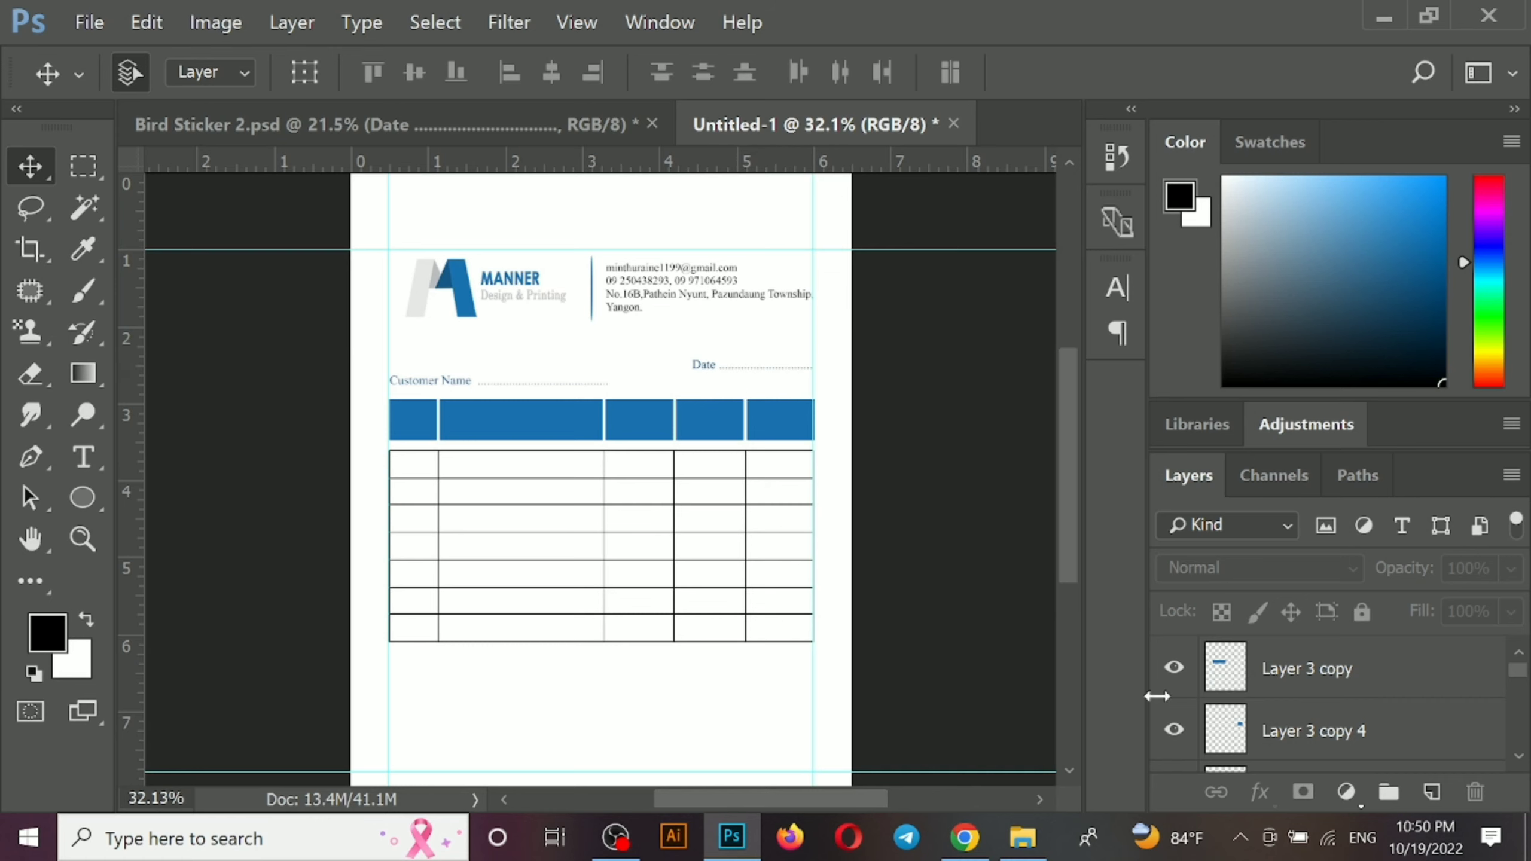
Cut the Date line out of its layer with a rectangular selection and paste it onto a new layer
scroll(1261, 748, "down", 5)
scroll(636, 409, "up", 8)
key("space")
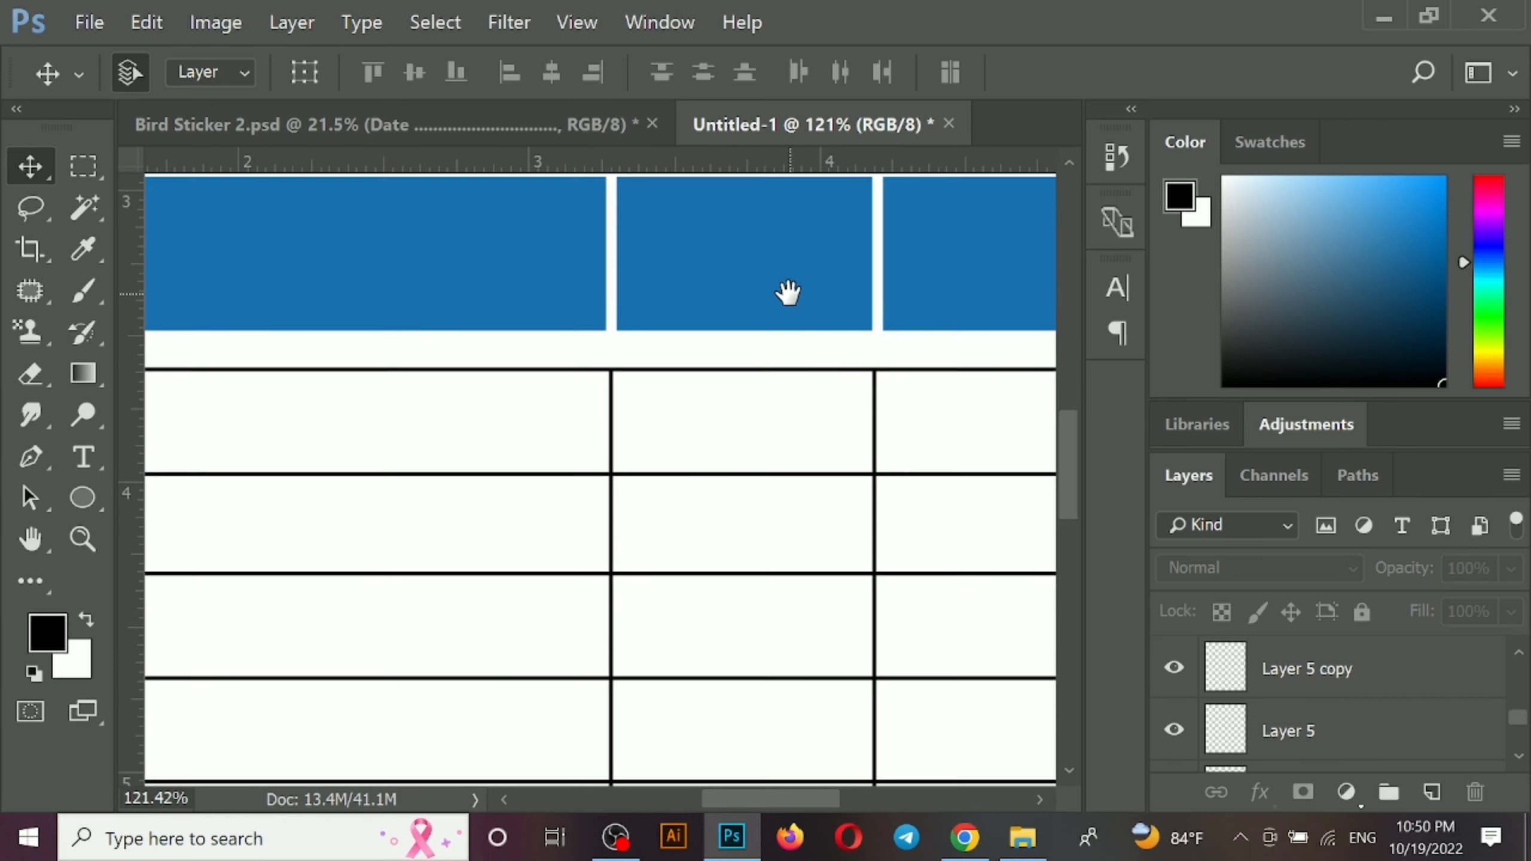
left_click_drag(788, 292, 736, 613)
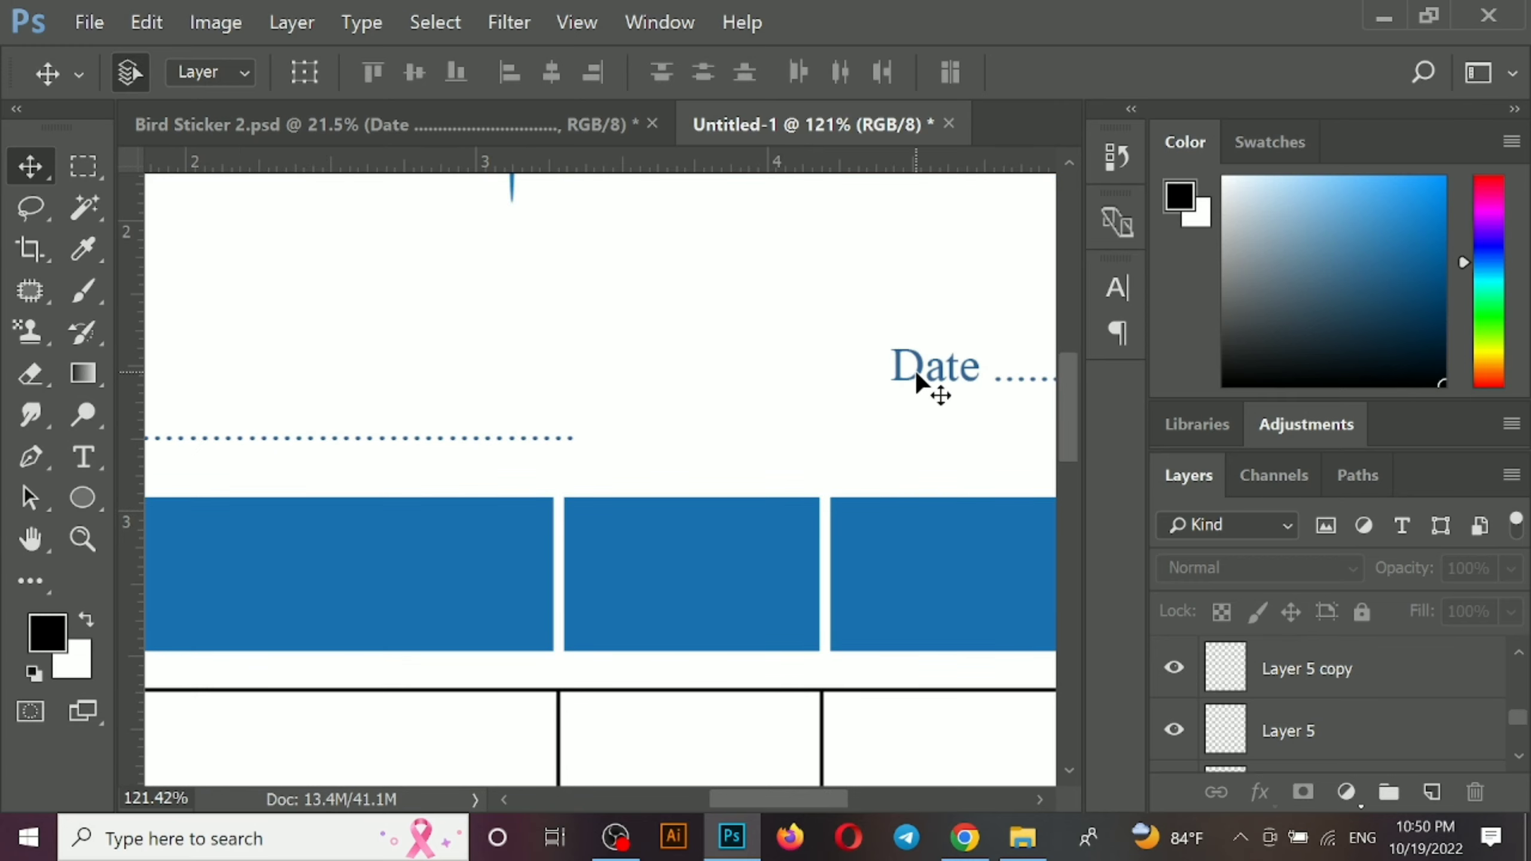
left_click(914, 367)
scroll(829, 484, "down", 6)
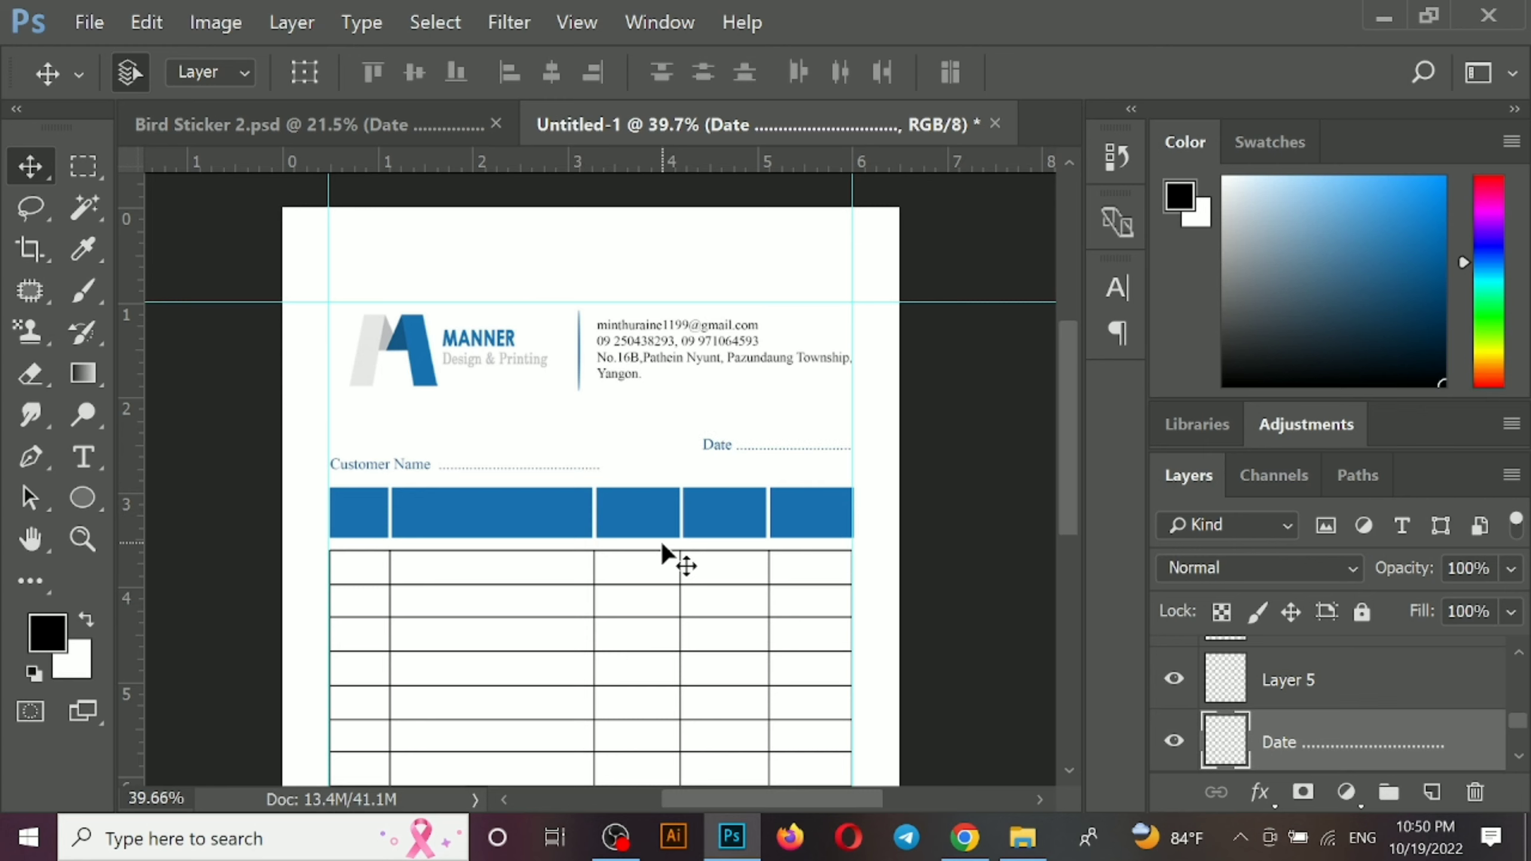
key("m")
mouse_move(674, 407)
left_mouse_down()
mouse_move(913, 475)
mouse_move(878, 476)
left_mouse_up()
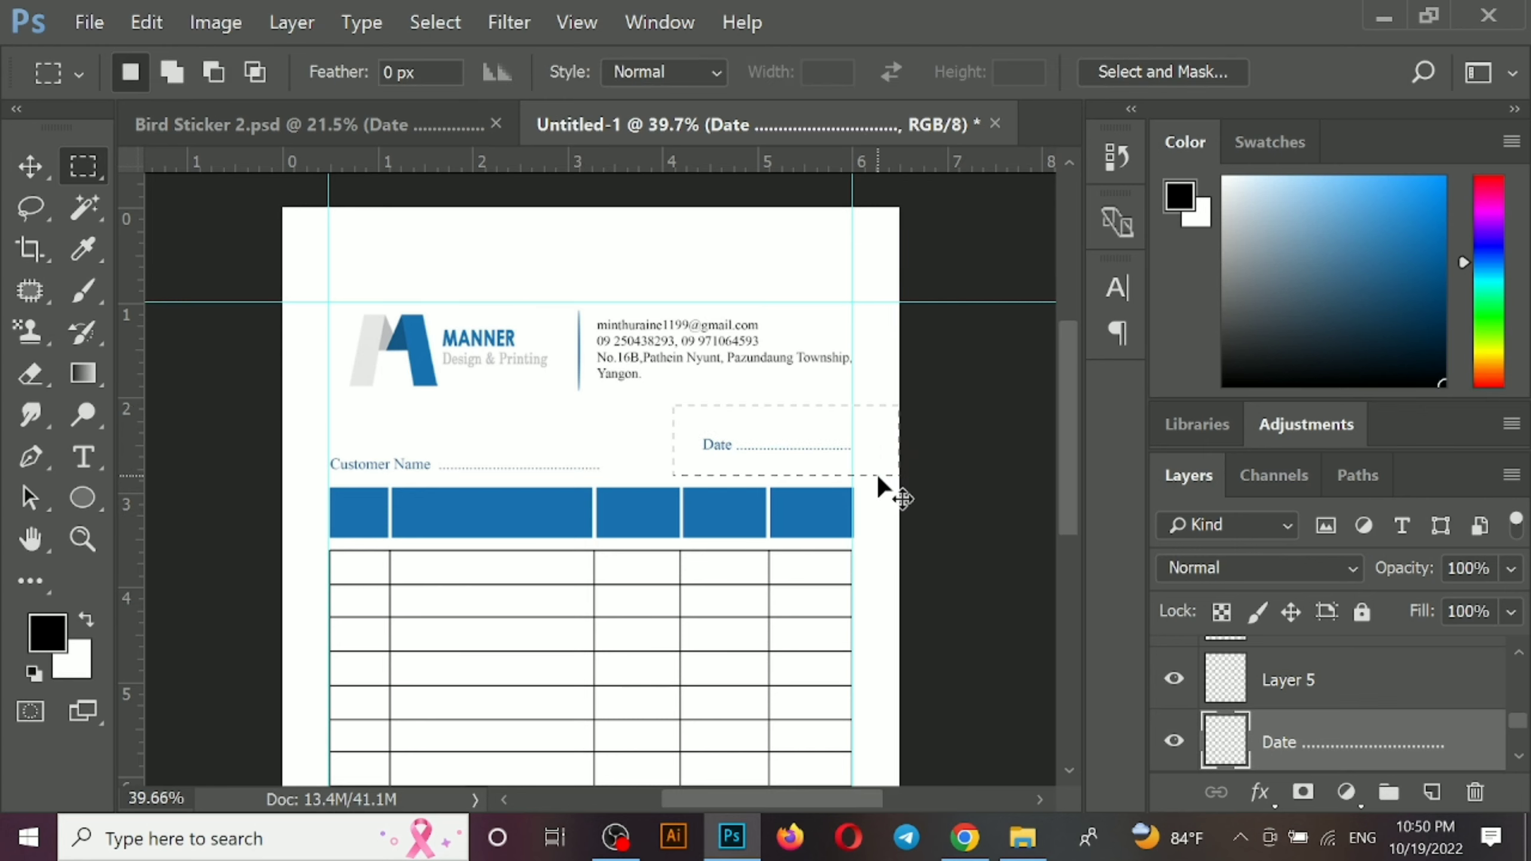
key("ctrl+x")
key("ctrl+v")
key("v")
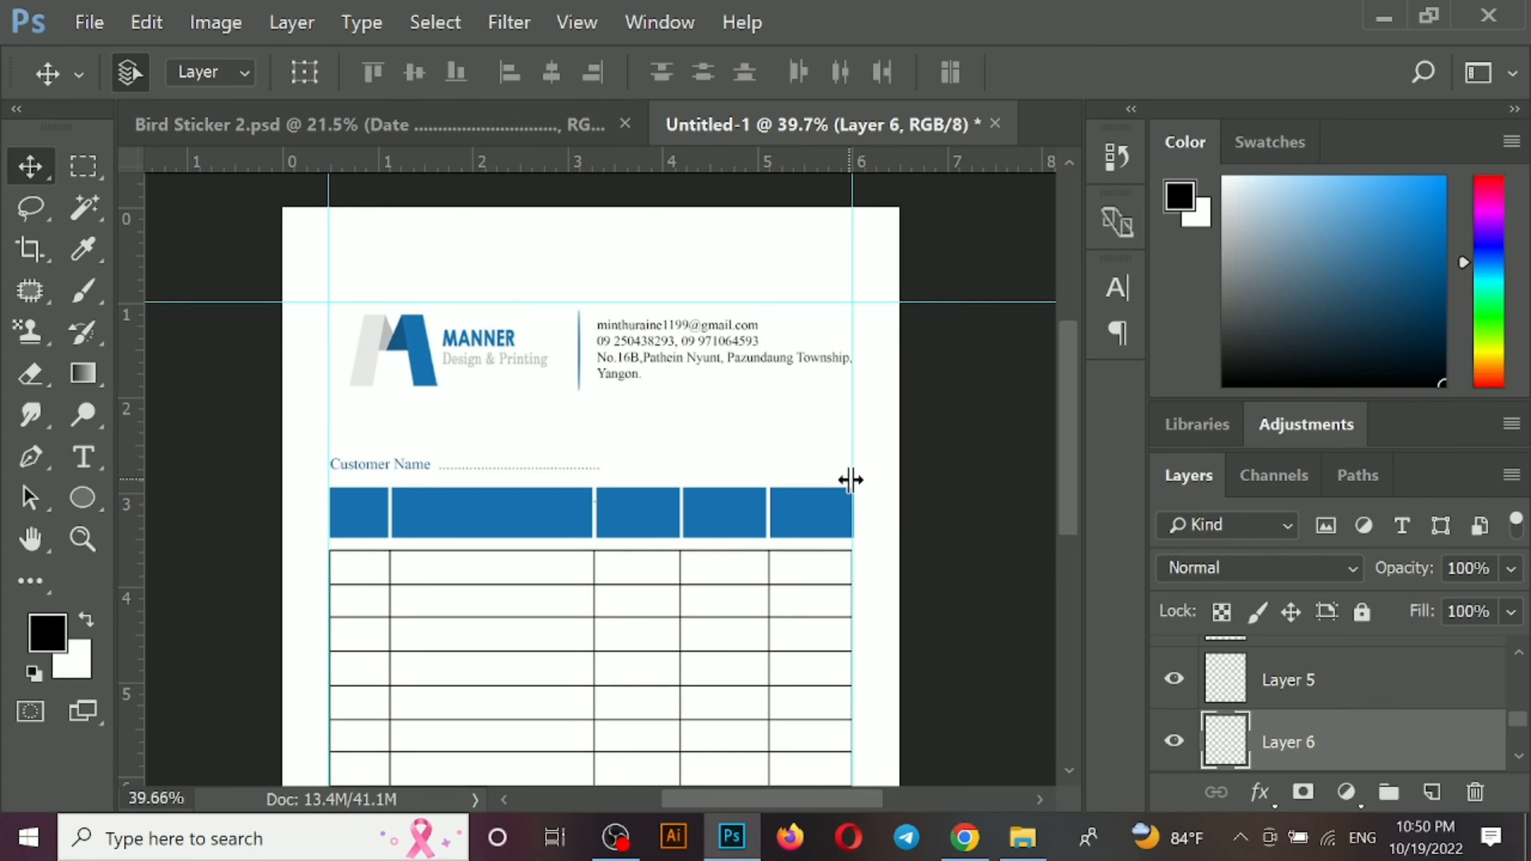
Move the pasted Date line above the right-hand header cells, level with the Customer Name line
scroll(820, 507, "down", 3)
key("ctrl+t")
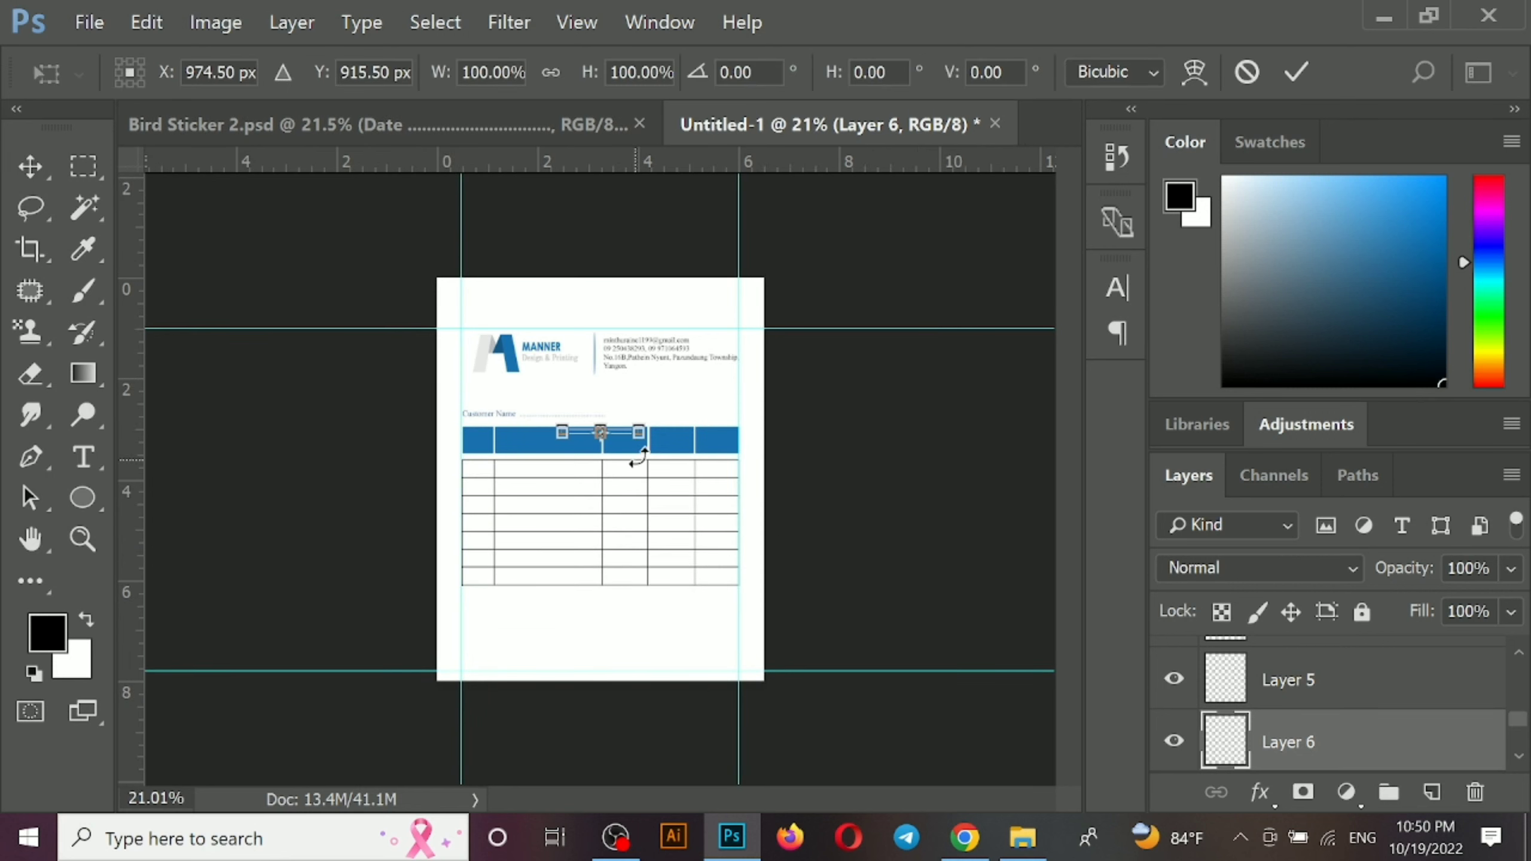
scroll(638, 435, "up", 3)
left_click_drag(629, 423, 792, 389)
key("Return")
scroll(803, 412, "down", 4)
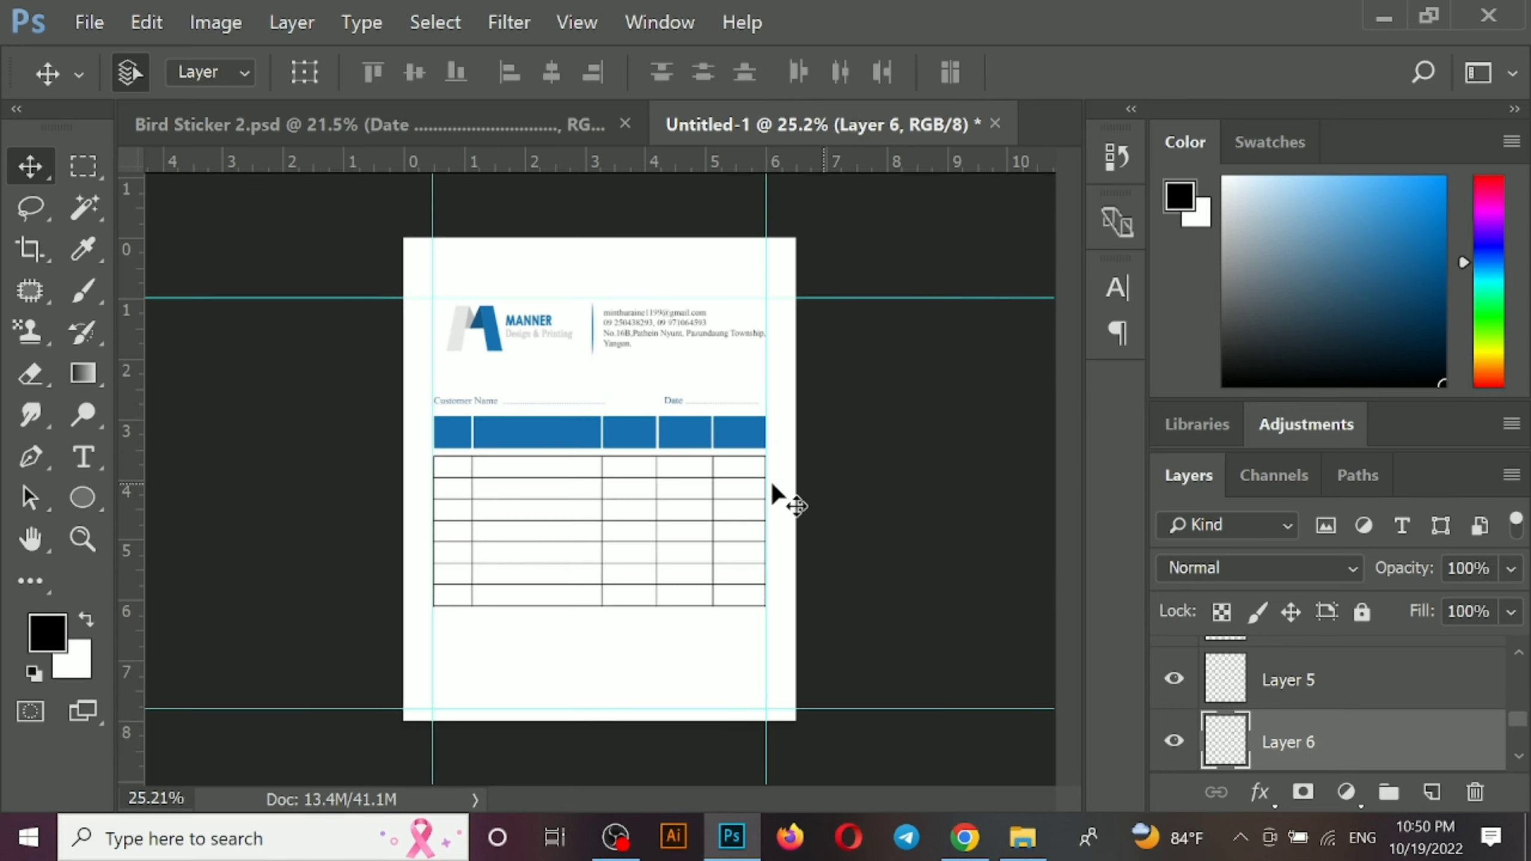
Check the totals box in Bird Sticker 2 and draw a rectangular selection about 1.8 × 0.42 in below Untitled-1's last two columns
left_click(753, 485)
key("ctrl+Tab")
left_click_drag(707, 515, 706, 518)
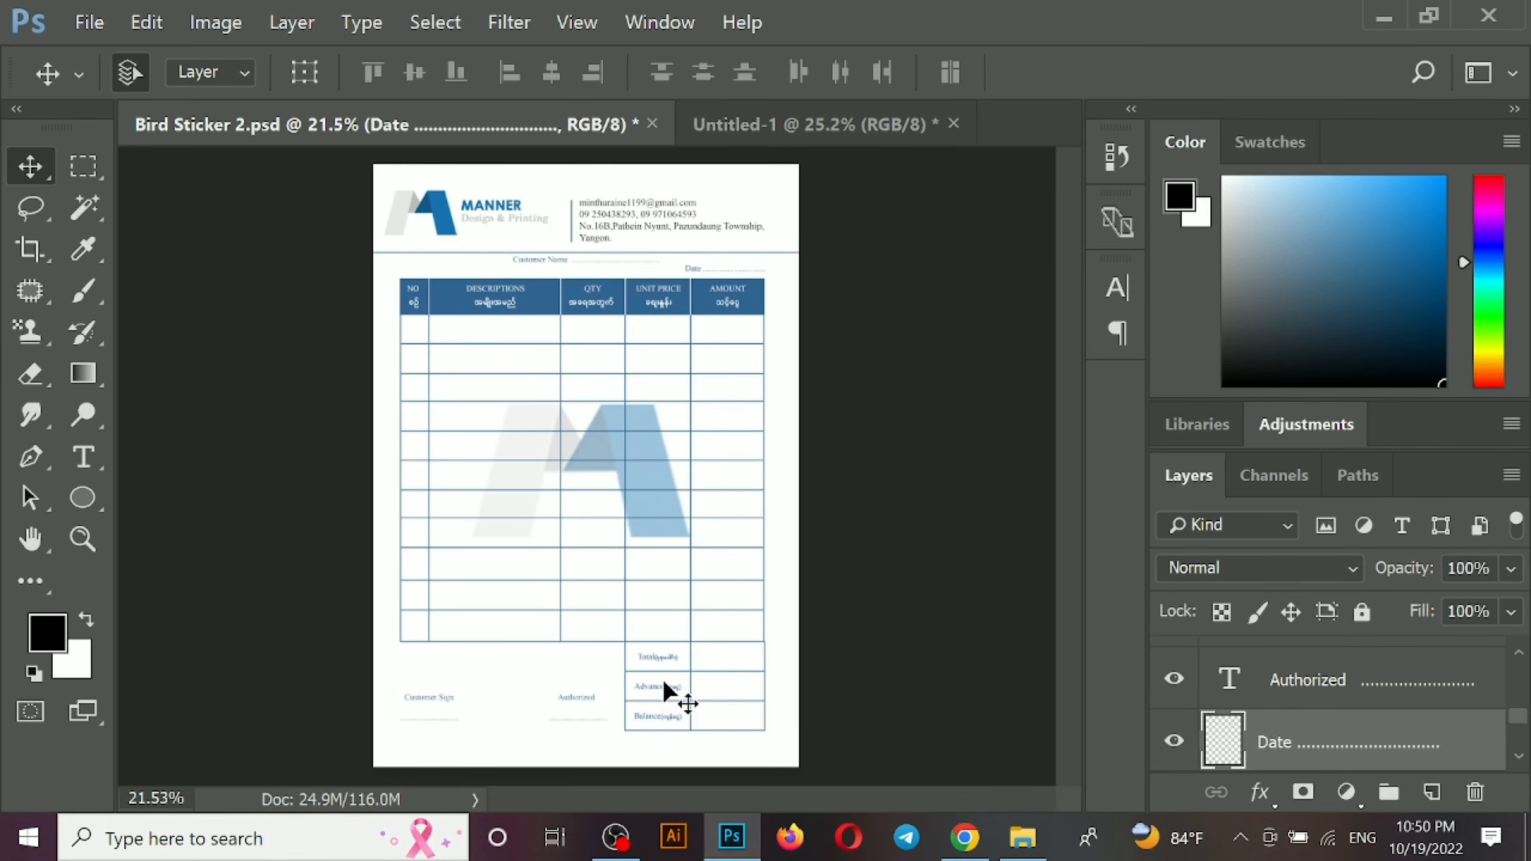
key("ctrl+Tab")
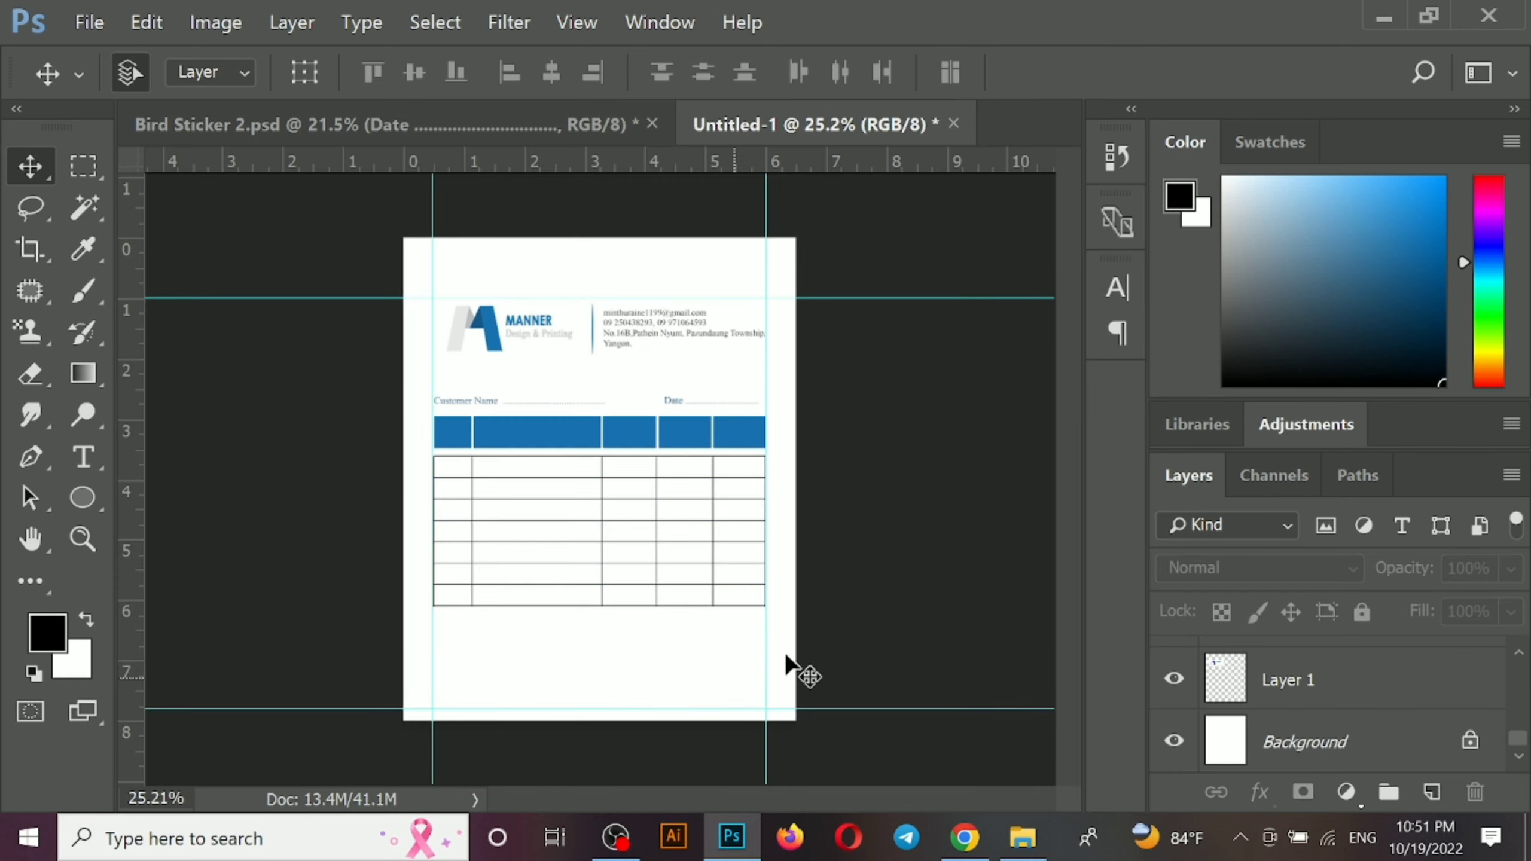
scroll(787, 664, "up", 5)
scroll(675, 450, "up", 2)
key("m")
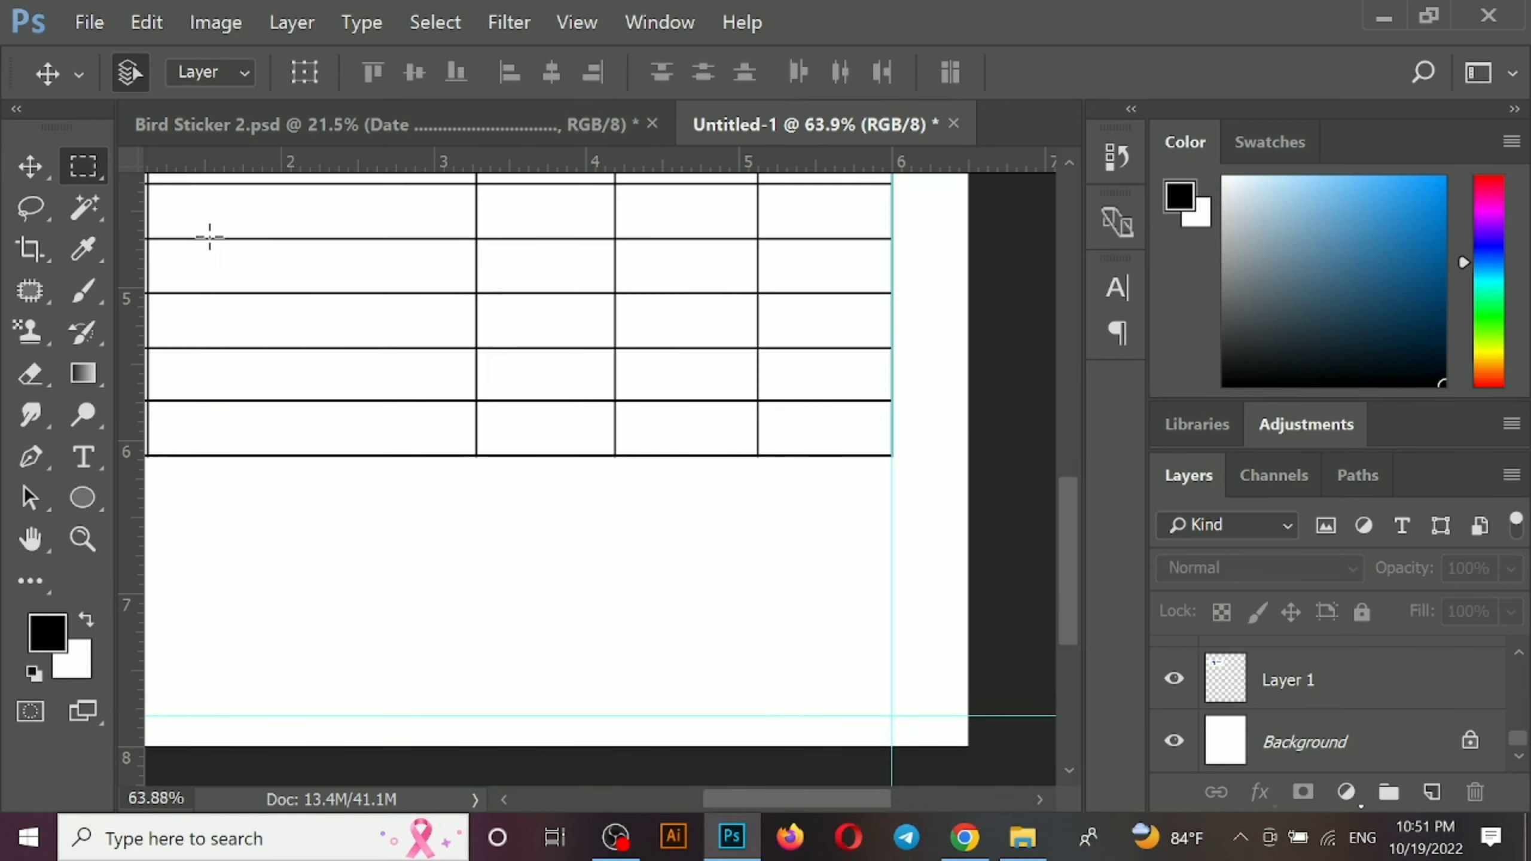
left_click_drag(393, 398, 728, 562)
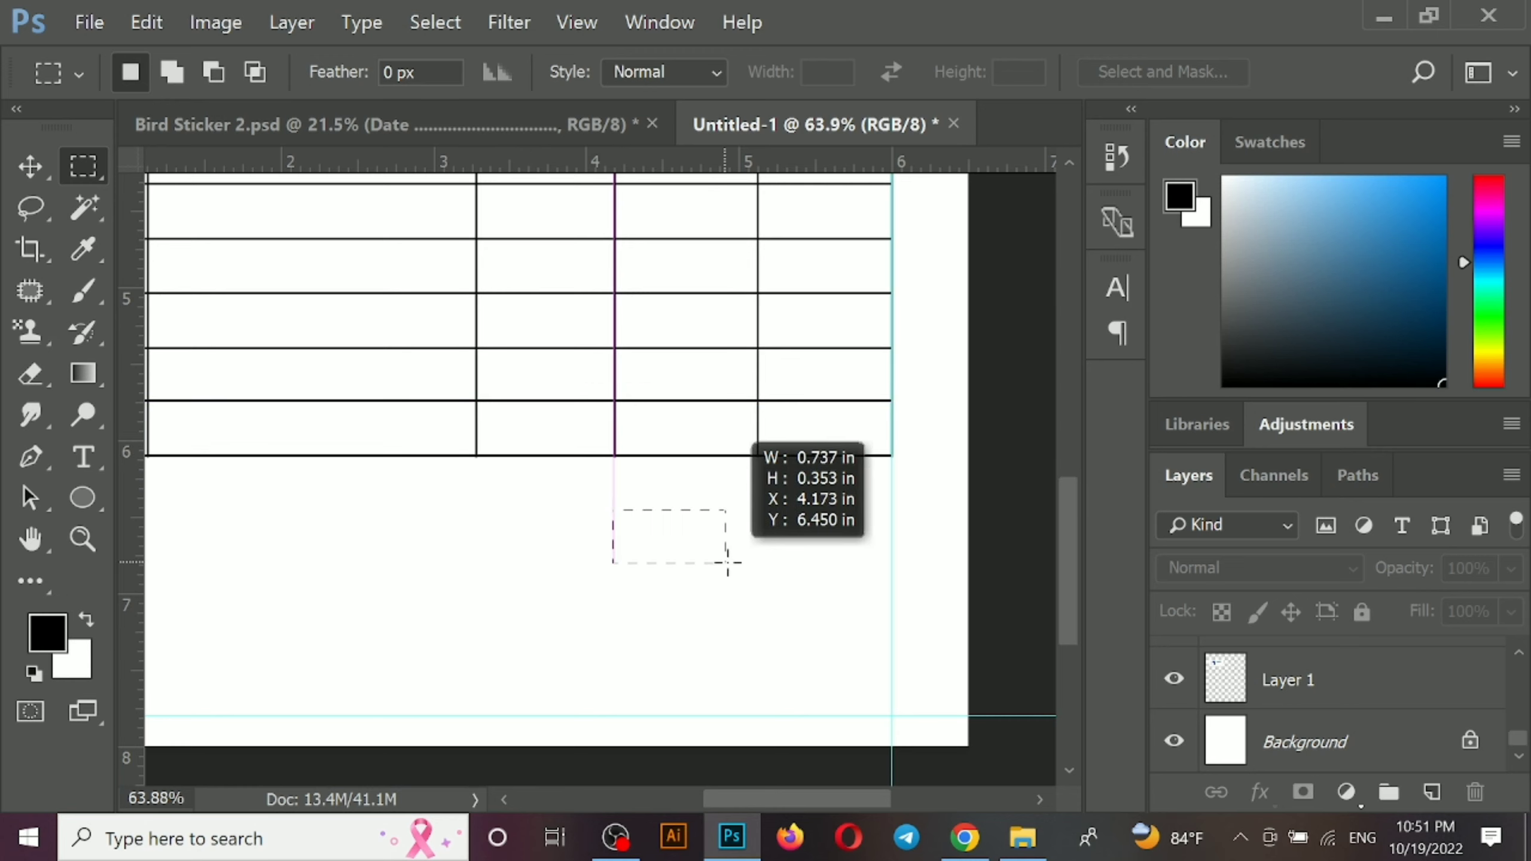
left_click_drag(728, 563, 891, 579)
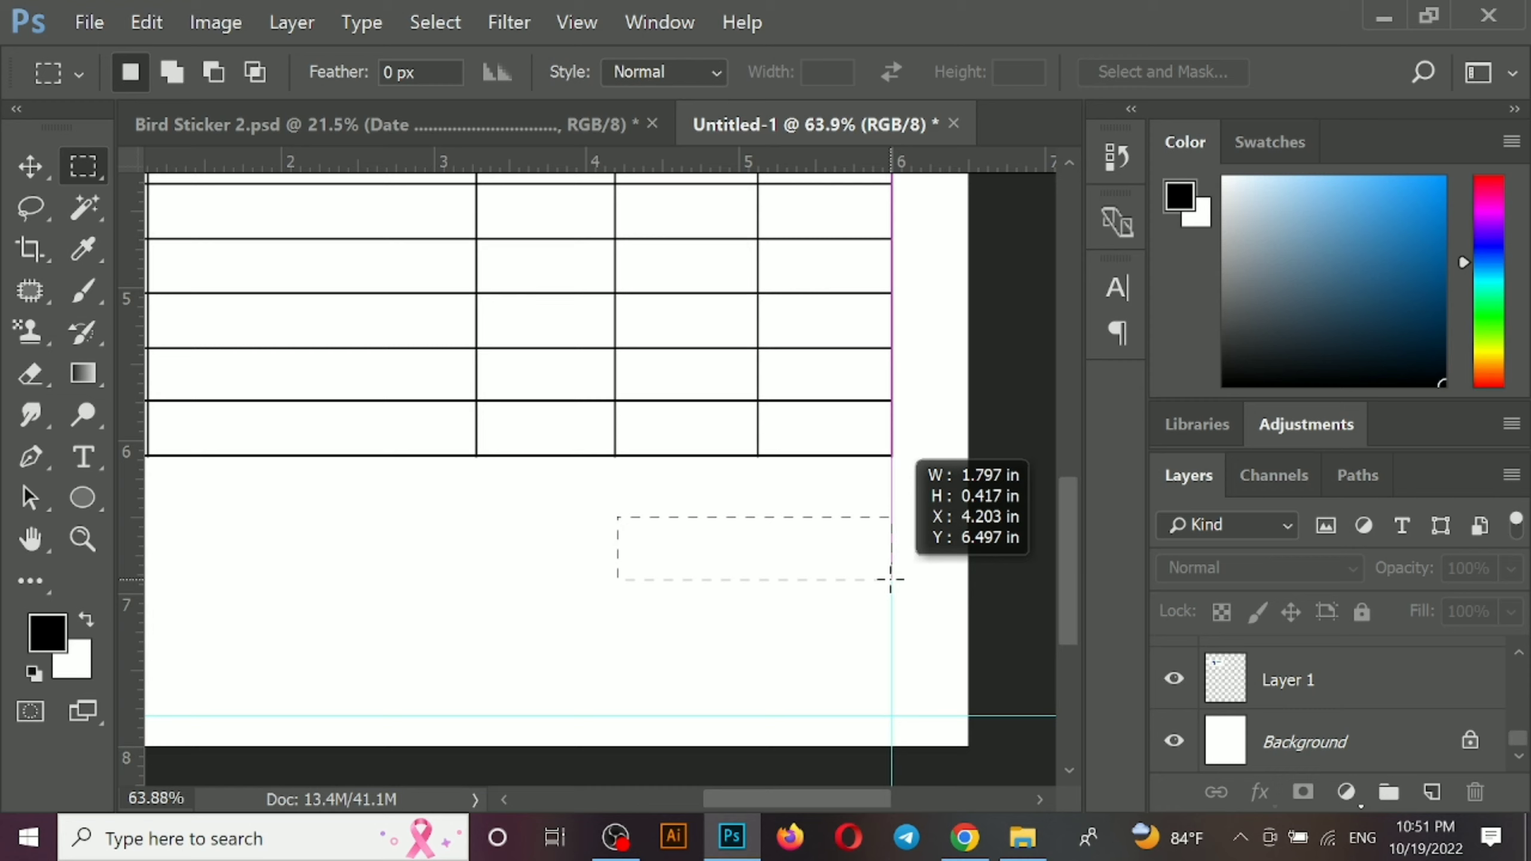
left_click_drag(891, 579, 893, 580)
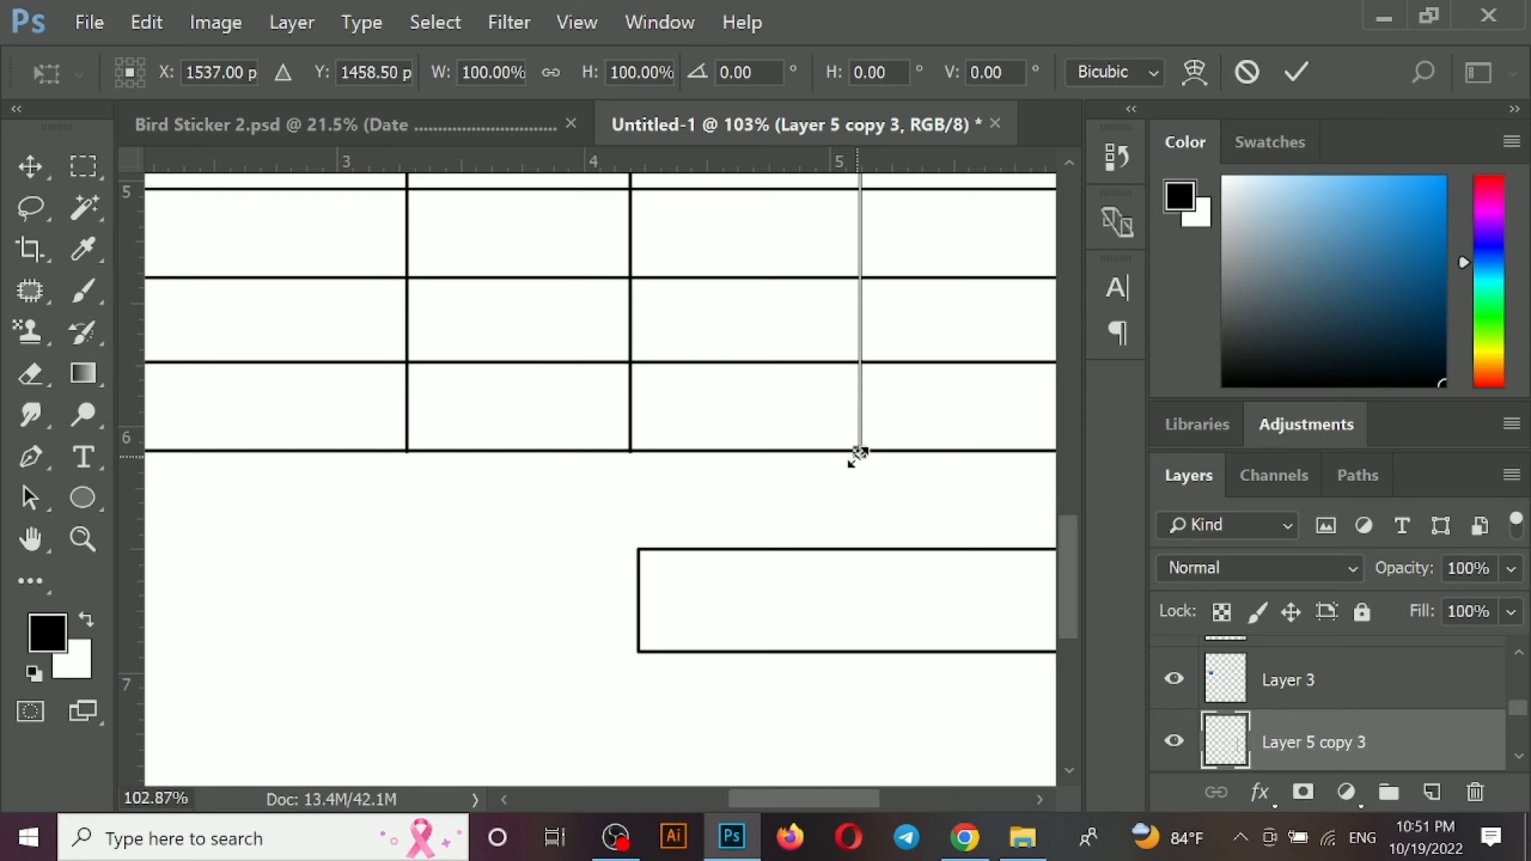
Extend the divider between the last two columns down to the bottom edge of the new box below the table
key("Return")
scroll(699, 558, "down", 2)
scroll(657, 479, "up", 3)
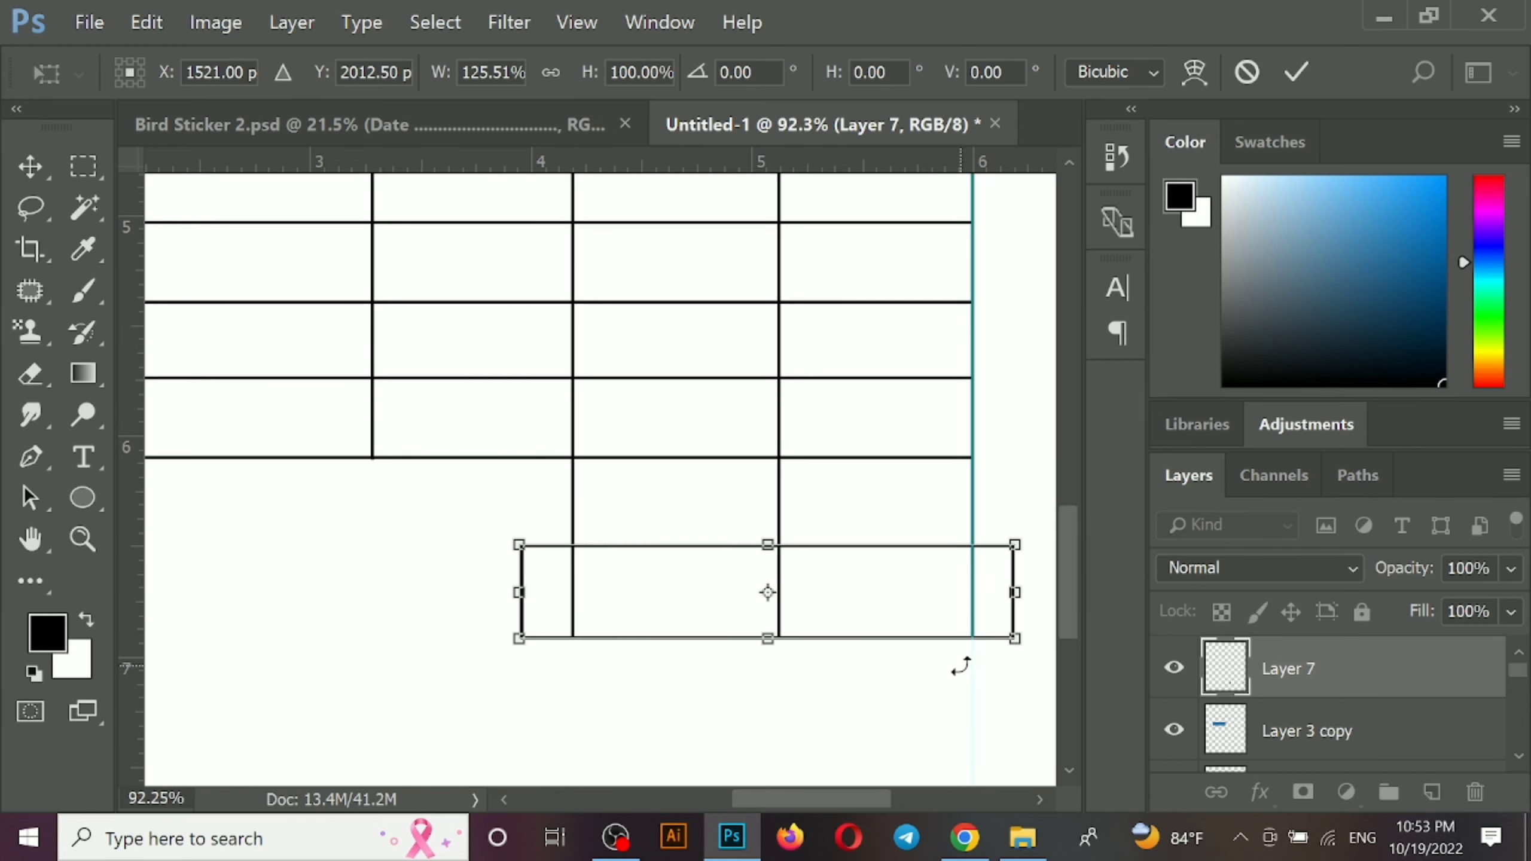
Apply the box's 125.51% width and delete the parts of its outline that stick out beyond the last two columns
key("Return")
key("m")
left_click_drag(488, 510, 573, 717)
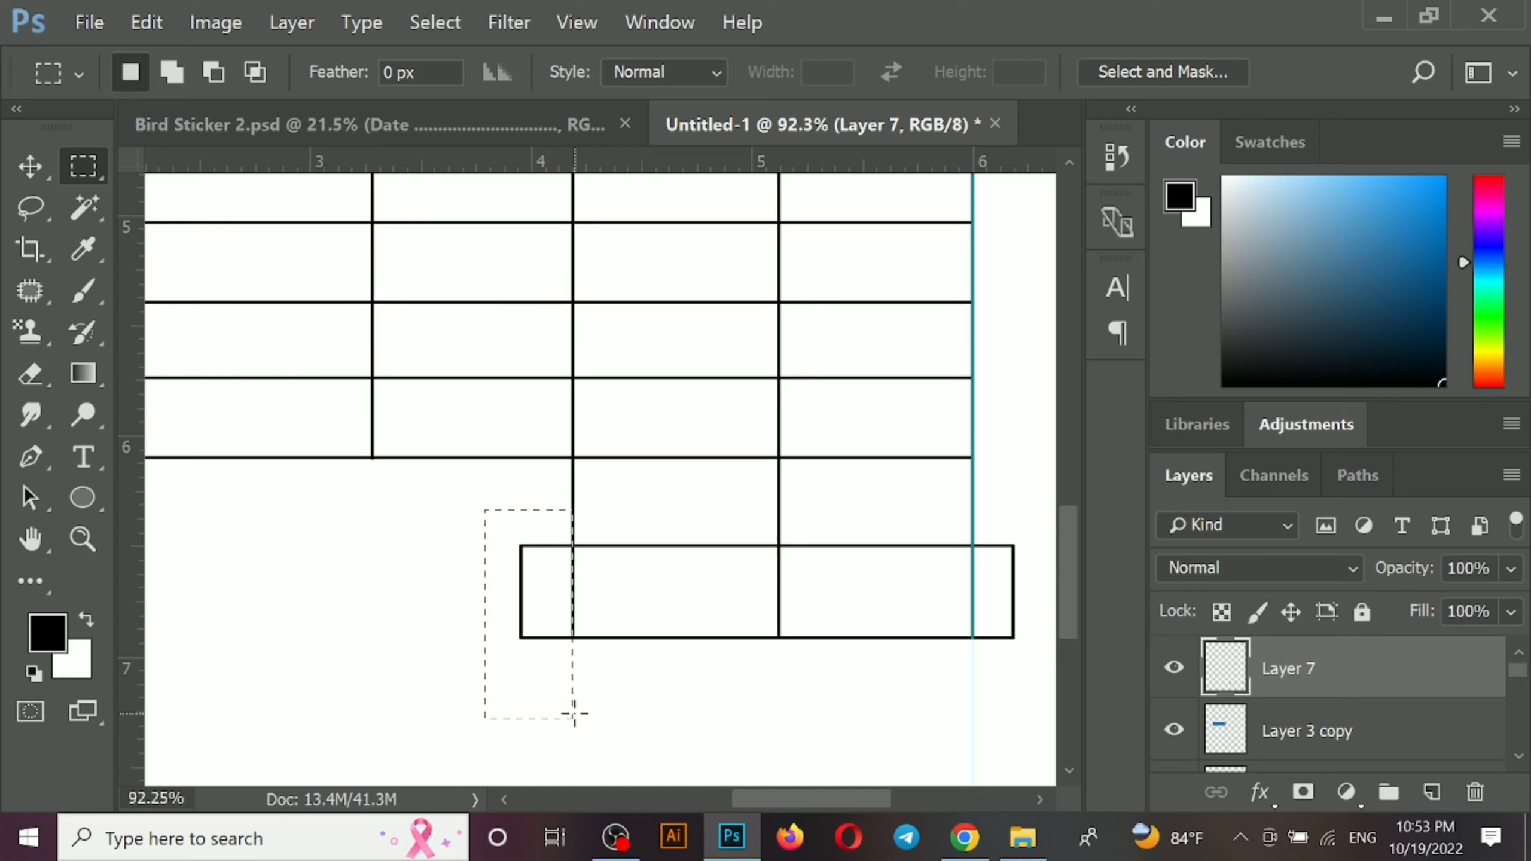
key("Delete")
left_click_drag(972, 498, 1036, 694)
key("Delete")
key("ctrl+d")
key("ctrl+0")
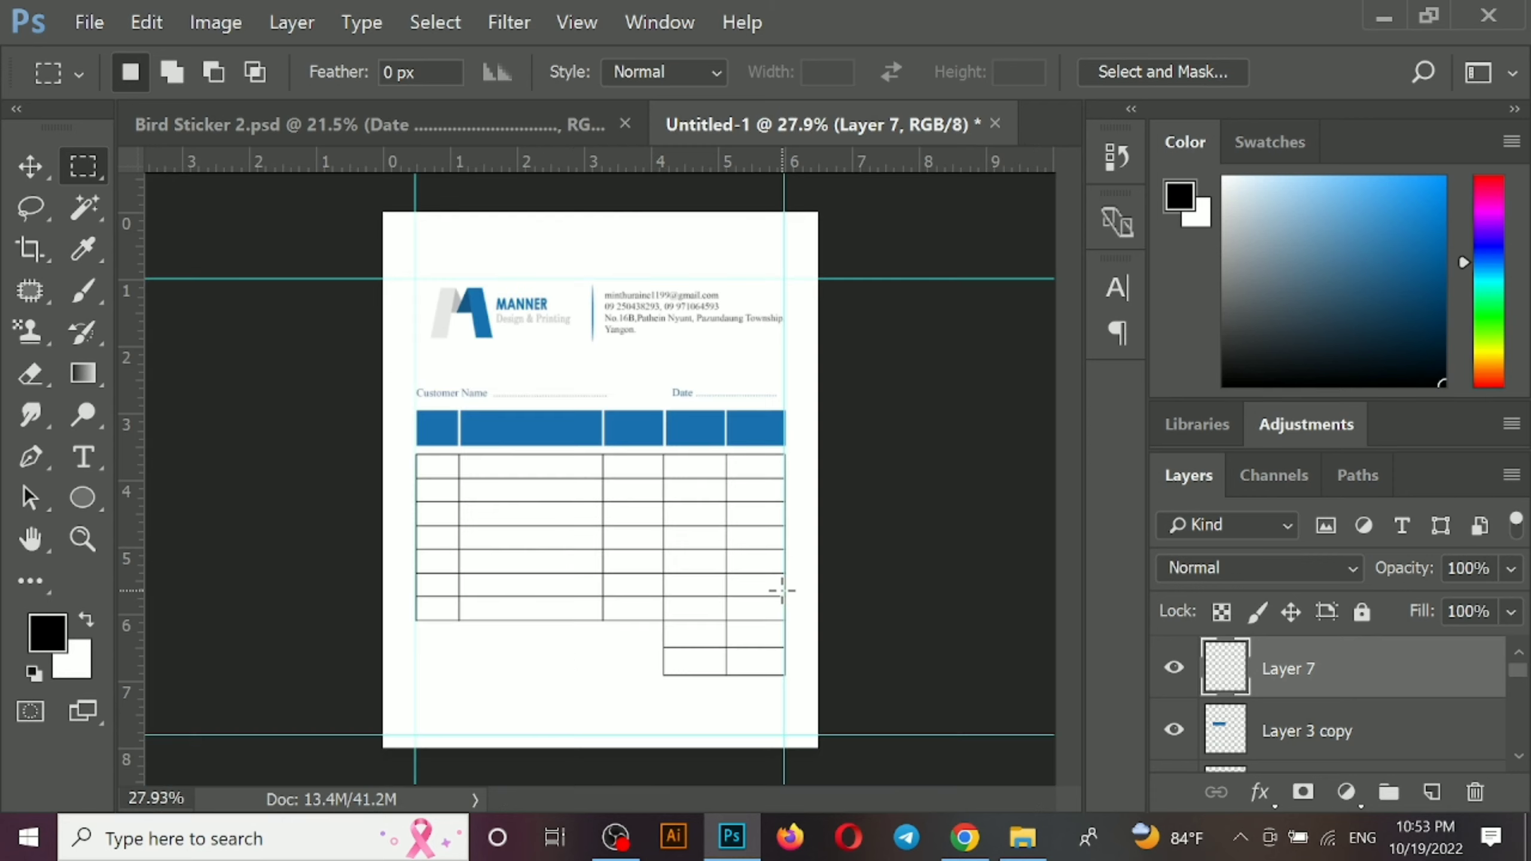
Move the customer line, header row and table up, and copy the Customer Sign and Authorized lines from Bird Sticker 2 below the table
key("v")
left_click_drag(388, 384, 789, 682)
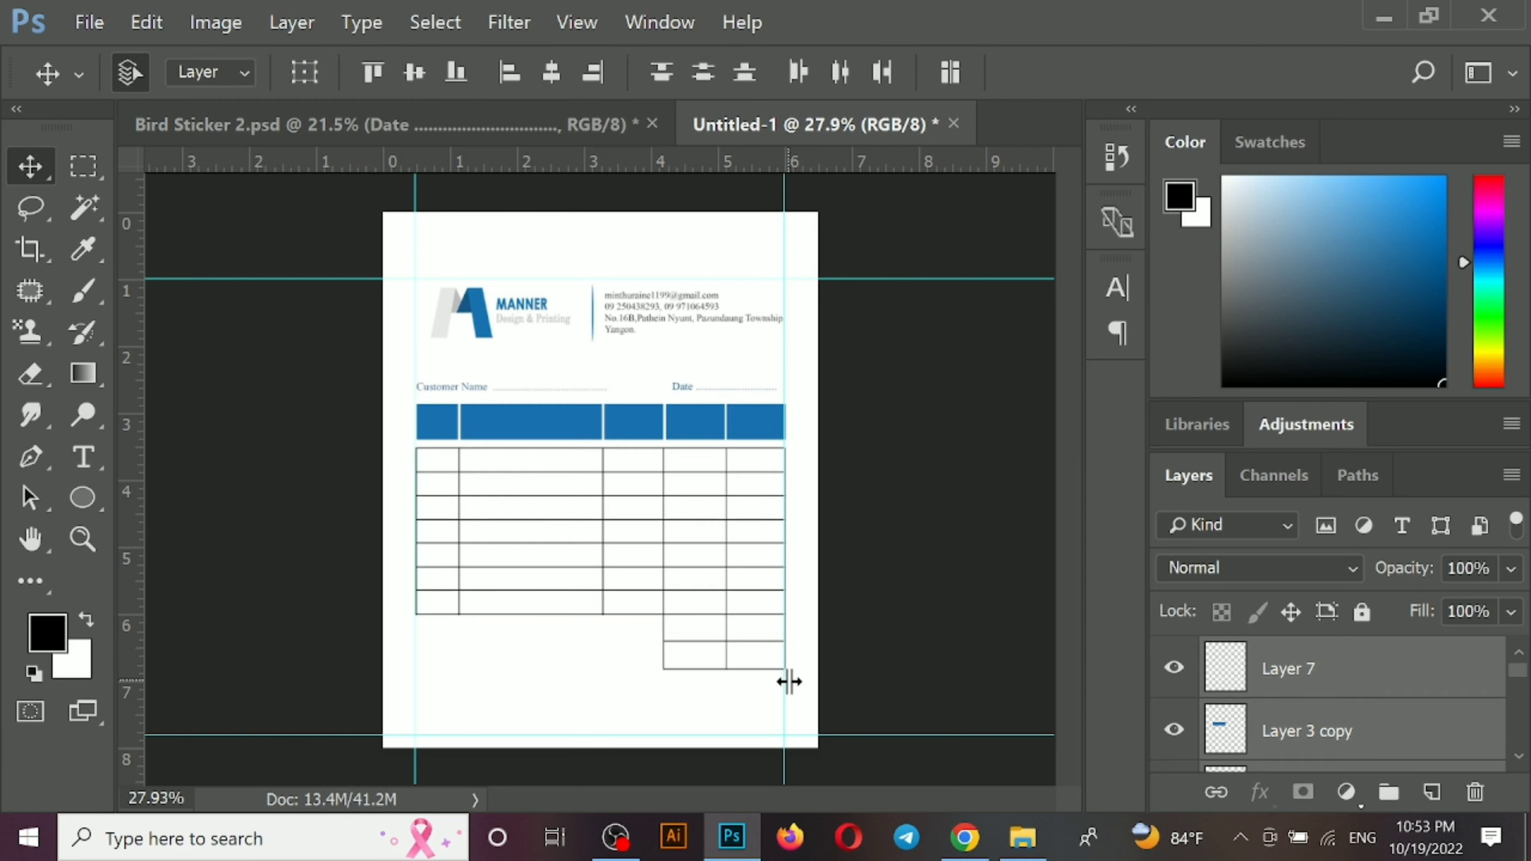
left_click_drag(508, 438, 633, 652)
left_click(576, 697, "shift")
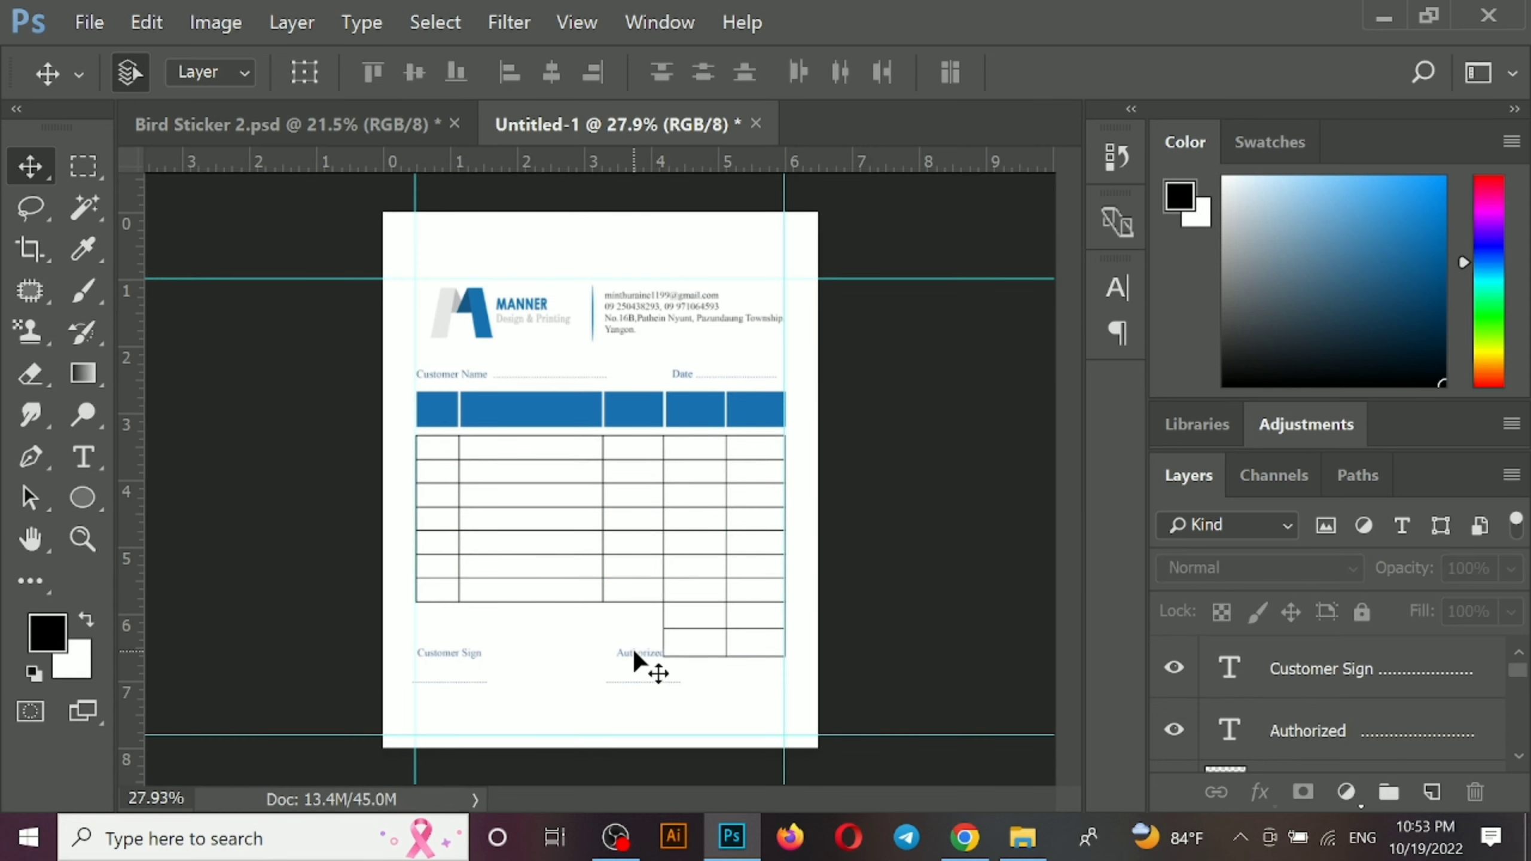
Move the Authorized signature line left, clear of the totals box, and compare the signature layout with Bird Sticker 2
left_click(393, 128)
left_click(692, 143)
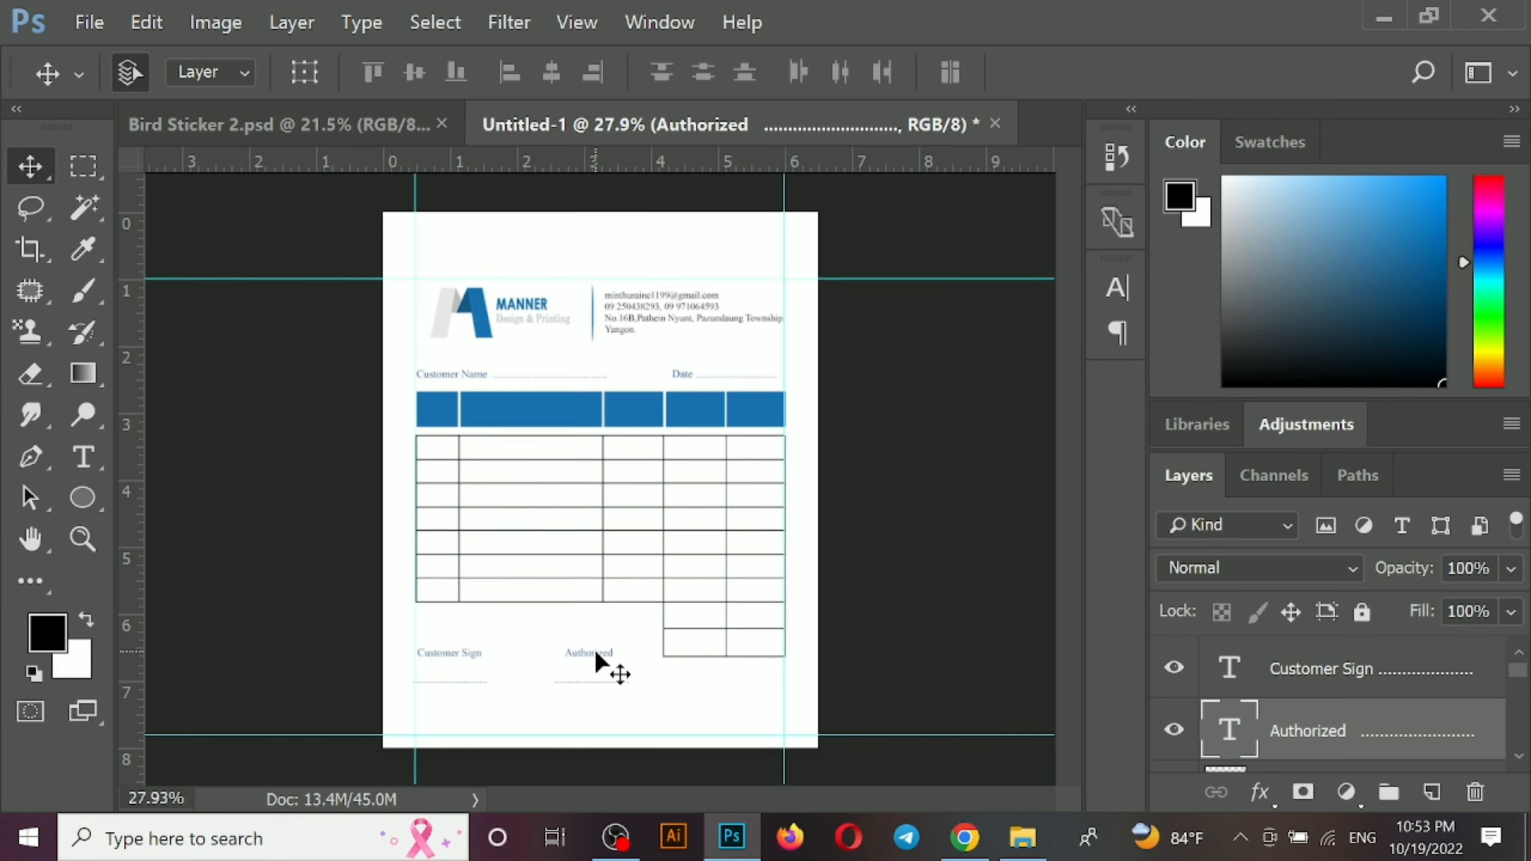
left_click(465, 656, "shift")
left_click(441, 121)
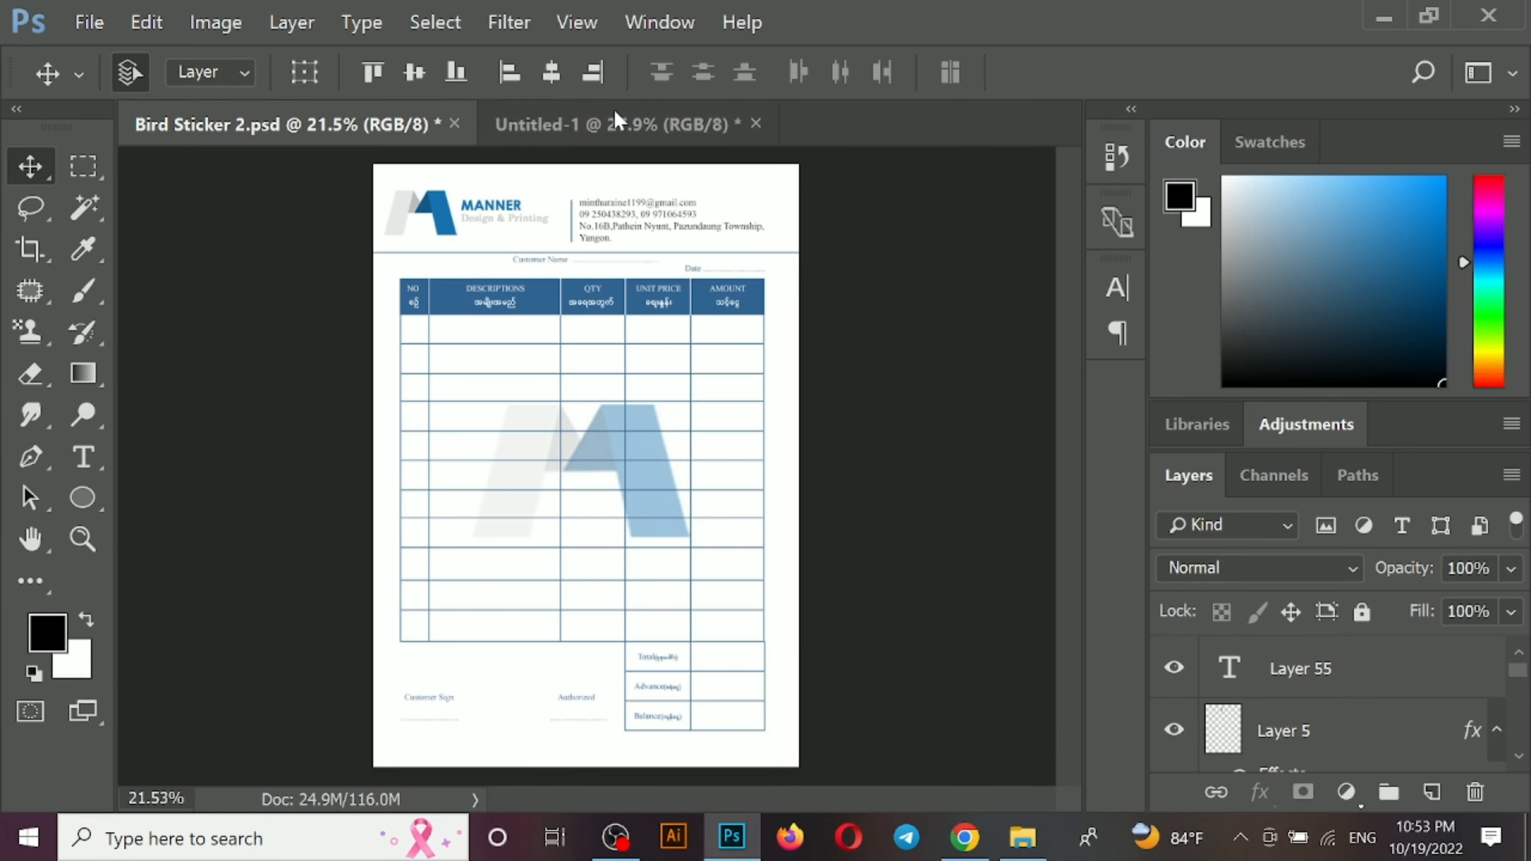
left_click(588, 124)
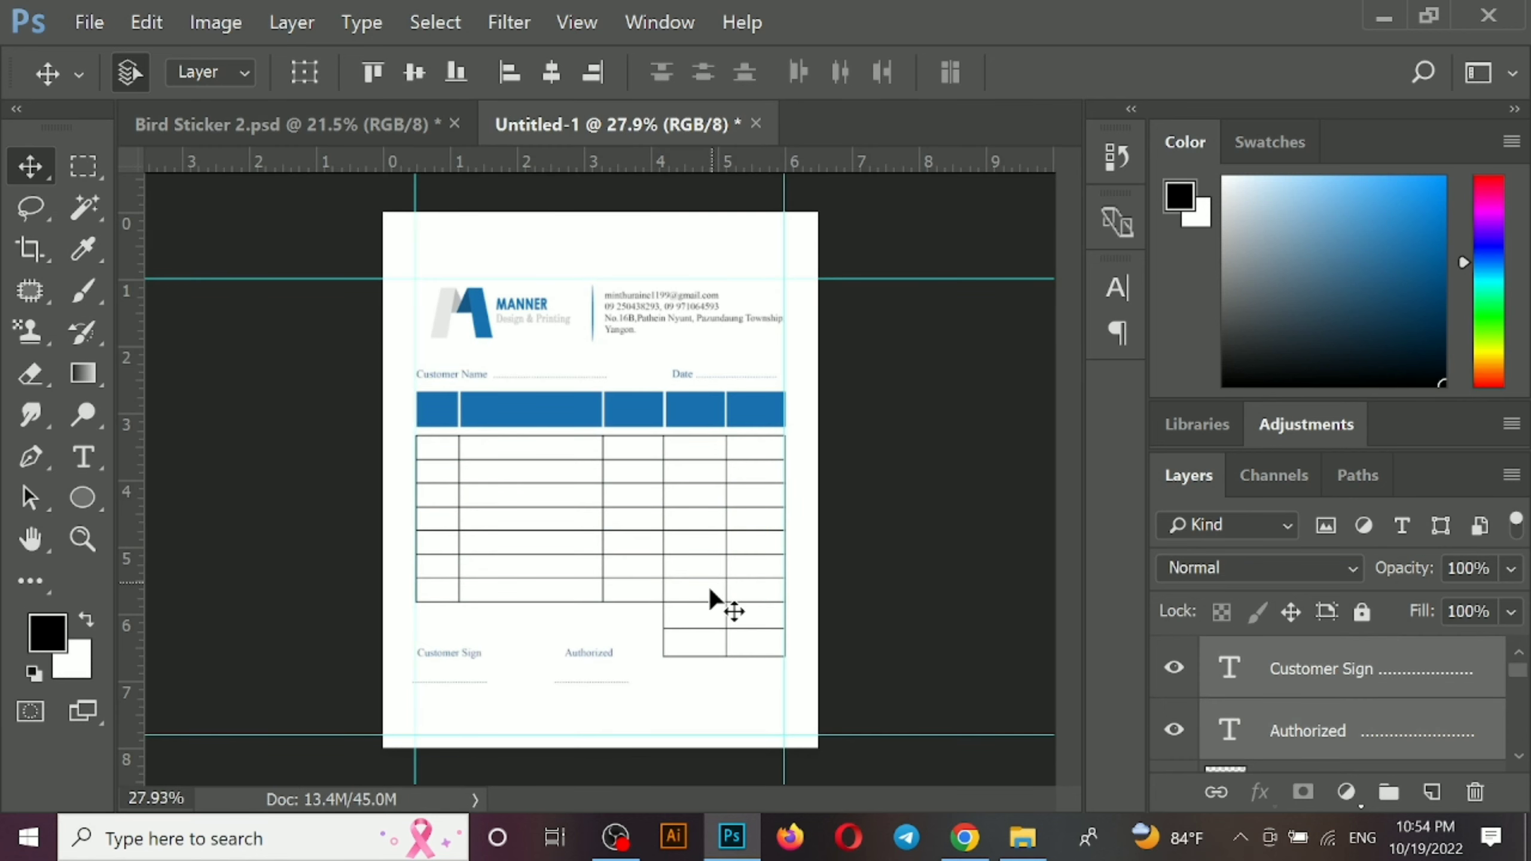
Duplicate the totals box's horizontal lines below it and delete the lower duplicate, leaving one bottom line for a third row
scroll(714, 599, "up", 5)
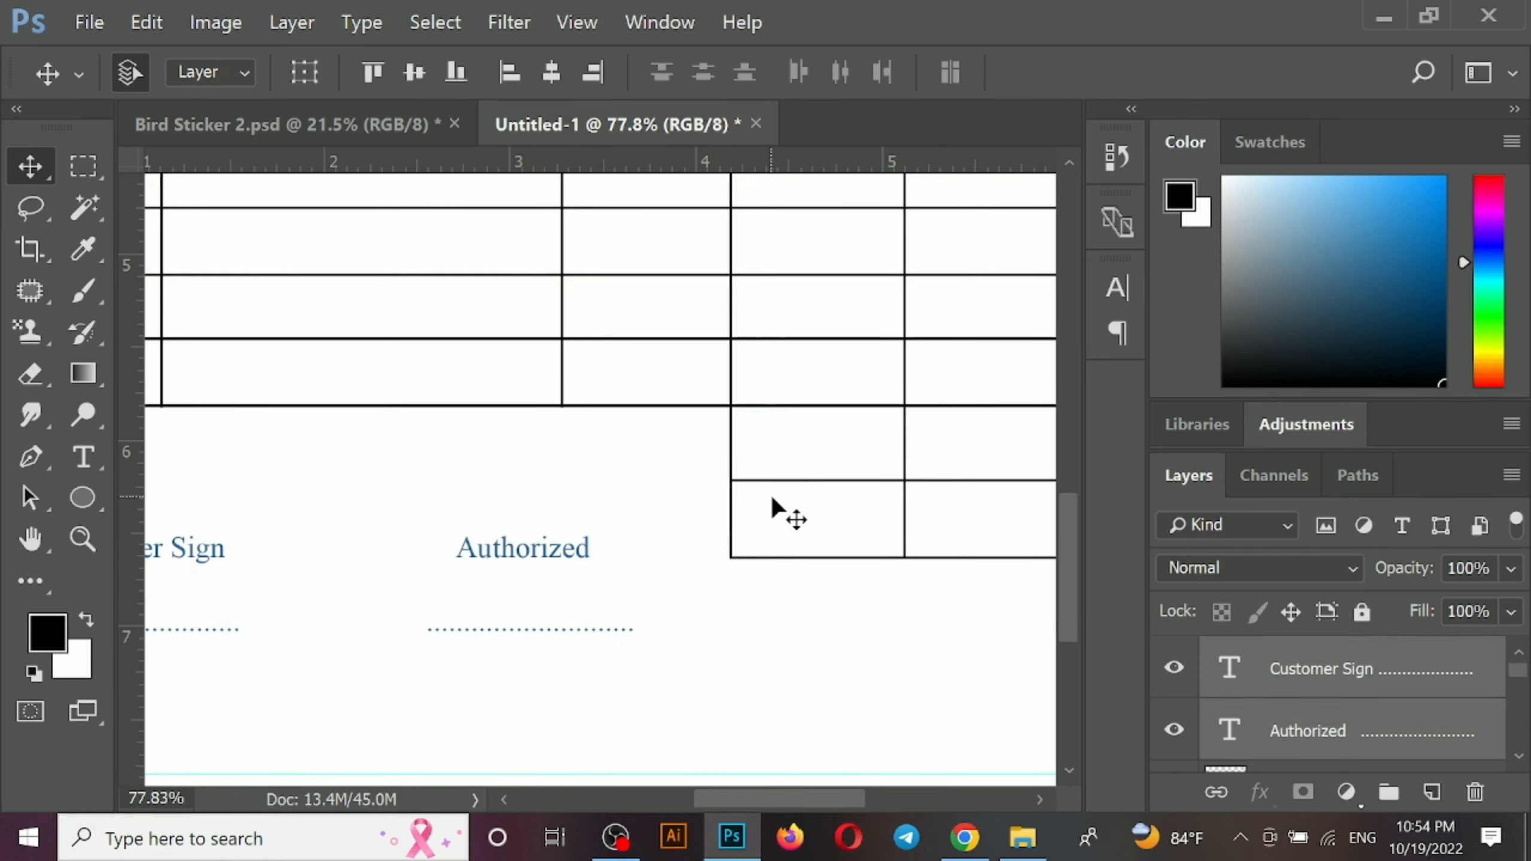
left_click(773, 498)
left_click_drag(862, 483, 560, 571)
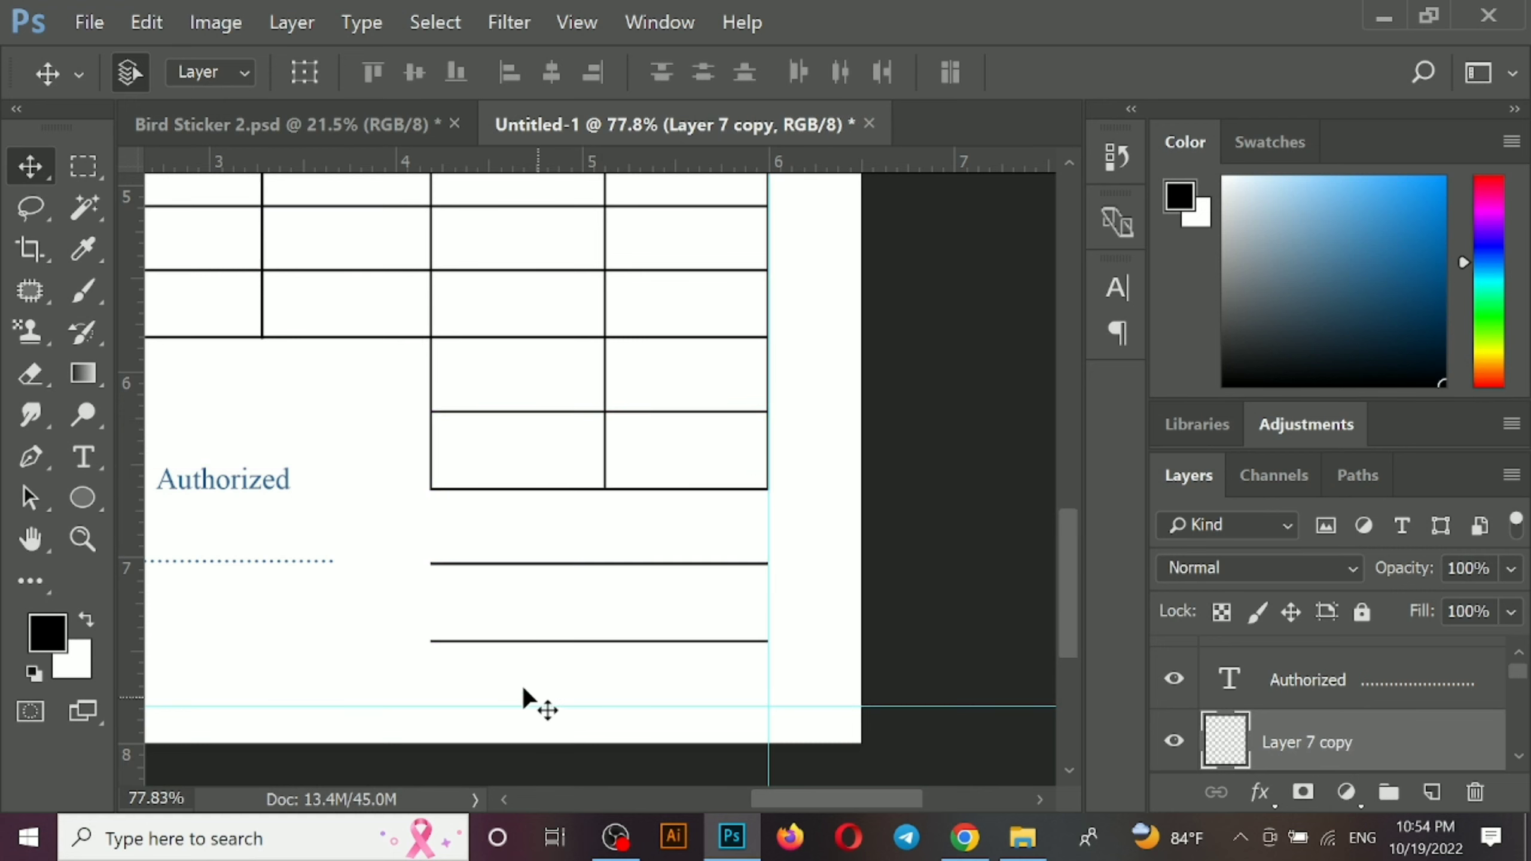
key("m")
left_click_drag(405, 600, 808, 722)
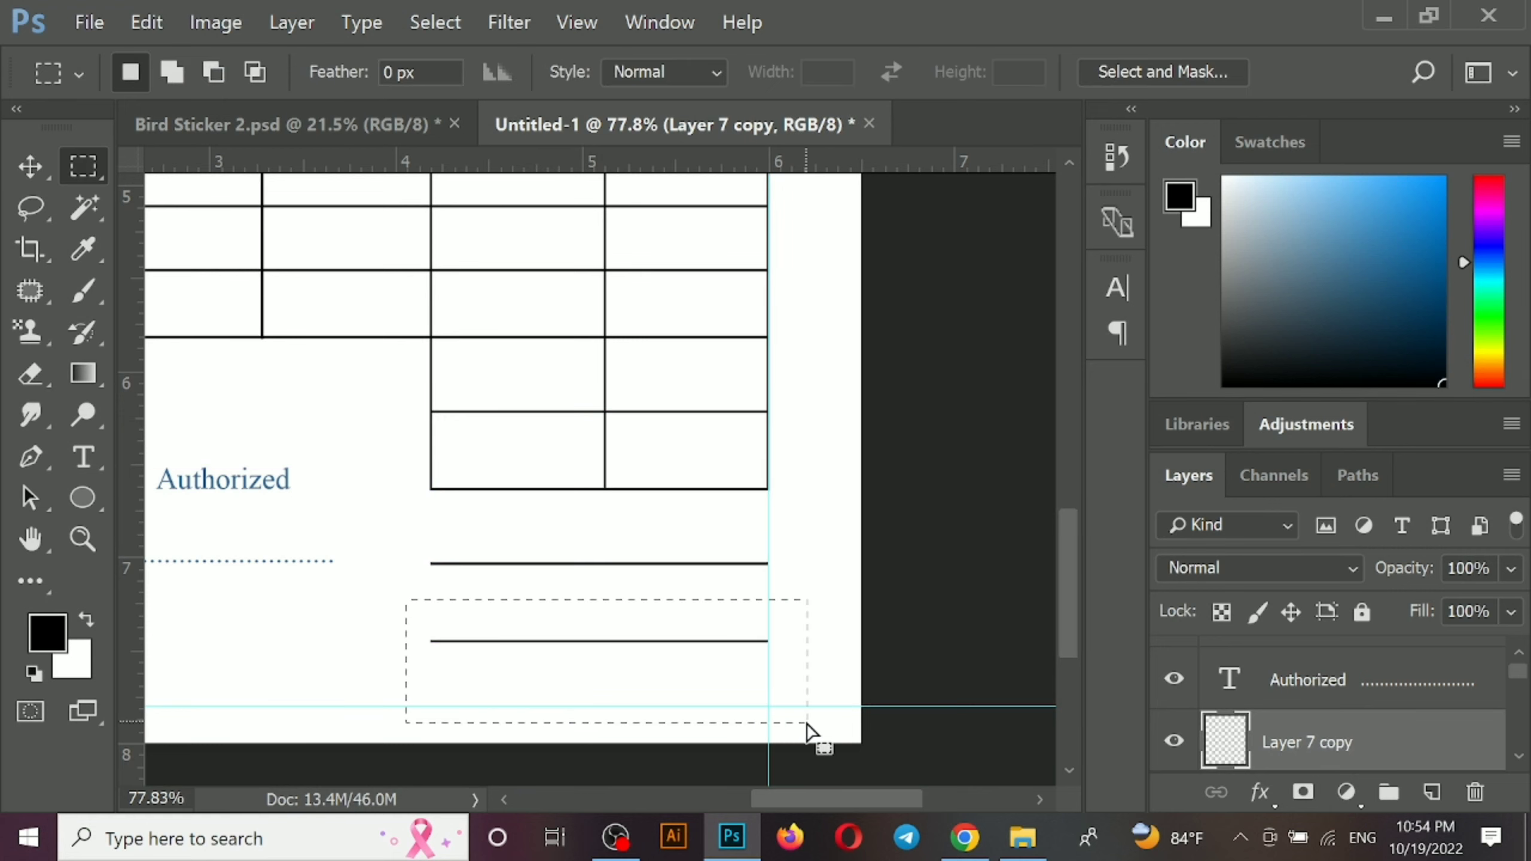
key("Delete")
key("ctrl+d")
key("v")
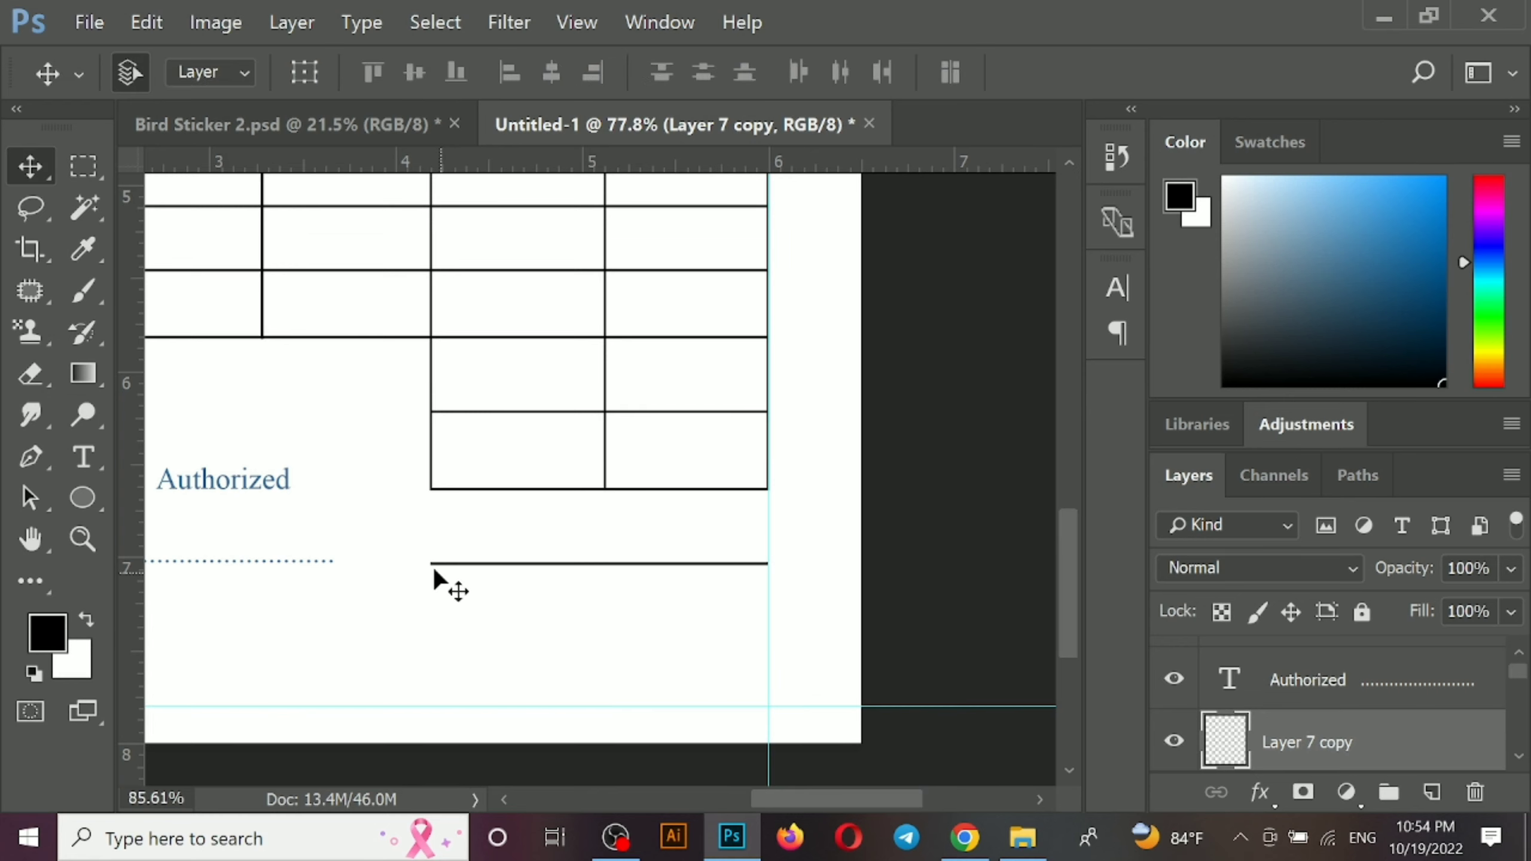
Extend the totals box's left edge down to the new bottom line, closing the gap at the corner
scroll(433, 567, "up", 7)
left_click(279, 469)
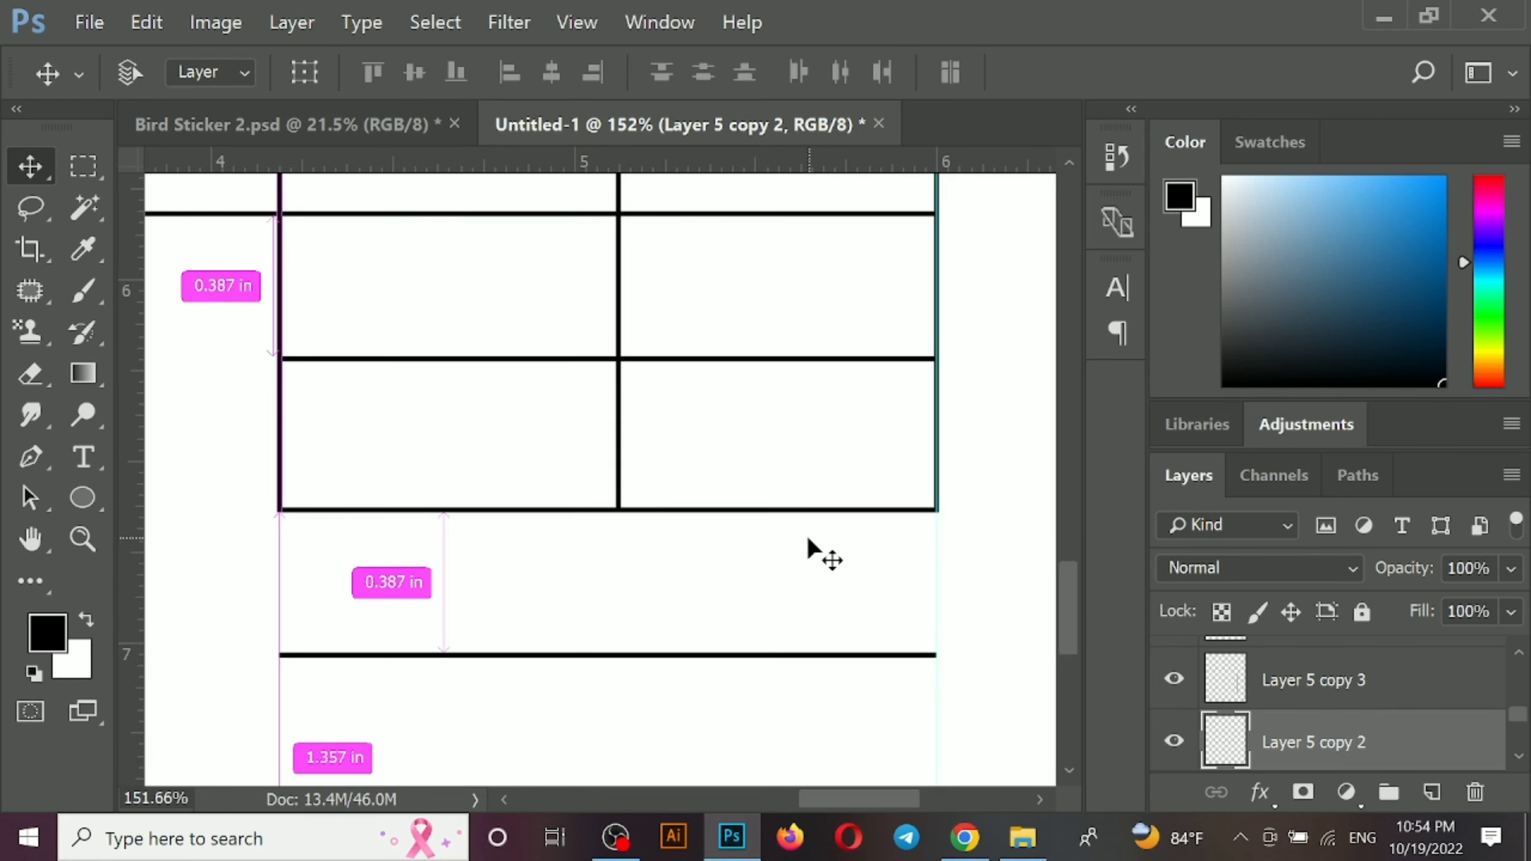
key("ctrl+t")
left_click_drag(280, 512, 913, 467)
key("Return")
scroll(297, 685, "up", 4)
scroll(773, 585, "up", 2)
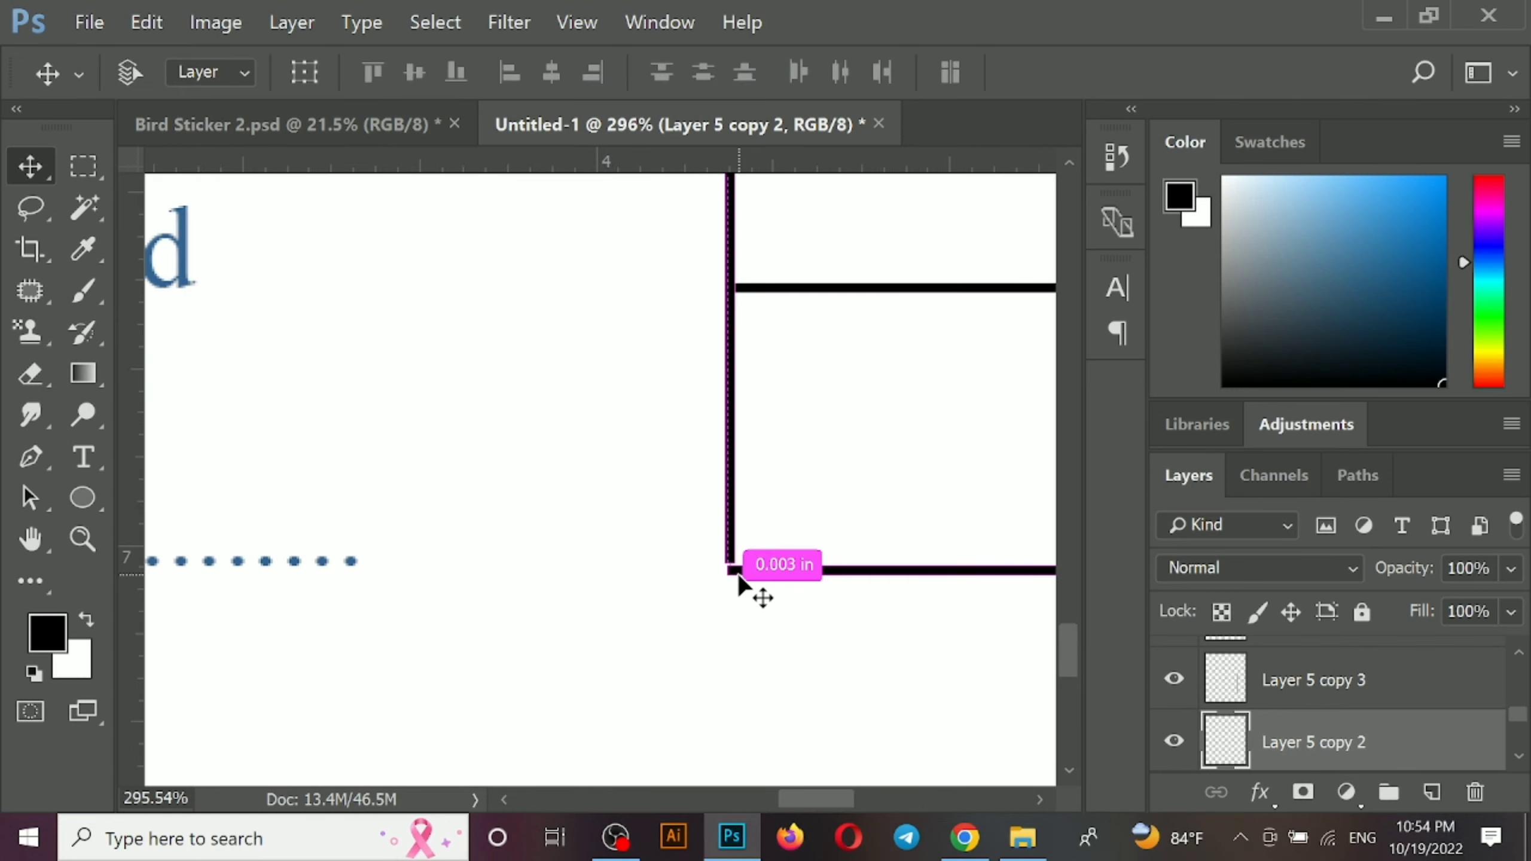
key("ctrl+t")
left_click_drag(731, 572, 732, 585)
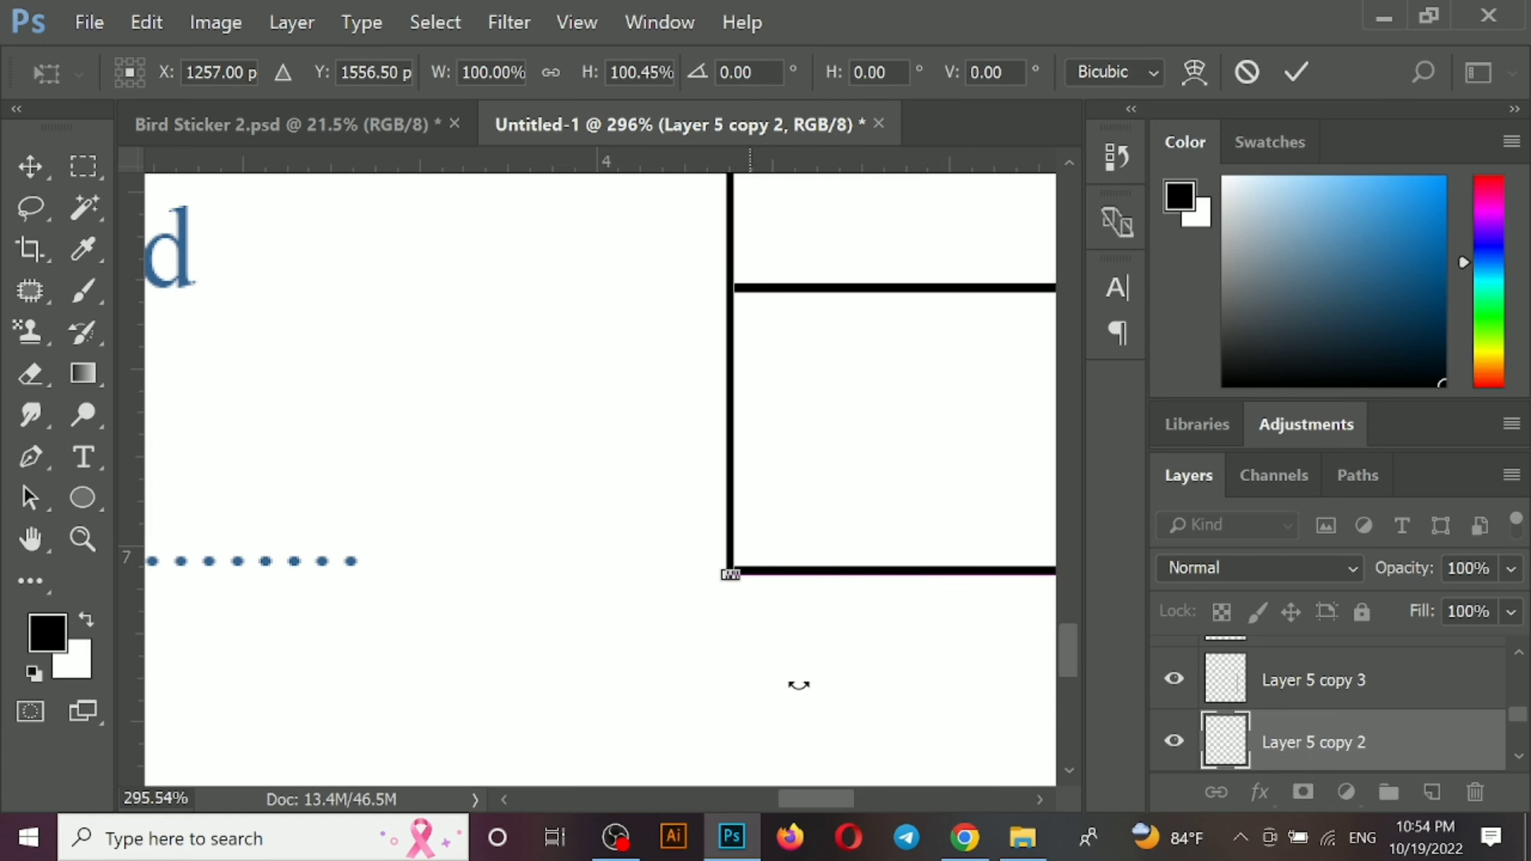
key("Return")
Extend the divider between the last two columns down through the third totals row to meet the new bottom line
scroll(526, 482, "down", 3)
left_click_drag(890, 497, 679, 461)
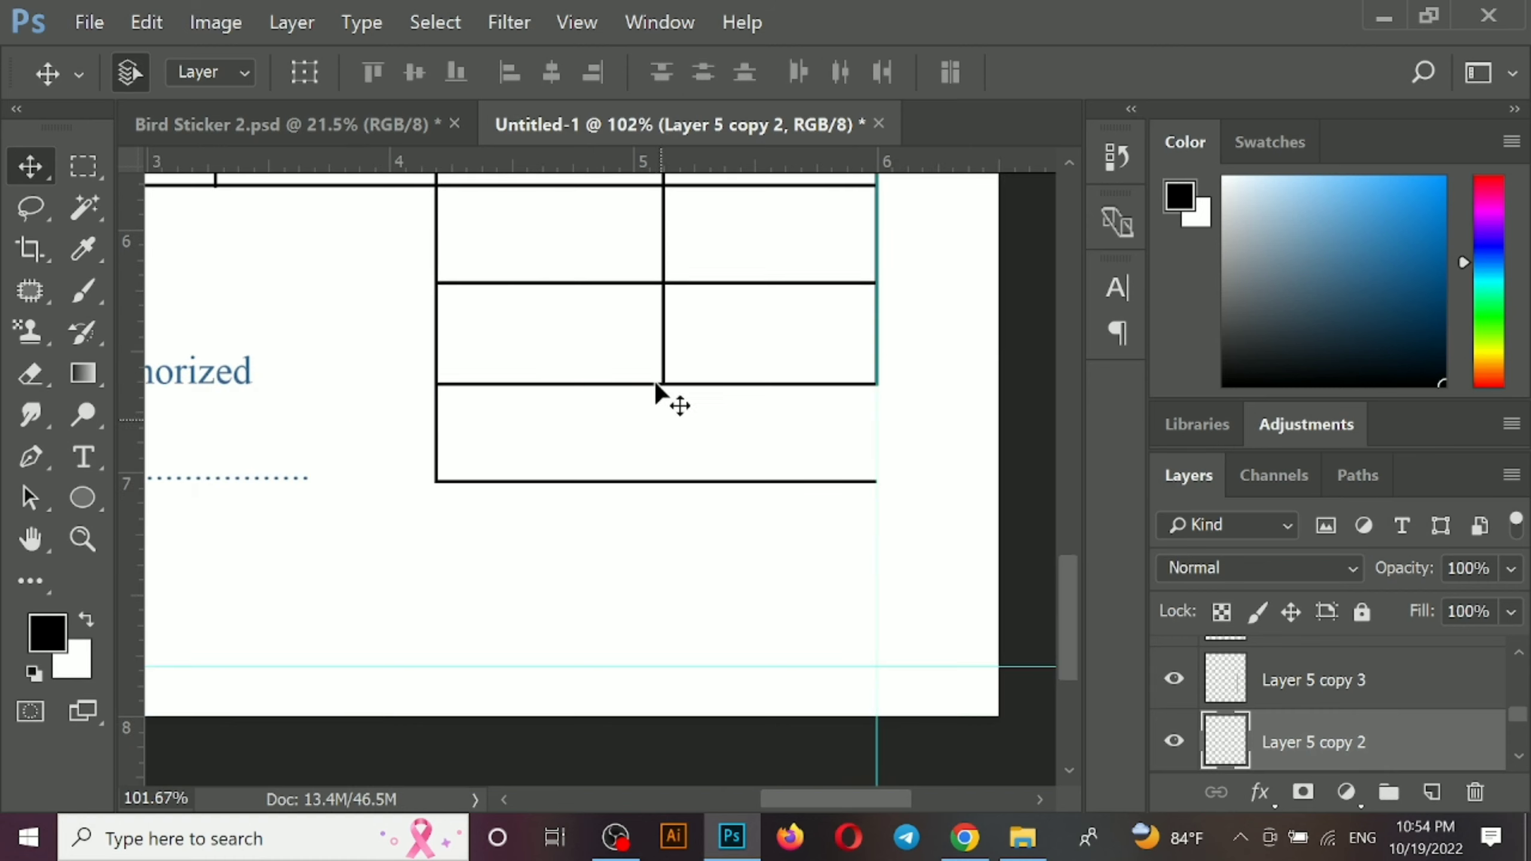
scroll(656, 382, "up", 3)
left_click(709, 309)
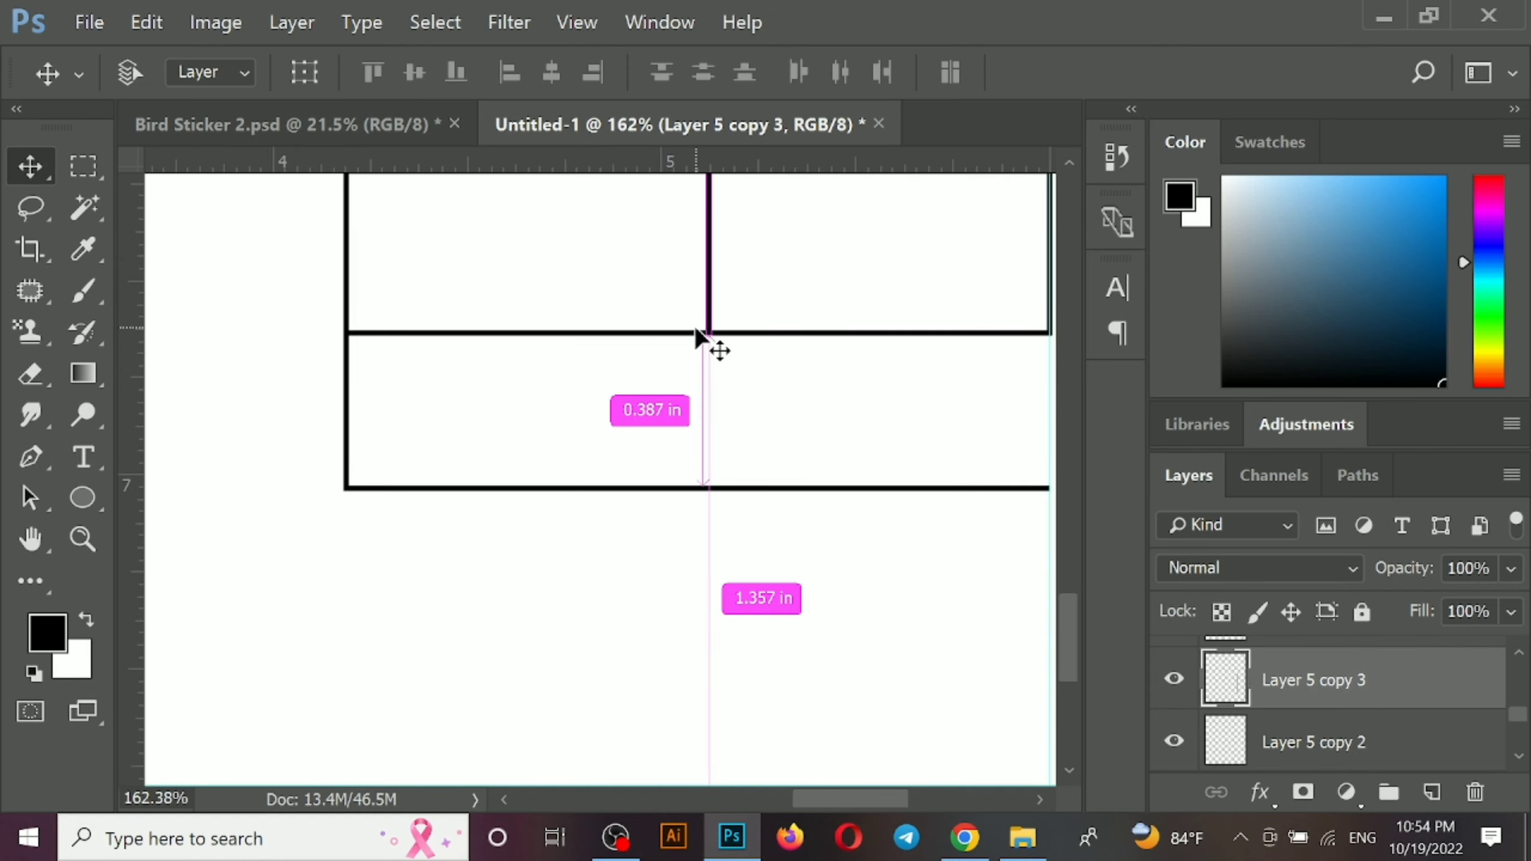
key("ctrl+t")
scroll(704, 343, "up", 2)
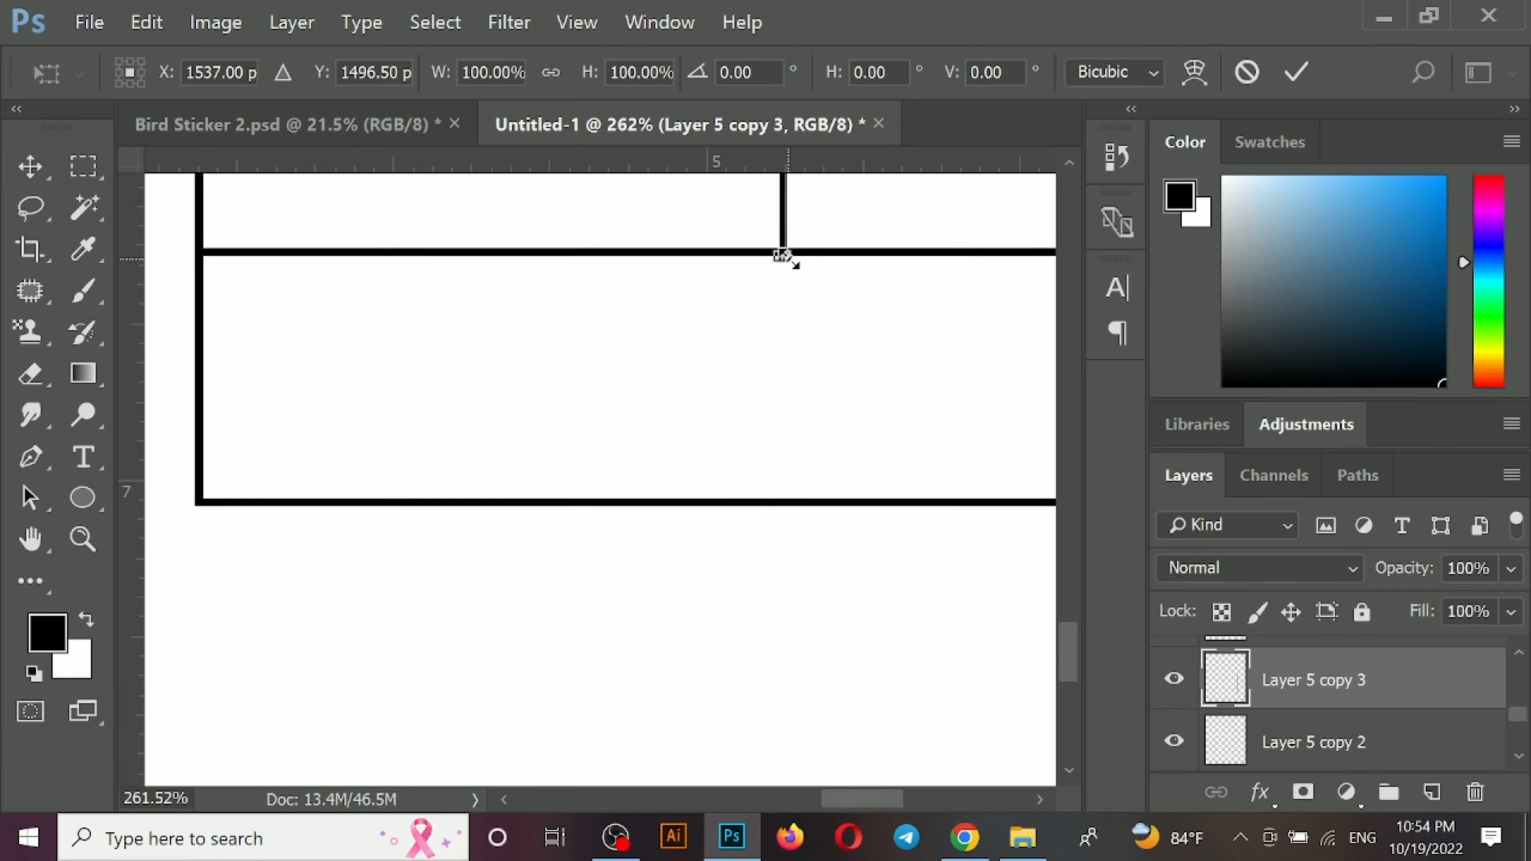
left_click_drag(782, 259, 783, 503)
key("Return")
scroll(820, 555, "up", 2)
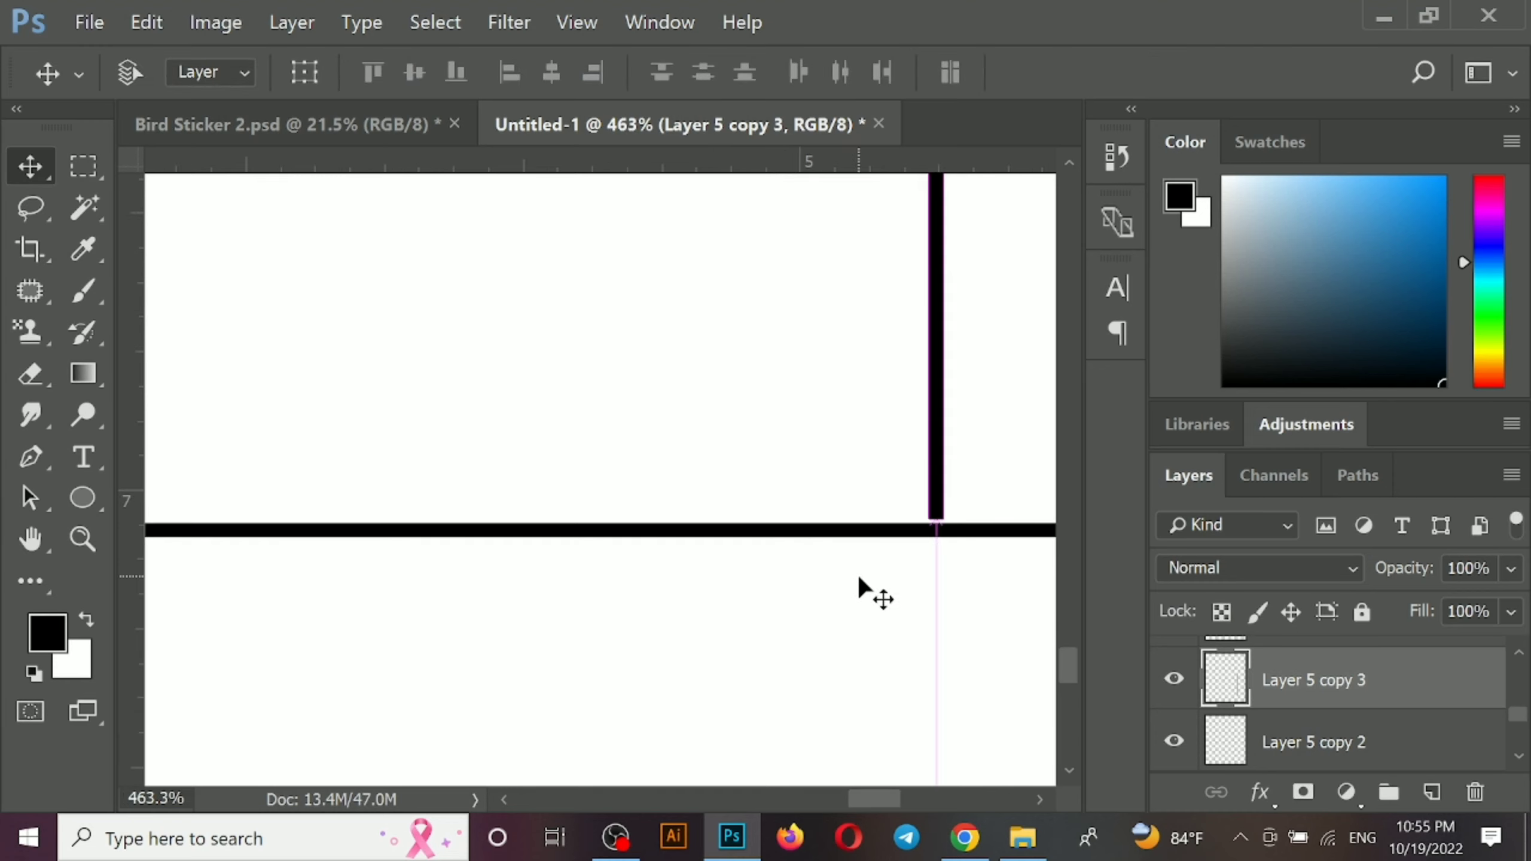
key("ctrl+t")
scroll(937, 572, "up", 1)
left_click_drag(875, 502, 364, 429)
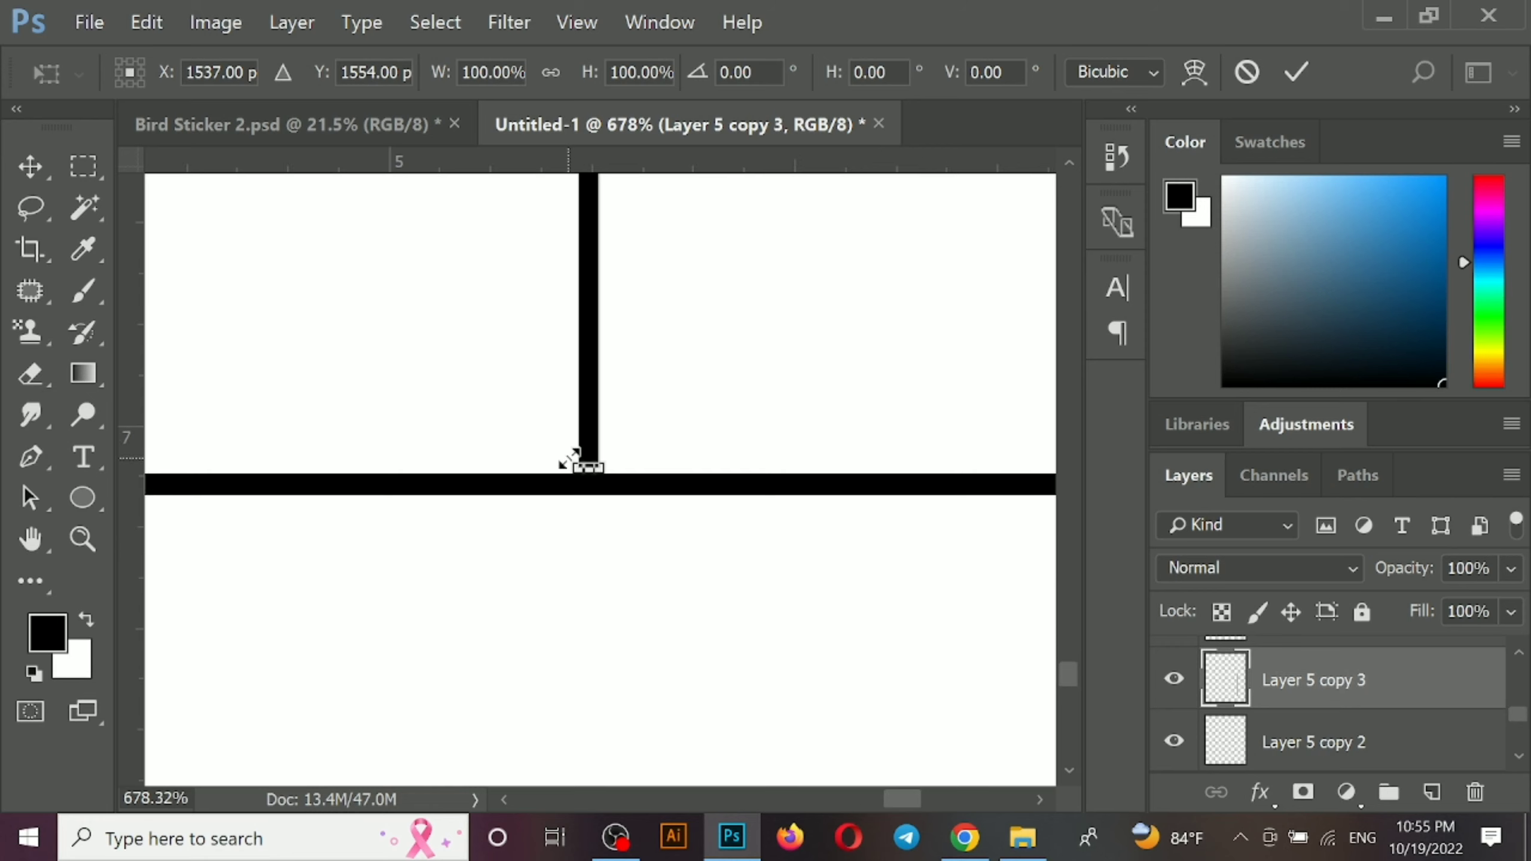
left_click_drag(589, 477, 581, 490)
key("Return")
Select the layer holding the table's right edge line, near the lower right corner of the totals box
left_click_drag(920, 609, 461, 554)
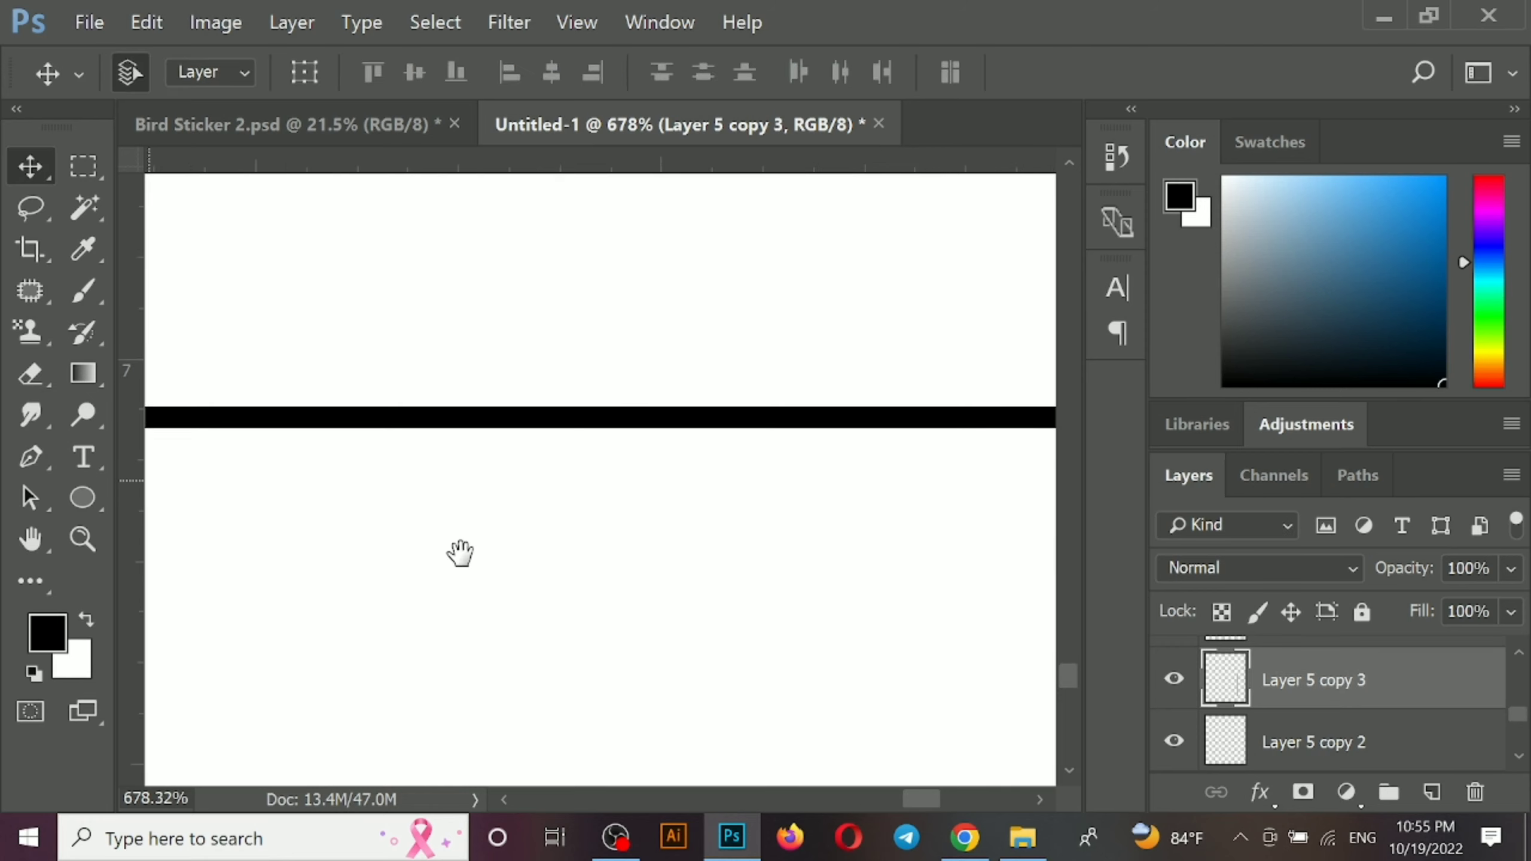
left_click_drag(965, 658, 749, 705)
left_click_drag(699, 362, 719, 498)
left_click_drag(688, 774, 721, 421)
left_click(633, 384)
key("ctrl+t")
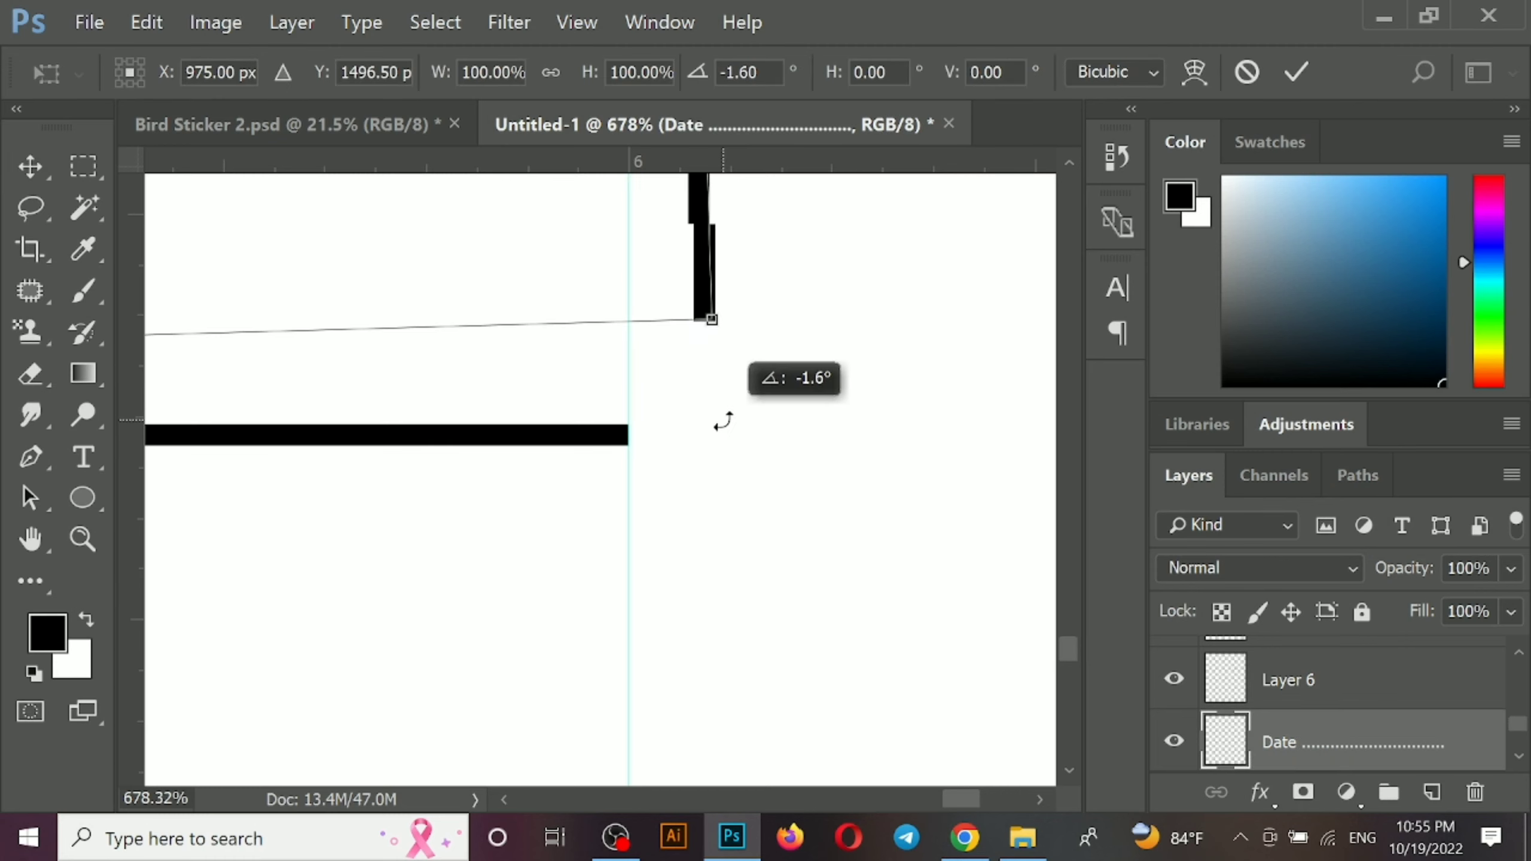
scroll(817, 329, "down", 5)
scroll(814, 332, "down", 2)
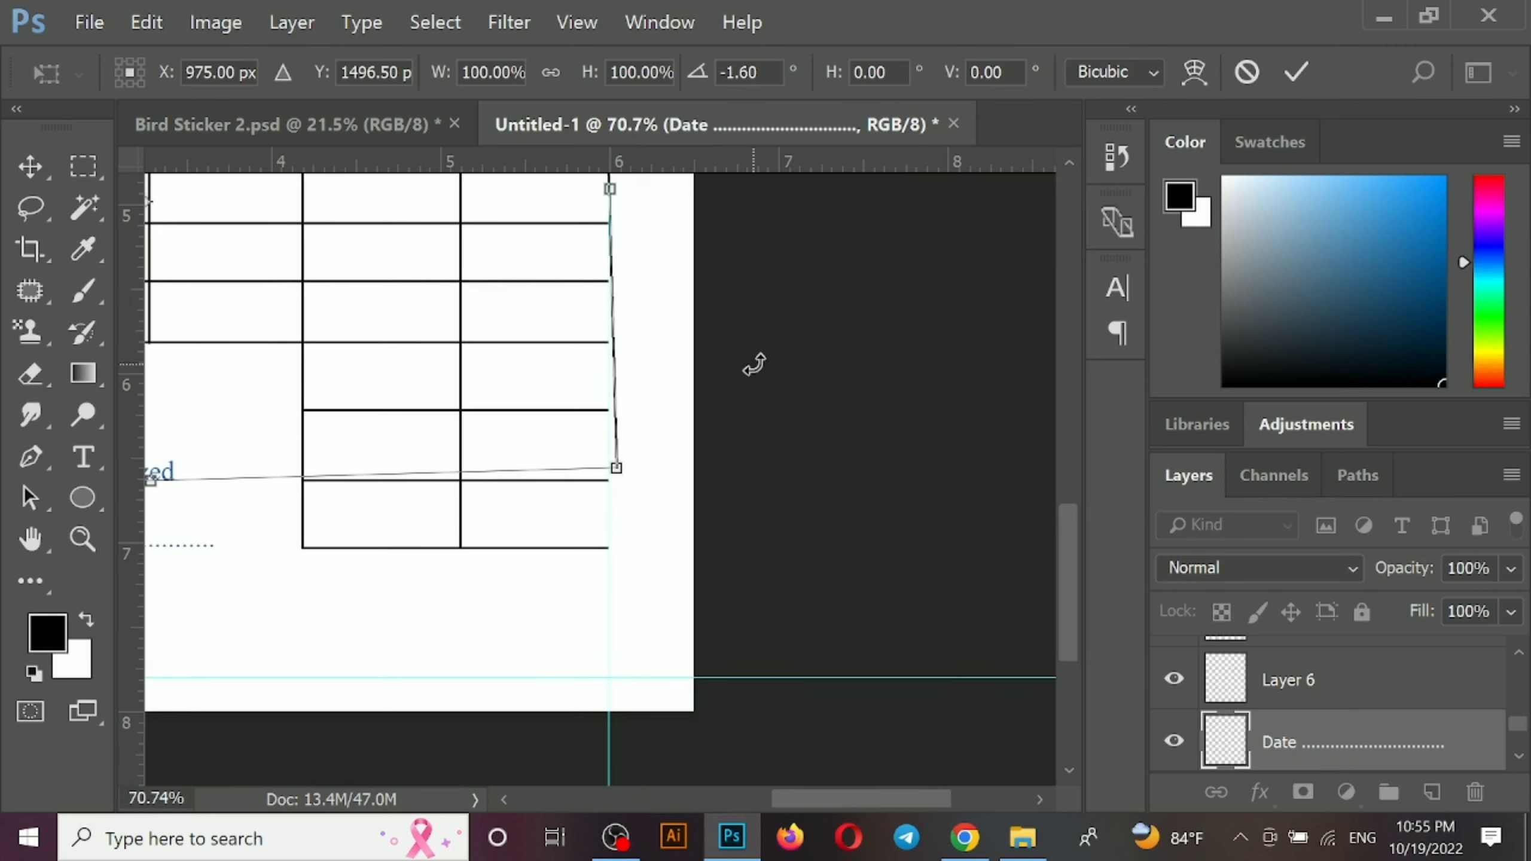
key("Return")
Select the lower end of the right edge line and stretch it to 165.67% height, down to the totals box's bottom line
key("m")
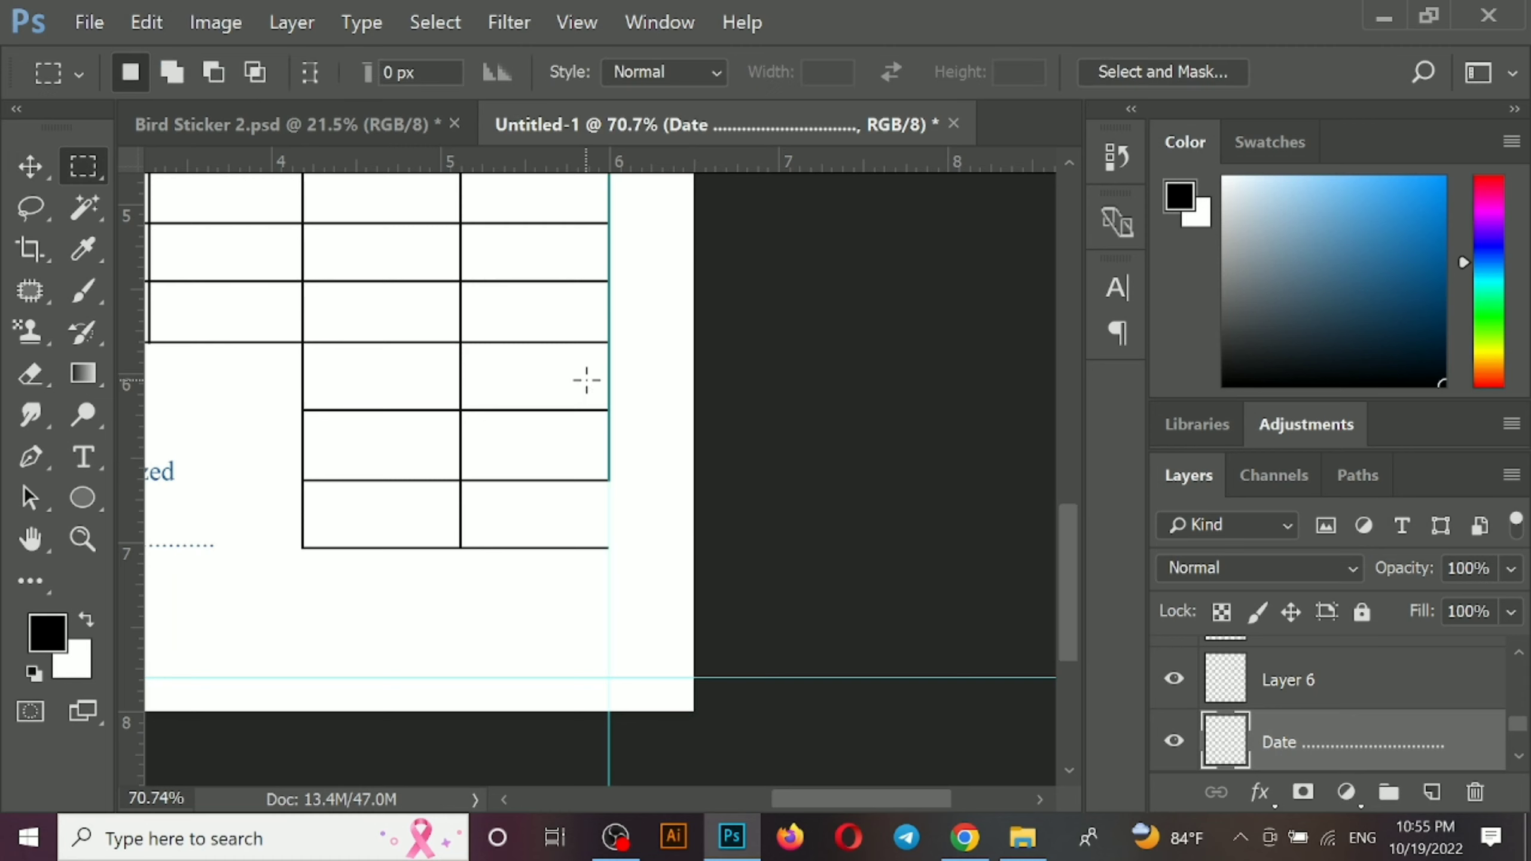
left_click_drag(581, 374, 612, 594)
key("ctrl+t")
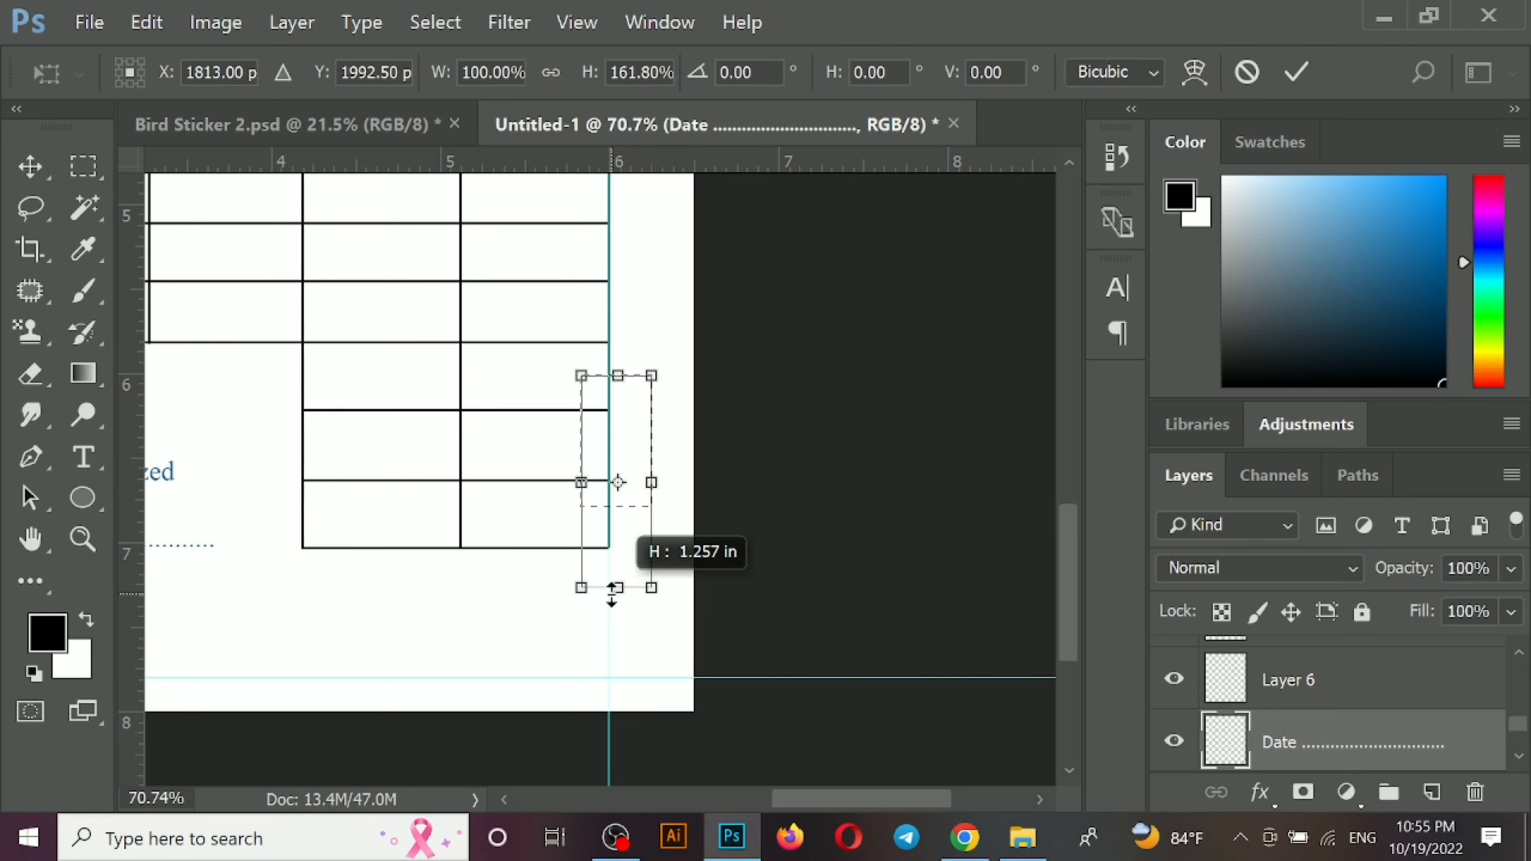
key("ctrl+plus")
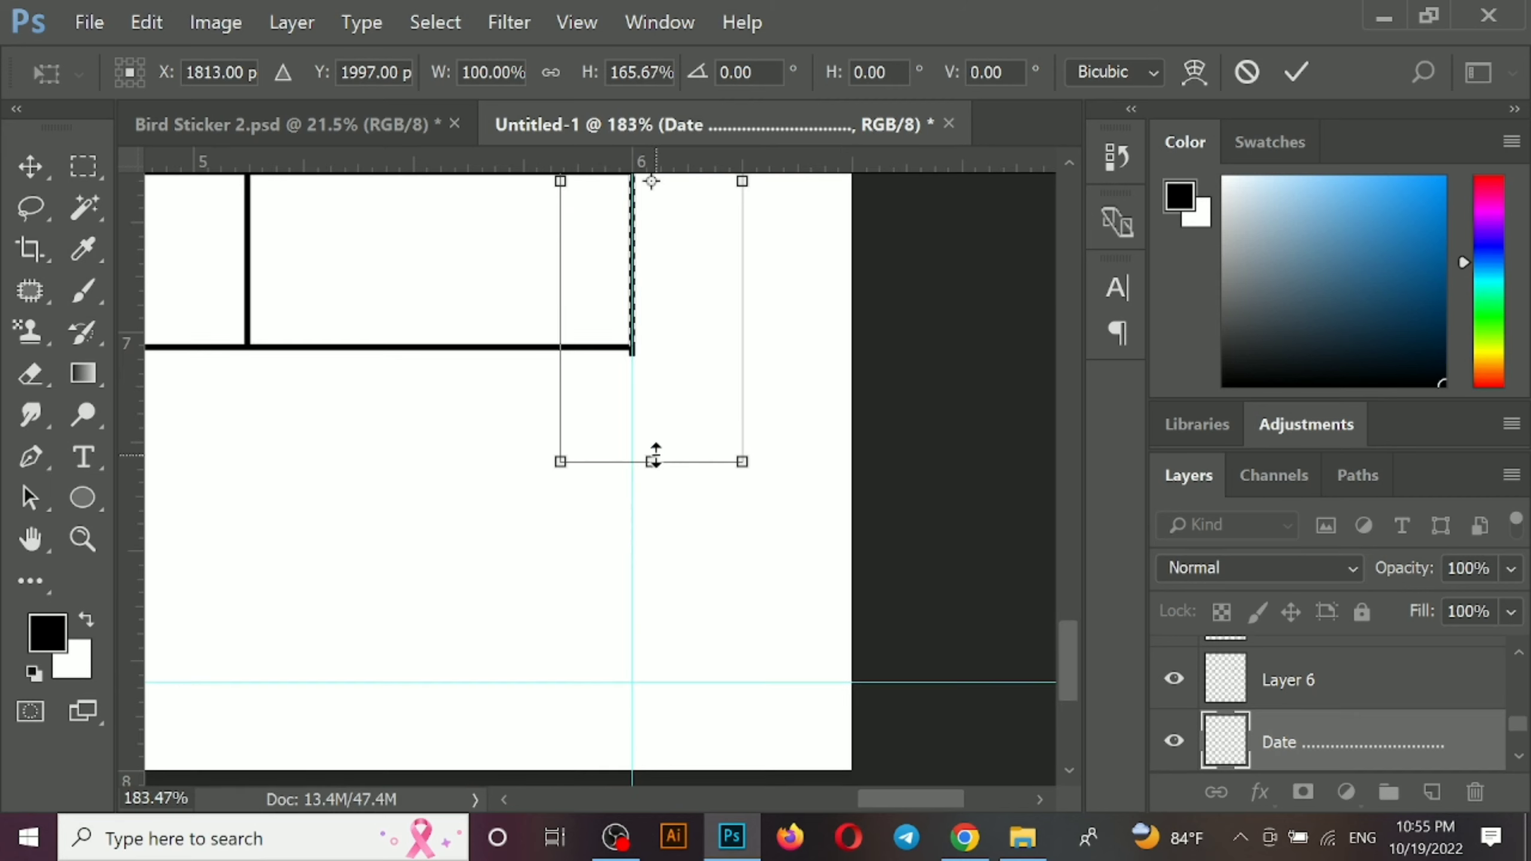
key("Return")
key("ctrl+plus")
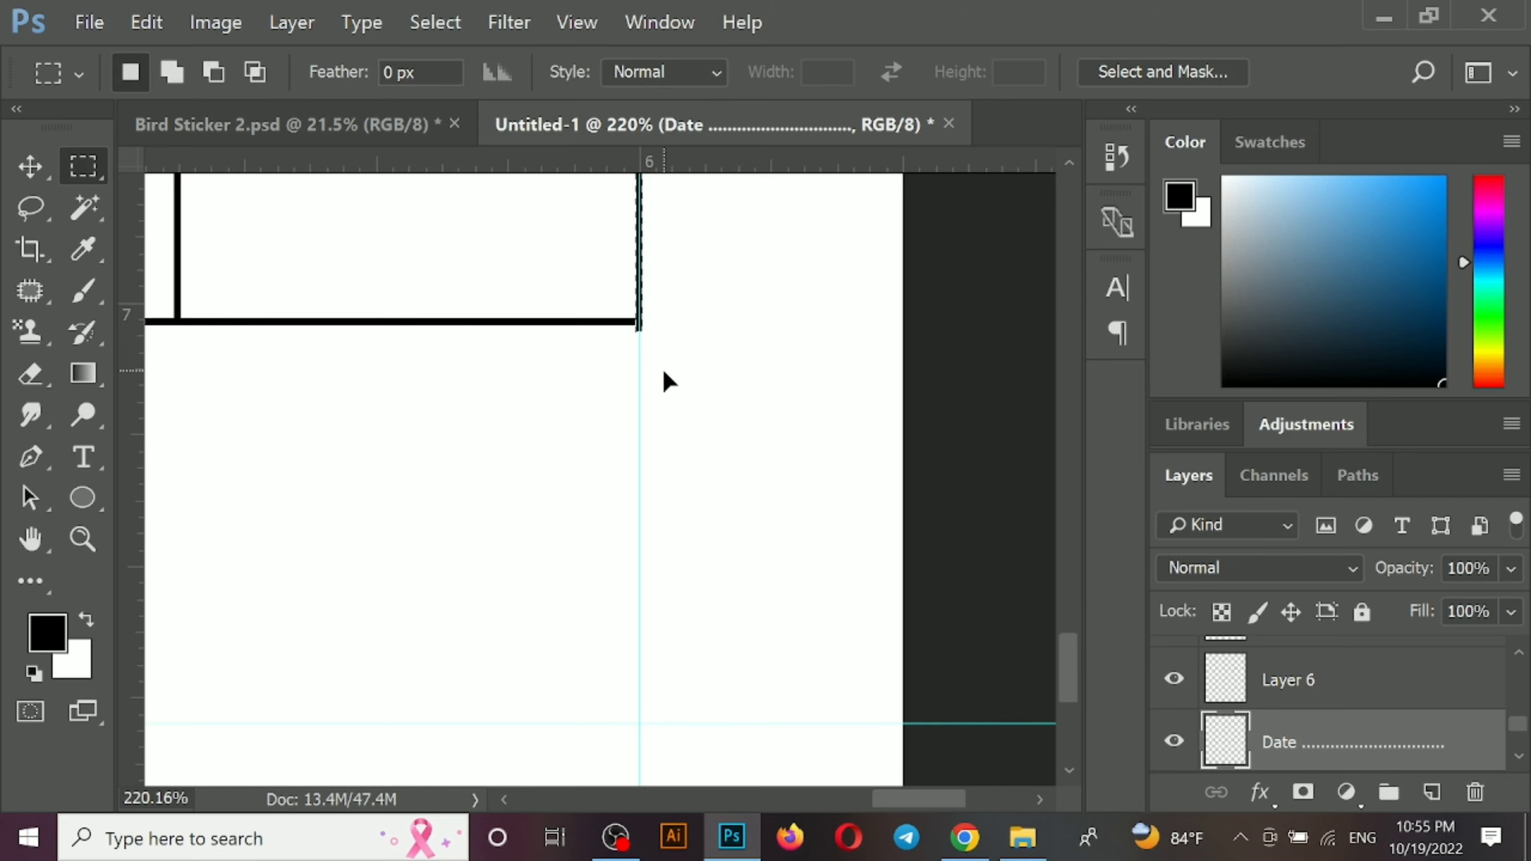
key("ctrl+0")
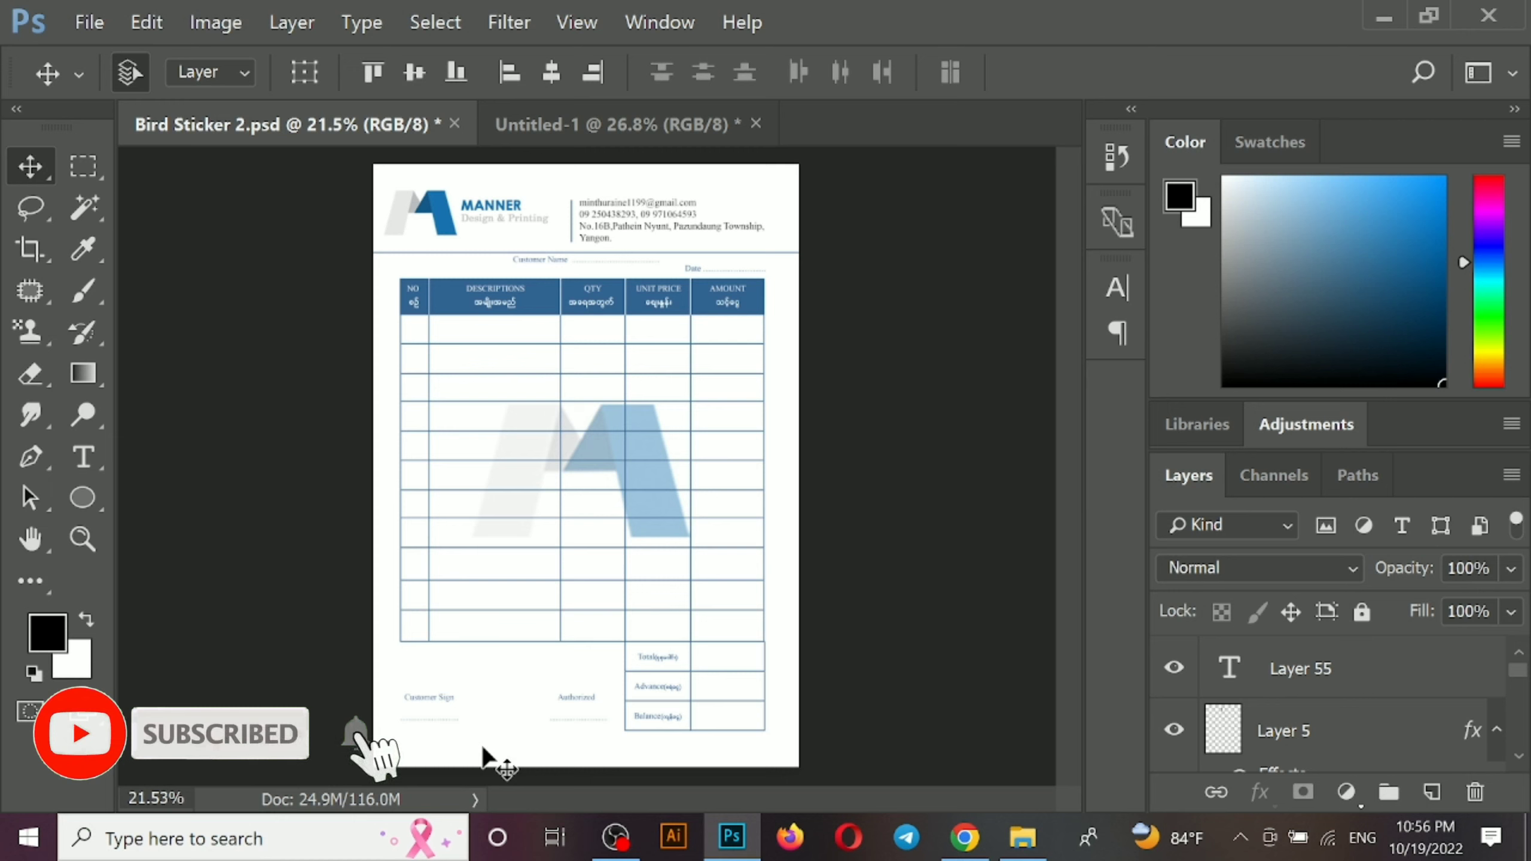
Copy the Total, Advance and Balance labels from Bird Sticker 2 into Untitled-1's totals box, placing Balance in the third row
left_click(661, 719)
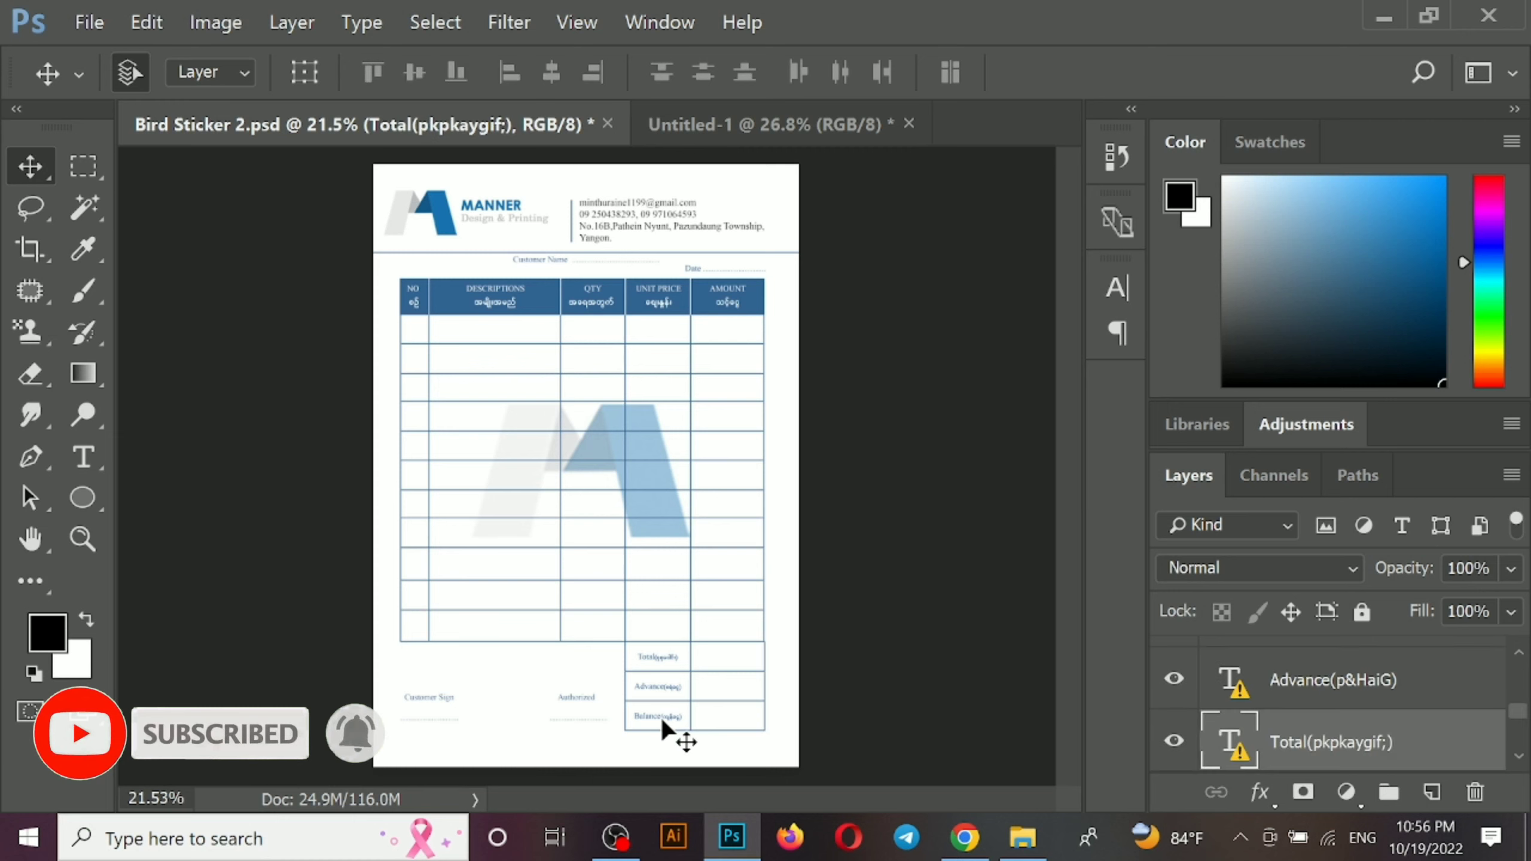
left_click(657, 717, "shift")
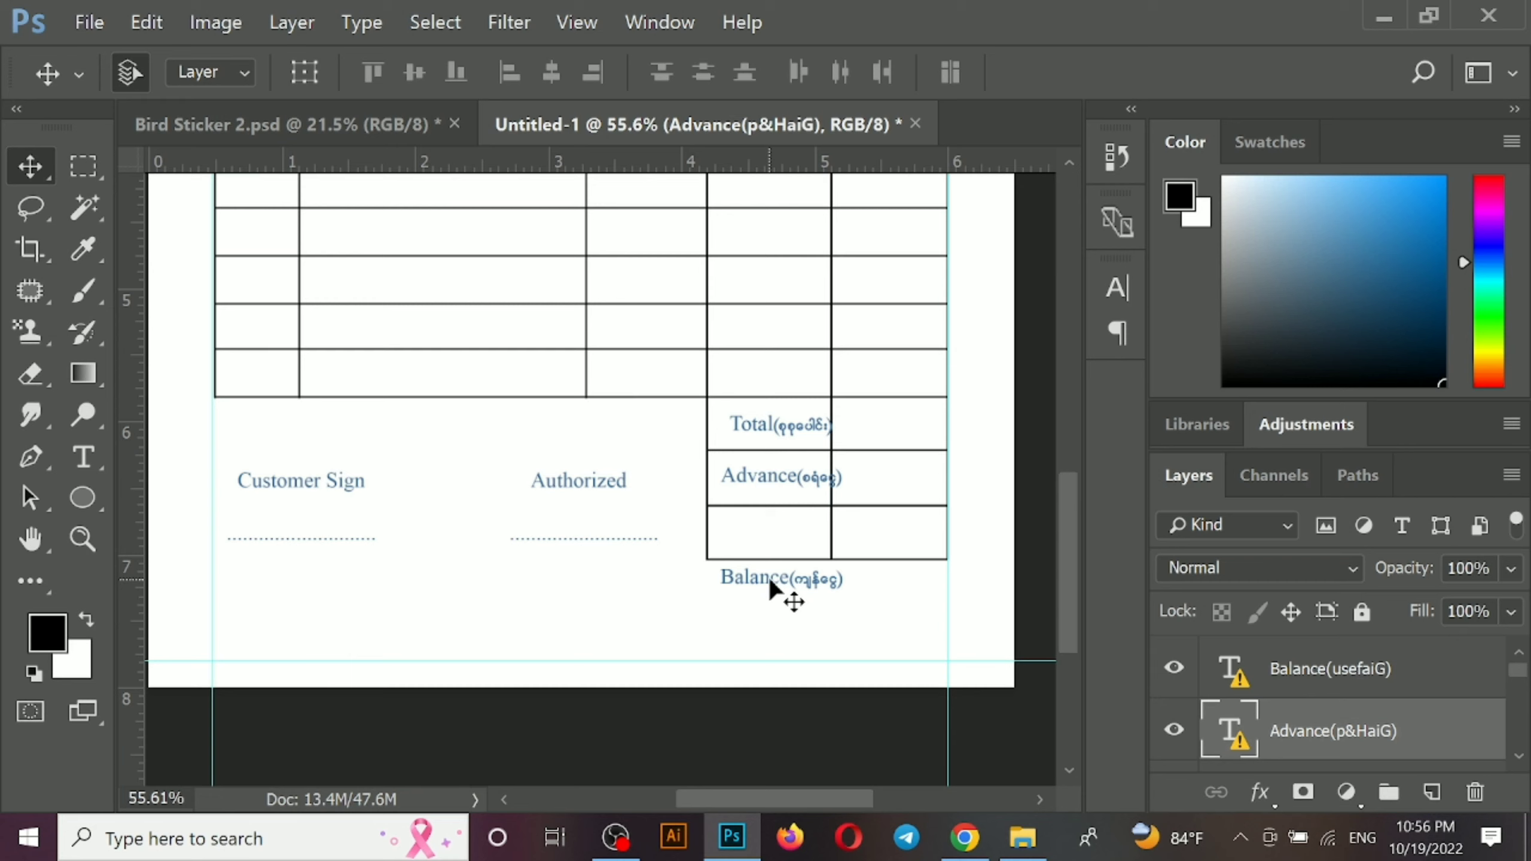
left_click_drag(767, 574, 766, 534)
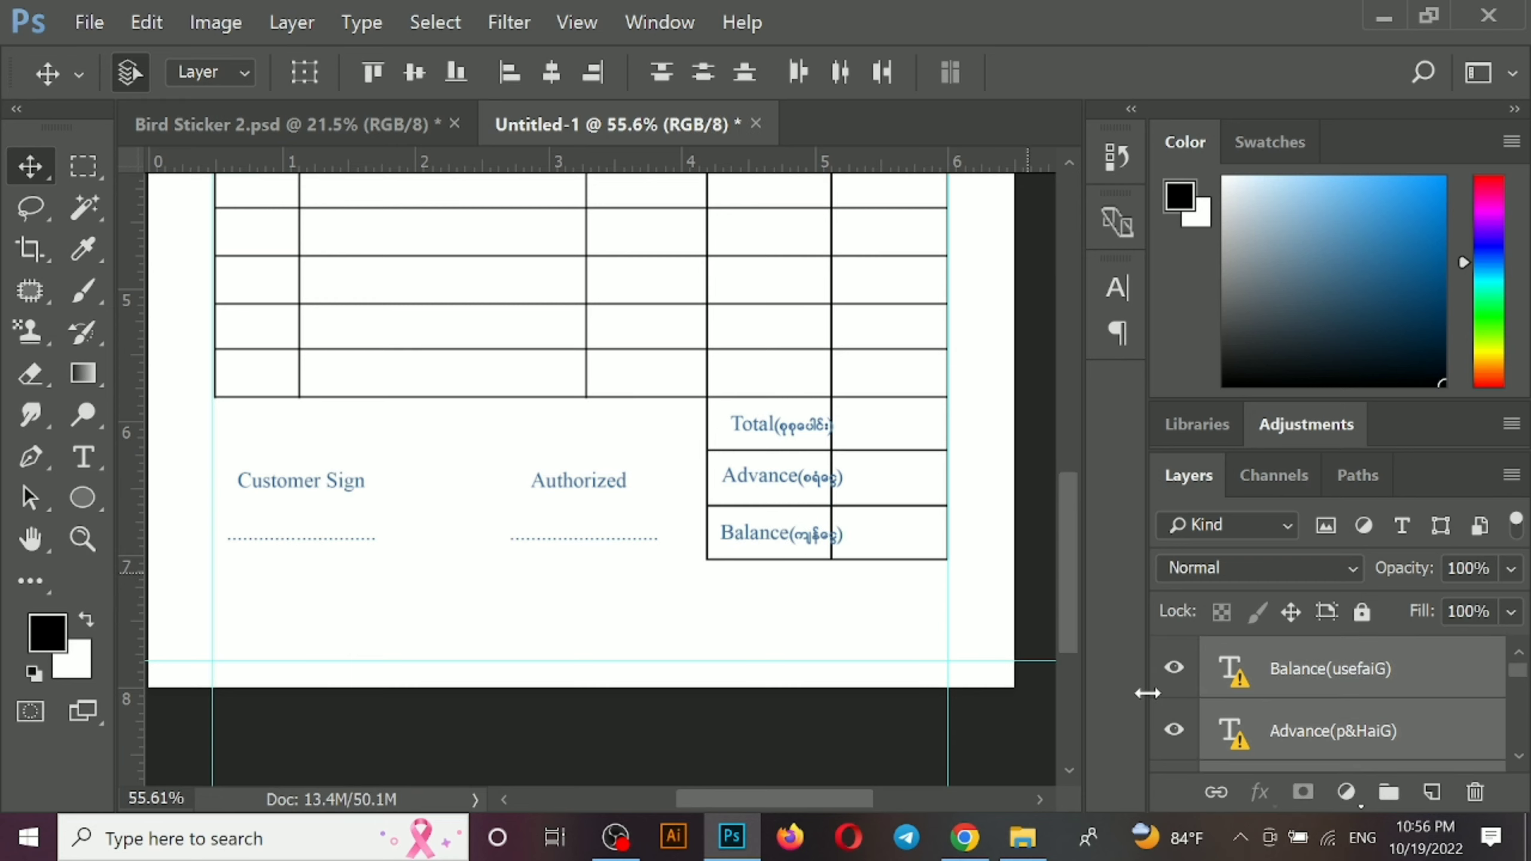
Nudge the three totals labels left and scale them to 96.01% to fit inside their column
key("shift+Left")
key("shift+Left")
key("ctrl")
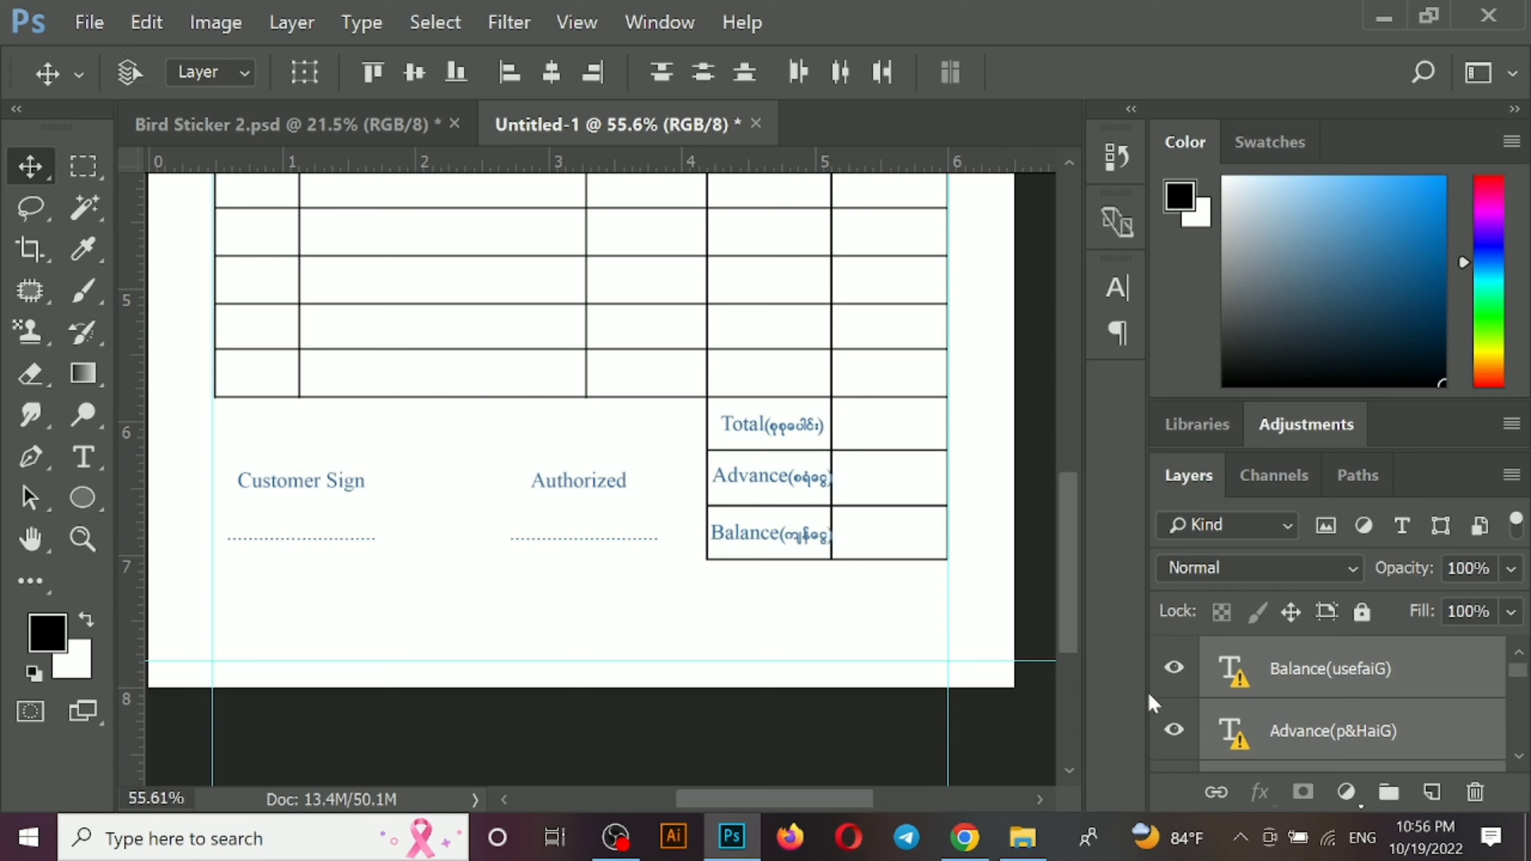
key("ctrl+t")
left_click_drag(835, 552, 829, 544)
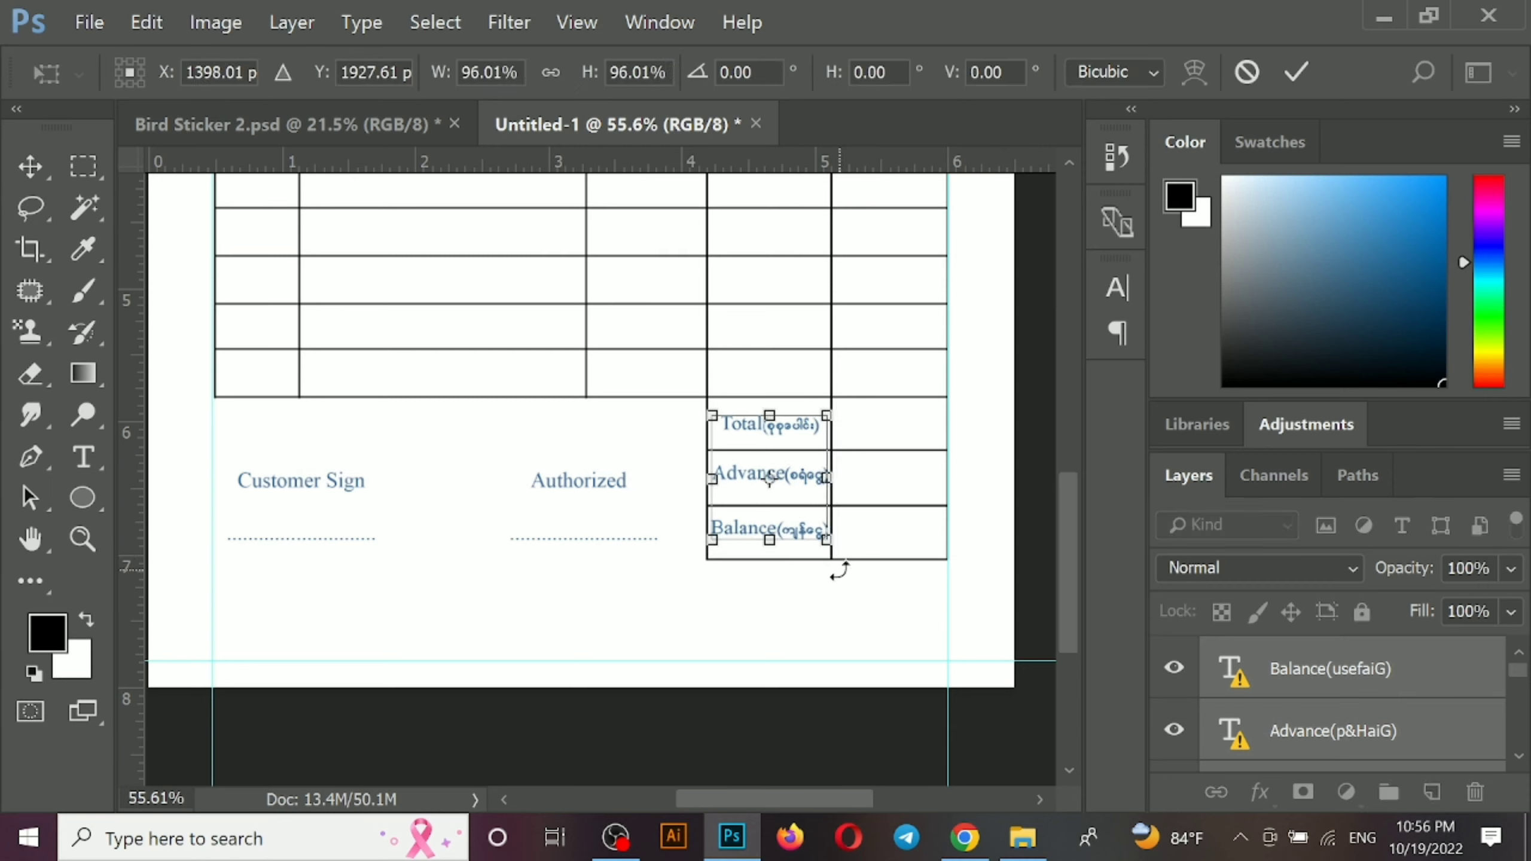
key("Return")
Nudge the Advance label slightly down and the Balance label slightly left within their cells
left_click(768, 470)
key("Down")
key("Down")
key("Down")
key("Down")
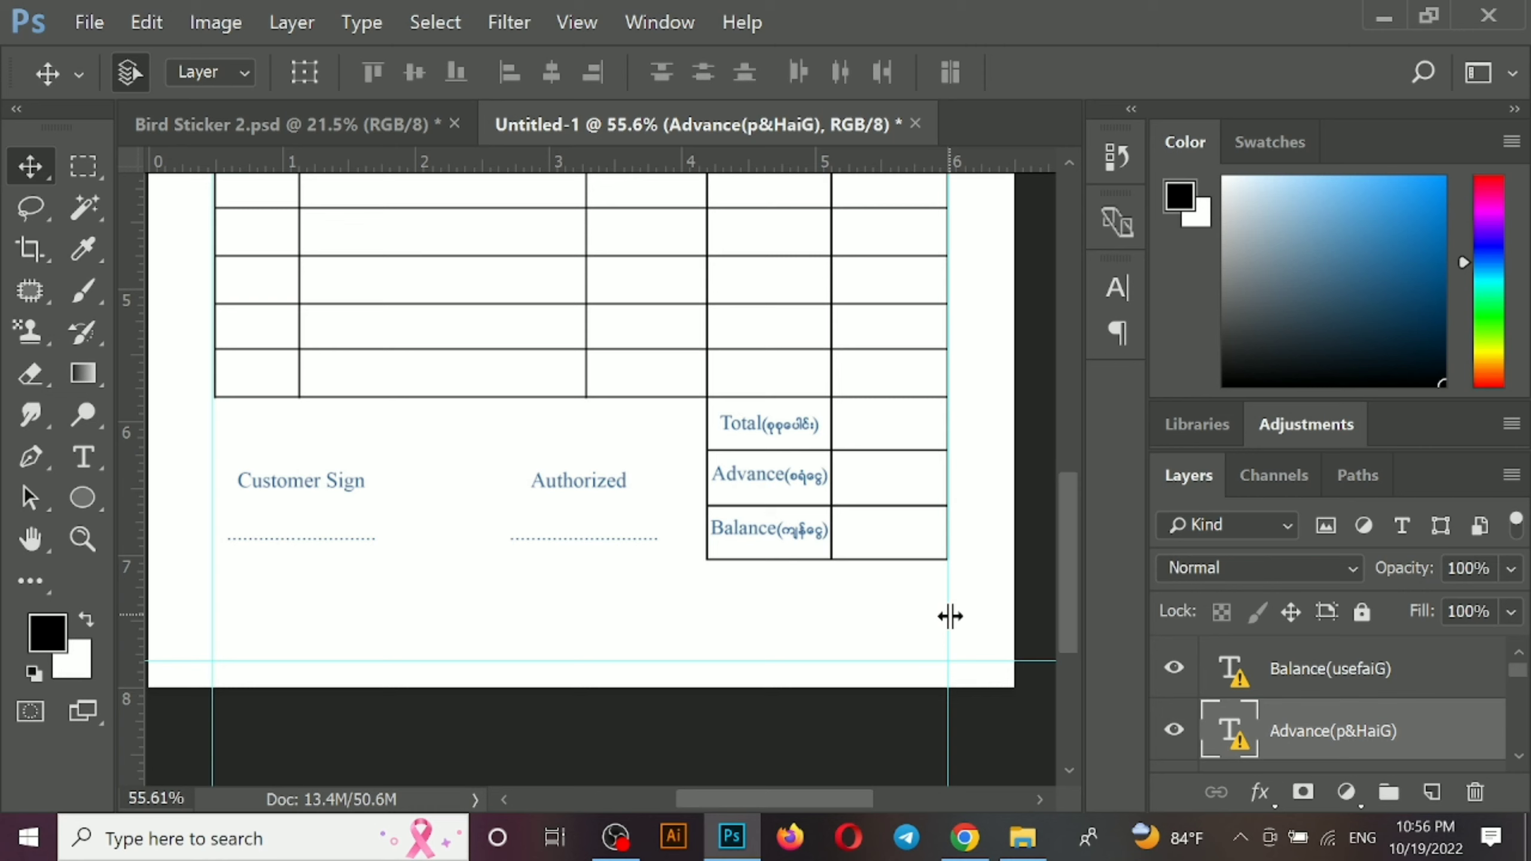
left_click(761, 526)
key("Left")
key("Left")
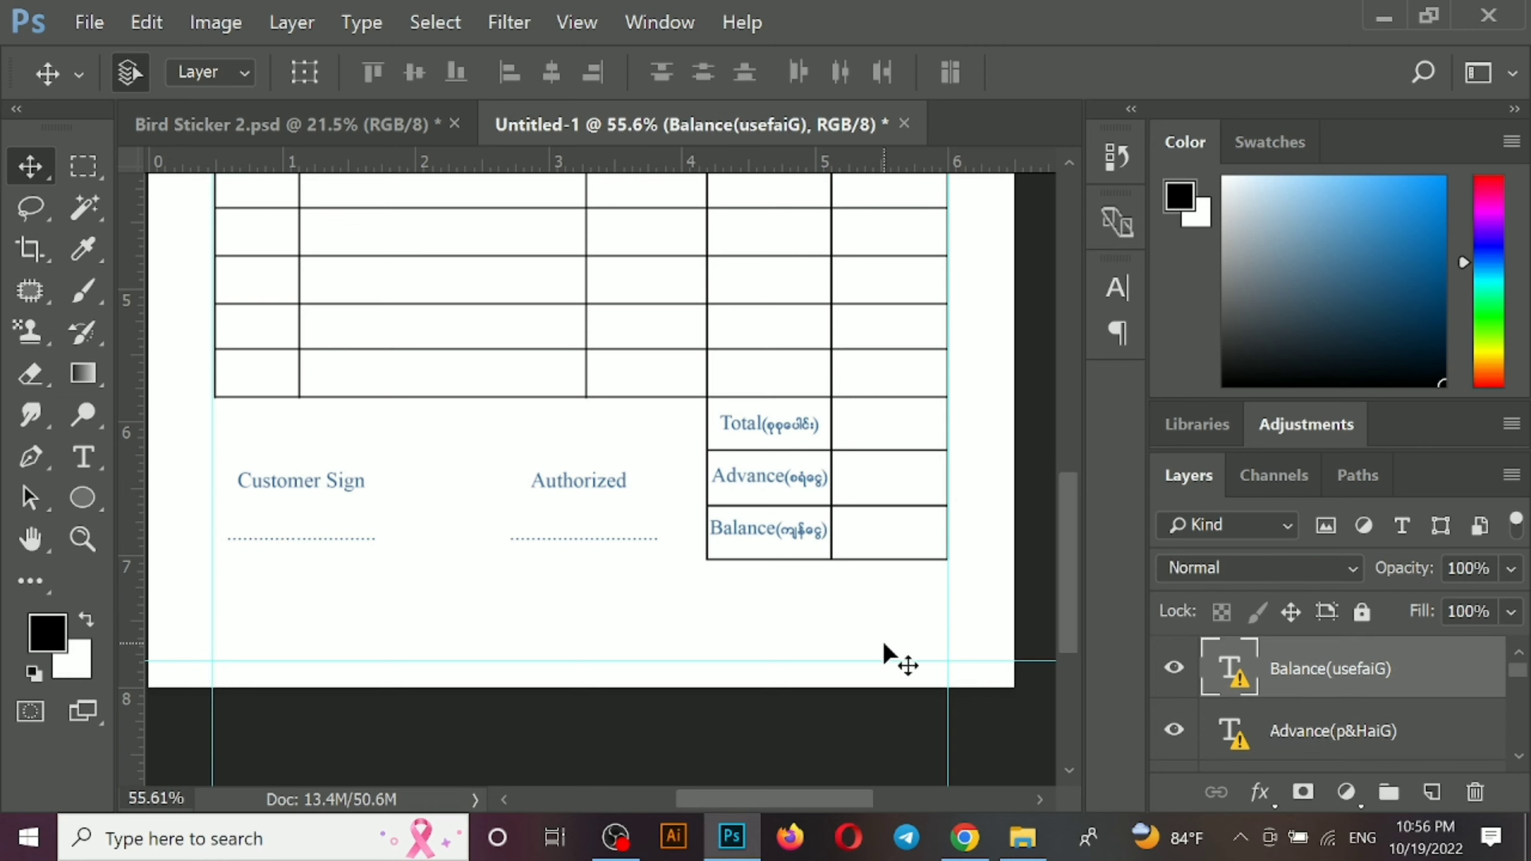
scroll(759, 657, "down", 2)
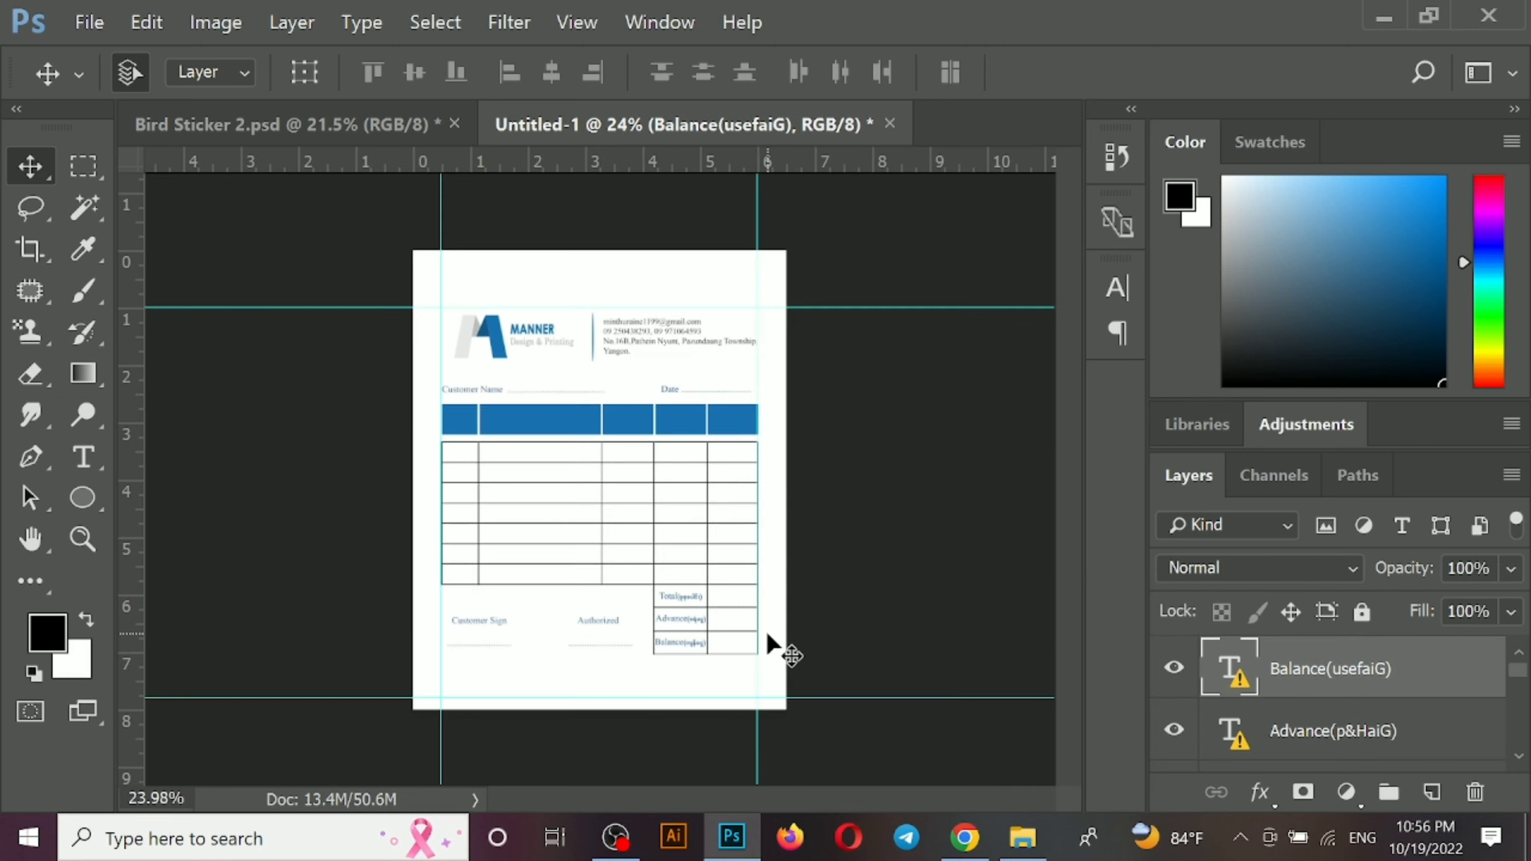
scroll(784, 633, "up", 1)
In Bird Sticker 2, try to select and move the NO, DESCRIPTIONS, QTY, UNIT PRICE and AMOUNT labels, and undo the header bar's move
key("ctrl+Tab")
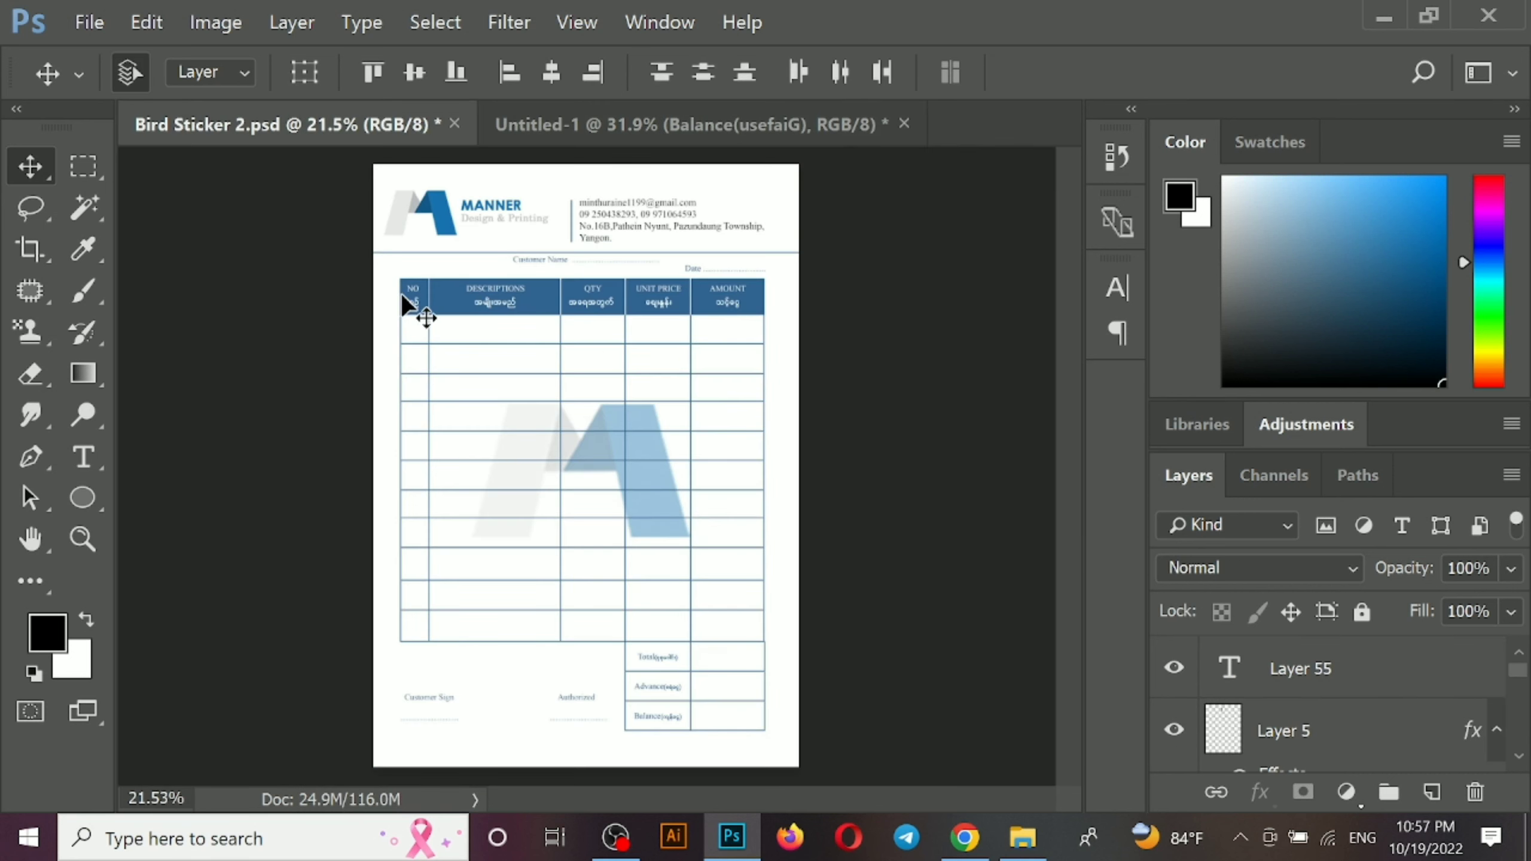
left_click(454, 291)
left_click(496, 289, "shift")
left_click(589, 294, "shift")
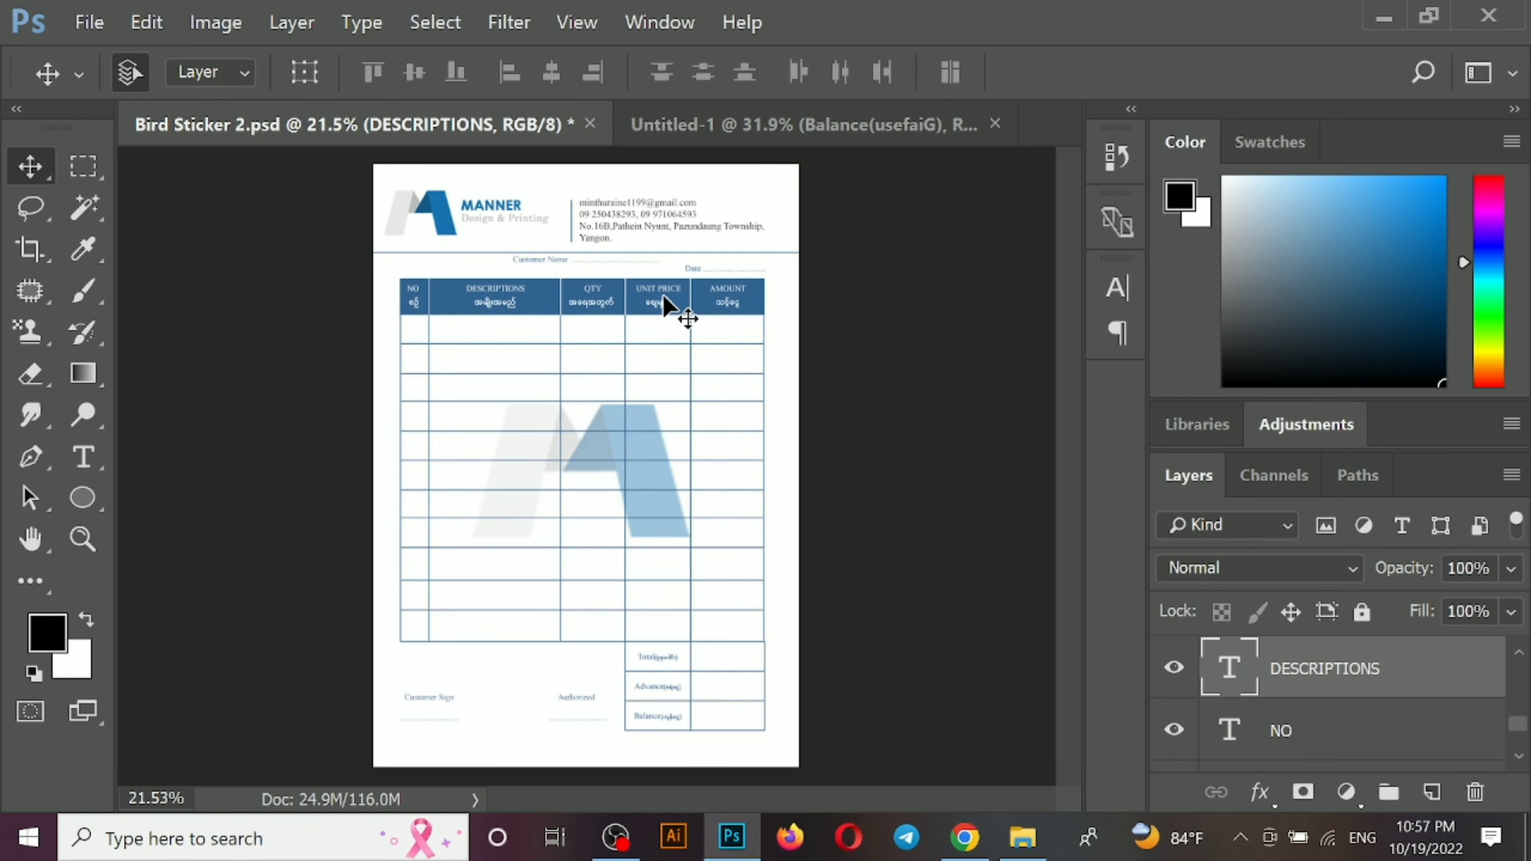
left_click(663, 297, "shift")
left_click(721, 297, "shift")
left_click_drag(721, 304, 704, 367)
key("z")
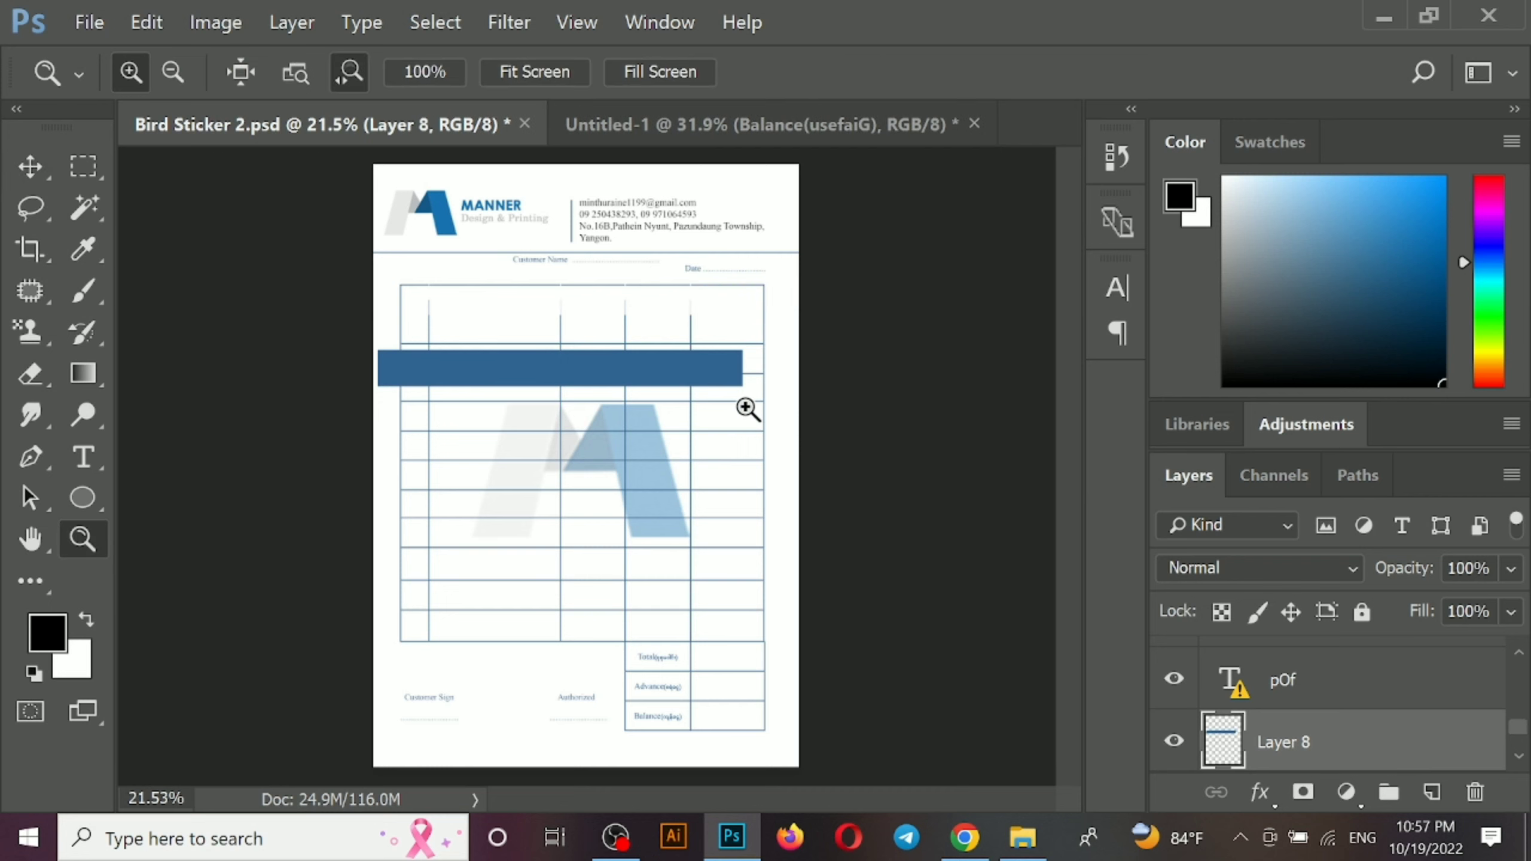
key("ctrl+z")
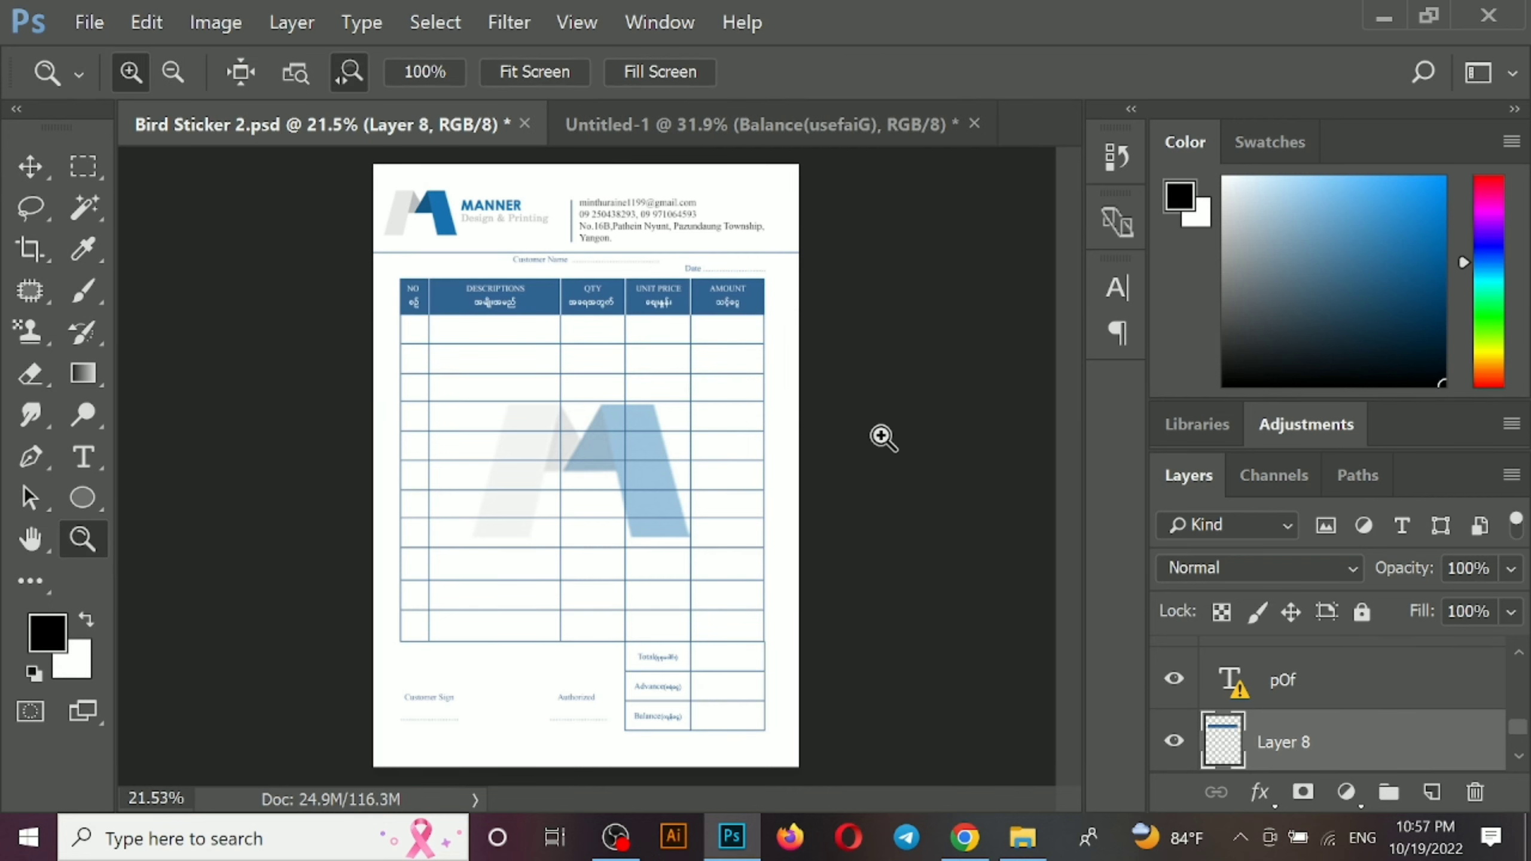
Copy the NO label and its Burmese translation from Bird Sticker 2 into Untitled-1's first header cell
left_click_drag(882, 439, 931, 439)
left_click_drag(530, 365, 632, 628)
left_click_drag(424, 483, 458, 473)
key("v")
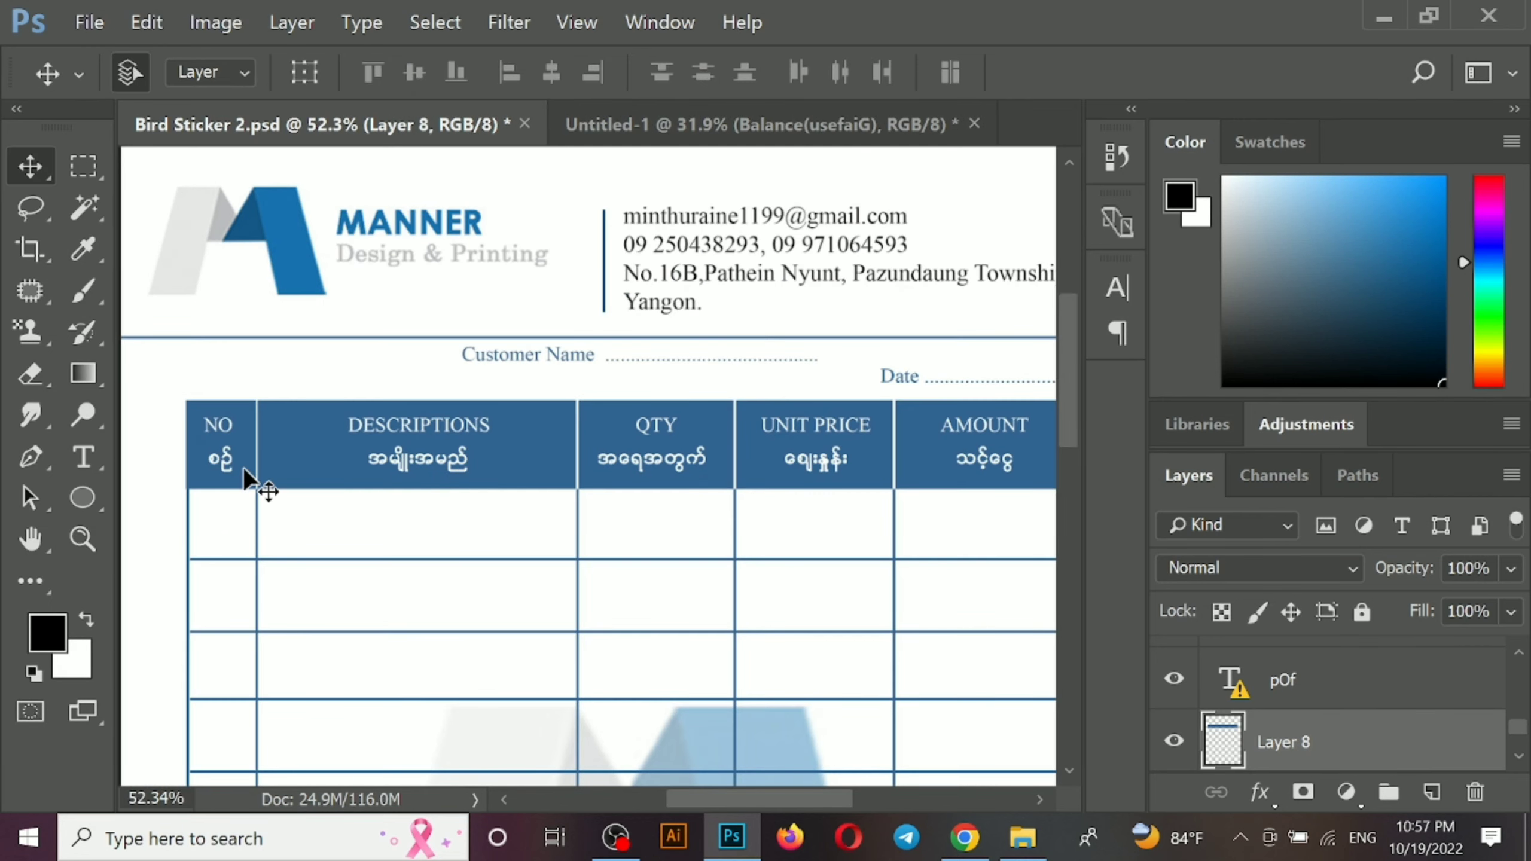
left_click(237, 428)
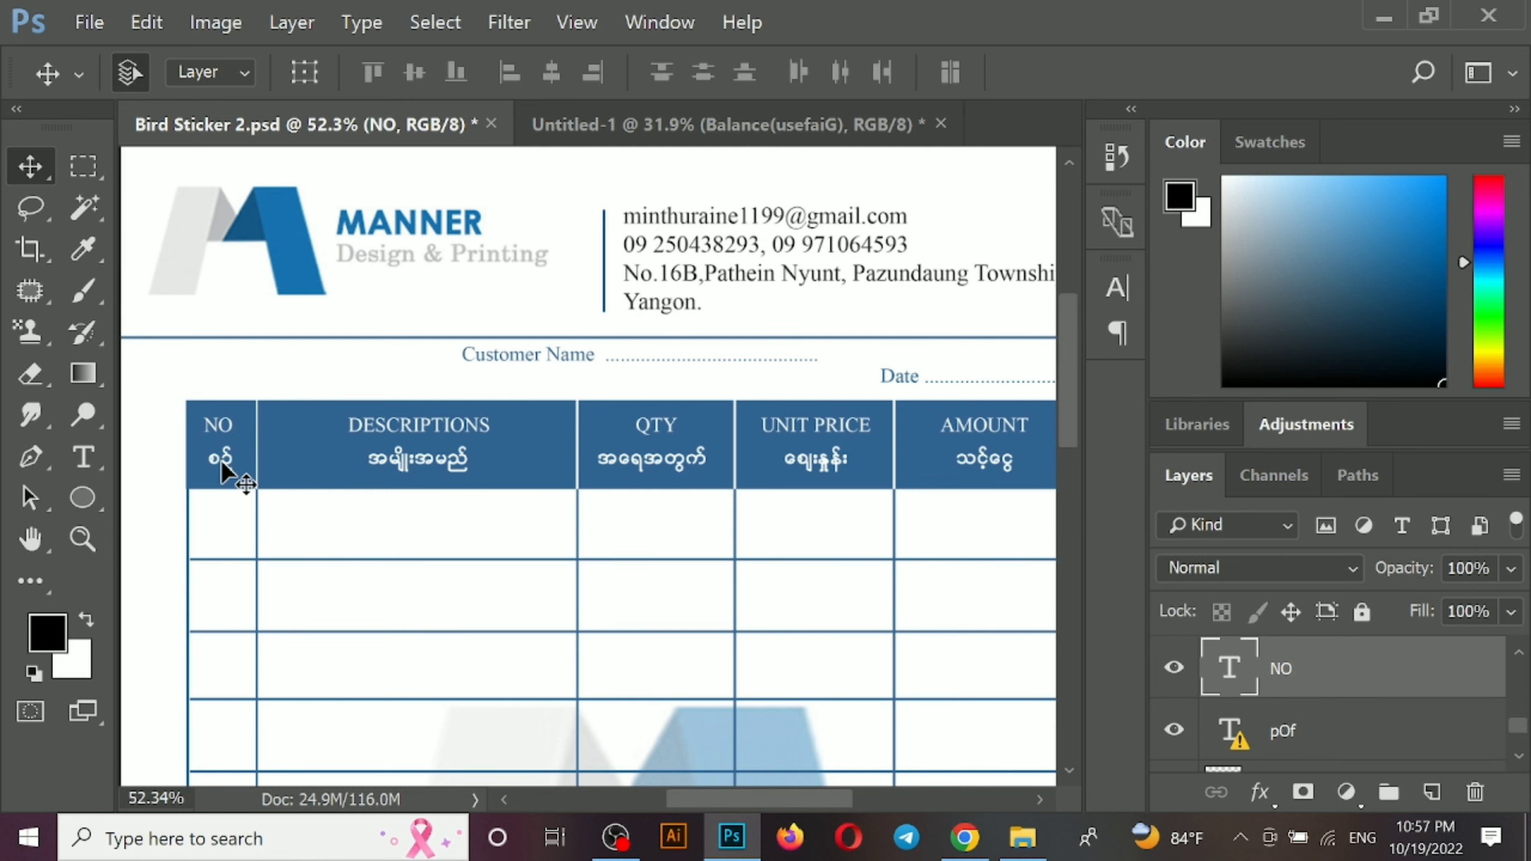
left_click_drag(224, 473, 256, 386)
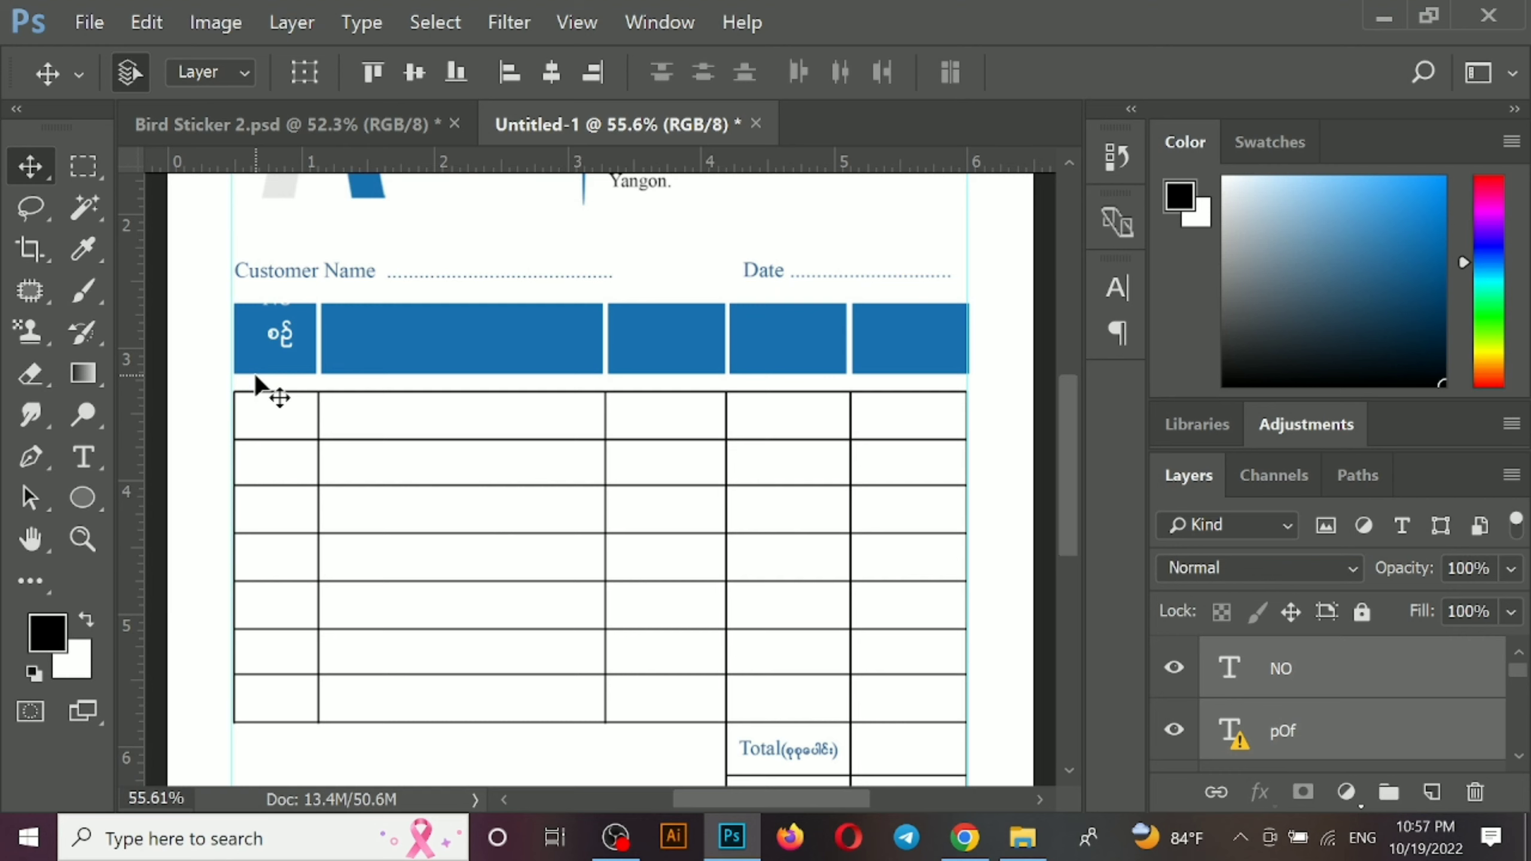
Move both NO labels down so they sit inside the first blue header cell, accepting the missing-font pixel data
key("ctrl+t")
left_click(954, 426)
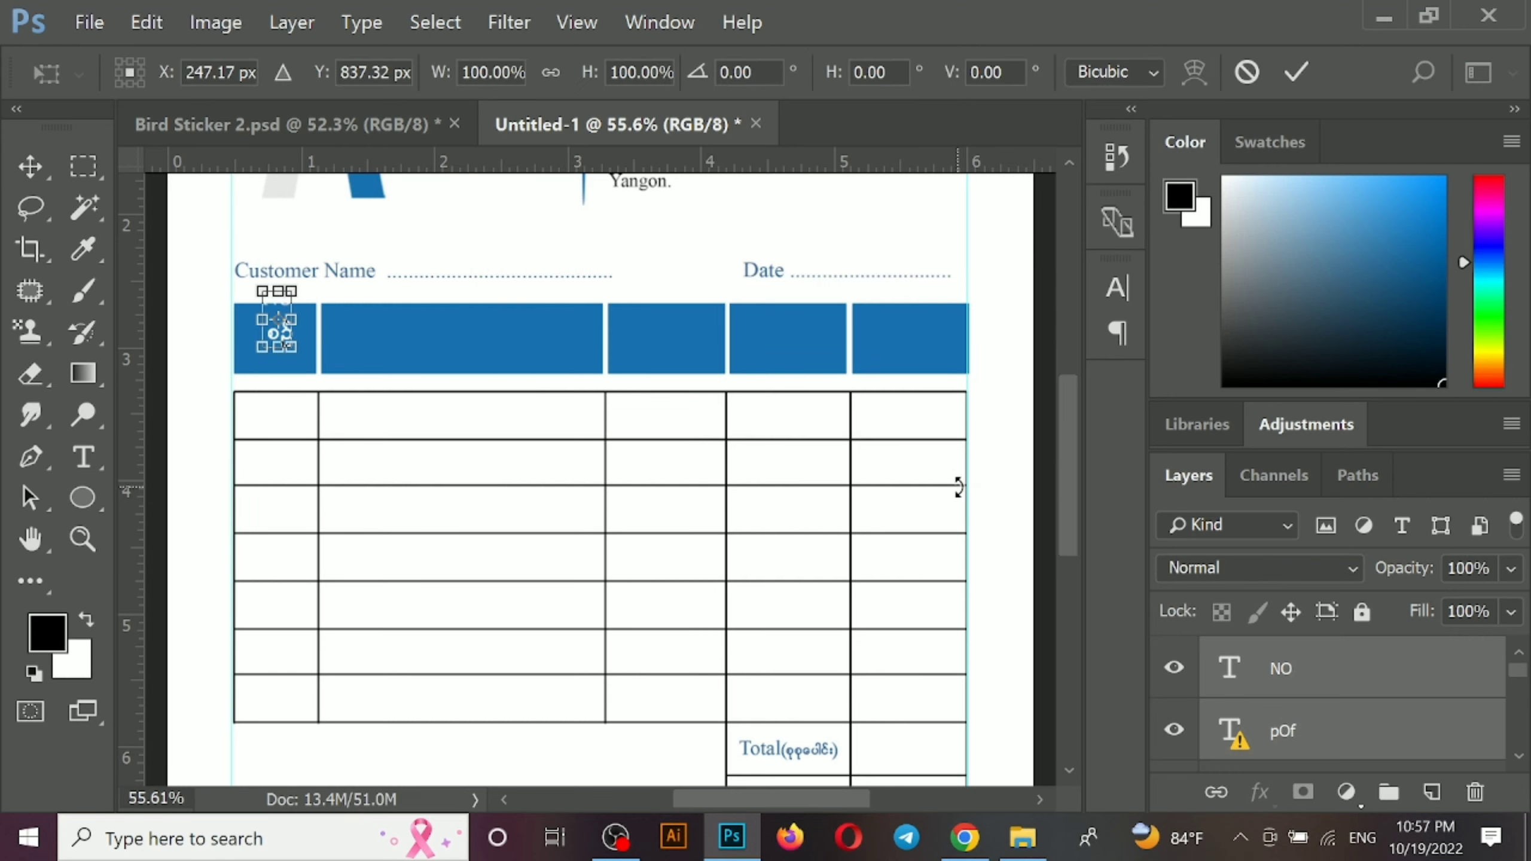
key("shift+Down")
key("shift+Down")
key("shift+Down")
key("shift+Down")
key("shift+Down")
key("Return")
Scale the two NO labels to 82.58% and align their horizontal centers
key("ctrl+plus")
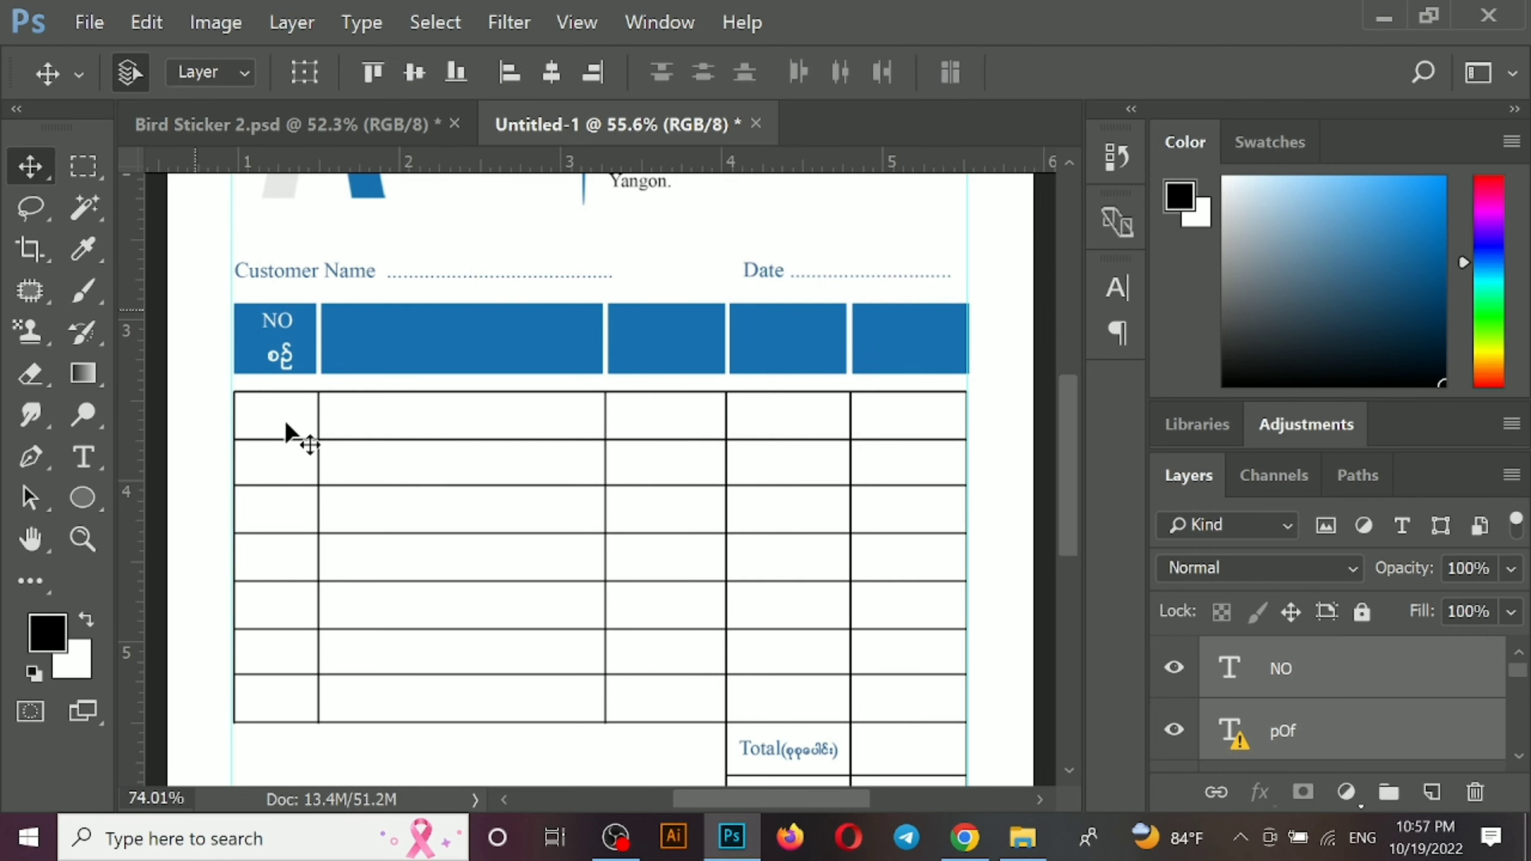
left_click_drag(284, 389, 517, 492)
key("ctrl+t")
left_click(950, 433)
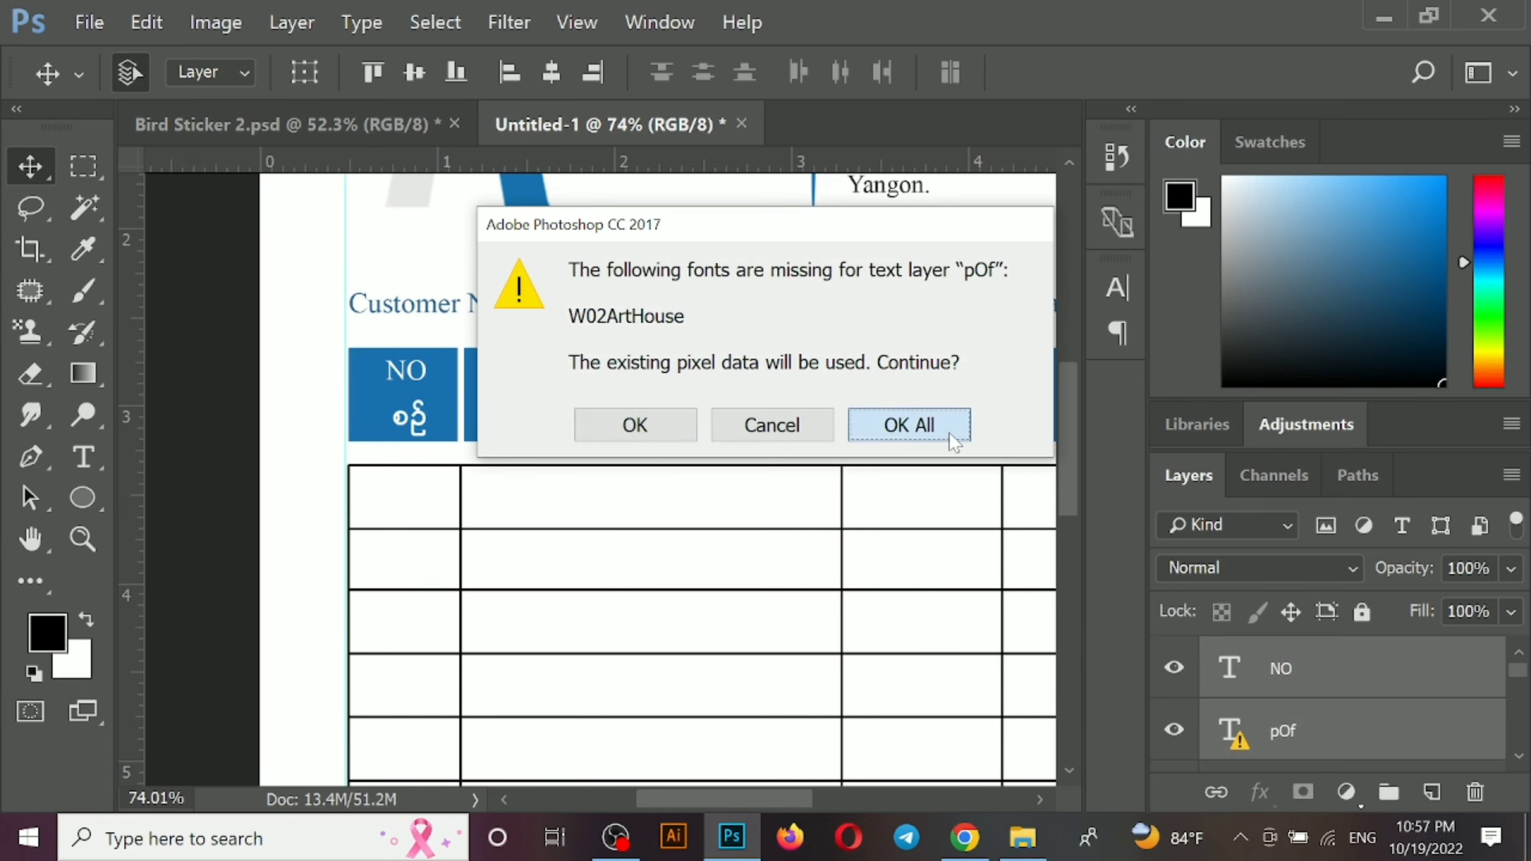
left_click_drag(430, 438, 420, 424)
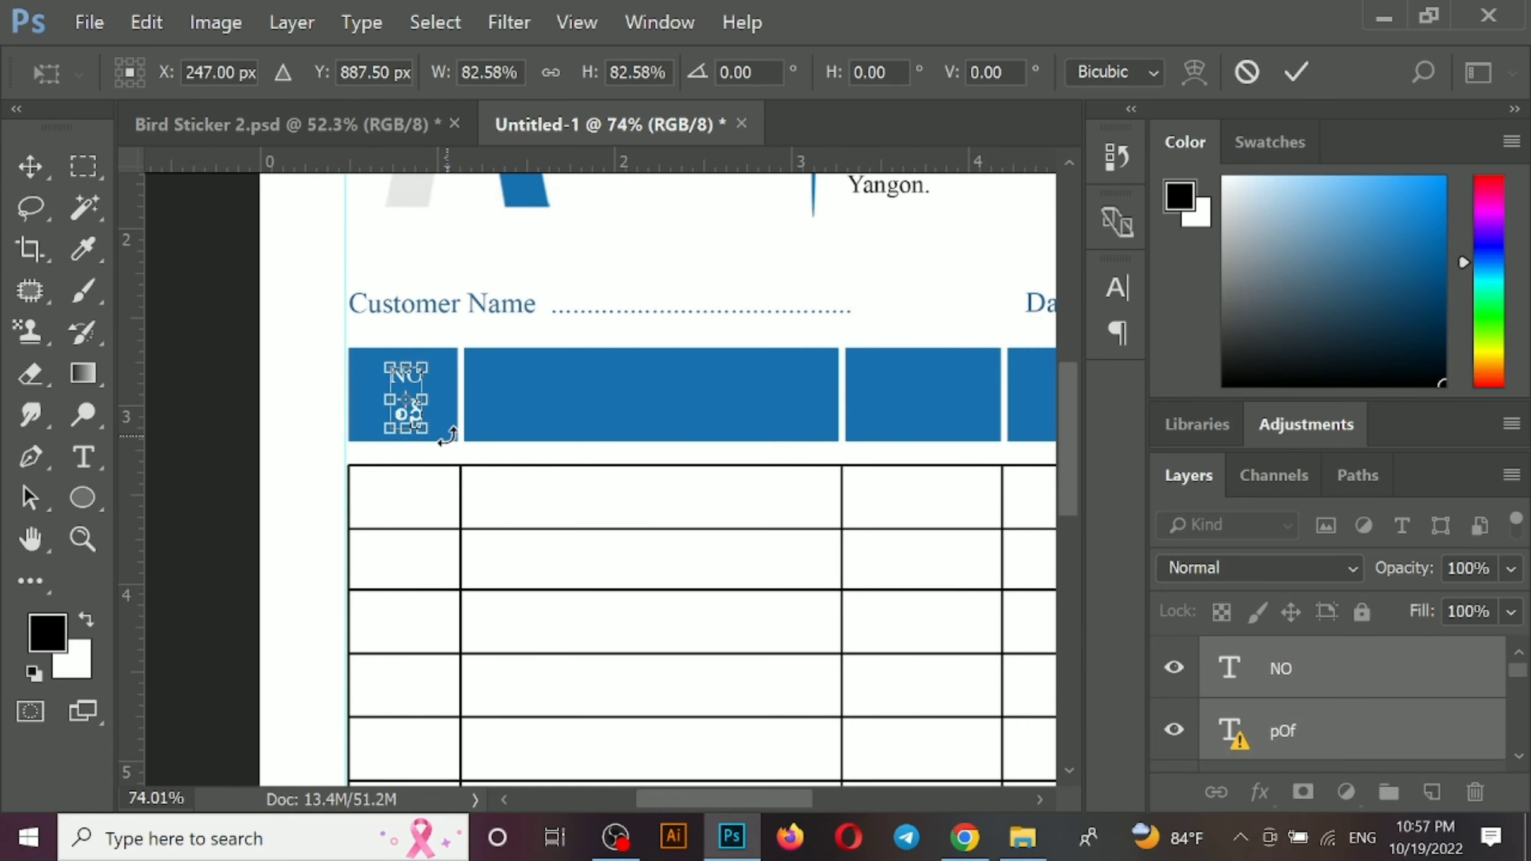
key("Return")
left_click(551, 75)
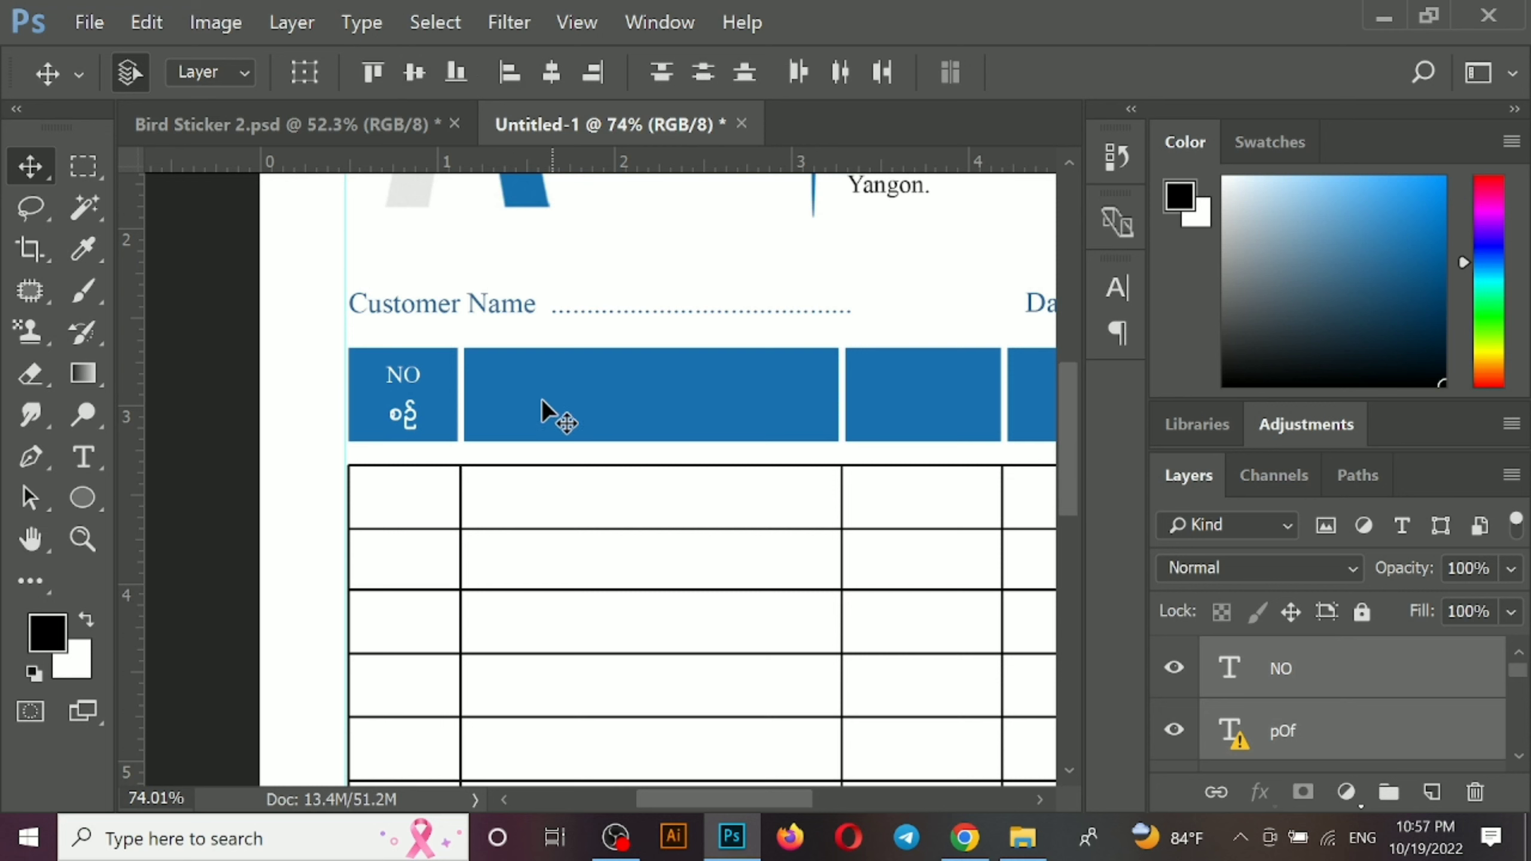
Copy the DESCRIPTIONS label and its Burmese translation from Bird Sticker 2 into Untitled-1's second header cell
left_click(333, 112)
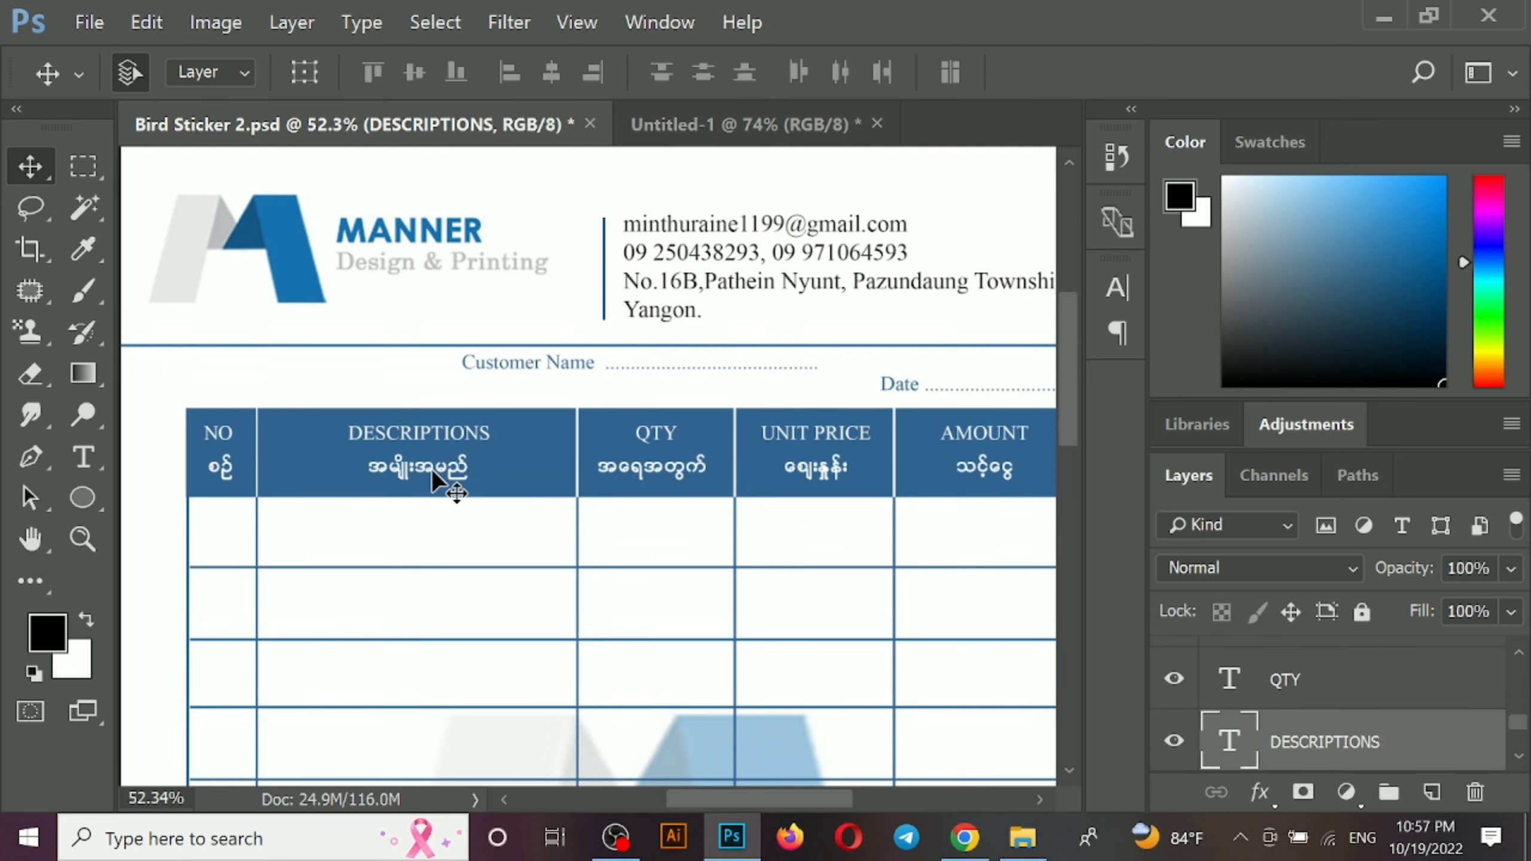
left_click_drag(416, 476, 633, 430)
key("Return")
Scale the two DESCRIPTIONS labels to 89.68% and nudge them slightly up in their header cell
key("ctrl+t")
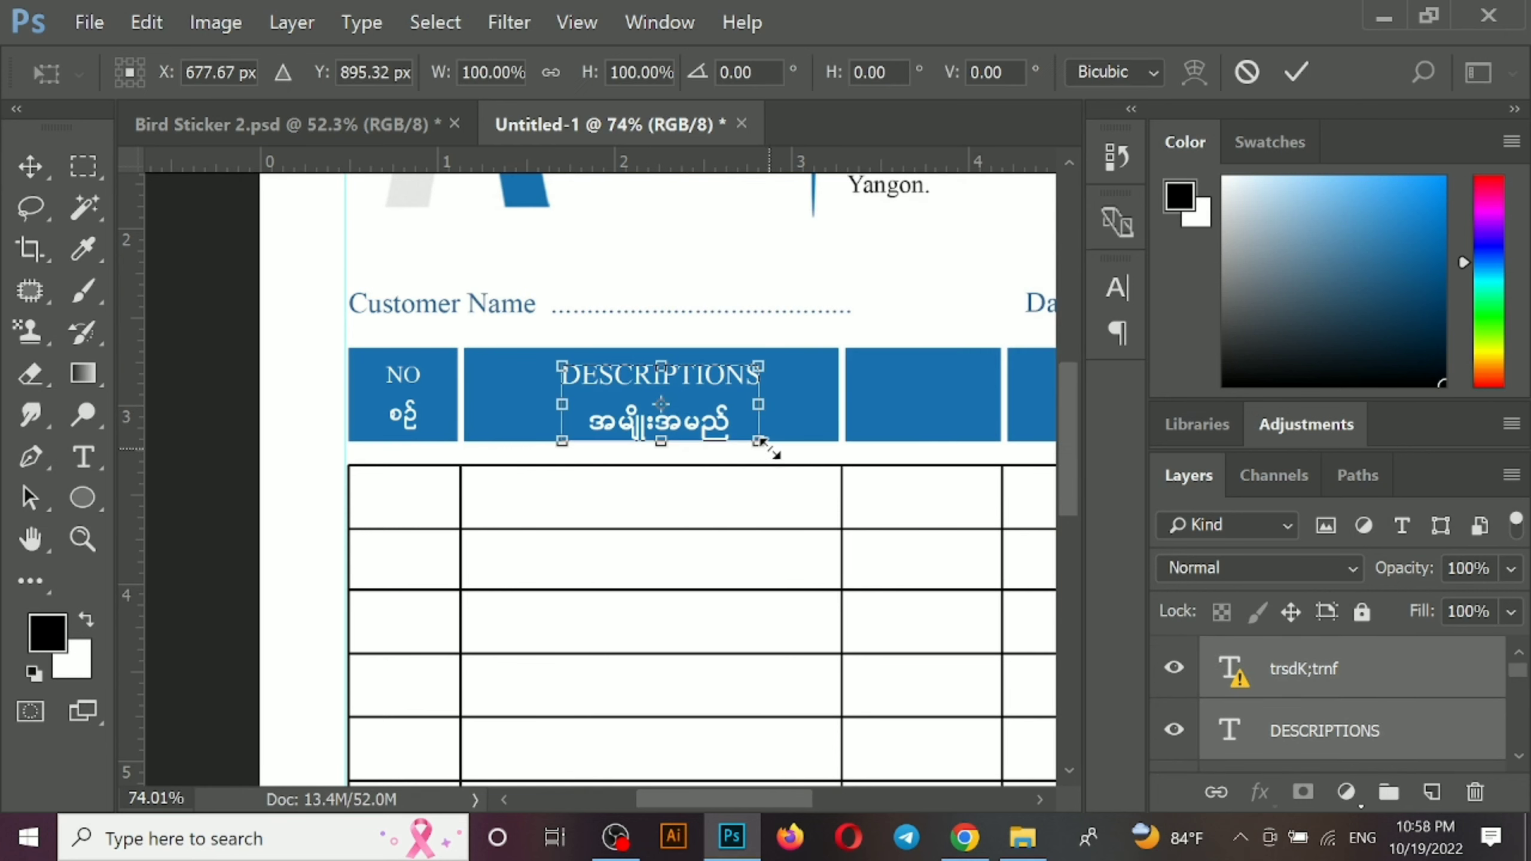
left_click_drag(771, 442, 749, 438)
key("Up")
key("Up")
key("Up")
key("Up")
key("Up")
key("Up")
key("Up")
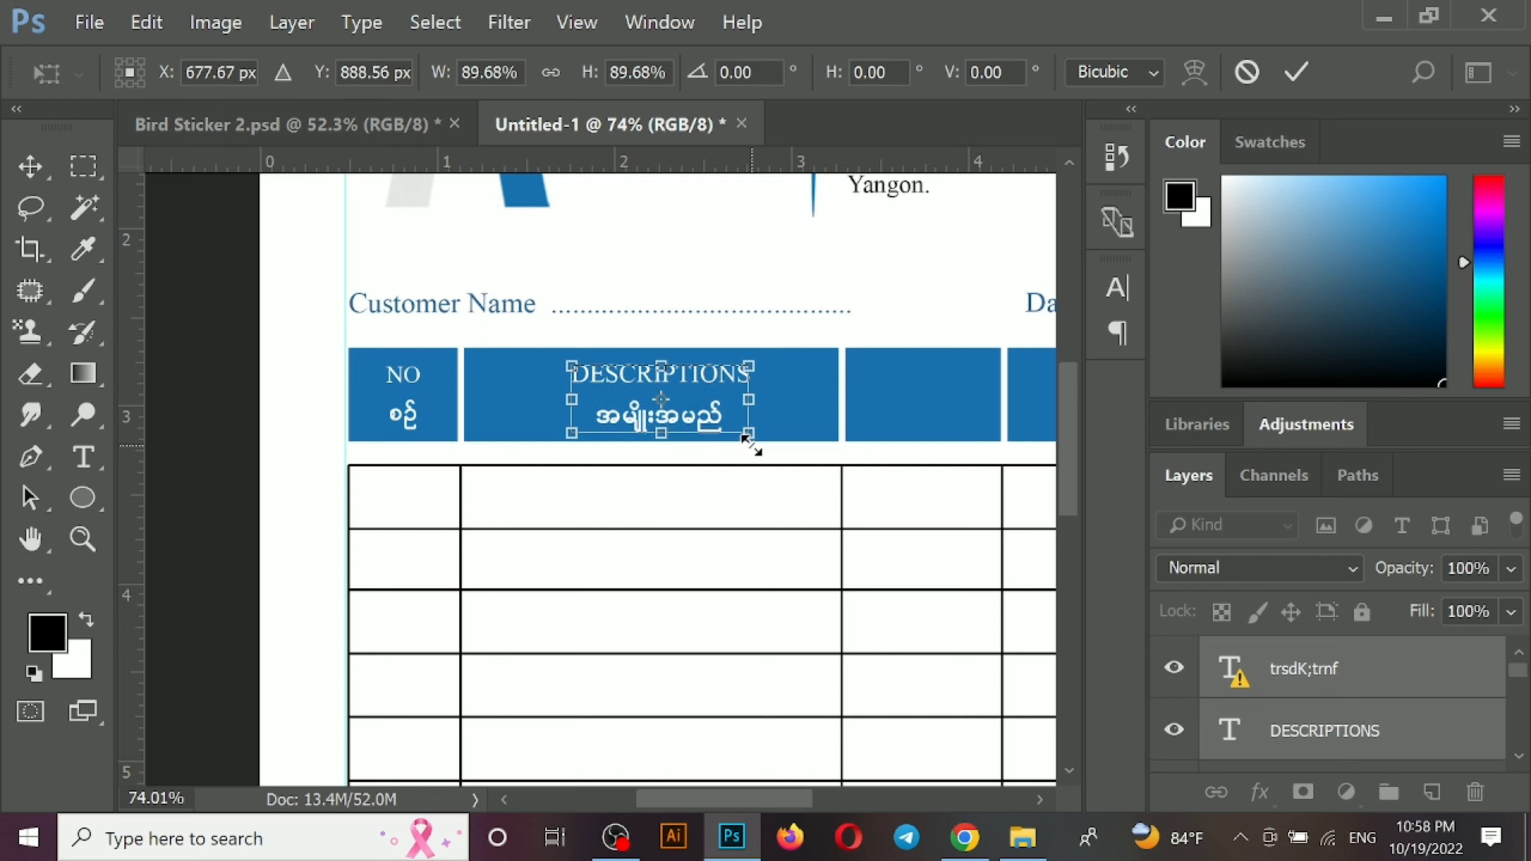
key("Return")
Center the two DESCRIPTIONS labels horizontally on their blue header cell
left_click(795, 455)
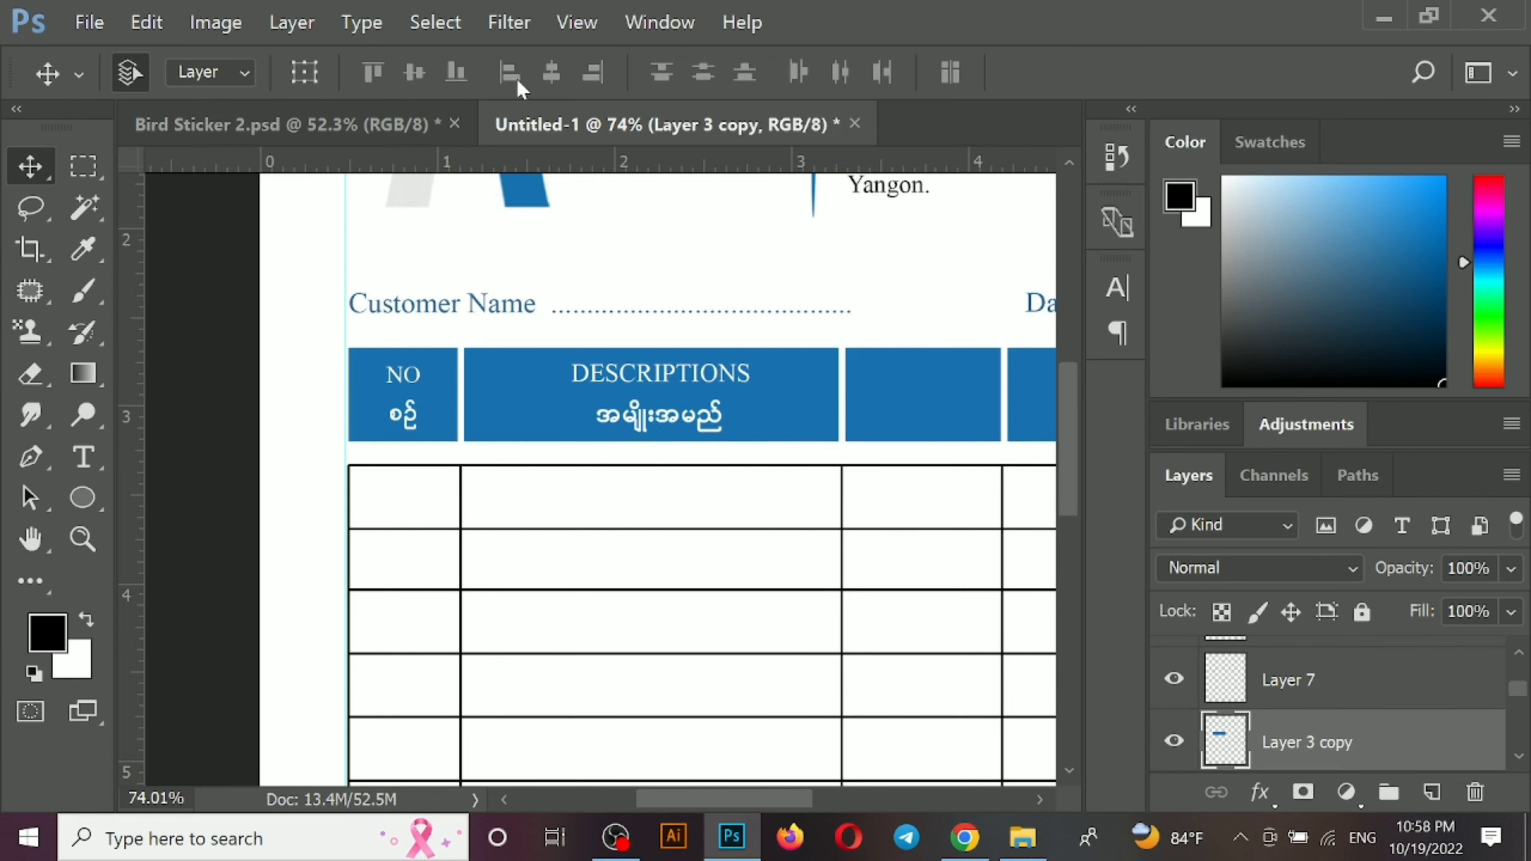
left_click(710, 373, "shift")
left_click(678, 420, "shift")
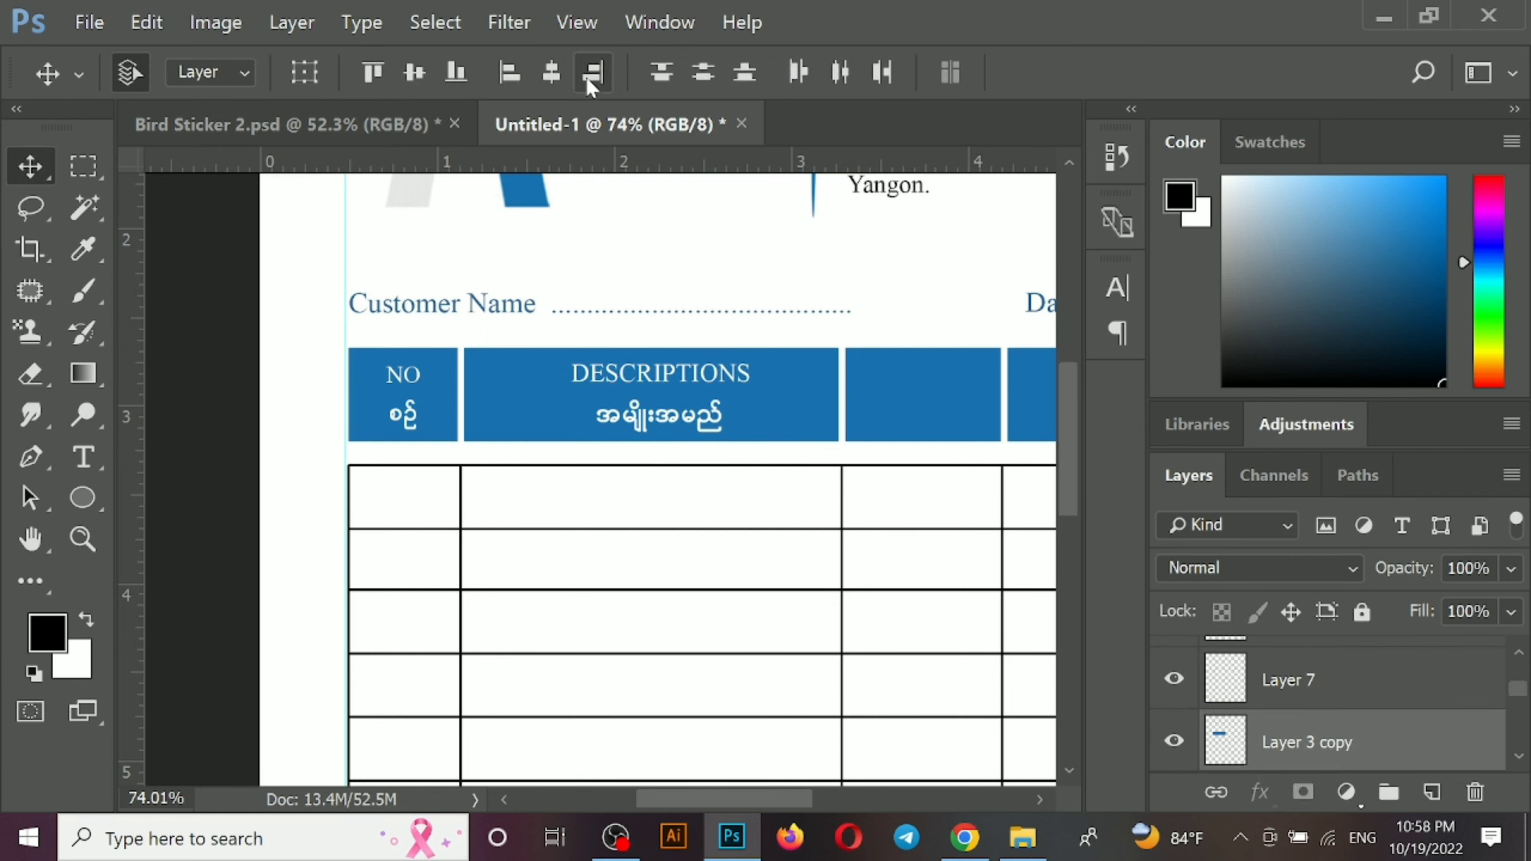
scroll(543, 481, "down", 5)
Copy the QTY labels from Bird Sticker 2 into Untitled-1's third header cell and scale them to 86.24%
key("ctrl+Tab")
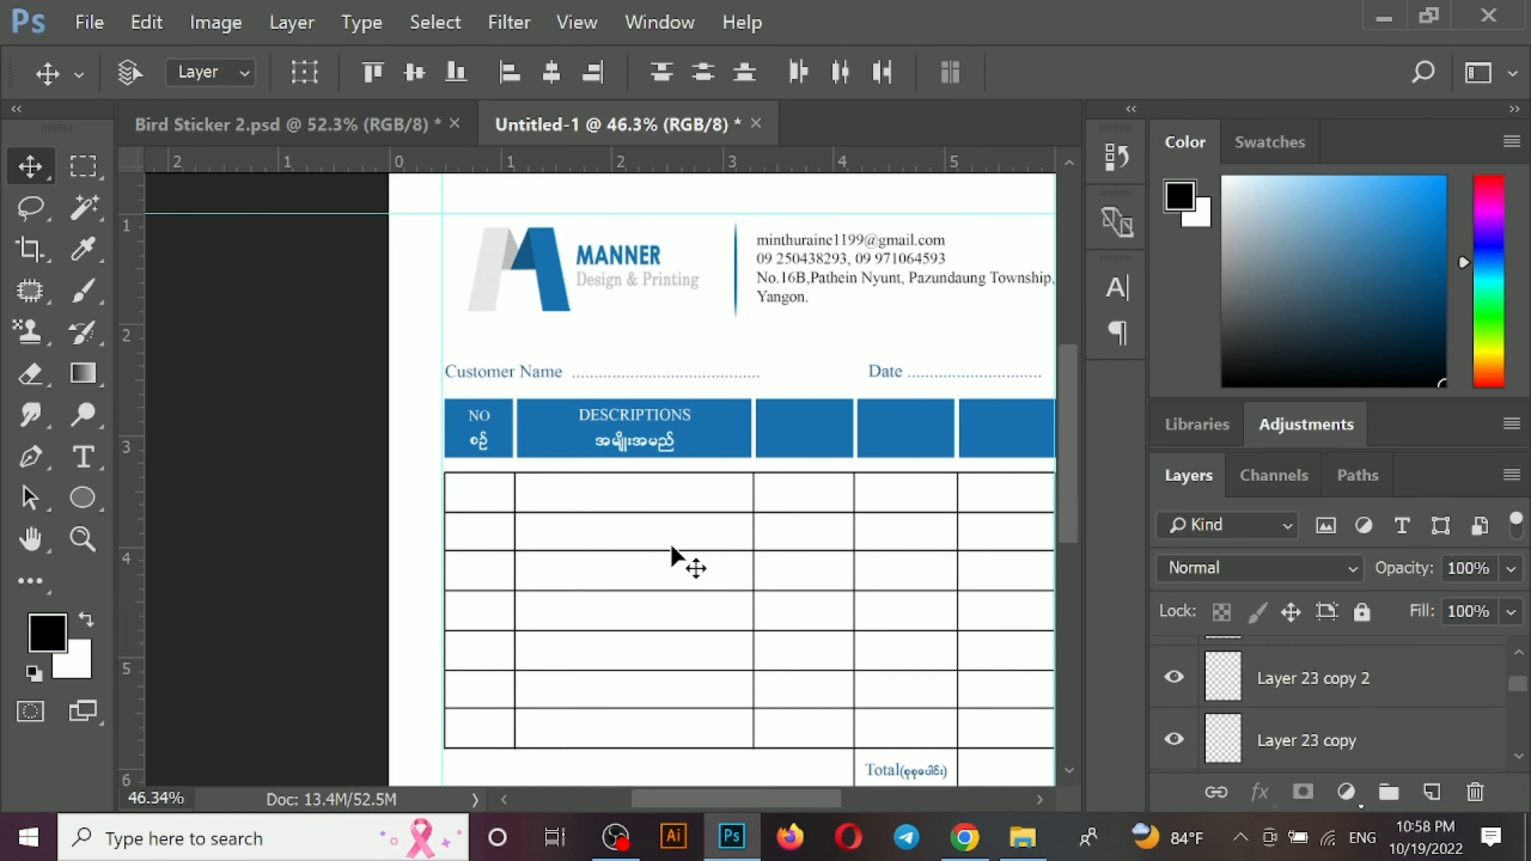
left_click_drag(674, 473, 899, 510)
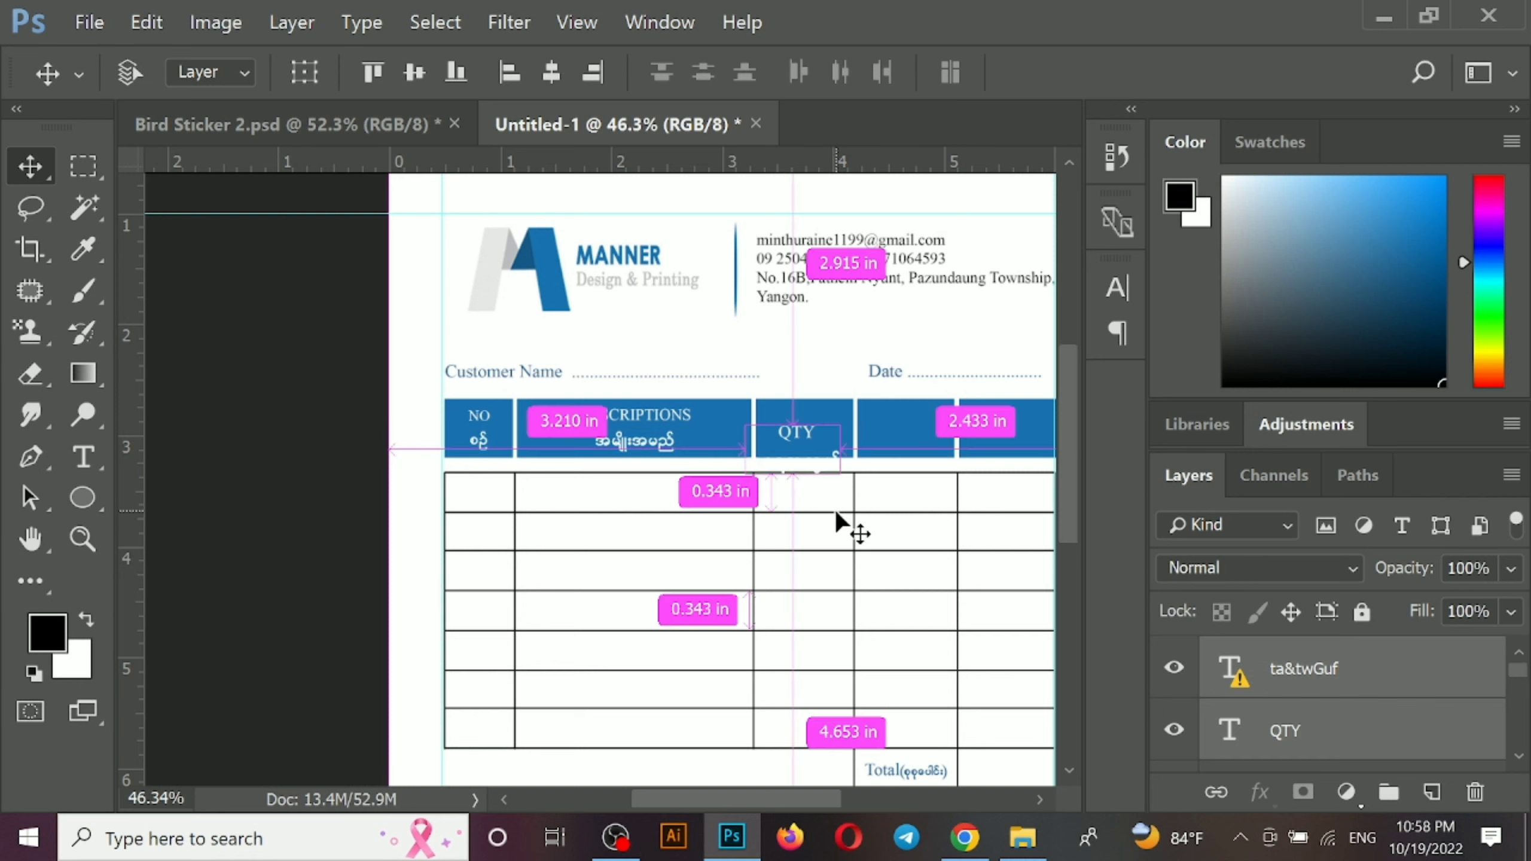
key("ctrl+t")
left_click(897, 428)
scroll(855, 445, "up", 3)
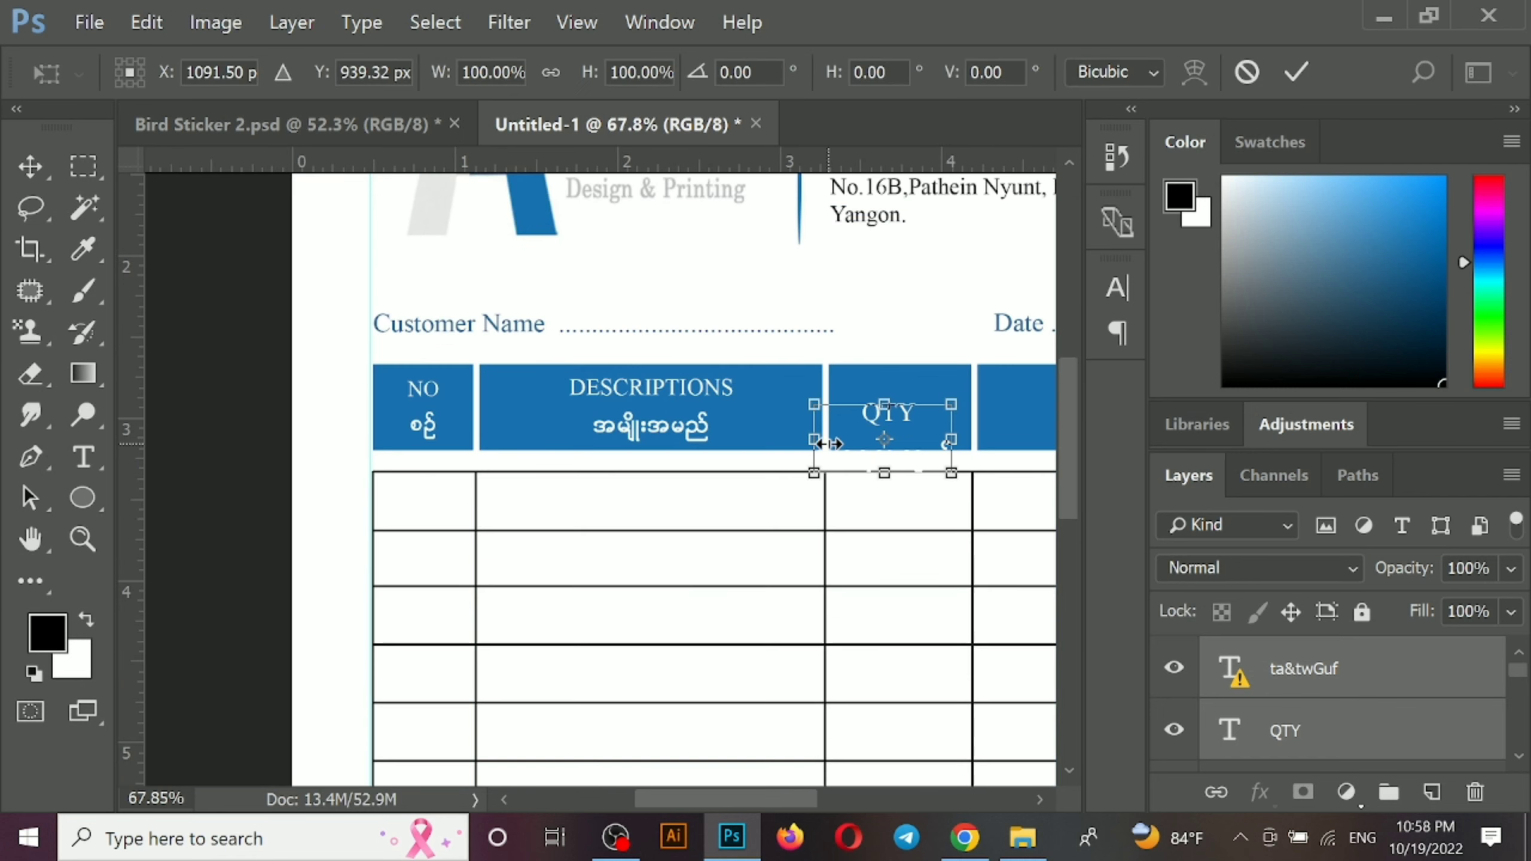
mouse_move(926, 441)
left_mouse_down()
mouse_move(933, 417)
mouse_move(955, 434)
left_mouse_up()
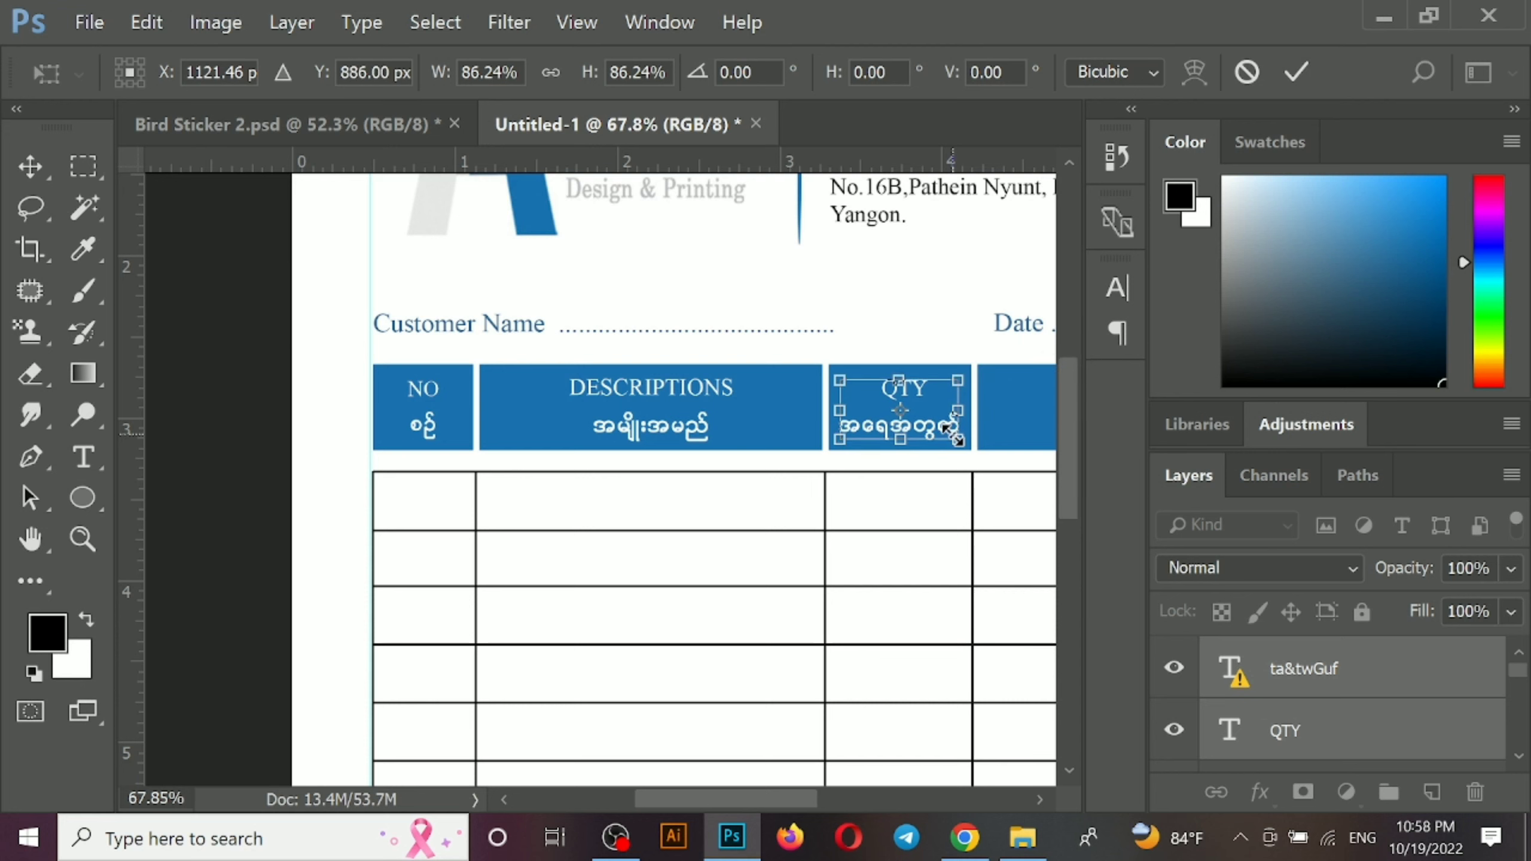
key("Return")
Copy the UNIT PRICE labels from Bird Sticker 2 into Untitled-1's fourth header cell, shrinking and positioning them to fit
left_click_drag(501, 438, 25, 403)
left_click(347, 125)
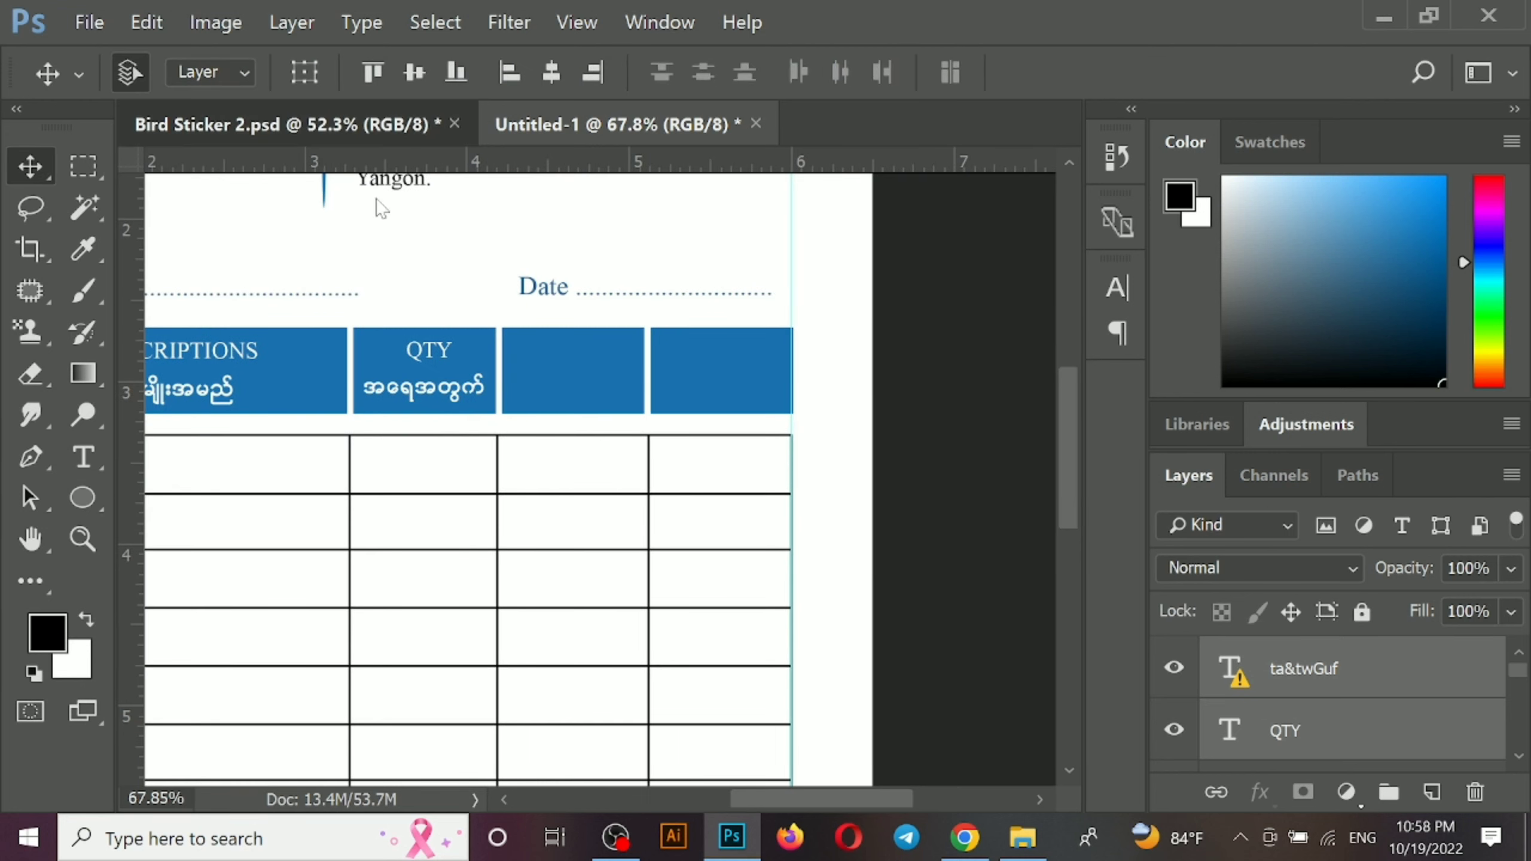
left_click_drag(830, 452, 600, 378)
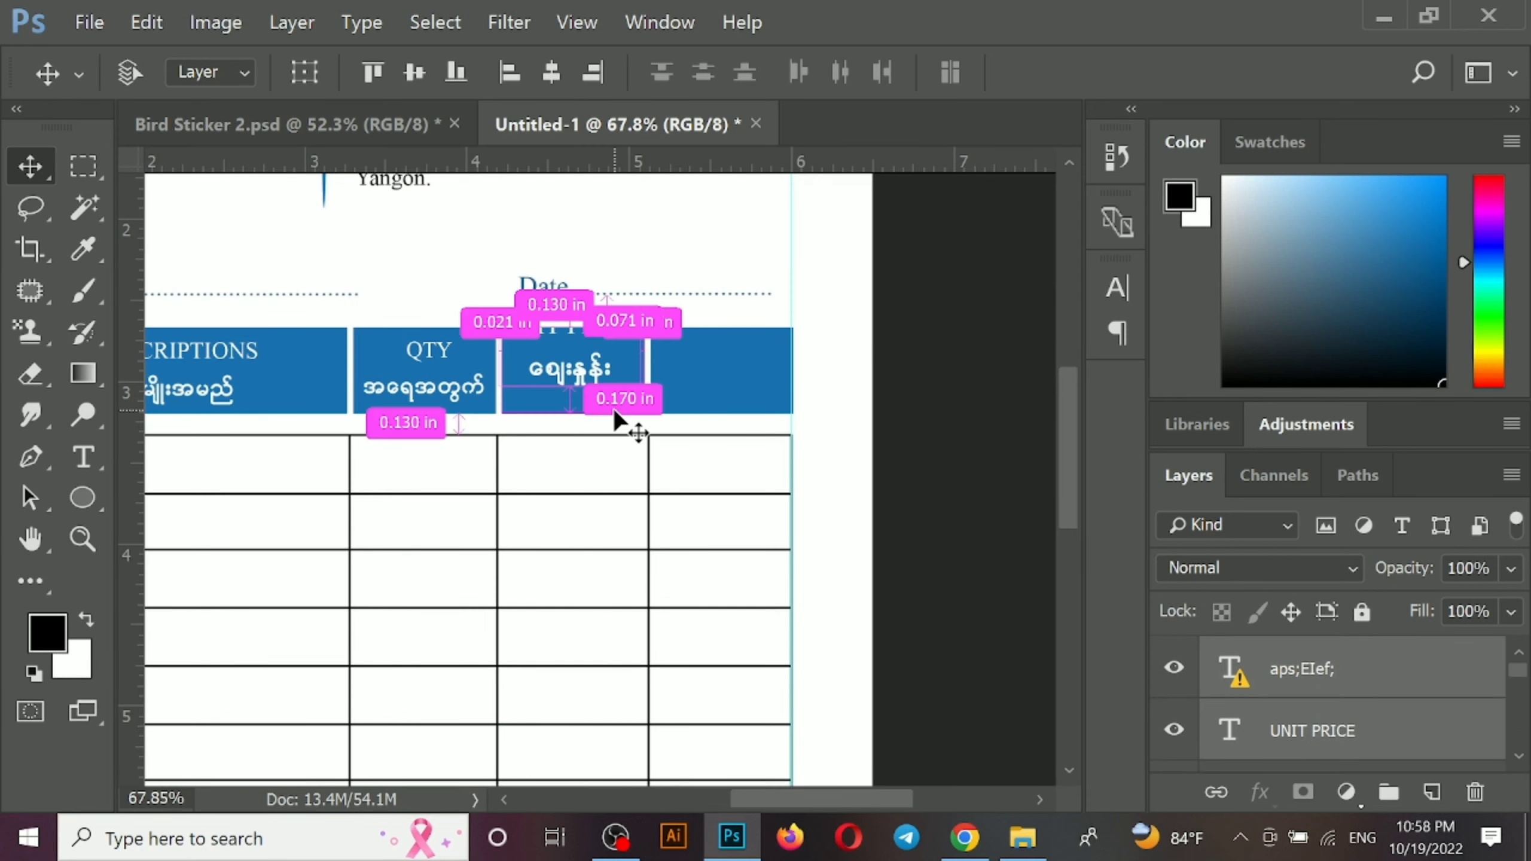
key("ctrl+t")
left_click(919, 425)
left_click_drag(642, 319, 614, 384)
key("Return")
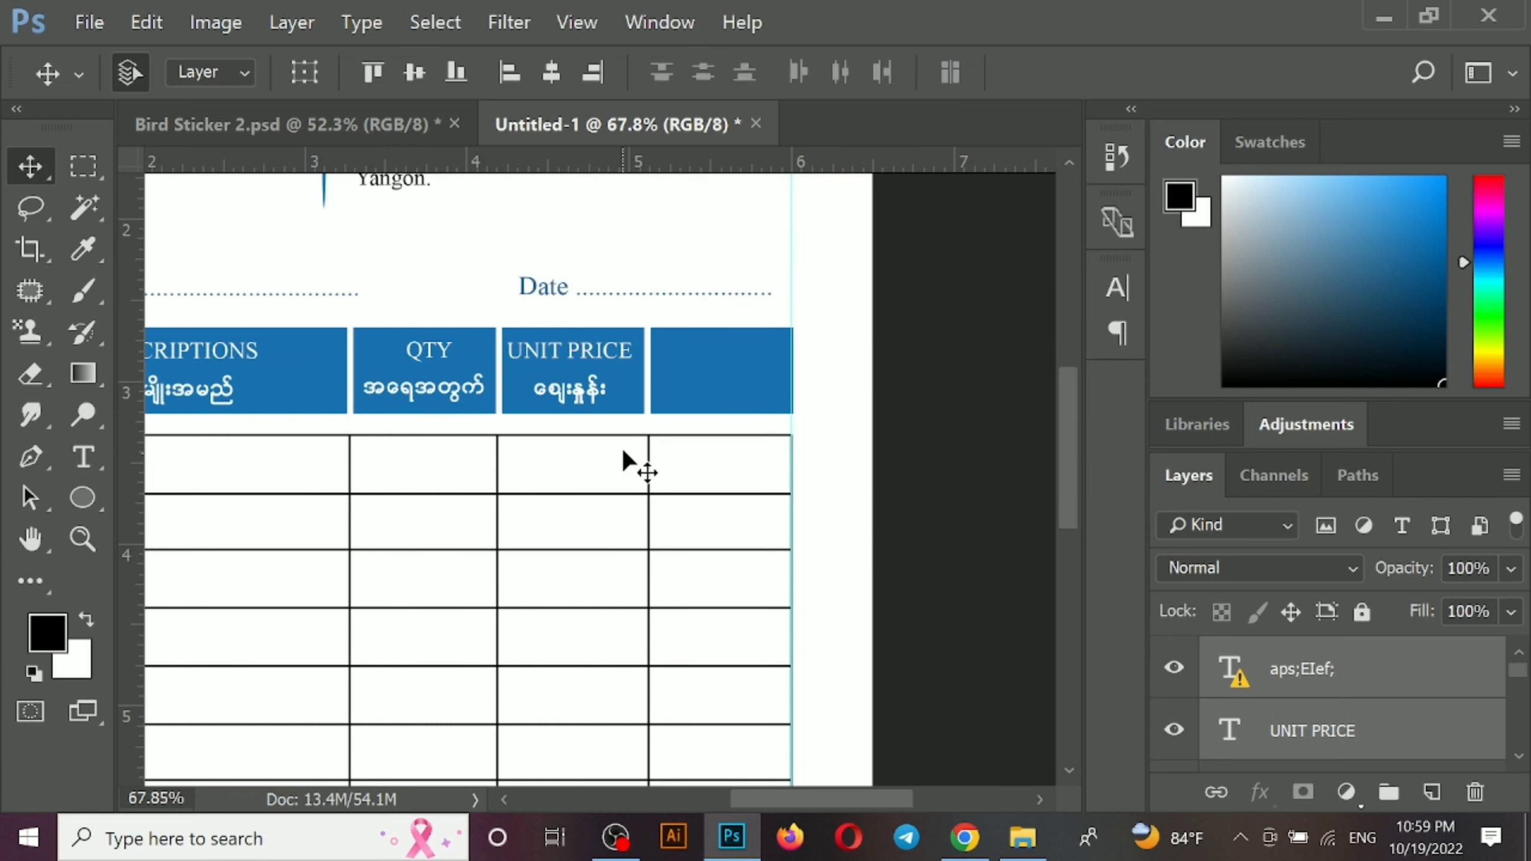
Copy the AMOUNT labels from Bird Sticker 2 into Untitled-1's last header cell, scaled to 85.73% with horizontal centers aligned
left_click(424, 123)
left_click_drag(972, 472, 779, 438)
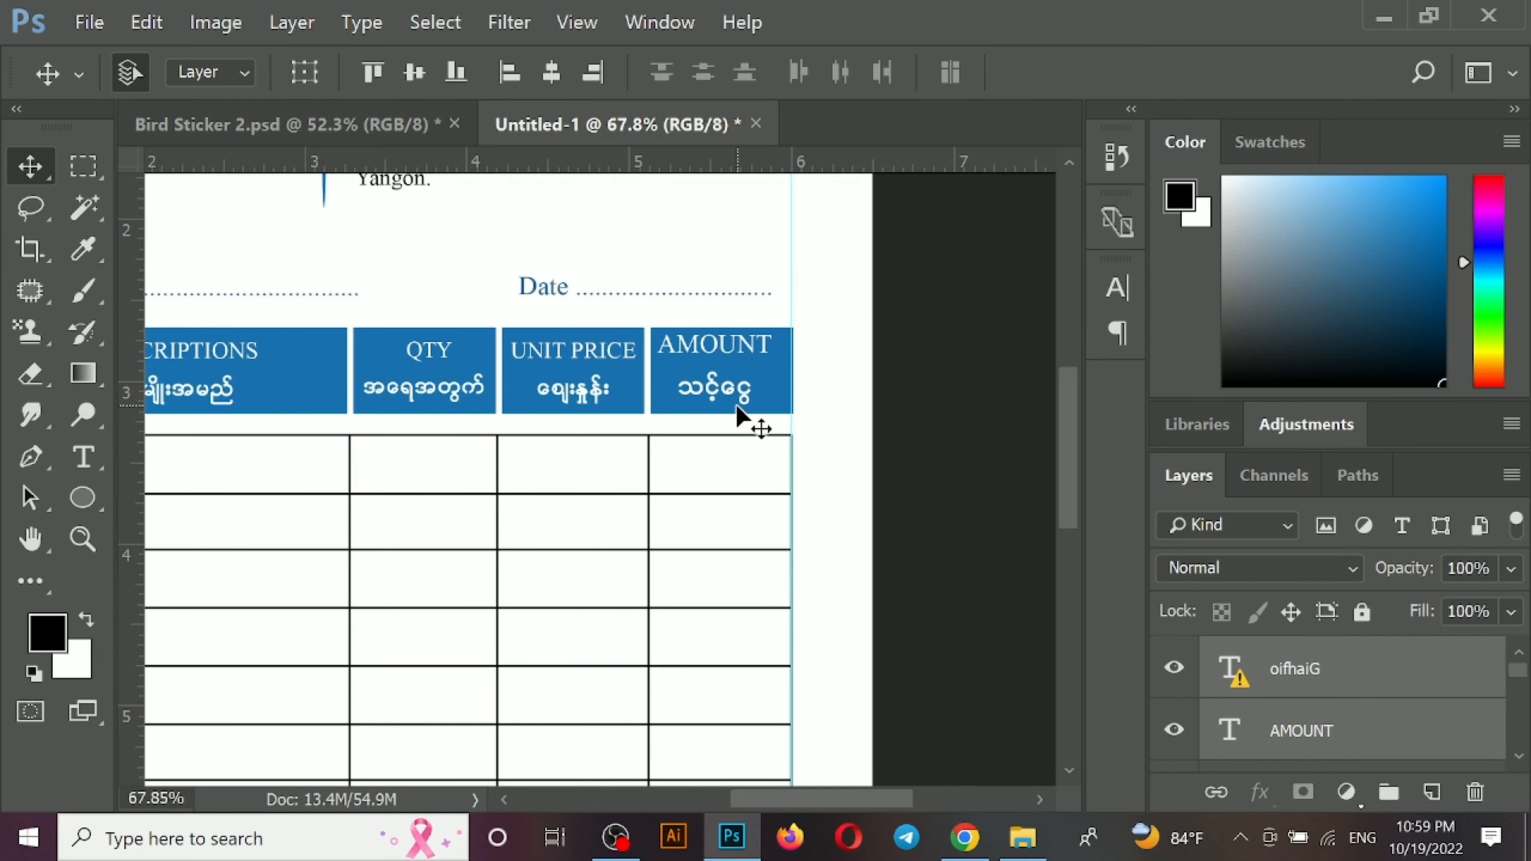
key("ctrl+t")
left_click_drag(784, 330, 761, 341)
left_click_drag(743, 392, 751, 390)
key("Return")
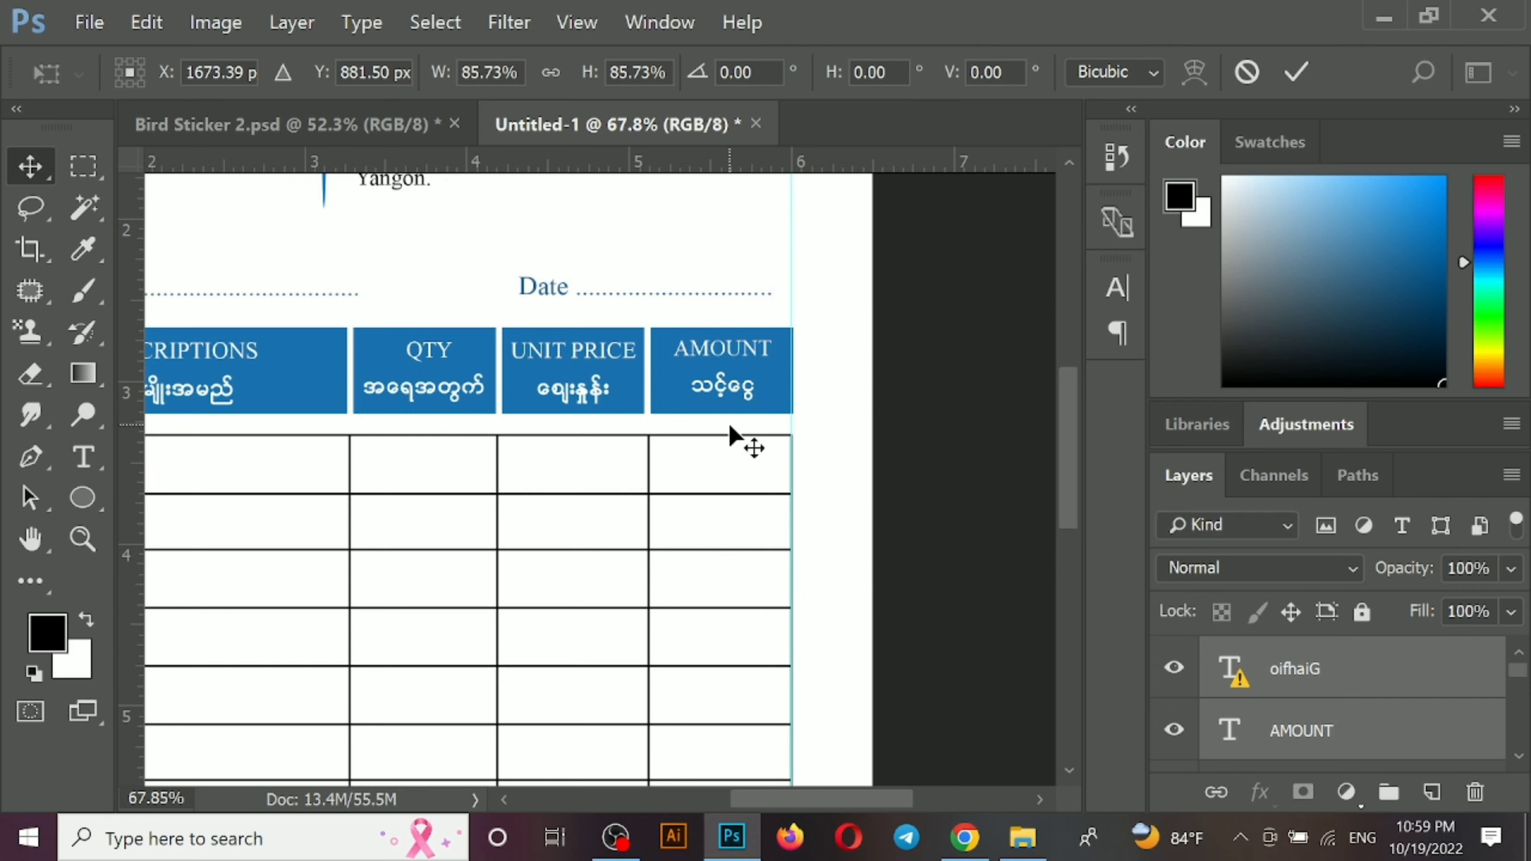
left_click(552, 76)
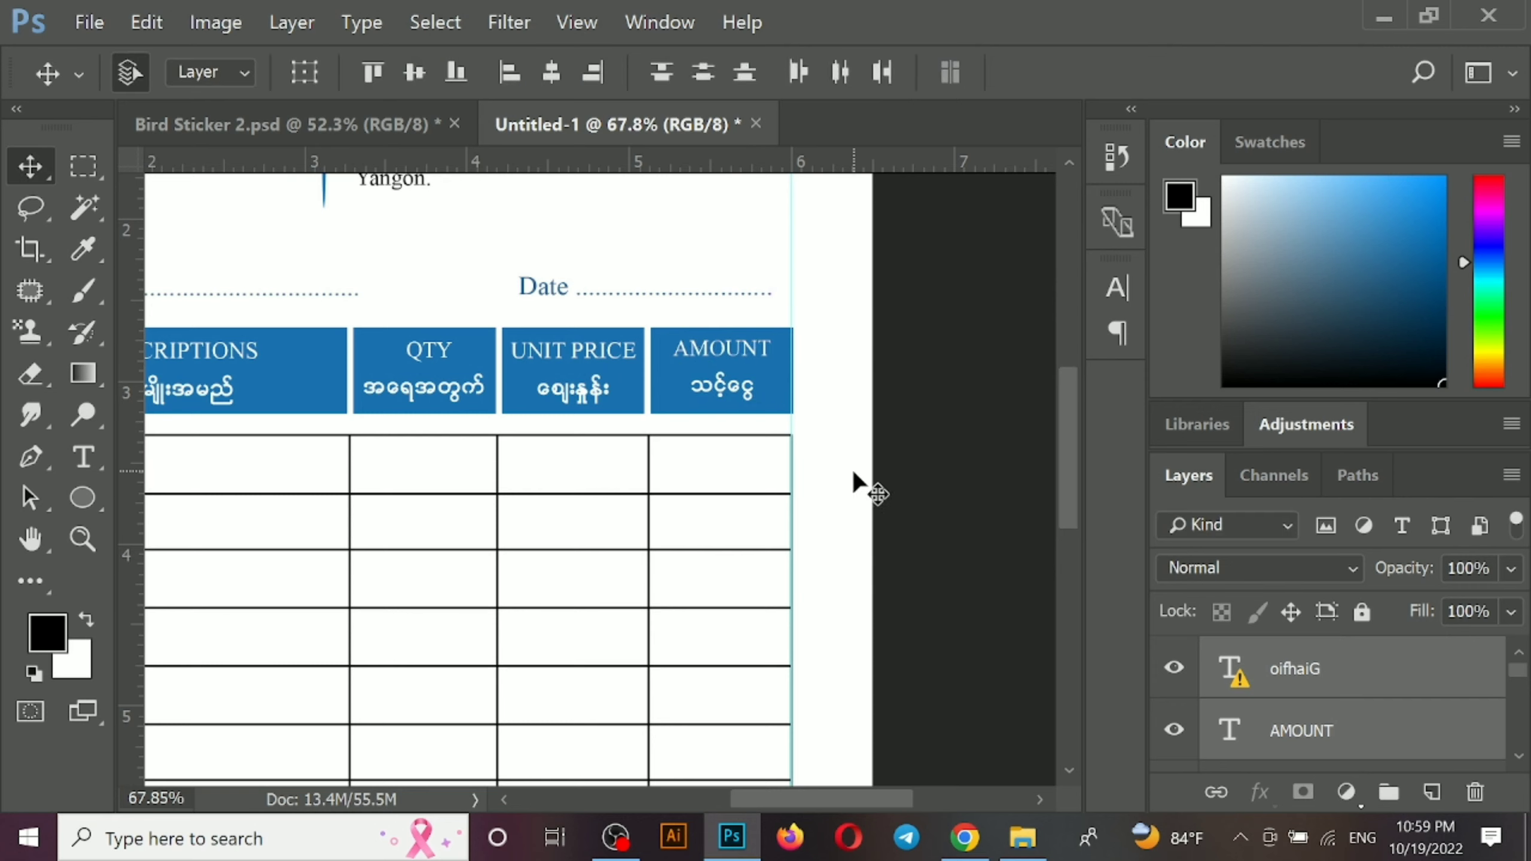
Nudge the AMOUNT labels slightly down to line up with the other header labels
key("ctrl+e")
left_click(905, 436)
key("Return")
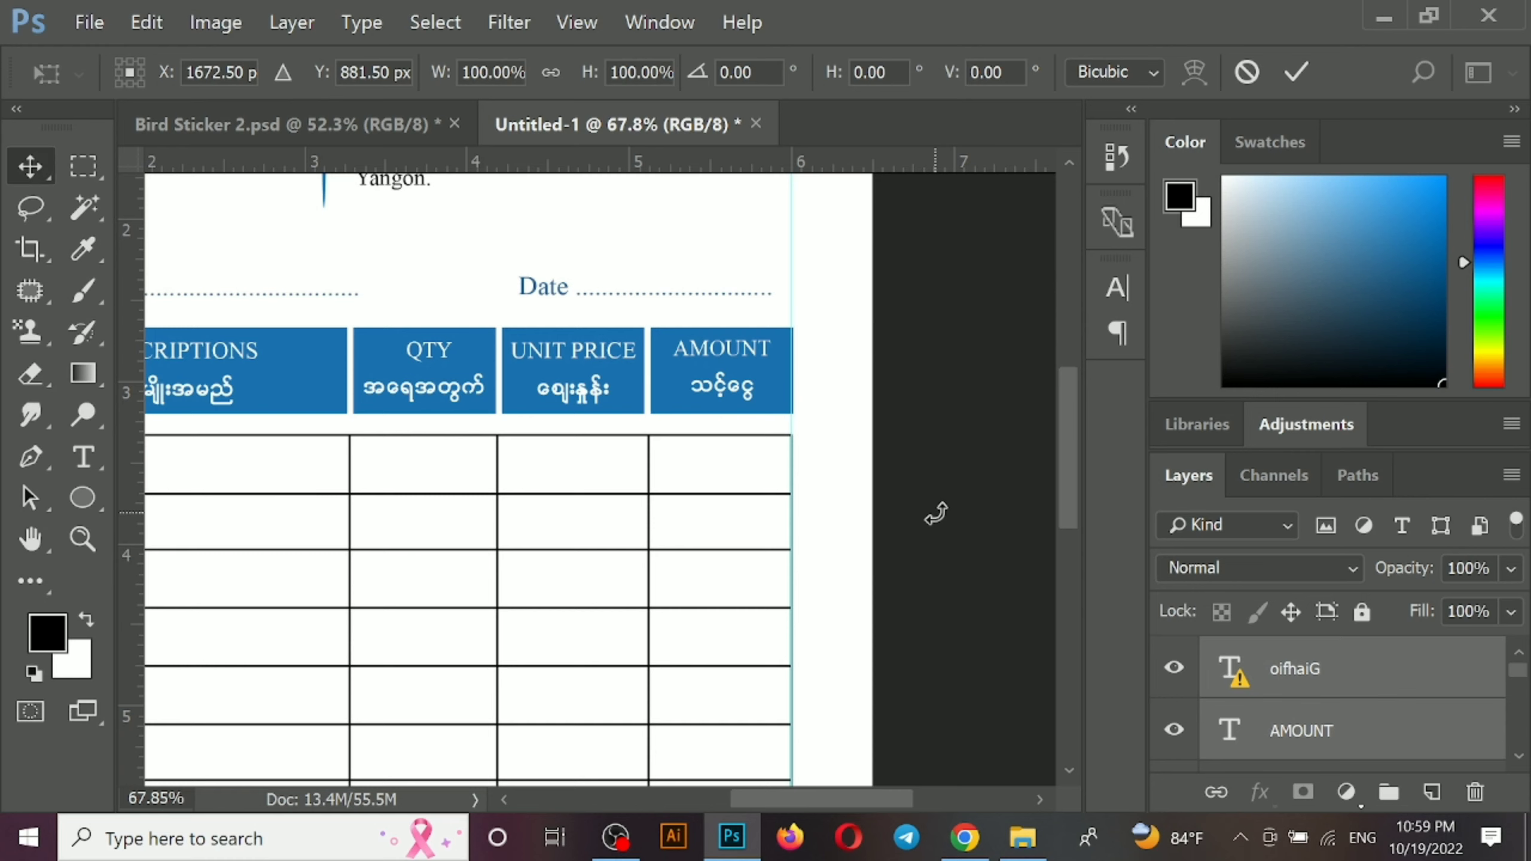
left_click(709, 350, "shift")
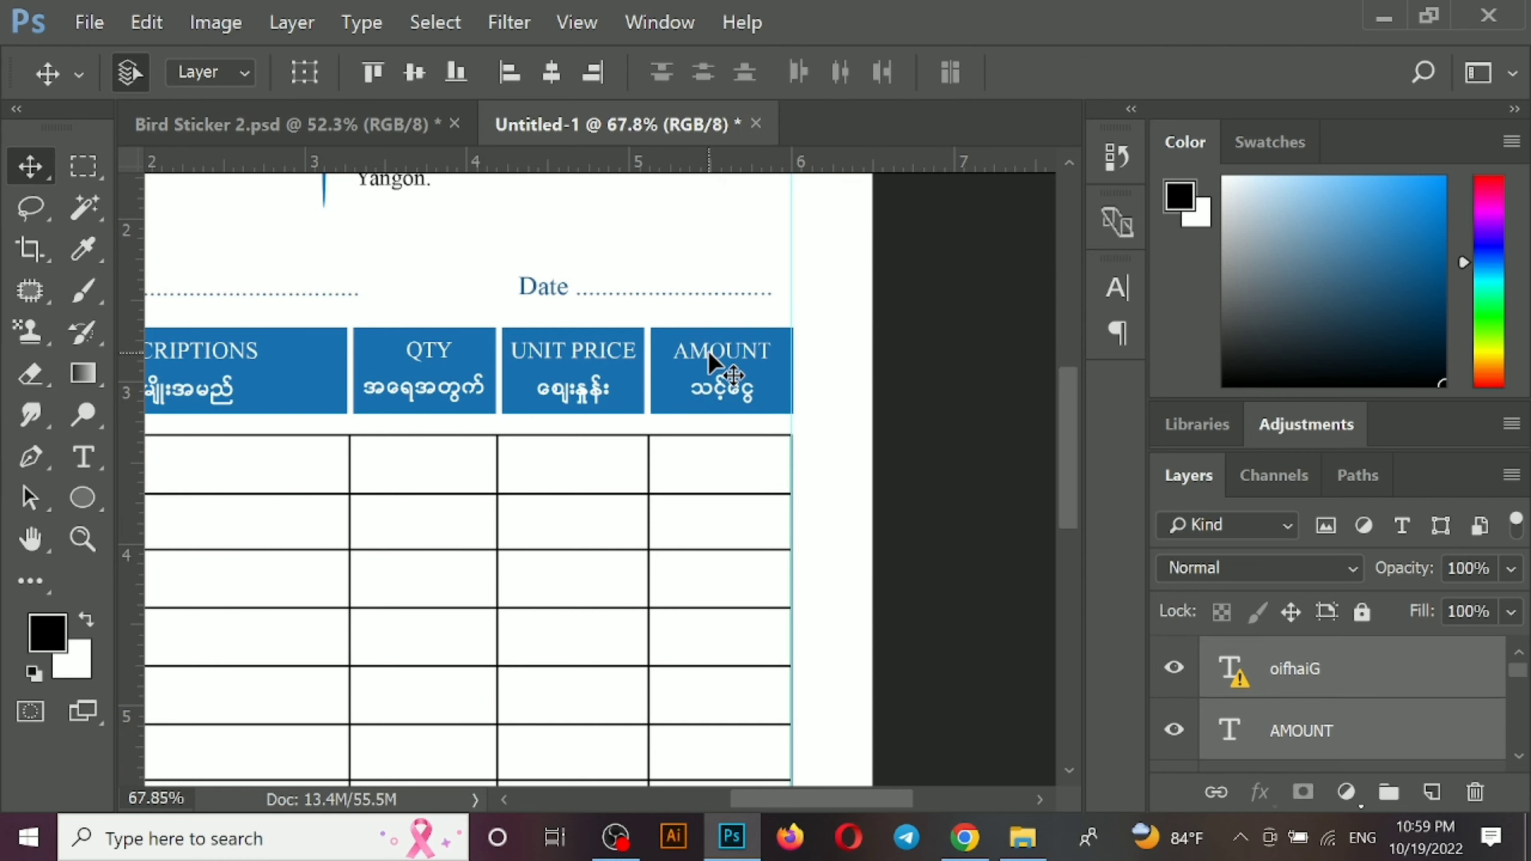
Compare the whole invoice in Untitled-1 with the original design in Bird Sticker 2
scroll(712, 391, "down", 5)
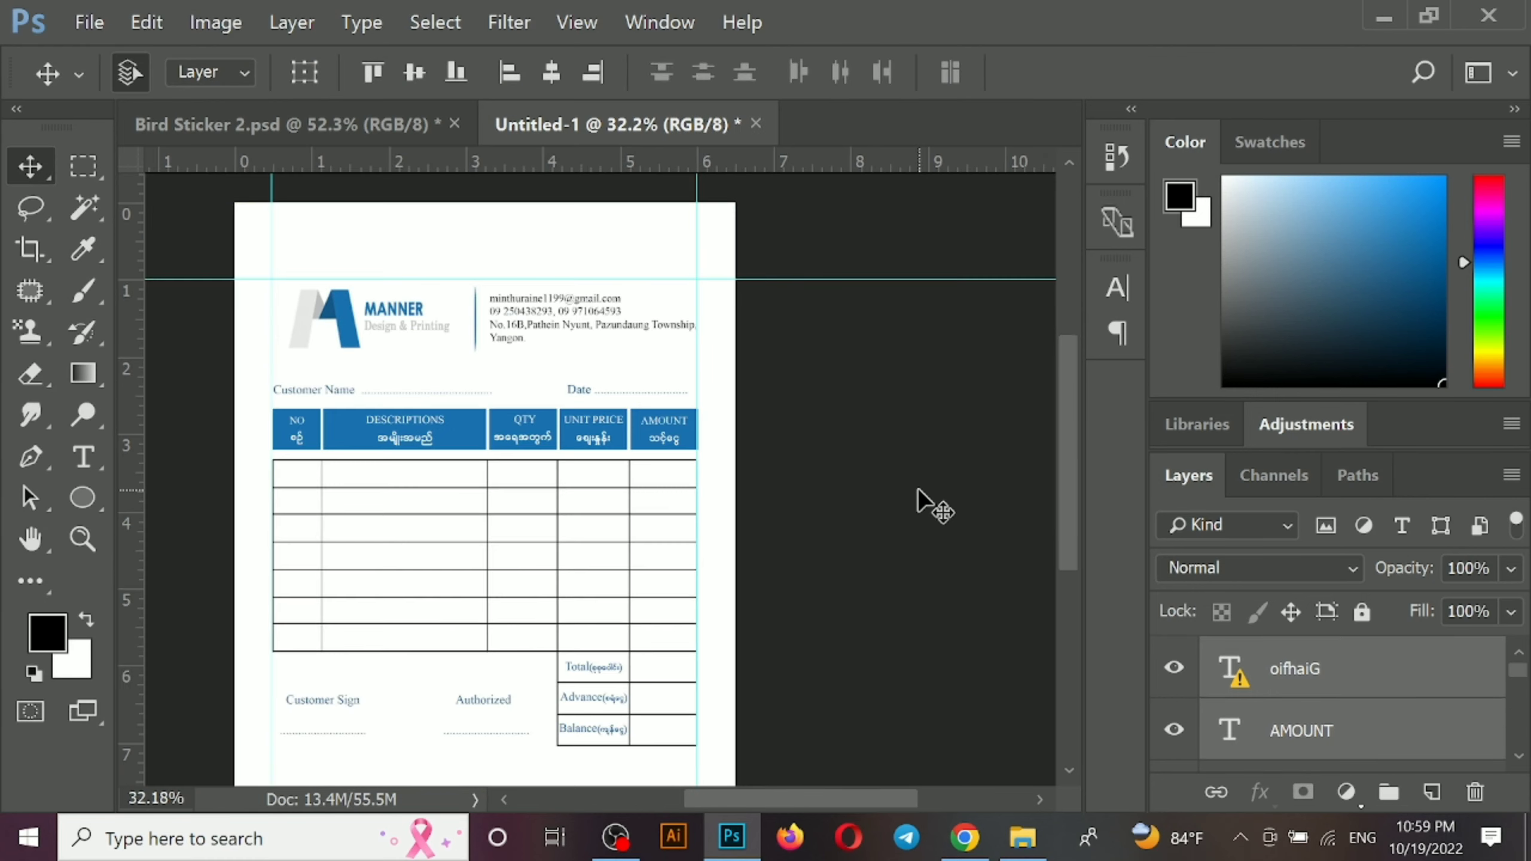
scroll(839, 625, "up", 1)
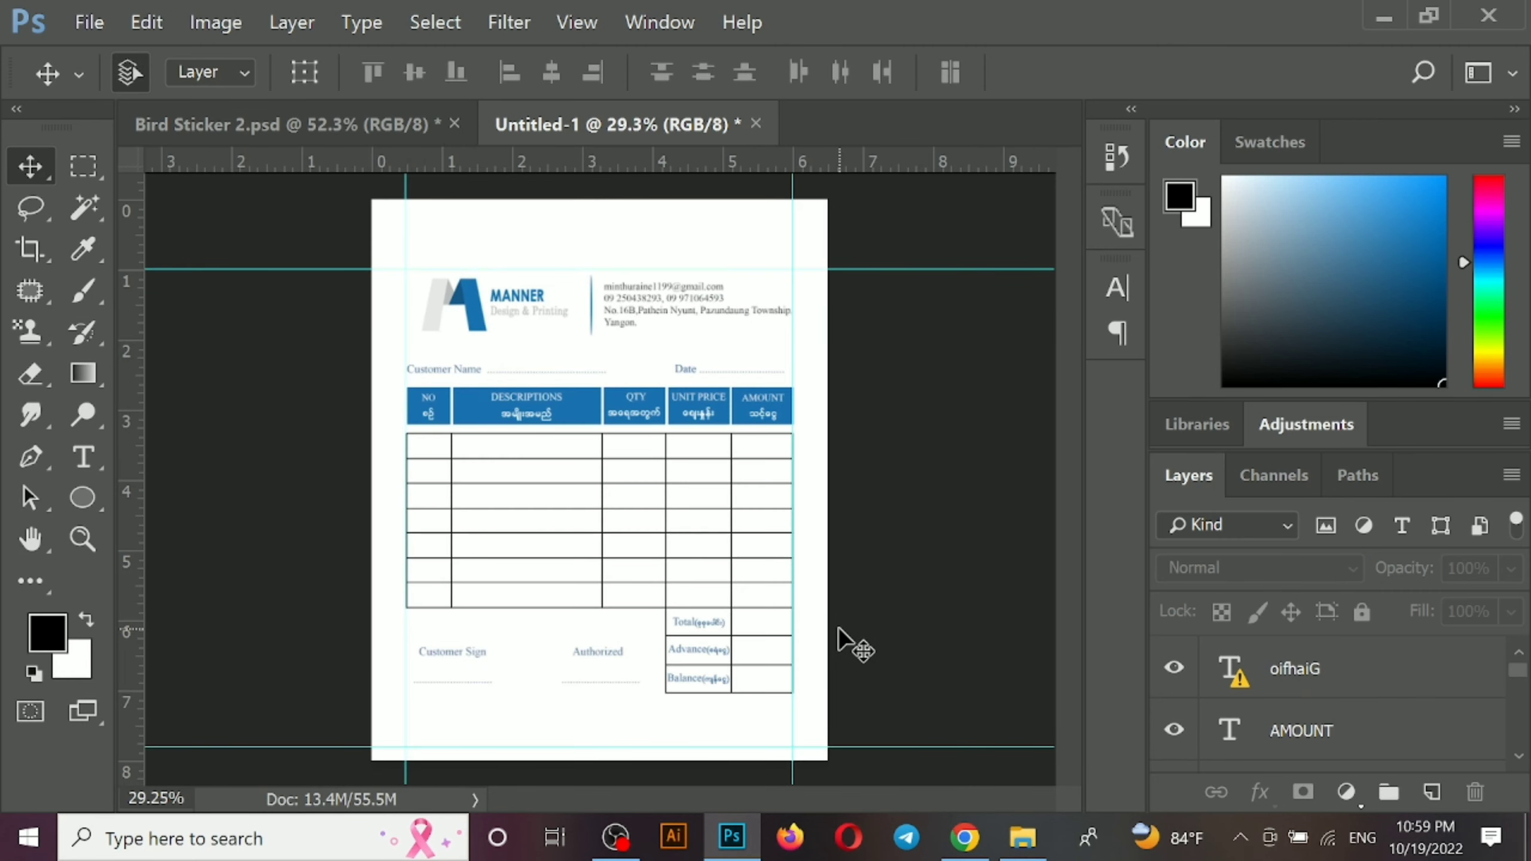
key("ctrl+Tab")
scroll(837, 623, "down", 9)
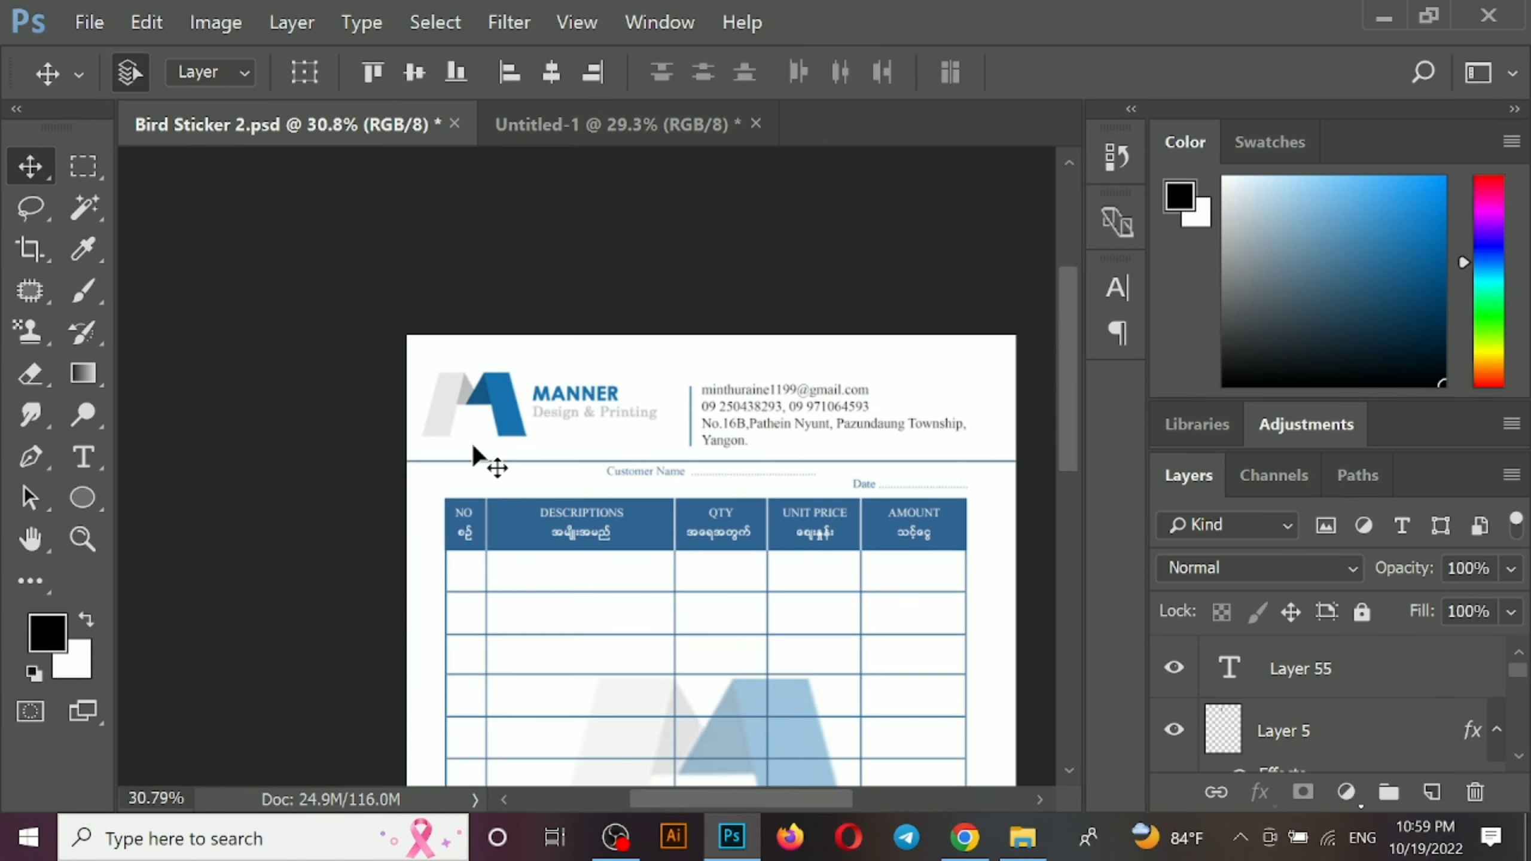
scroll(561, 609, "up", 1)
key("ctrl+Tab")
scroll(588, 706, "up", 1)
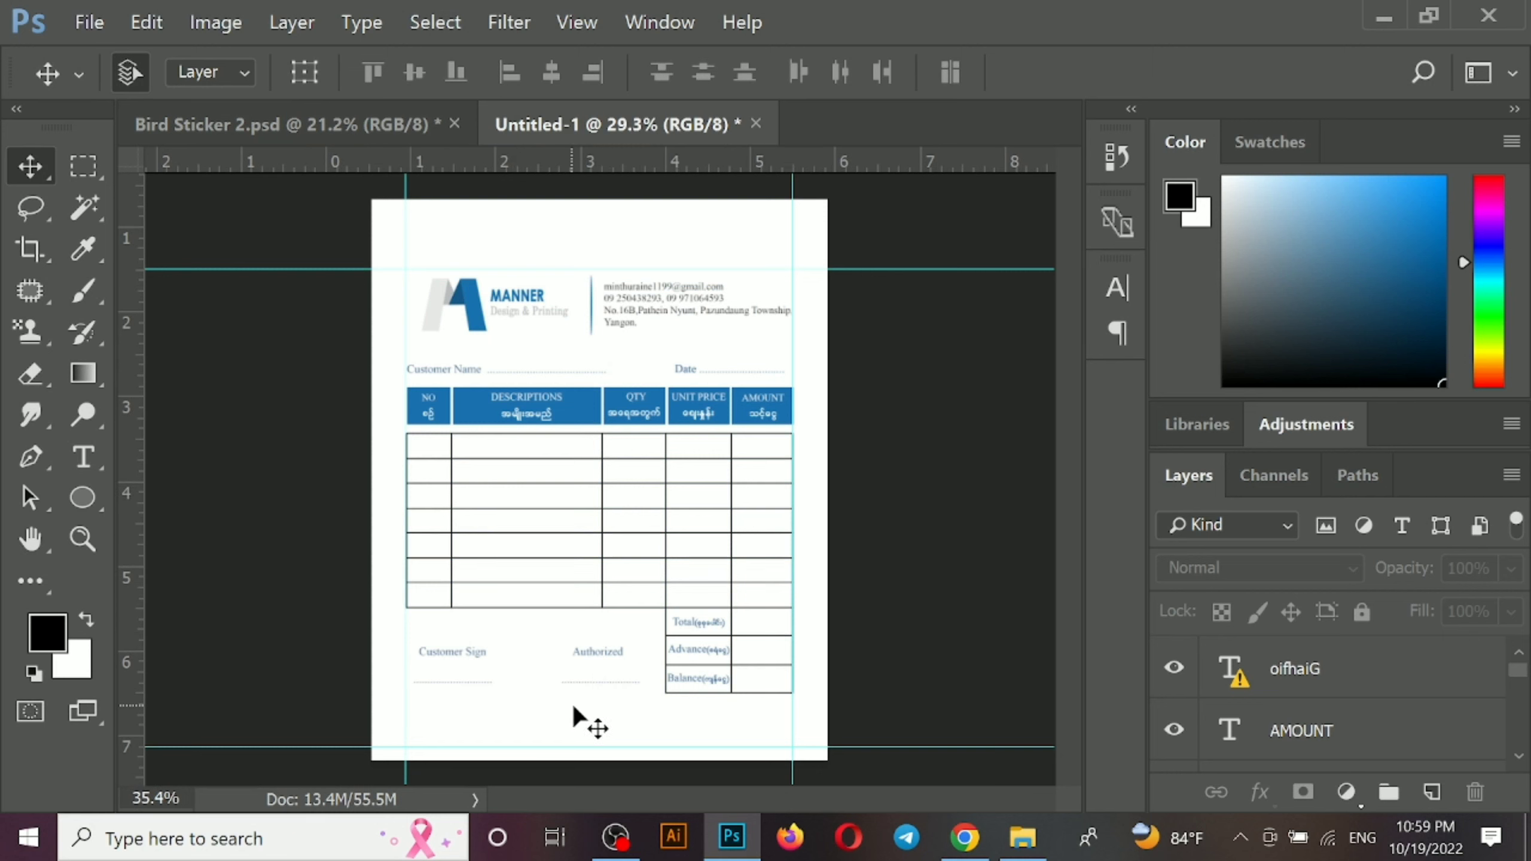
Select the logo mark on Layer 1 with a rectangular marquee and copy it to a new layer
left_click(443, 274)
key("m")
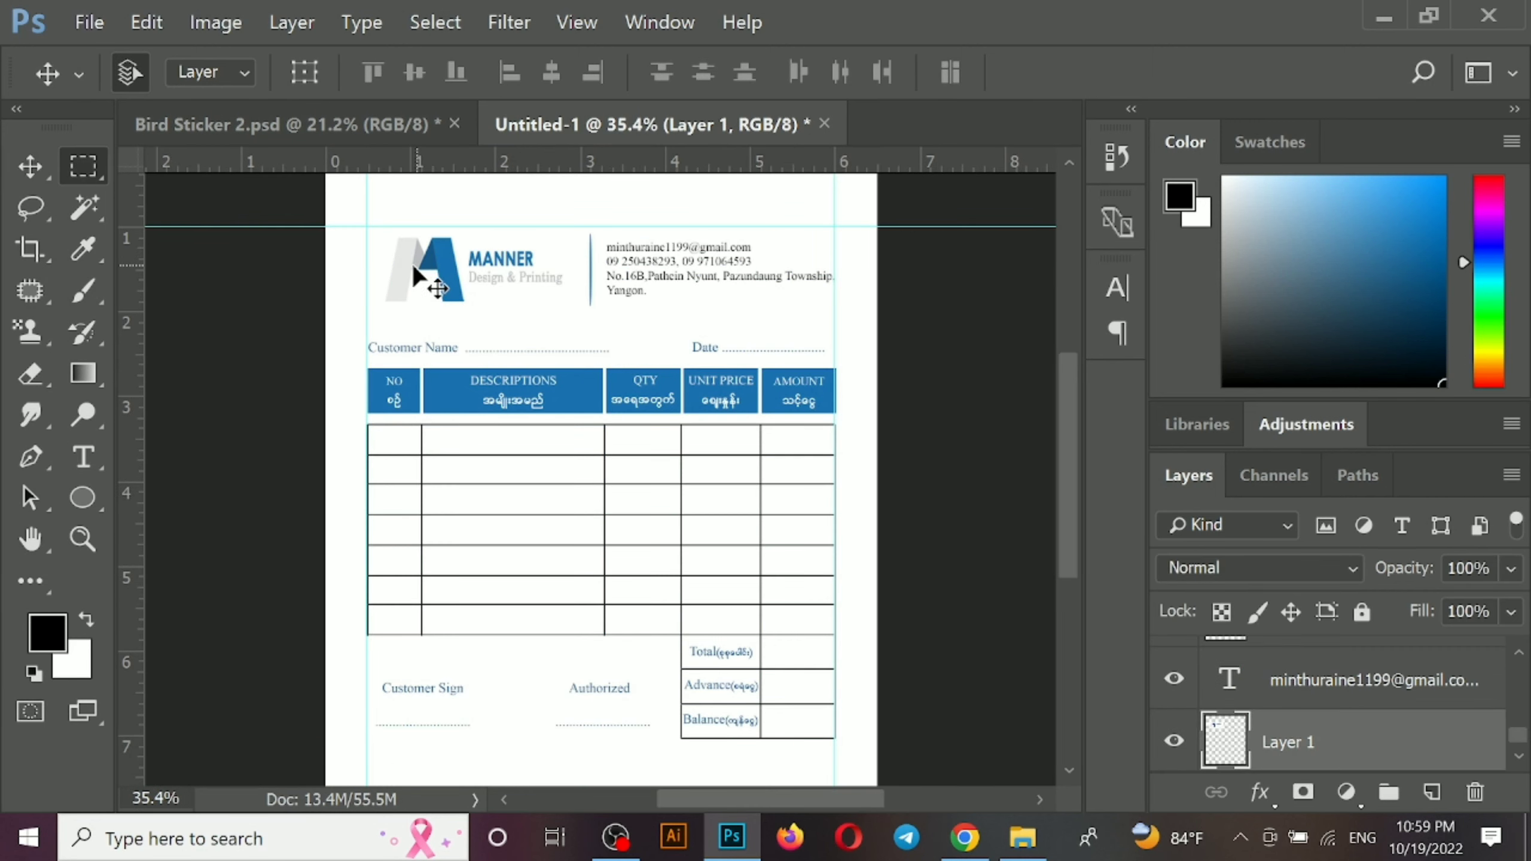
left_click_drag(341, 200, 469, 345)
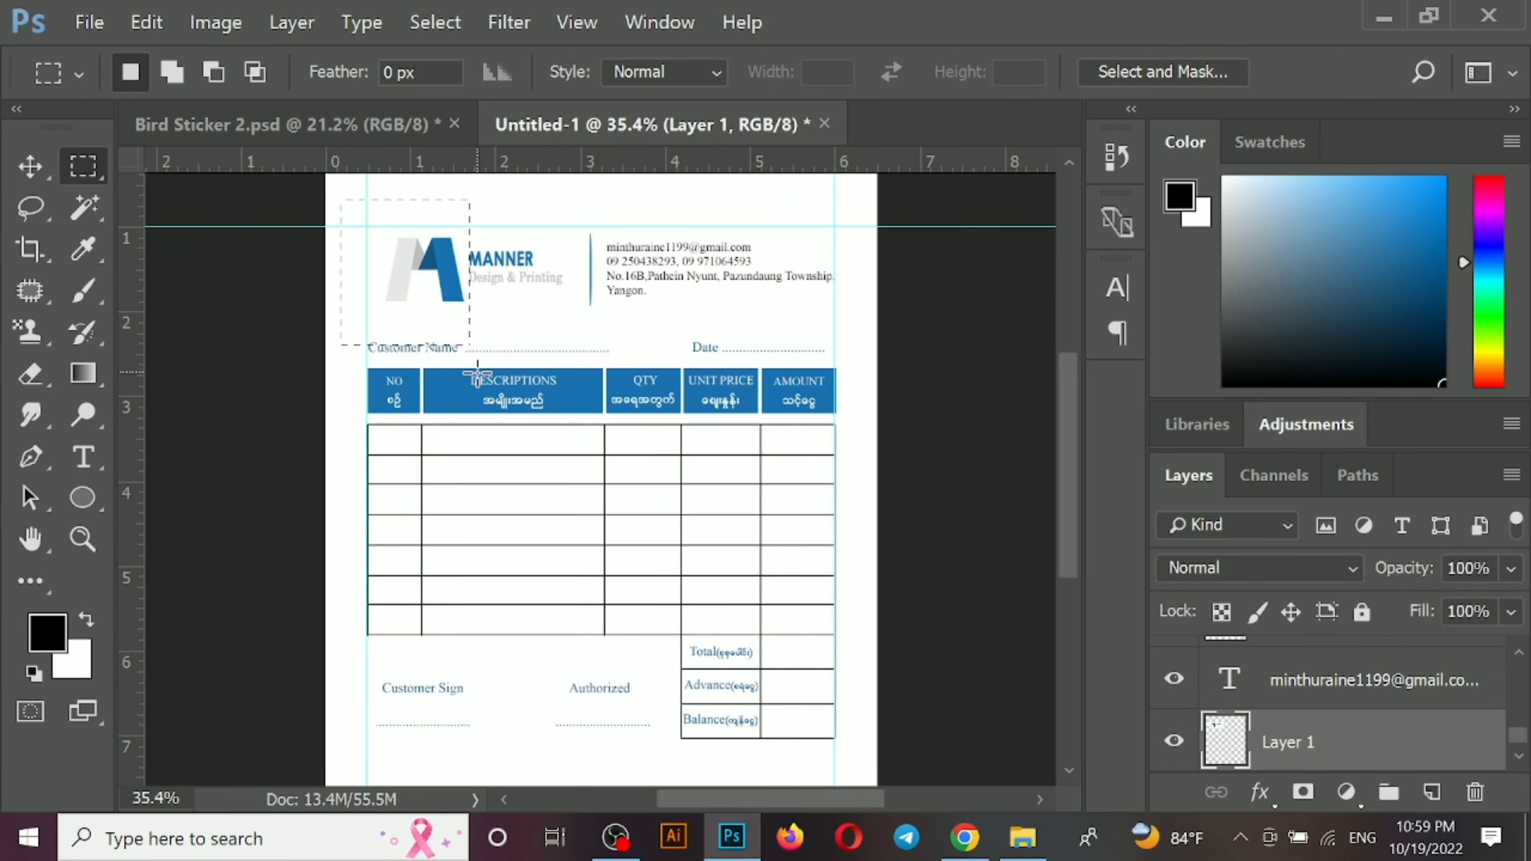
scroll(478, 374, "up", 1)
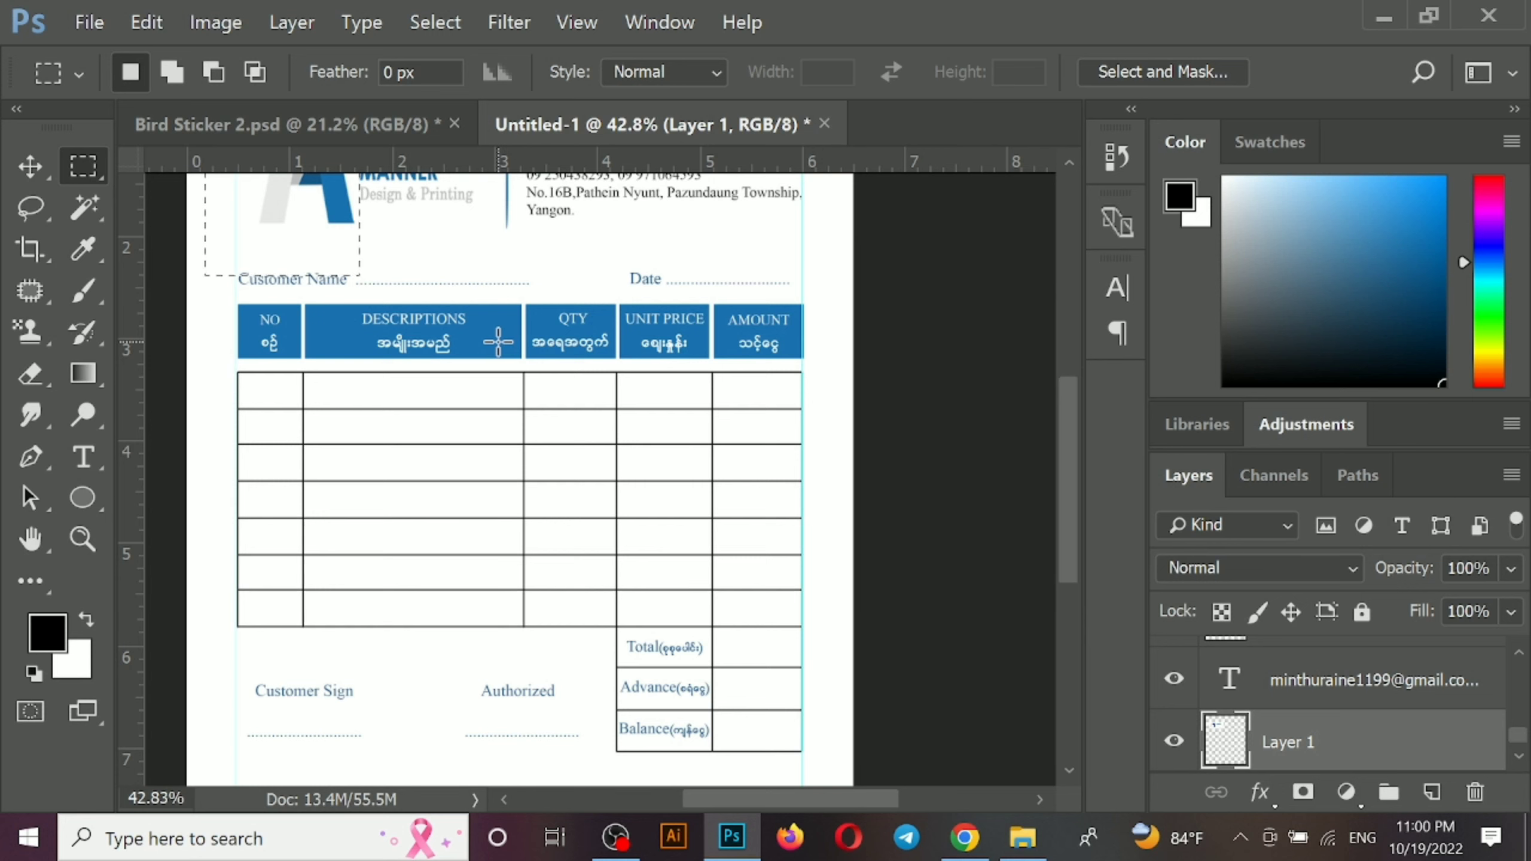
key("ctrl+j")
Move the copied logo mark onto the middle of the table and enlarge it to span most of the rows
key("v")
scroll(494, 341, "down", 2)
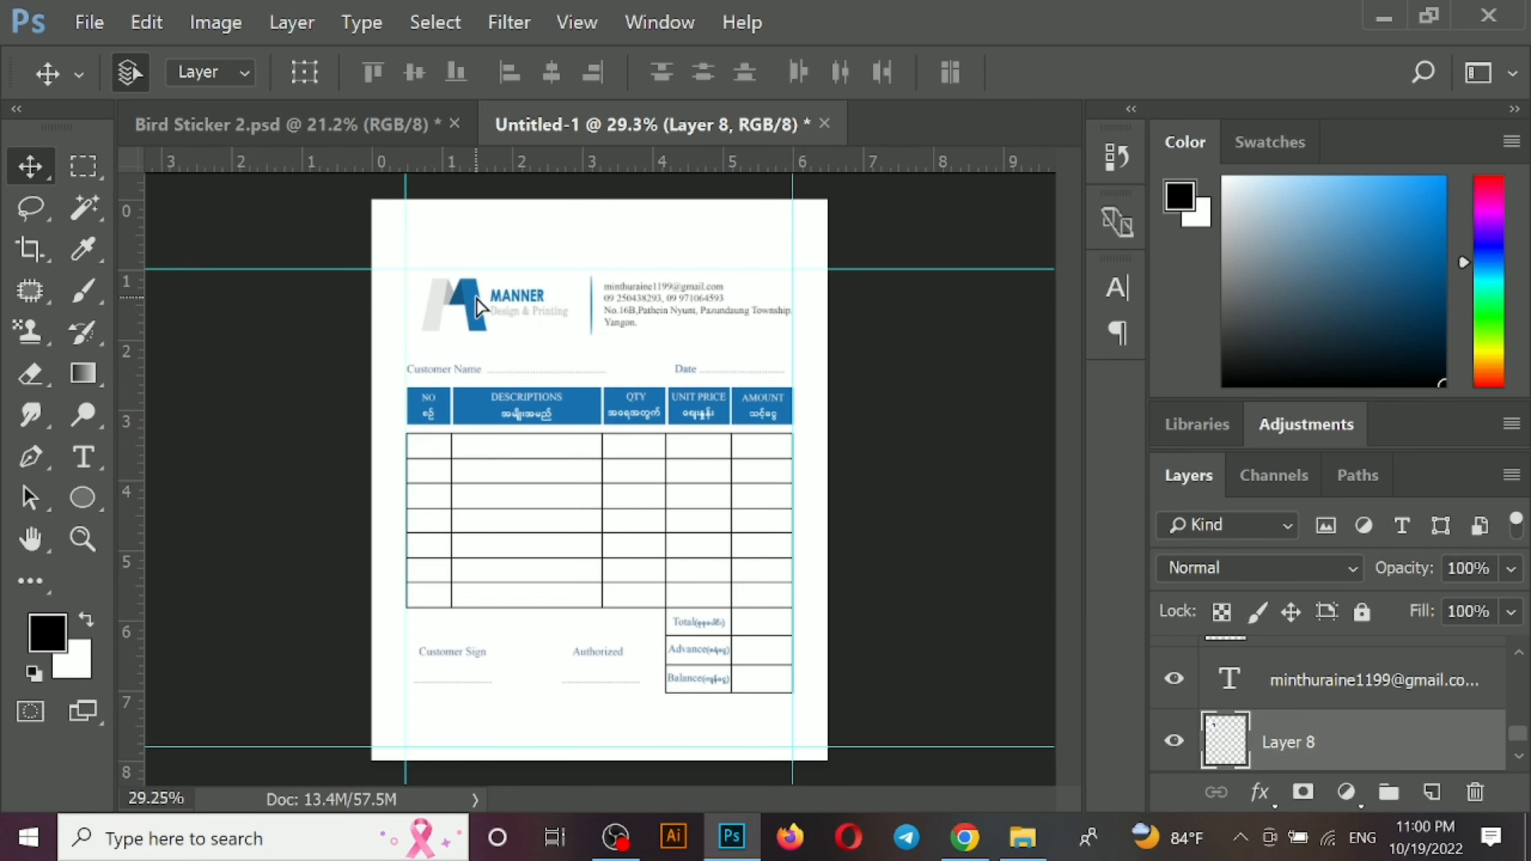
left_click_drag(493, 332, 639, 594)
key("ctrl+t")
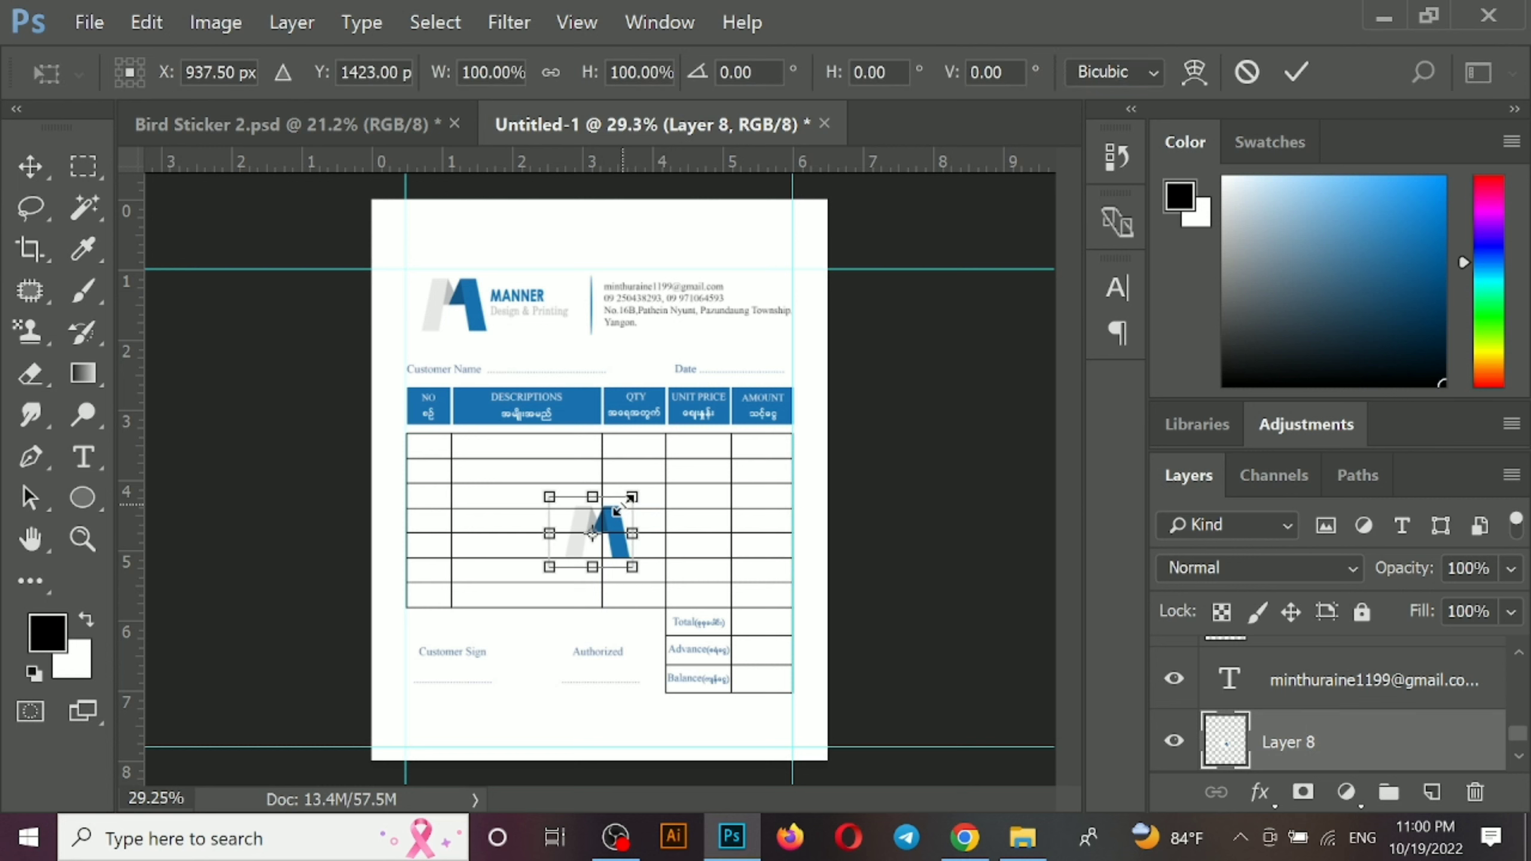
left_click_drag(616, 511, 684, 434)
key("Return")
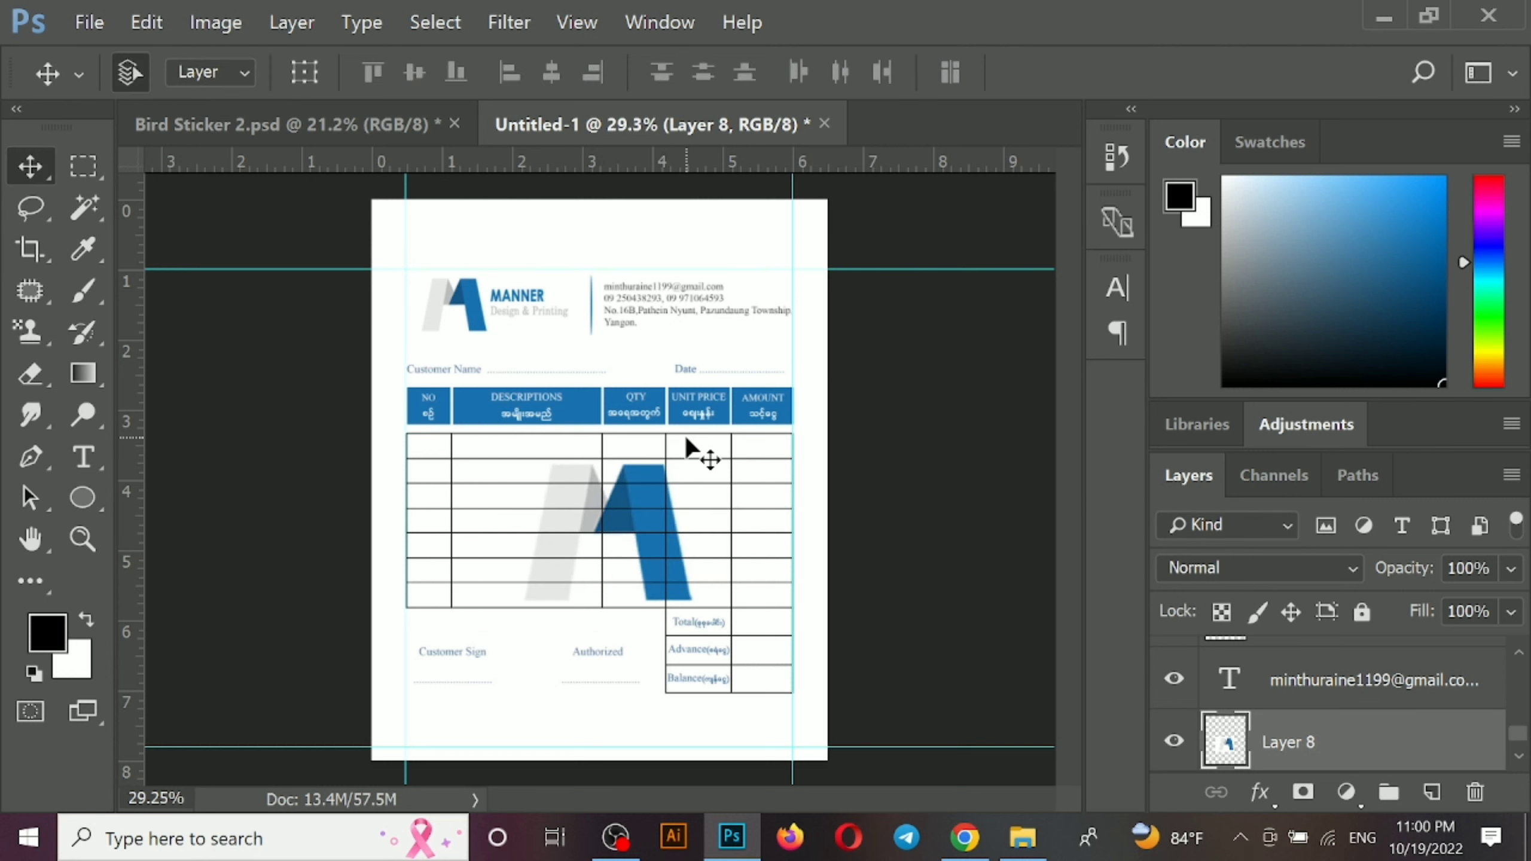
Center the enlarged logo mark horizontally on the canvas and nudge it up within the table
key("ctrl+a")
key("alt+l")
key("i")
key("h")
key("ctrl+d")
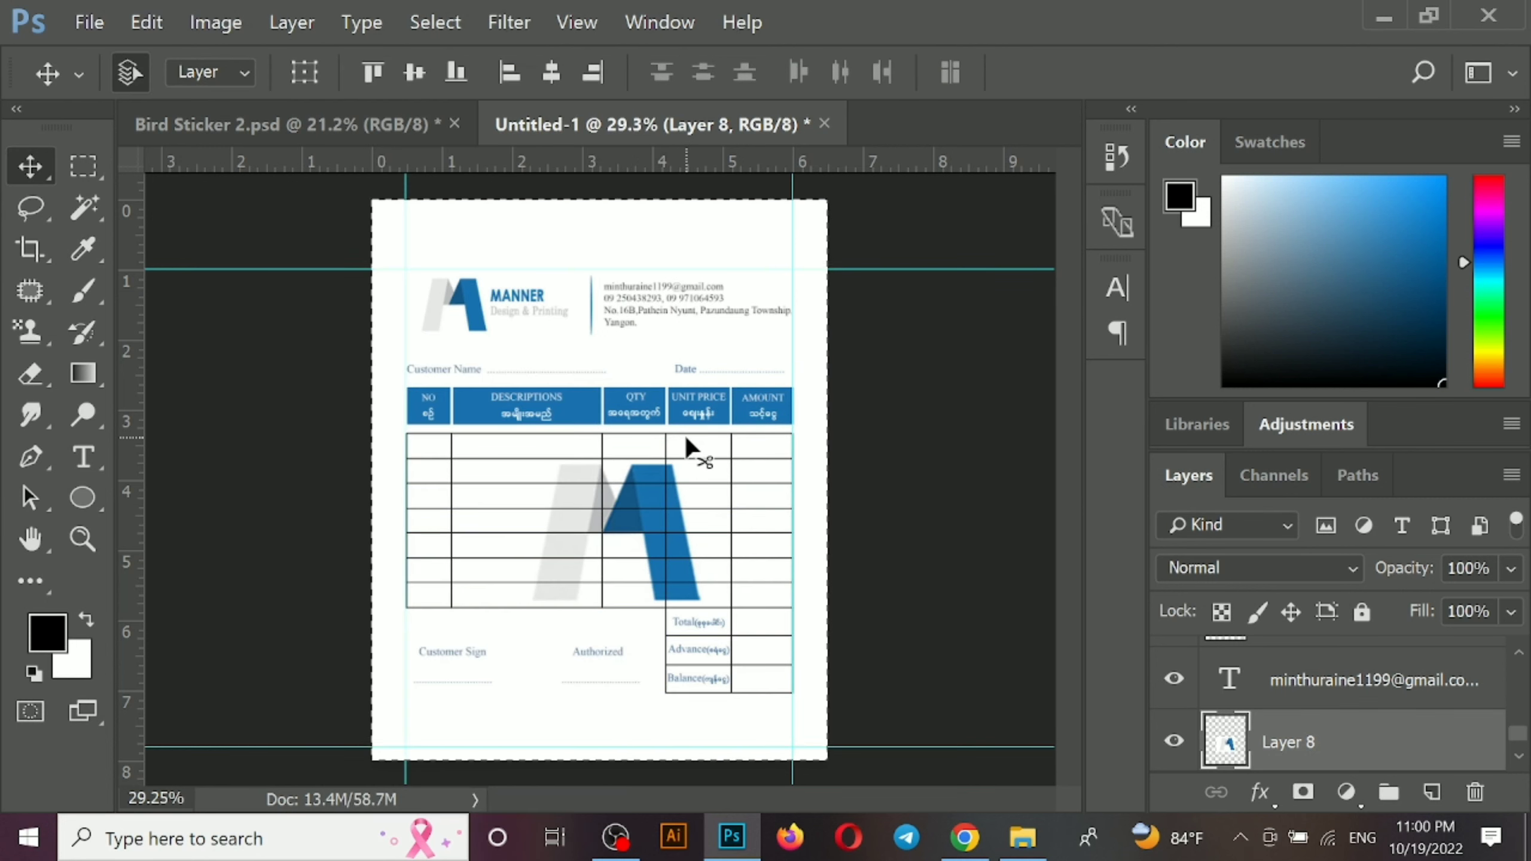
key("shift+Up")
key("shift+Up")
key("shift+Up")
key("shift+Up")
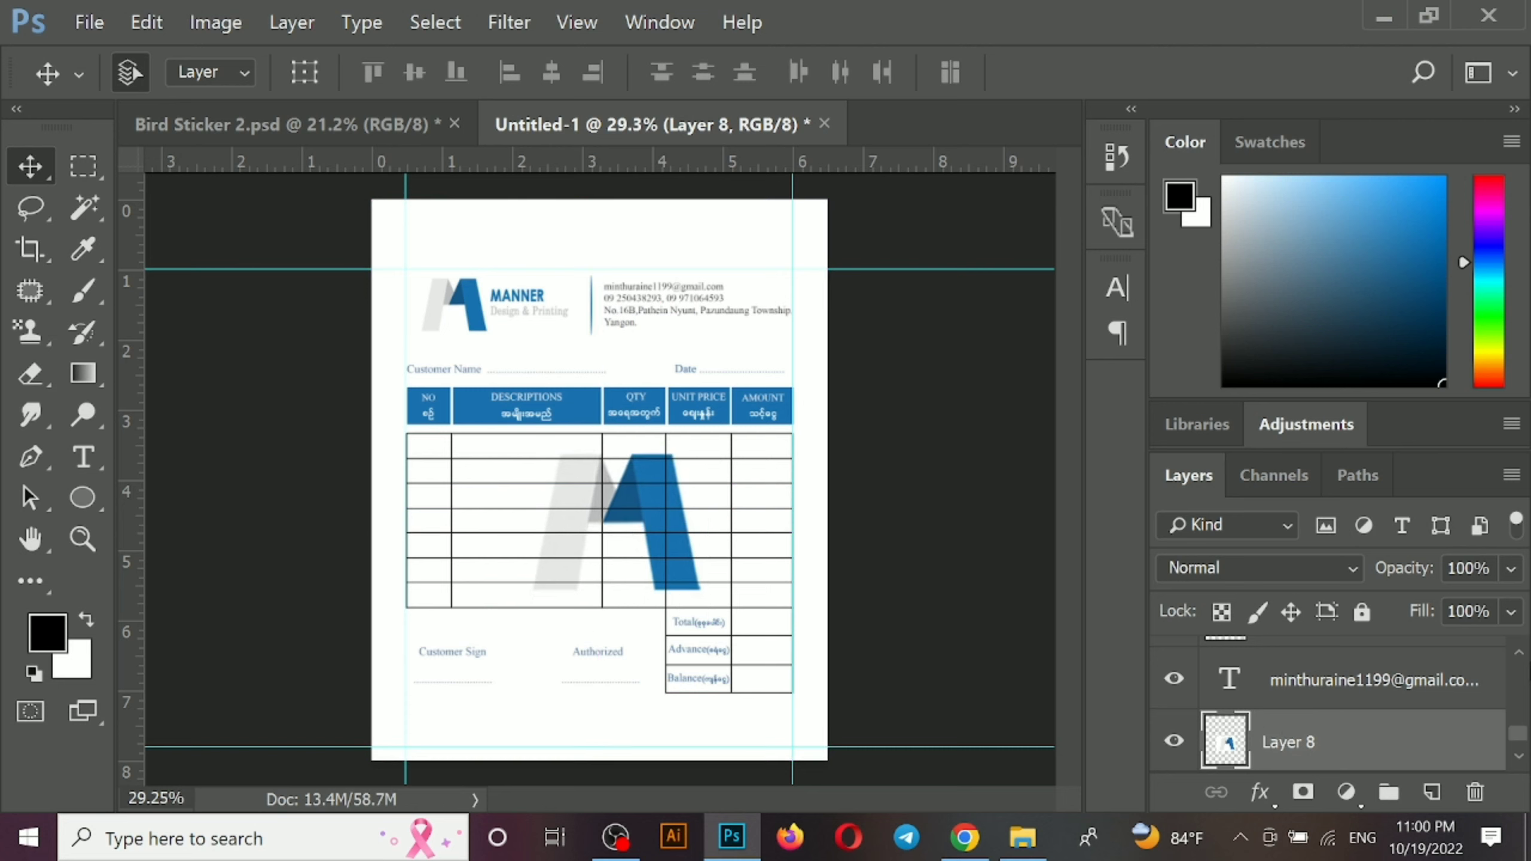
Lower the enlarged logo mark's layer opacity to 41% as a watermark
left_click(1511, 570)
left_click_drag(1436, 621, 1418, 616)
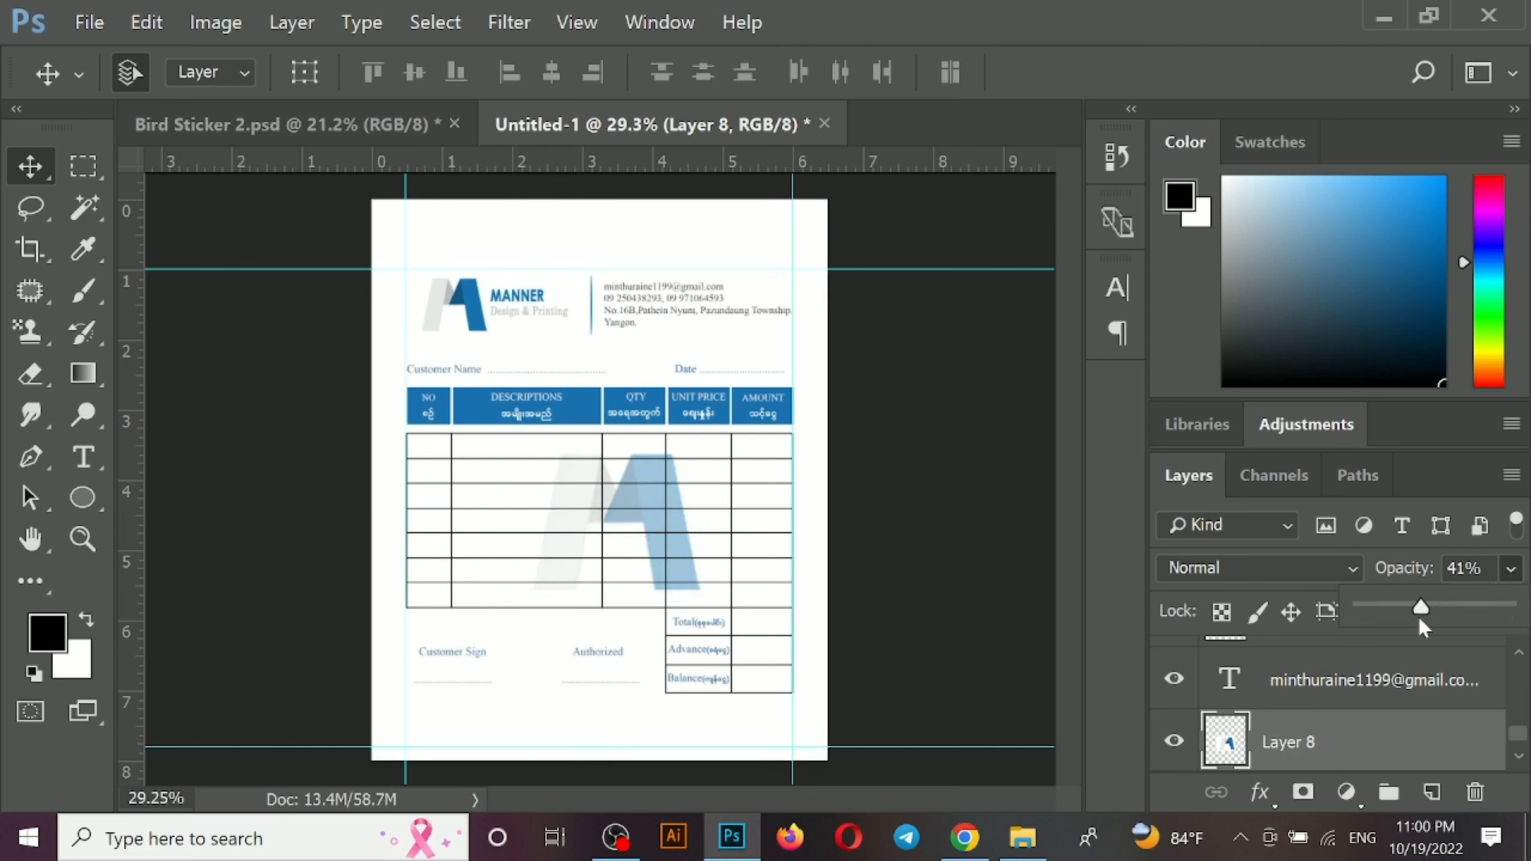
left_click(974, 588)
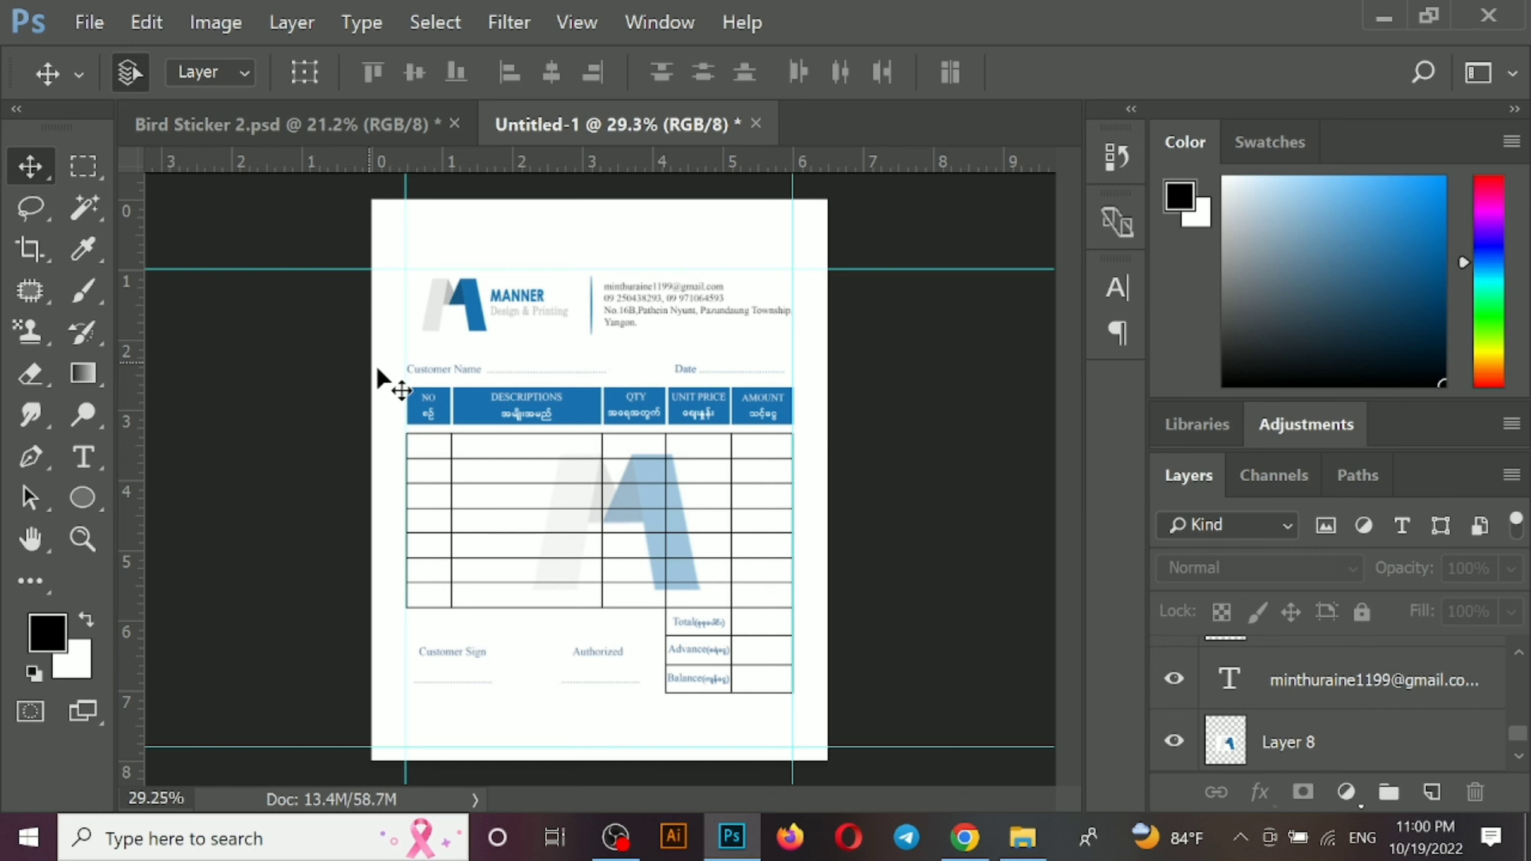
left_click_drag(380, 359, 853, 681)
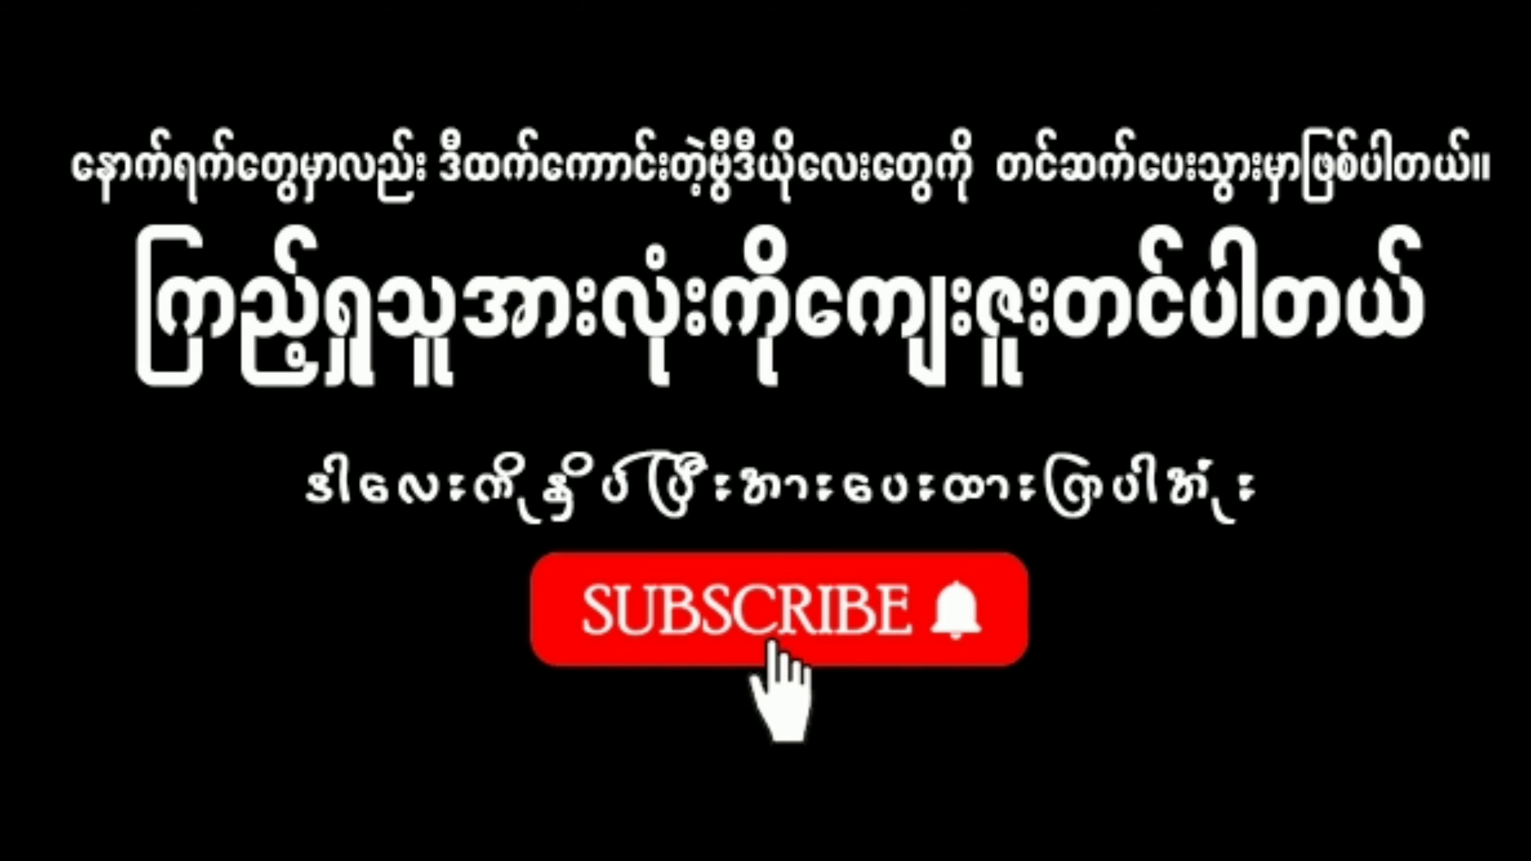